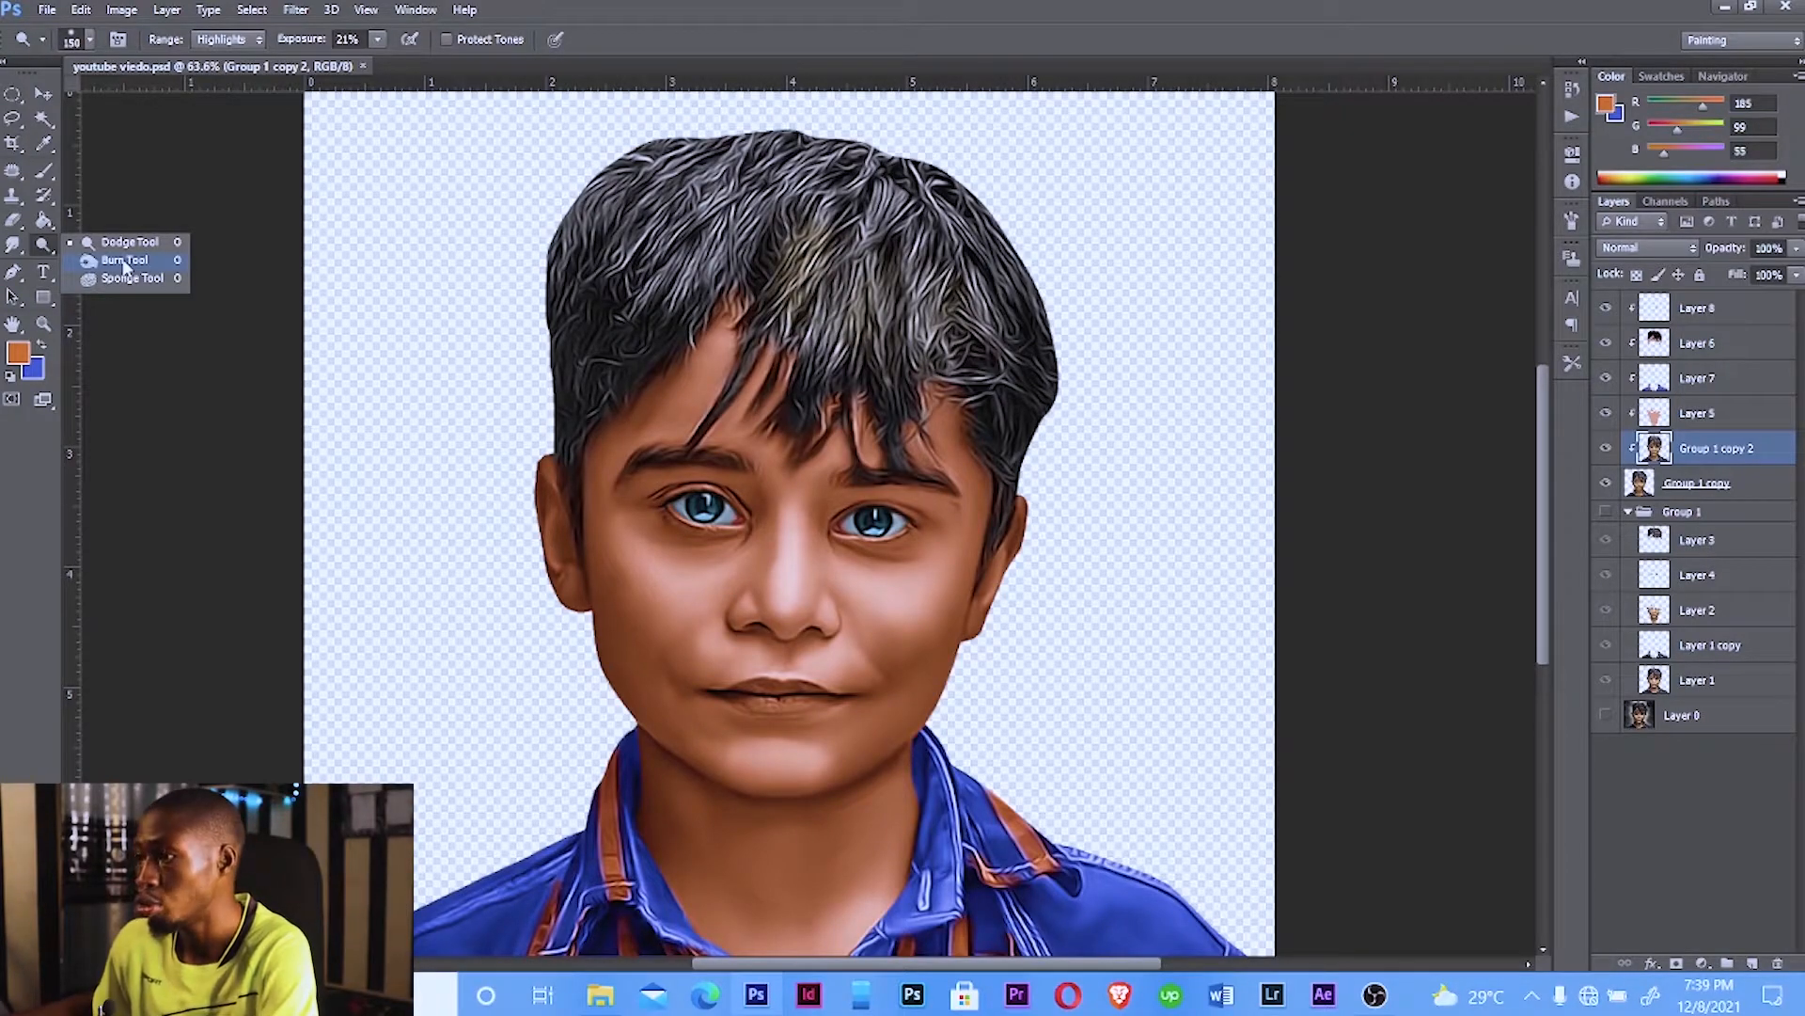
Step: Activate the Brush tool on Layer 8 and toggle that layer's visibility to check its effect on the lips
left_click(125, 262)
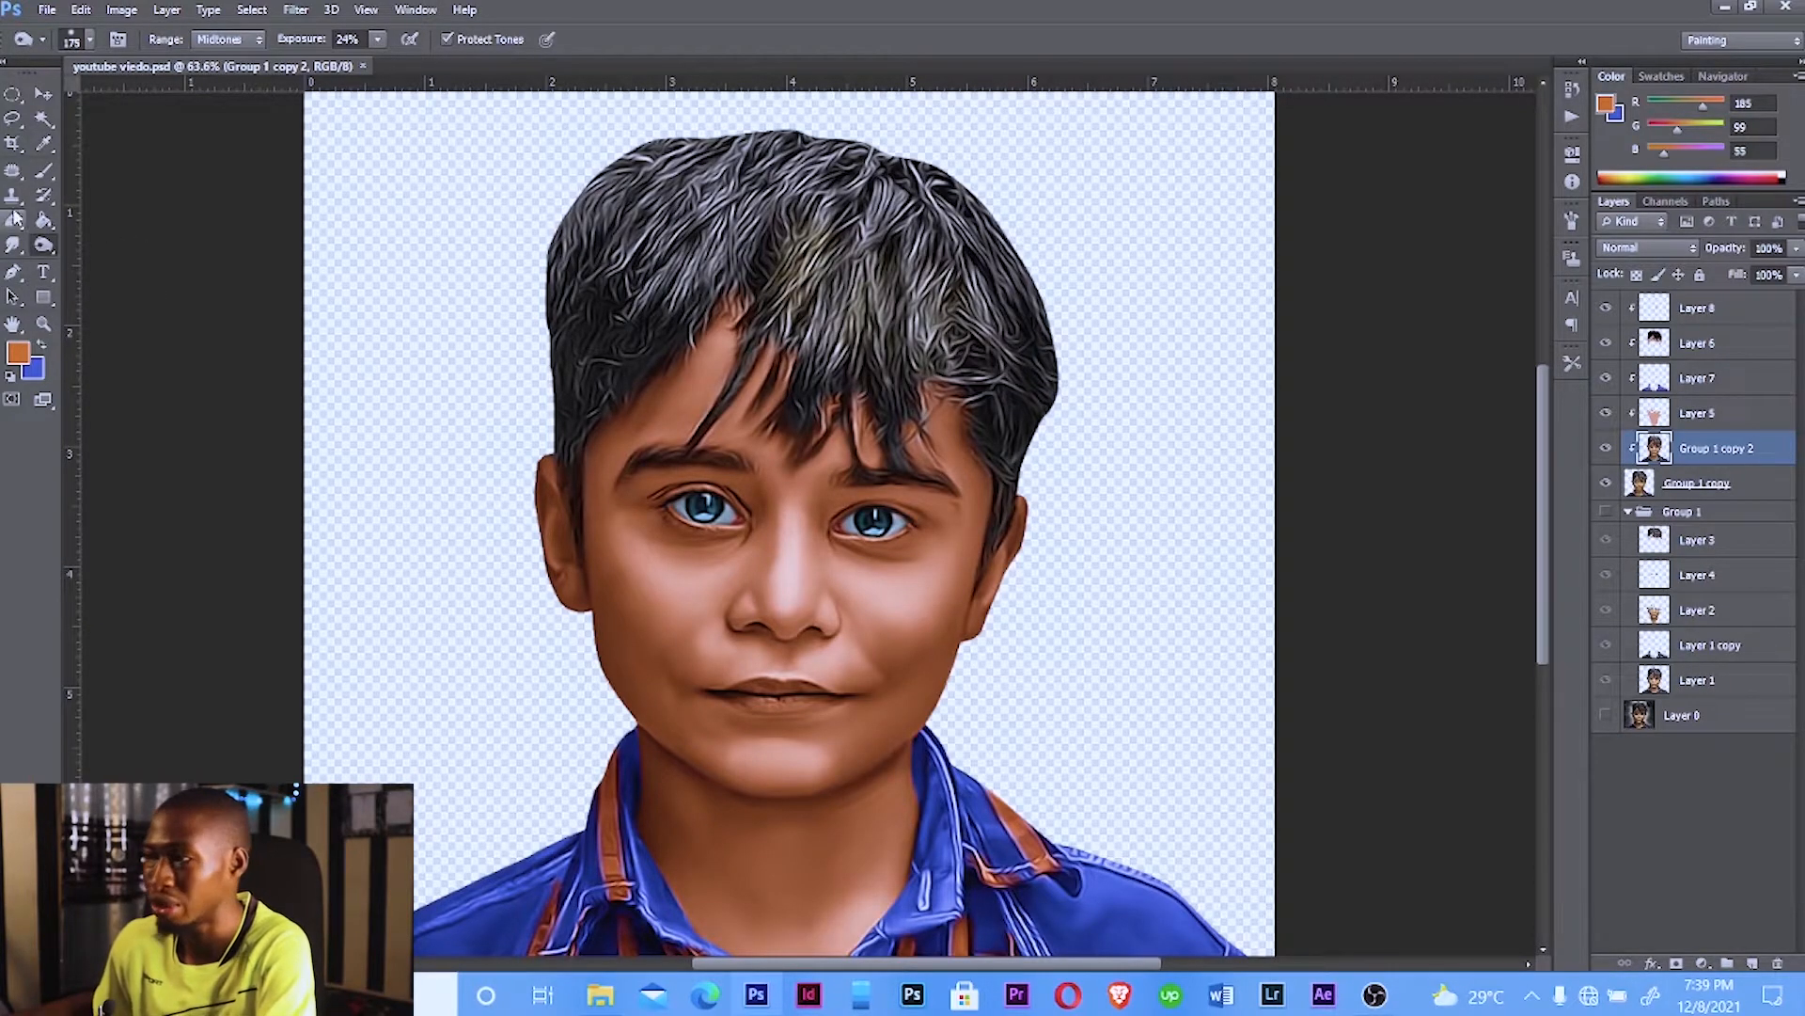
left_click(44, 175)
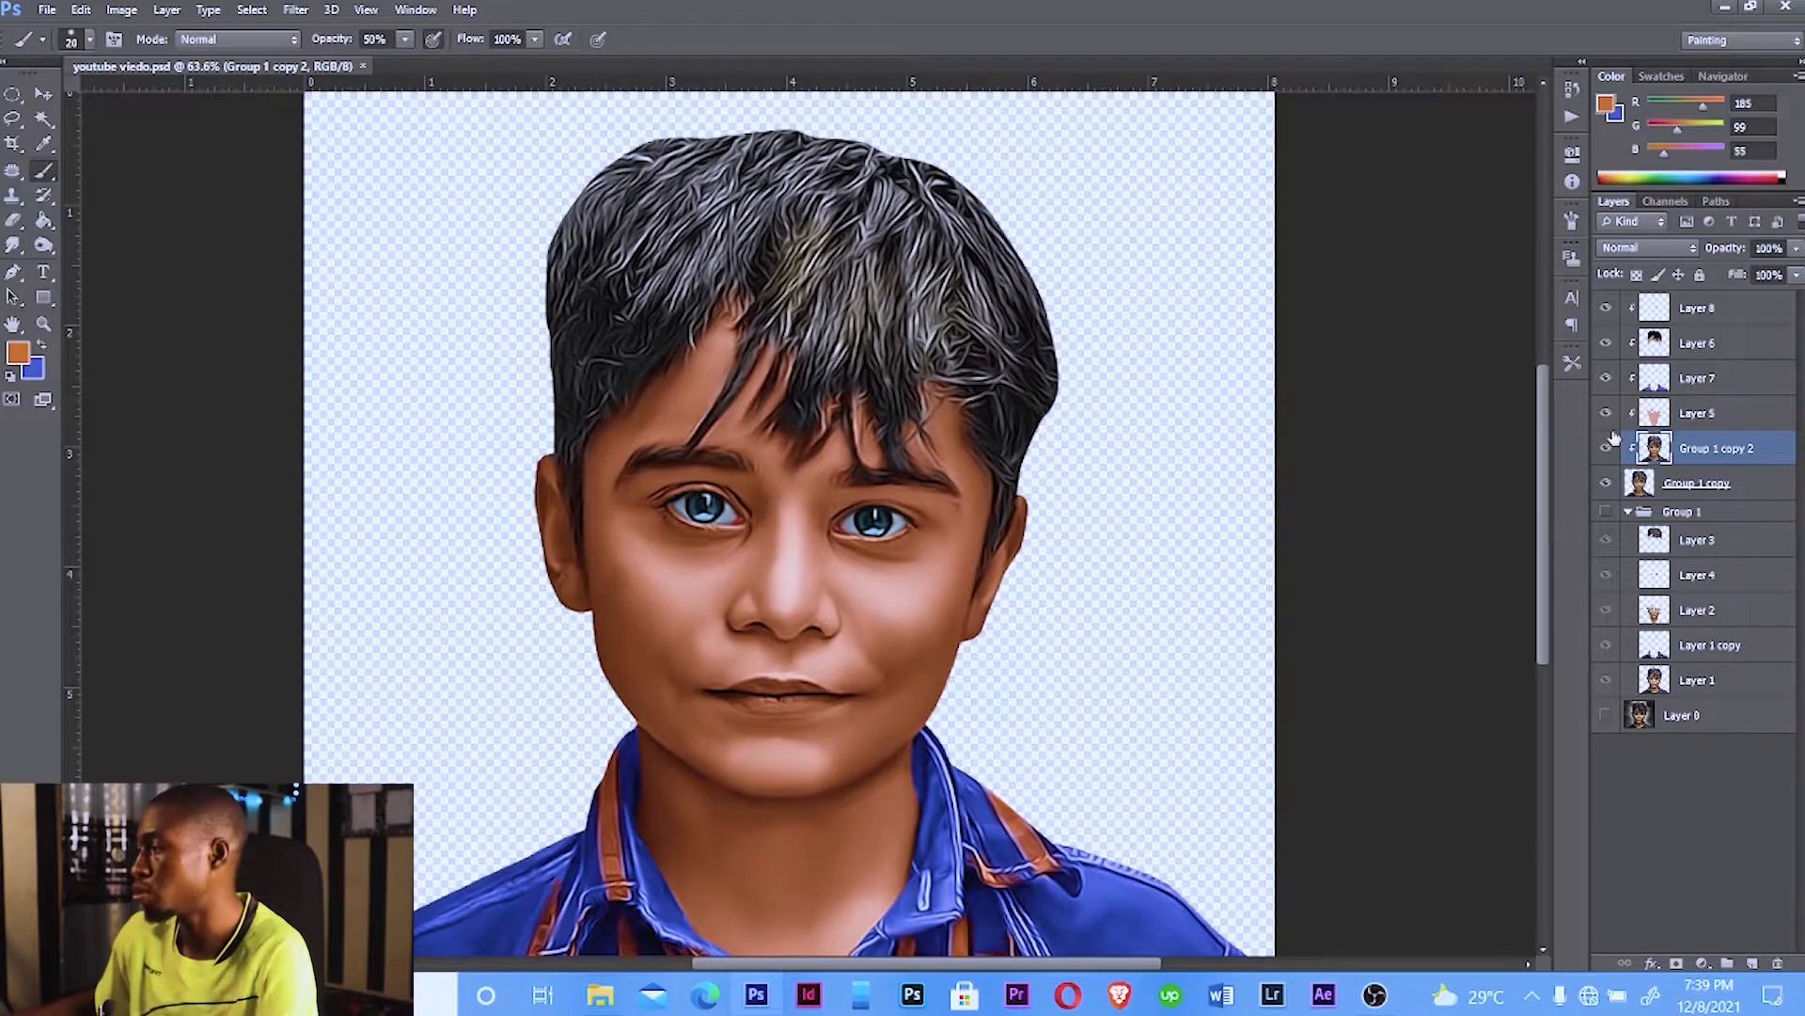
left_click(1690, 415)
left_click(1692, 311)
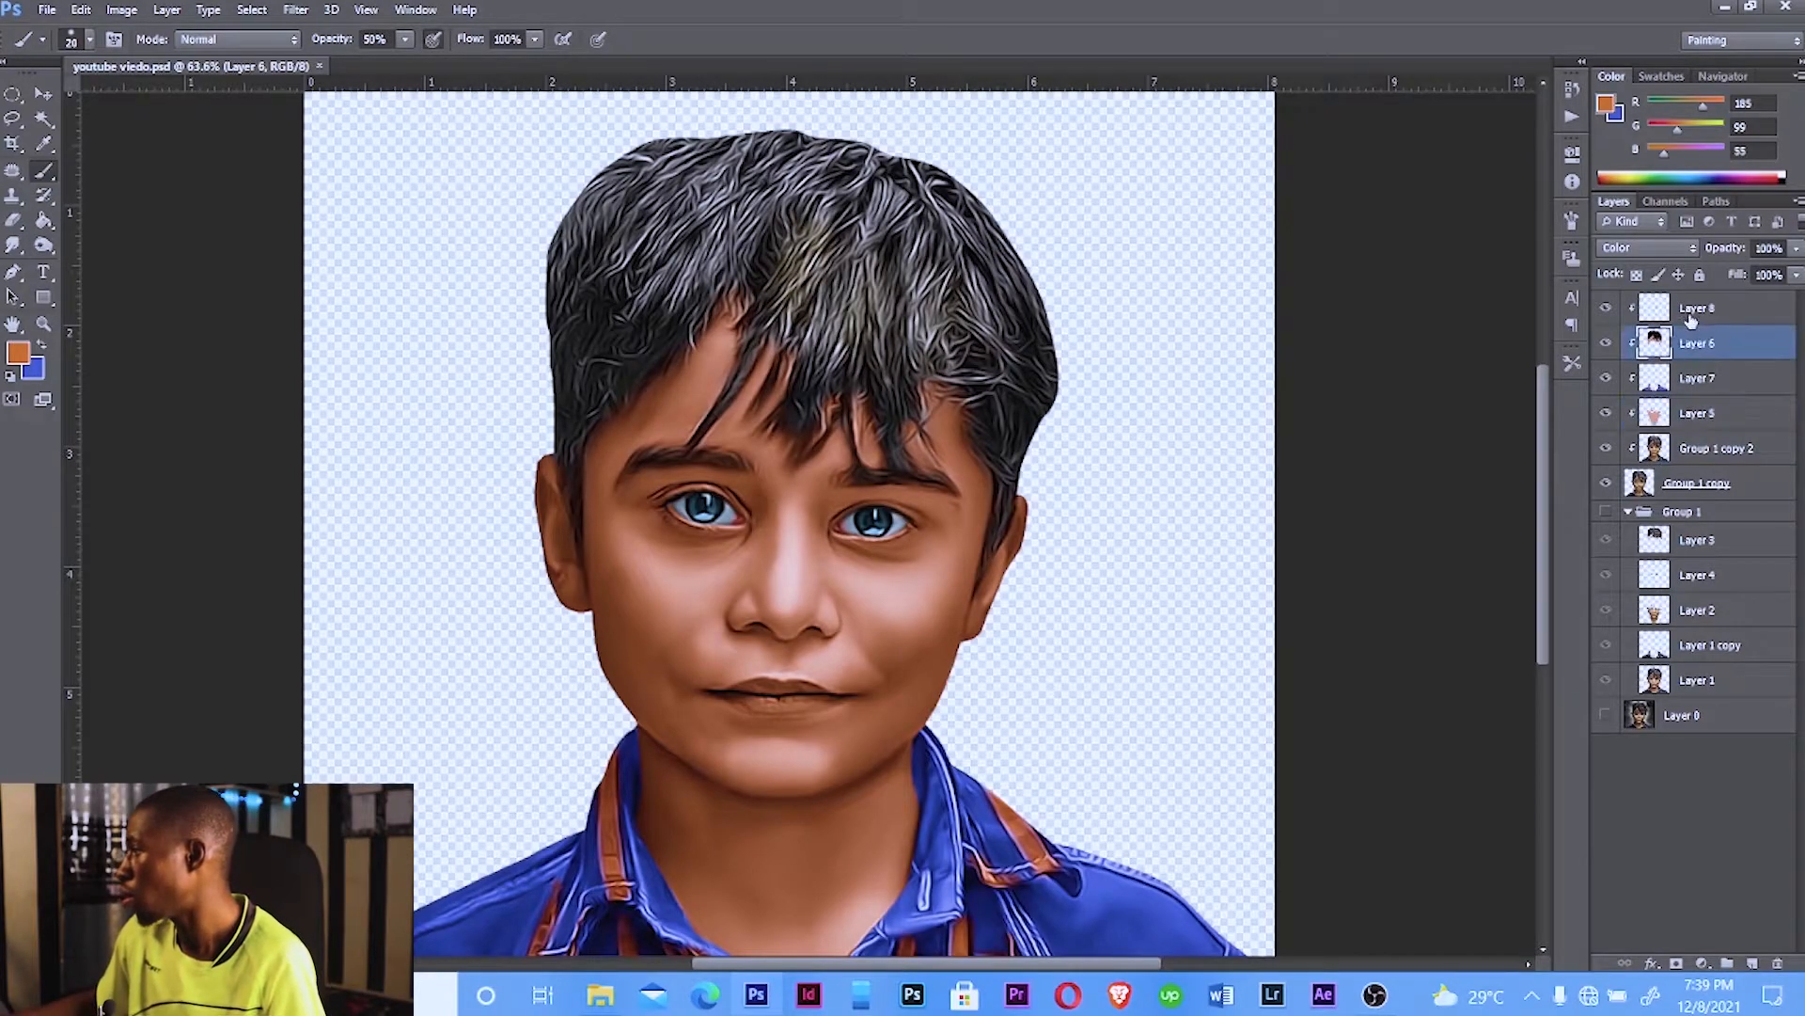
scroll(1081, 625, "up", 5)
left_click_drag(492, 698, 1197, 520)
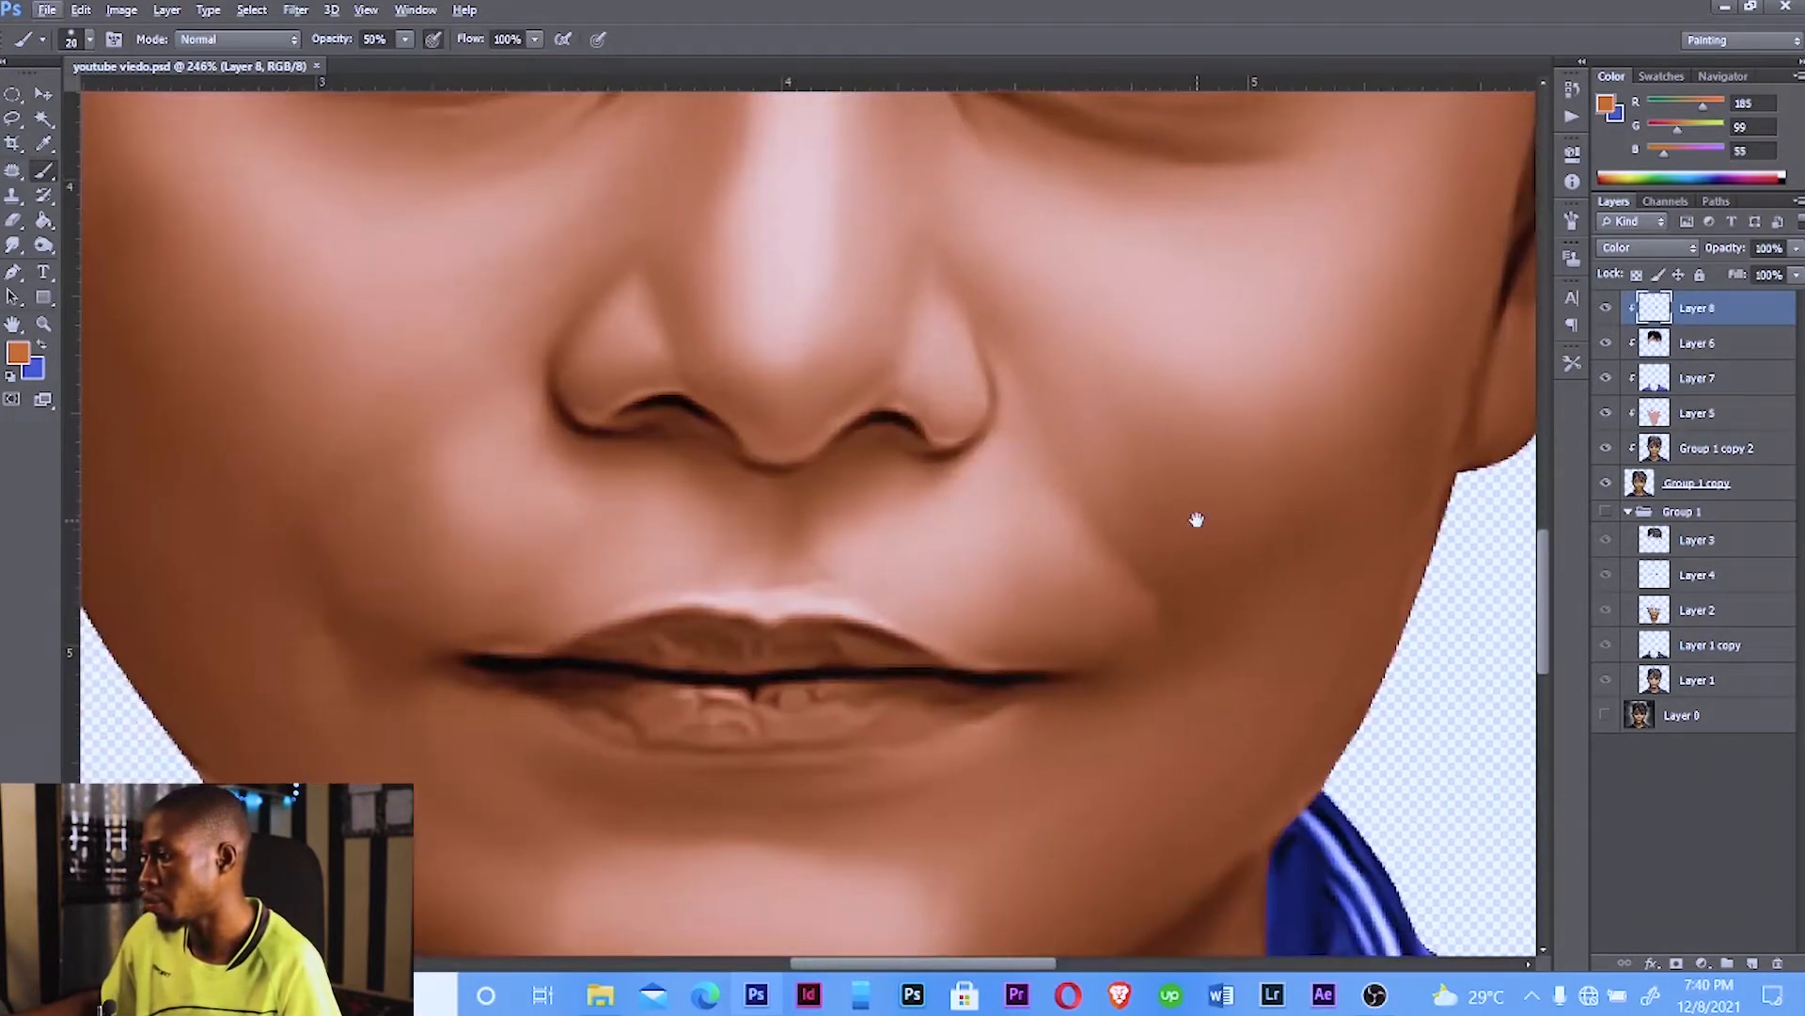
left_click(1602, 310)
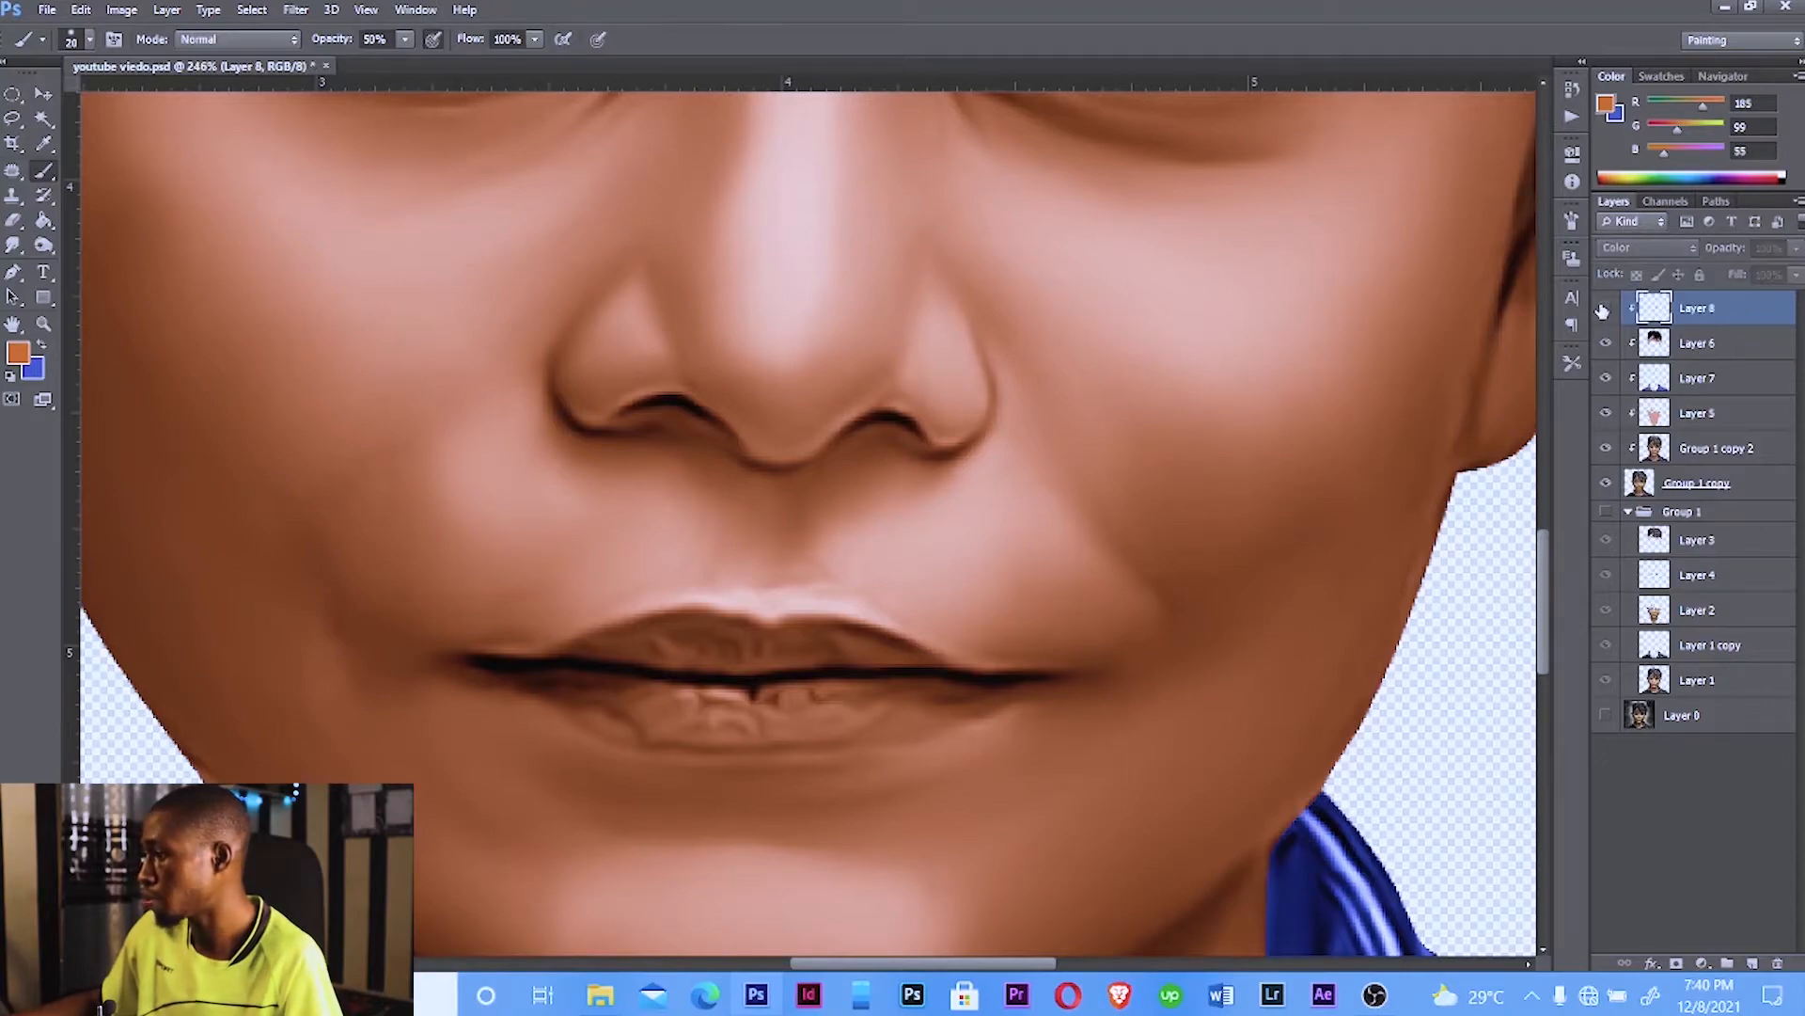
left_click(1603, 309)
Step: Paint the lower lip on Layer 8 with a muted pink (RGB 156, 103, 102), using a 30 px brush at 50% opacity
key("alt")
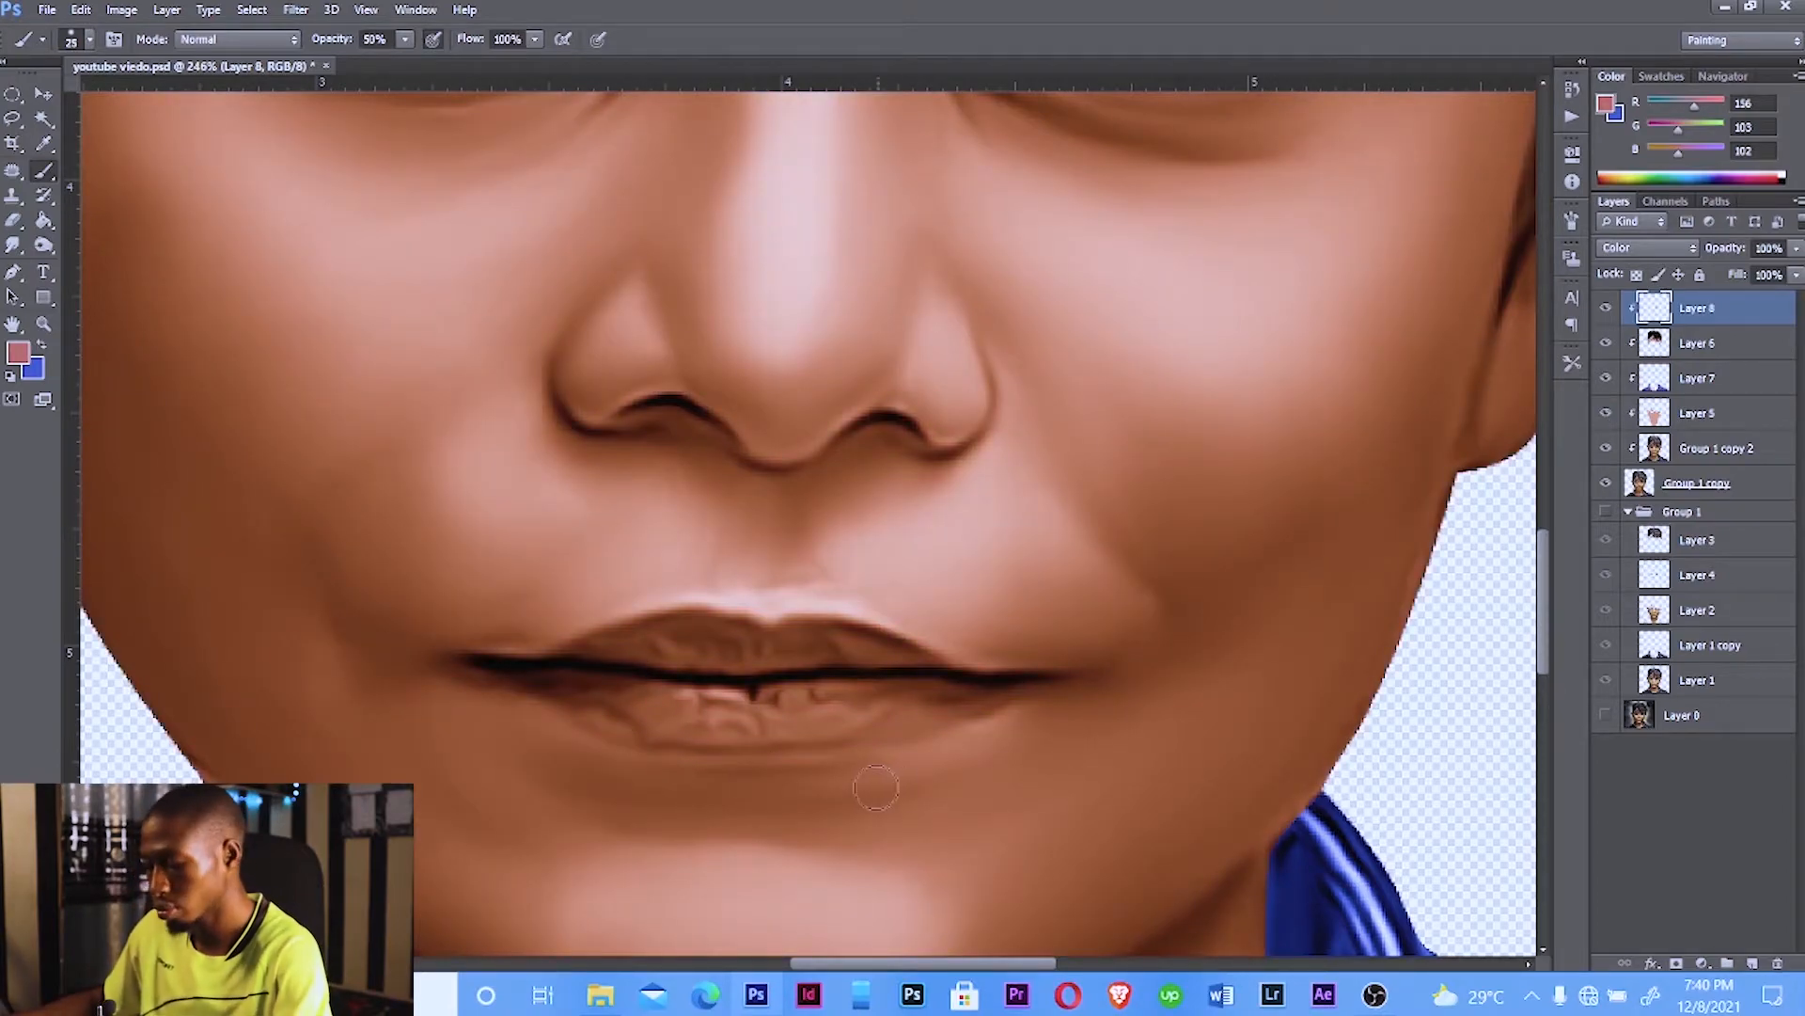
key("bracketright")
key("bracketright")
key("bracketright")
key("bracketright")
key("bracketright")
key("bracketleft")
key("bracketleft")
key("bracketleft")
key("bracketleft")
key("bracketleft")
key("bracketleft")
key("bracketleft")
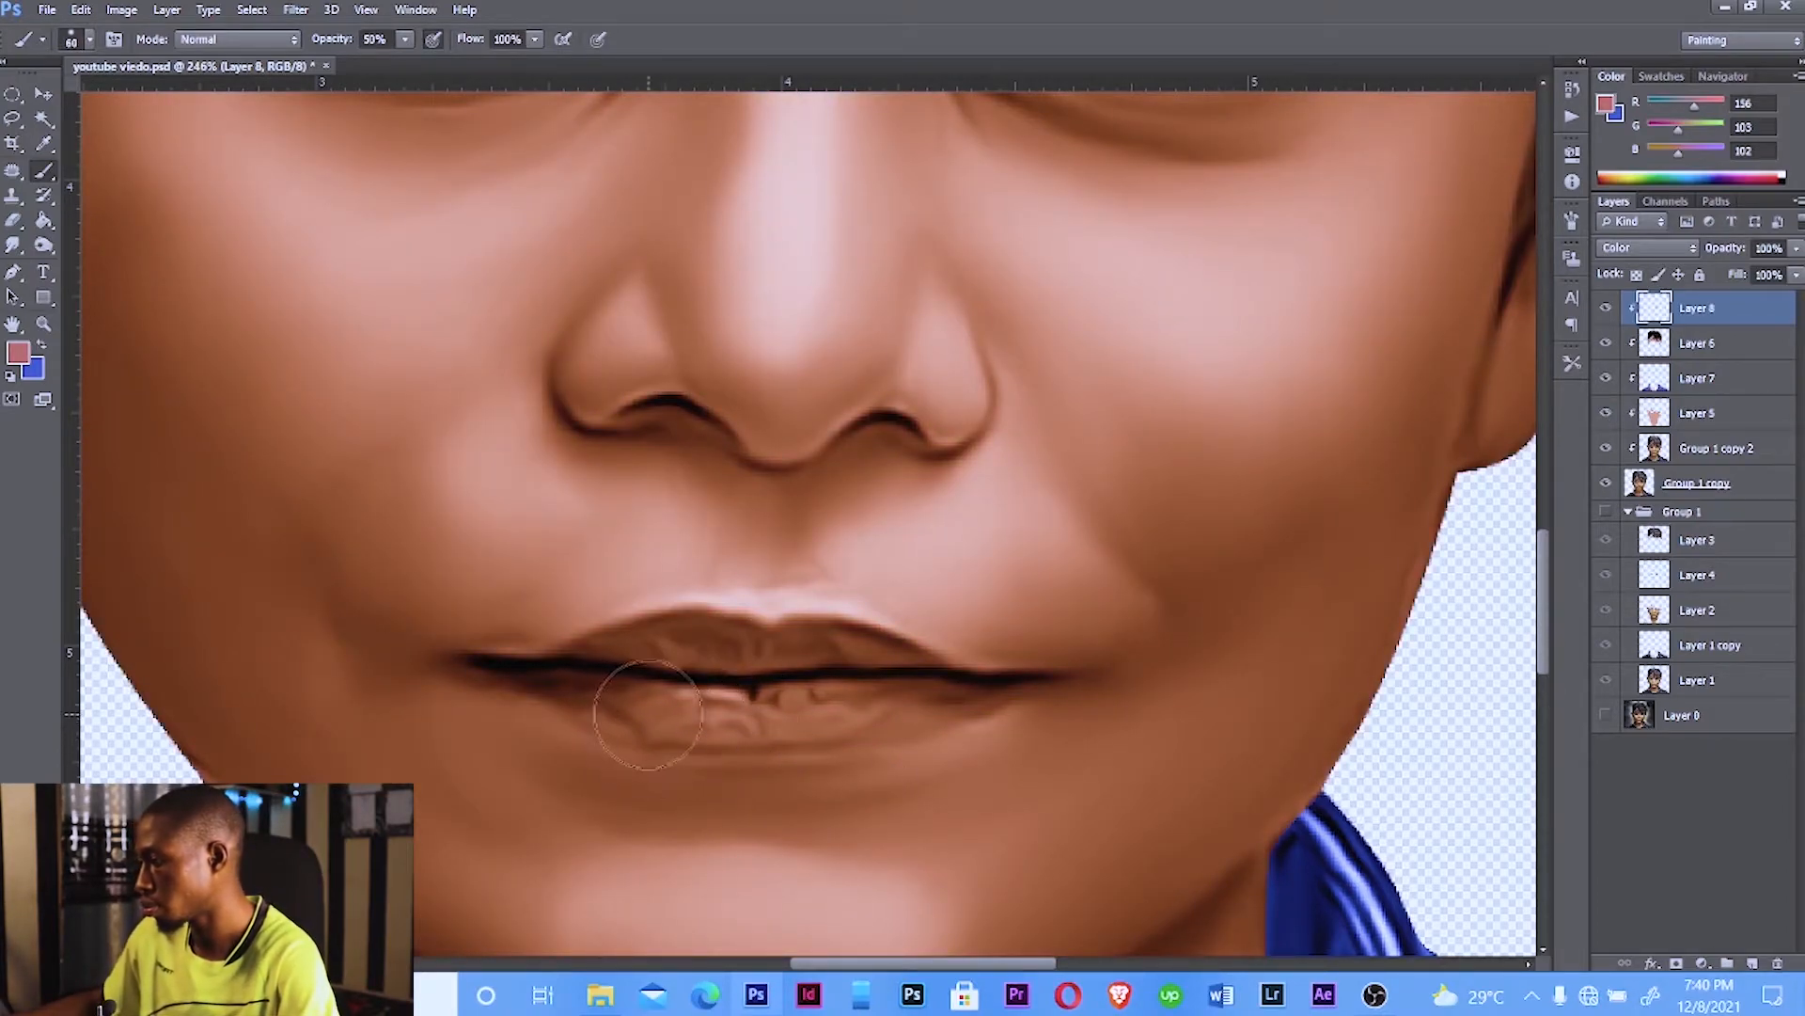
key("bracketleft")
left_click_drag(652, 703, 824, 711)
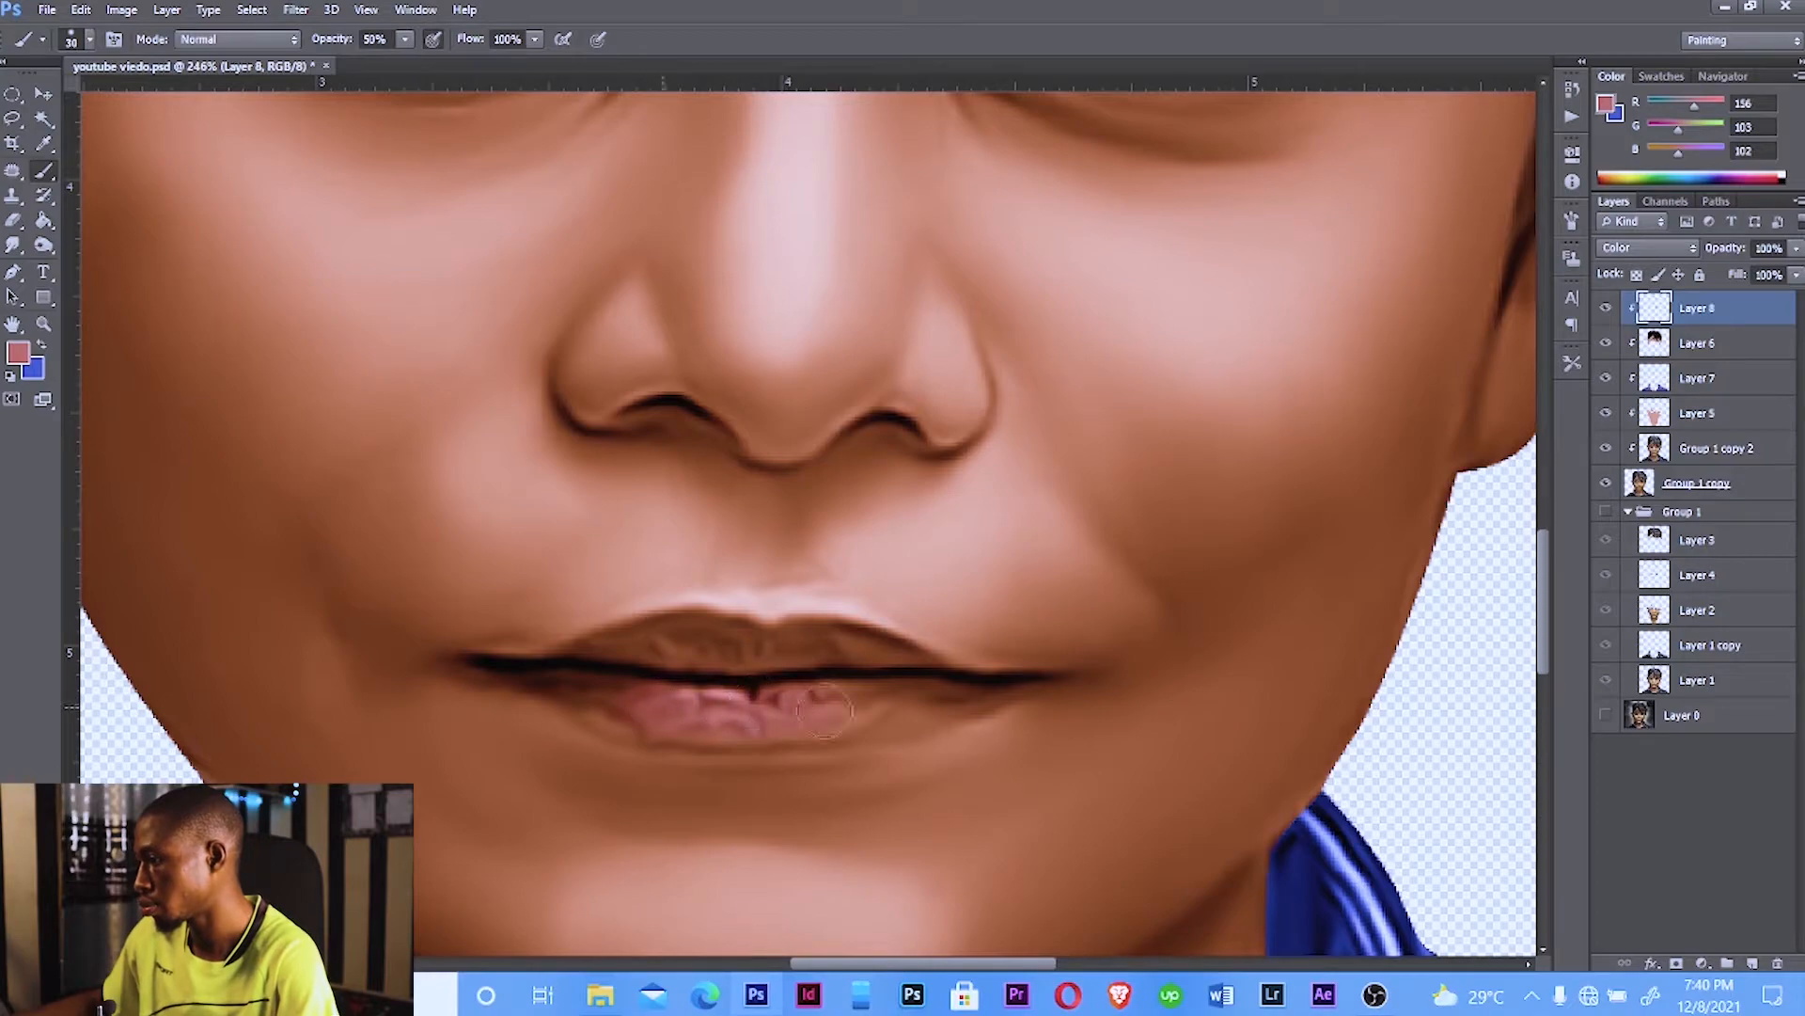
Step: Set the foreground colour to brighter pink #c17675 and paint both lips out to the corners with a 20–25 px brush
left_click(16, 355)
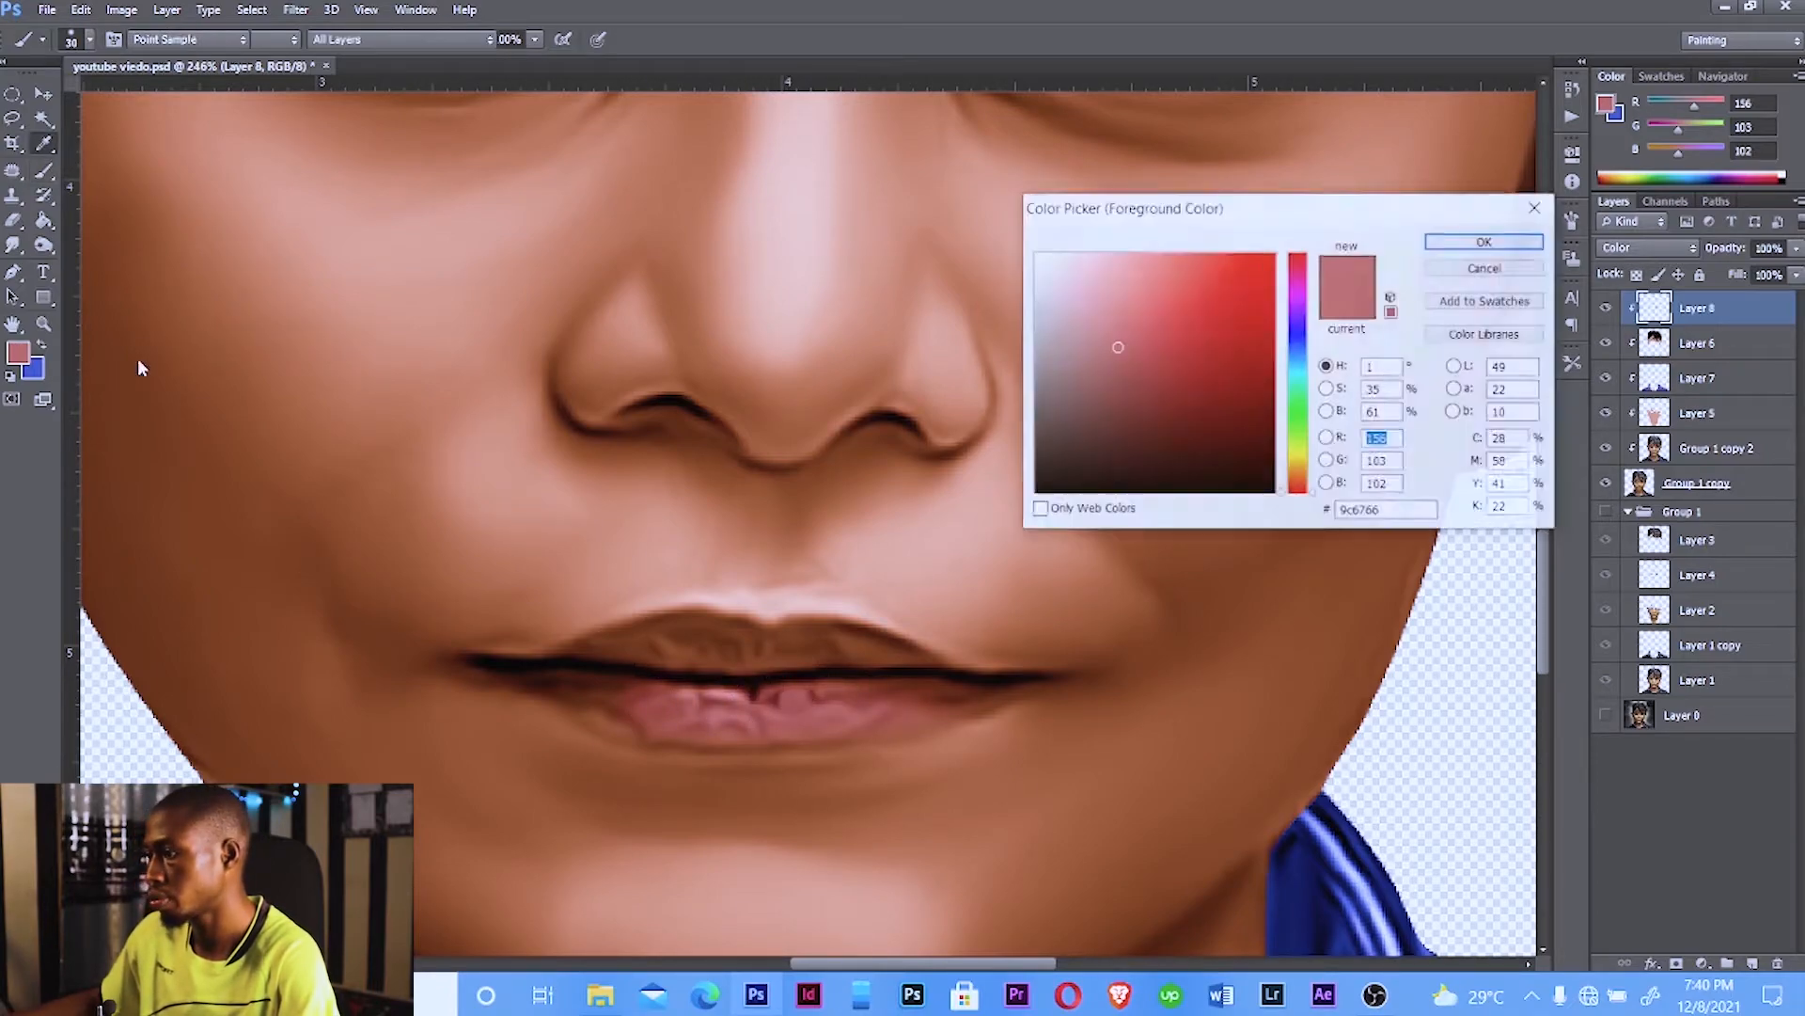
left_click(1129, 313)
left_click(1486, 242)
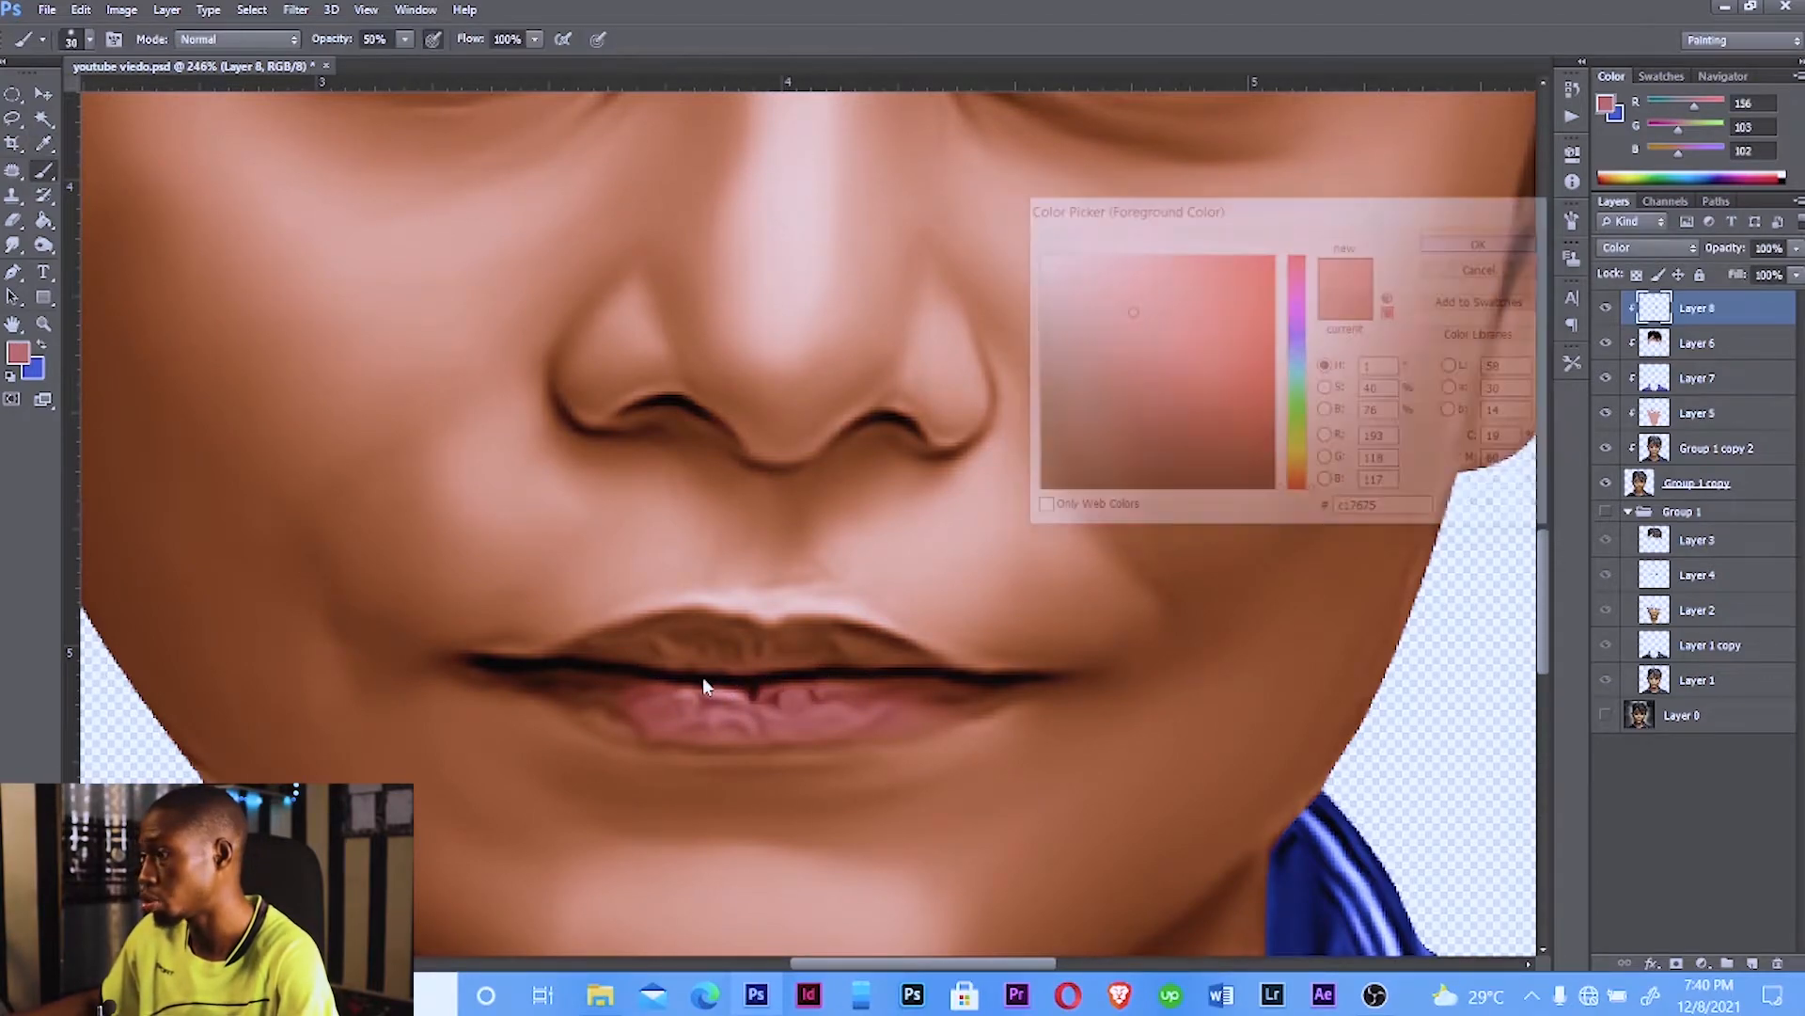
mouse_move(703, 677)
left_mouse_down()
mouse_move(663, 673)
mouse_move(751, 671)
mouse_move(664, 660)
mouse_move(983, 682)
mouse_move(702, 709)
mouse_move(621, 709)
mouse_move(569, 682)
mouse_move(684, 689)
left_mouse_up()
key("bracketleft")
key("bracketleft")
key("bracketright")
key("bracketright")
key("bracketright")
key("bracketleft")
key("bracketleft")
key("bracketleft")
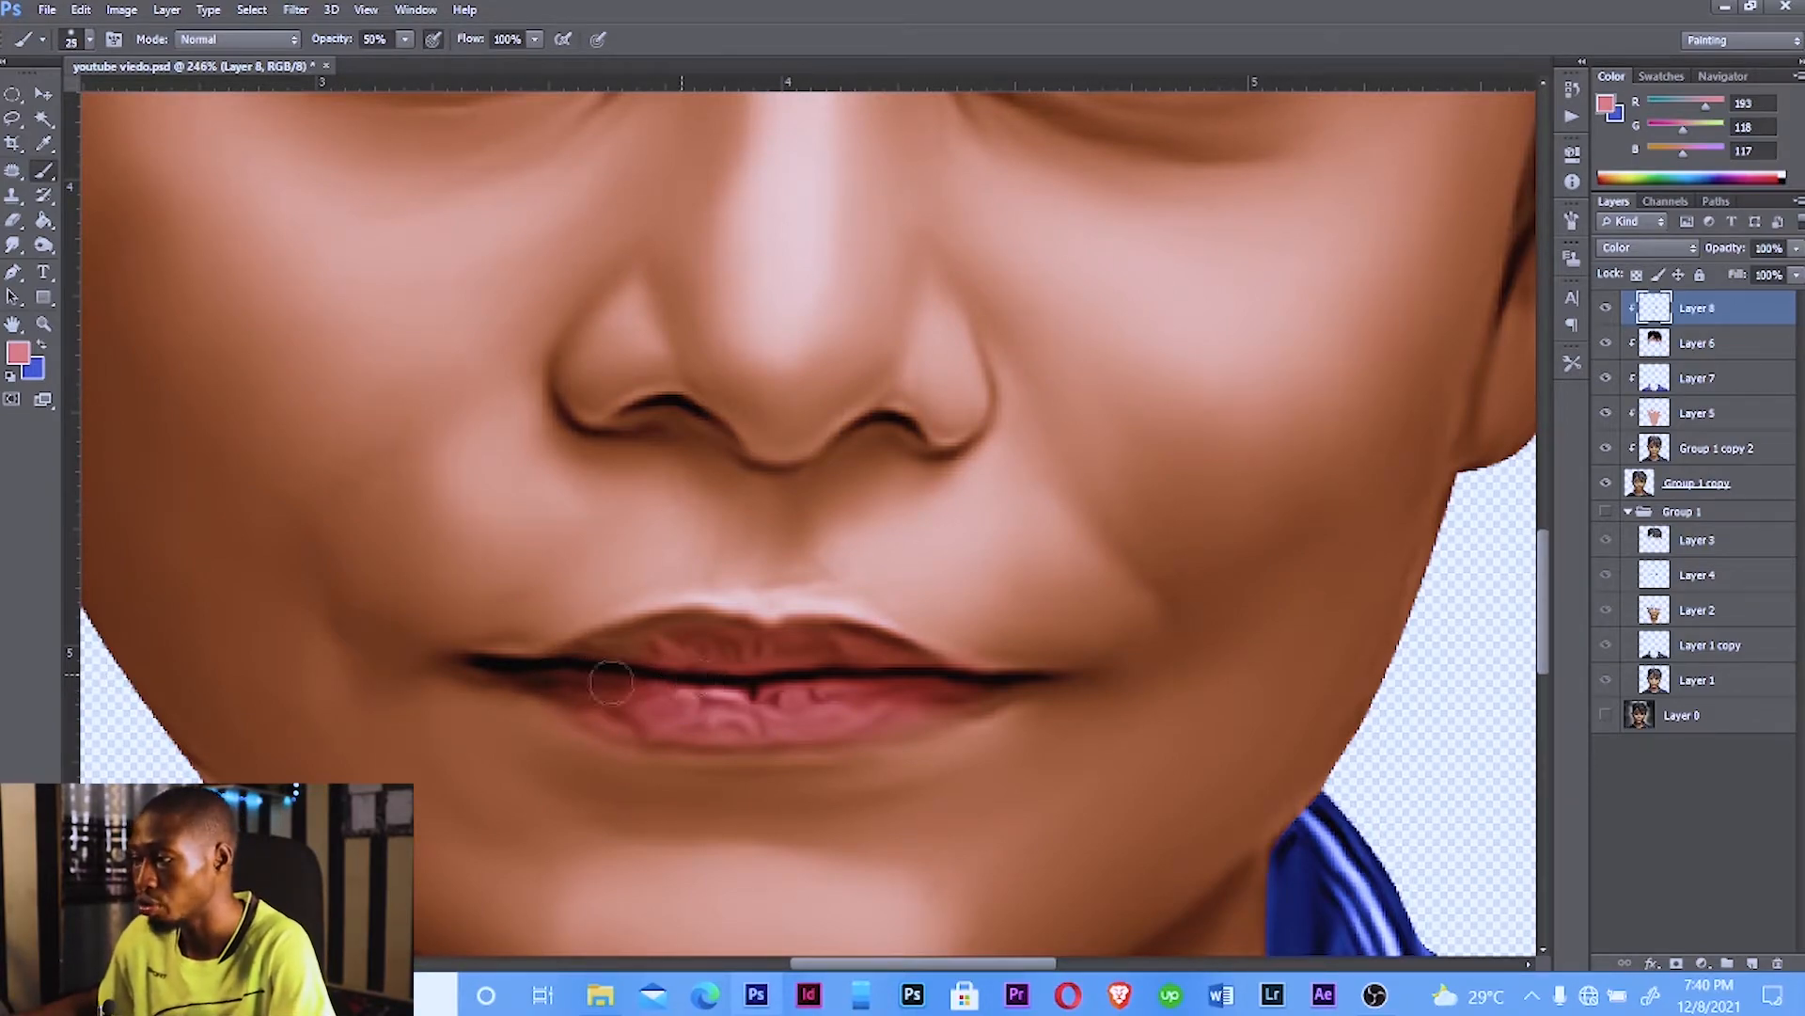
key("bracketleft")
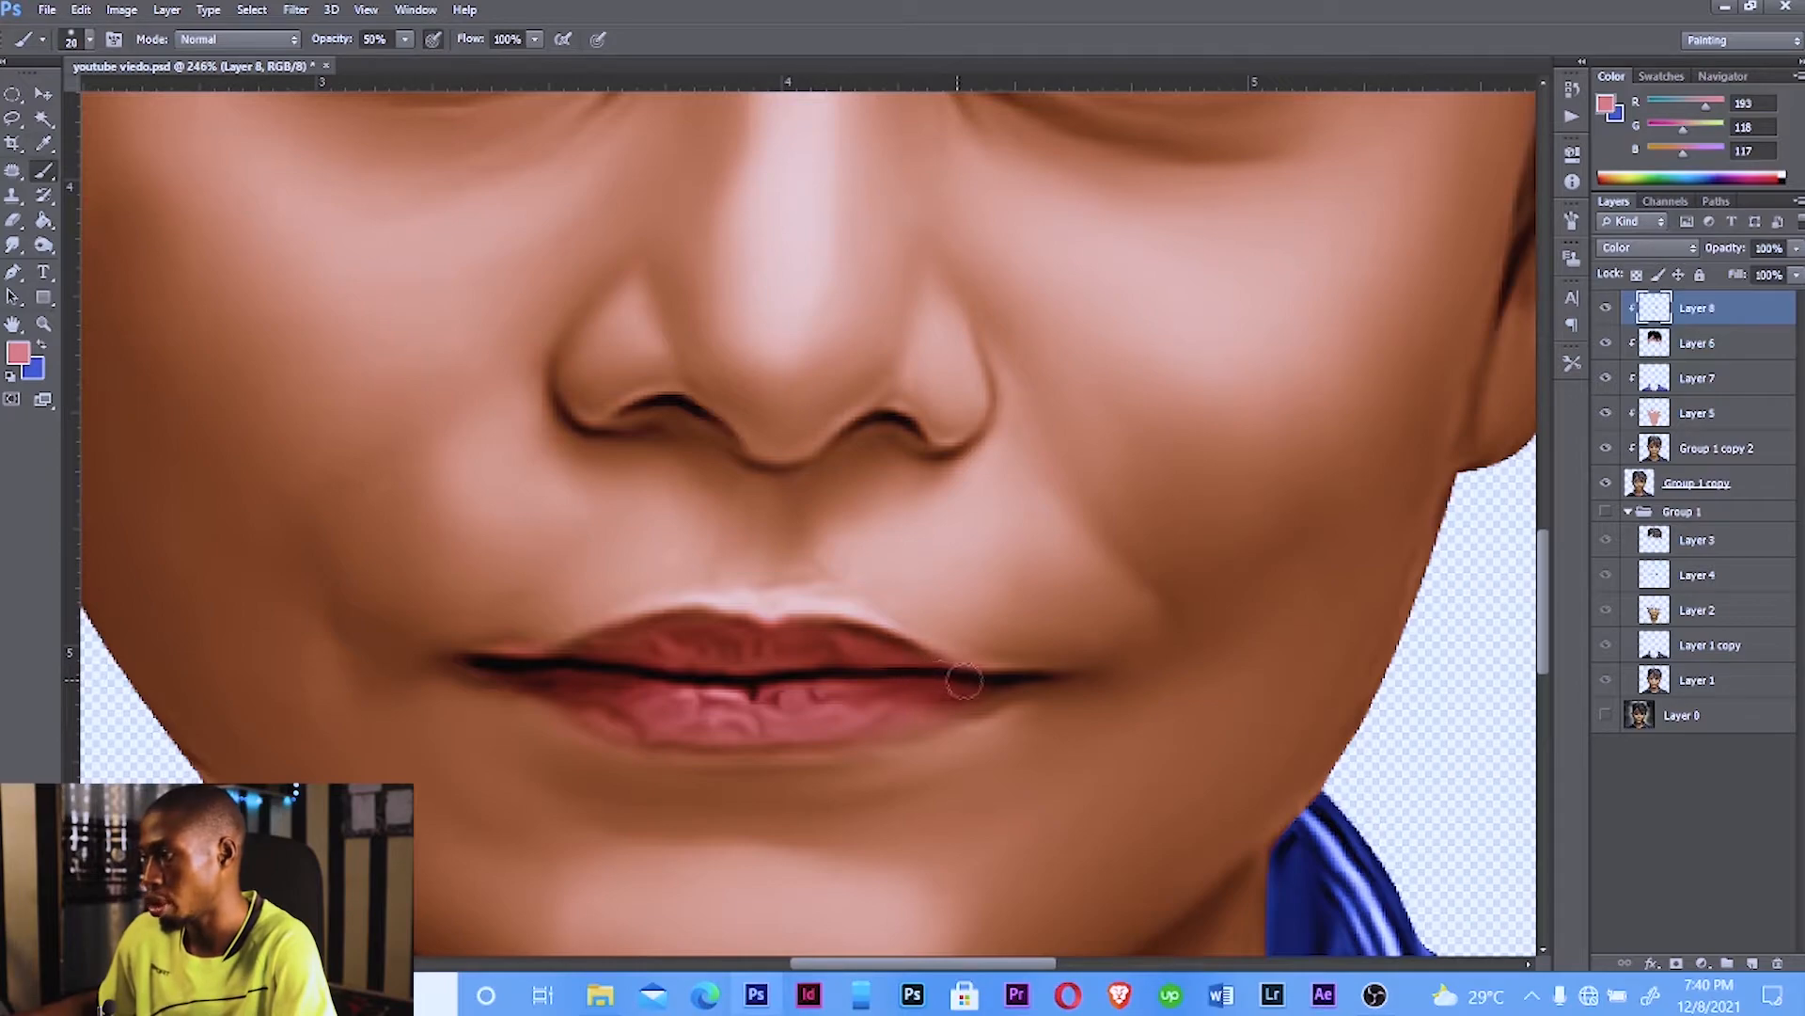
Step: Sample the skin tone beside the mouth (RGB 124, 76, 60) and paint over stray lip colour around the mouth corners
left_click(1026, 651, "alt")
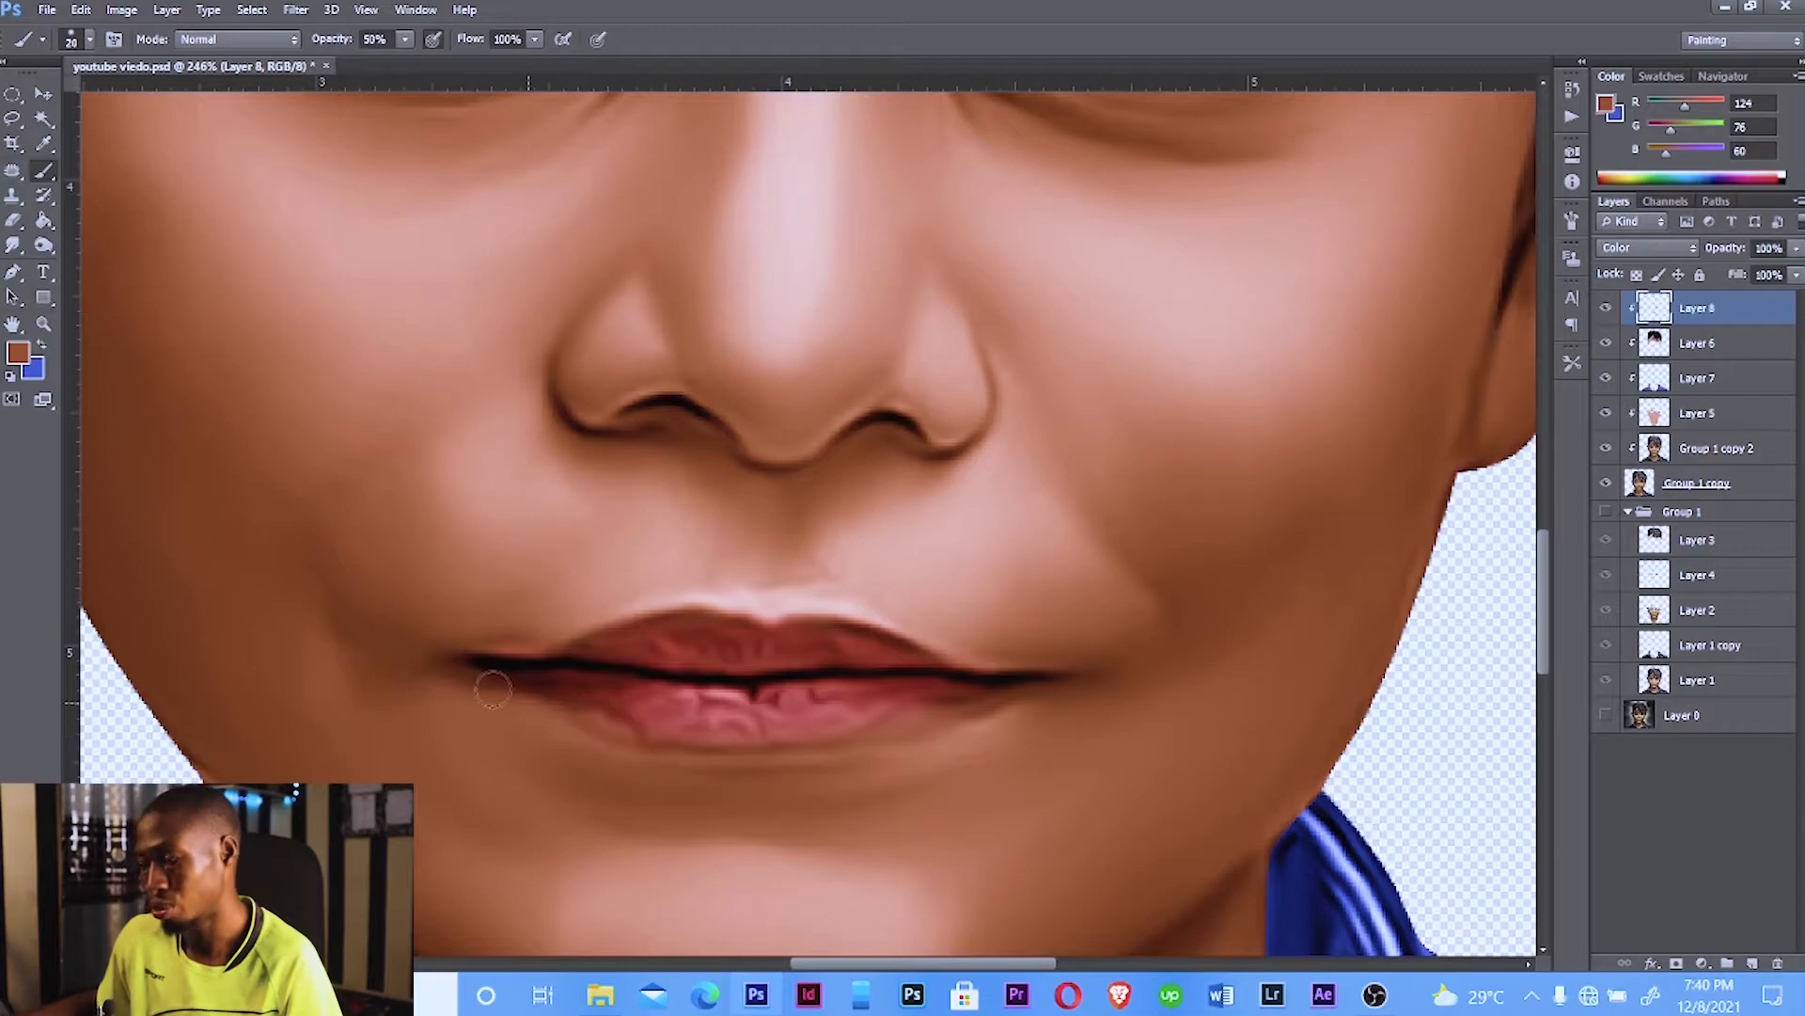
scroll(631, 579, "down", 7)
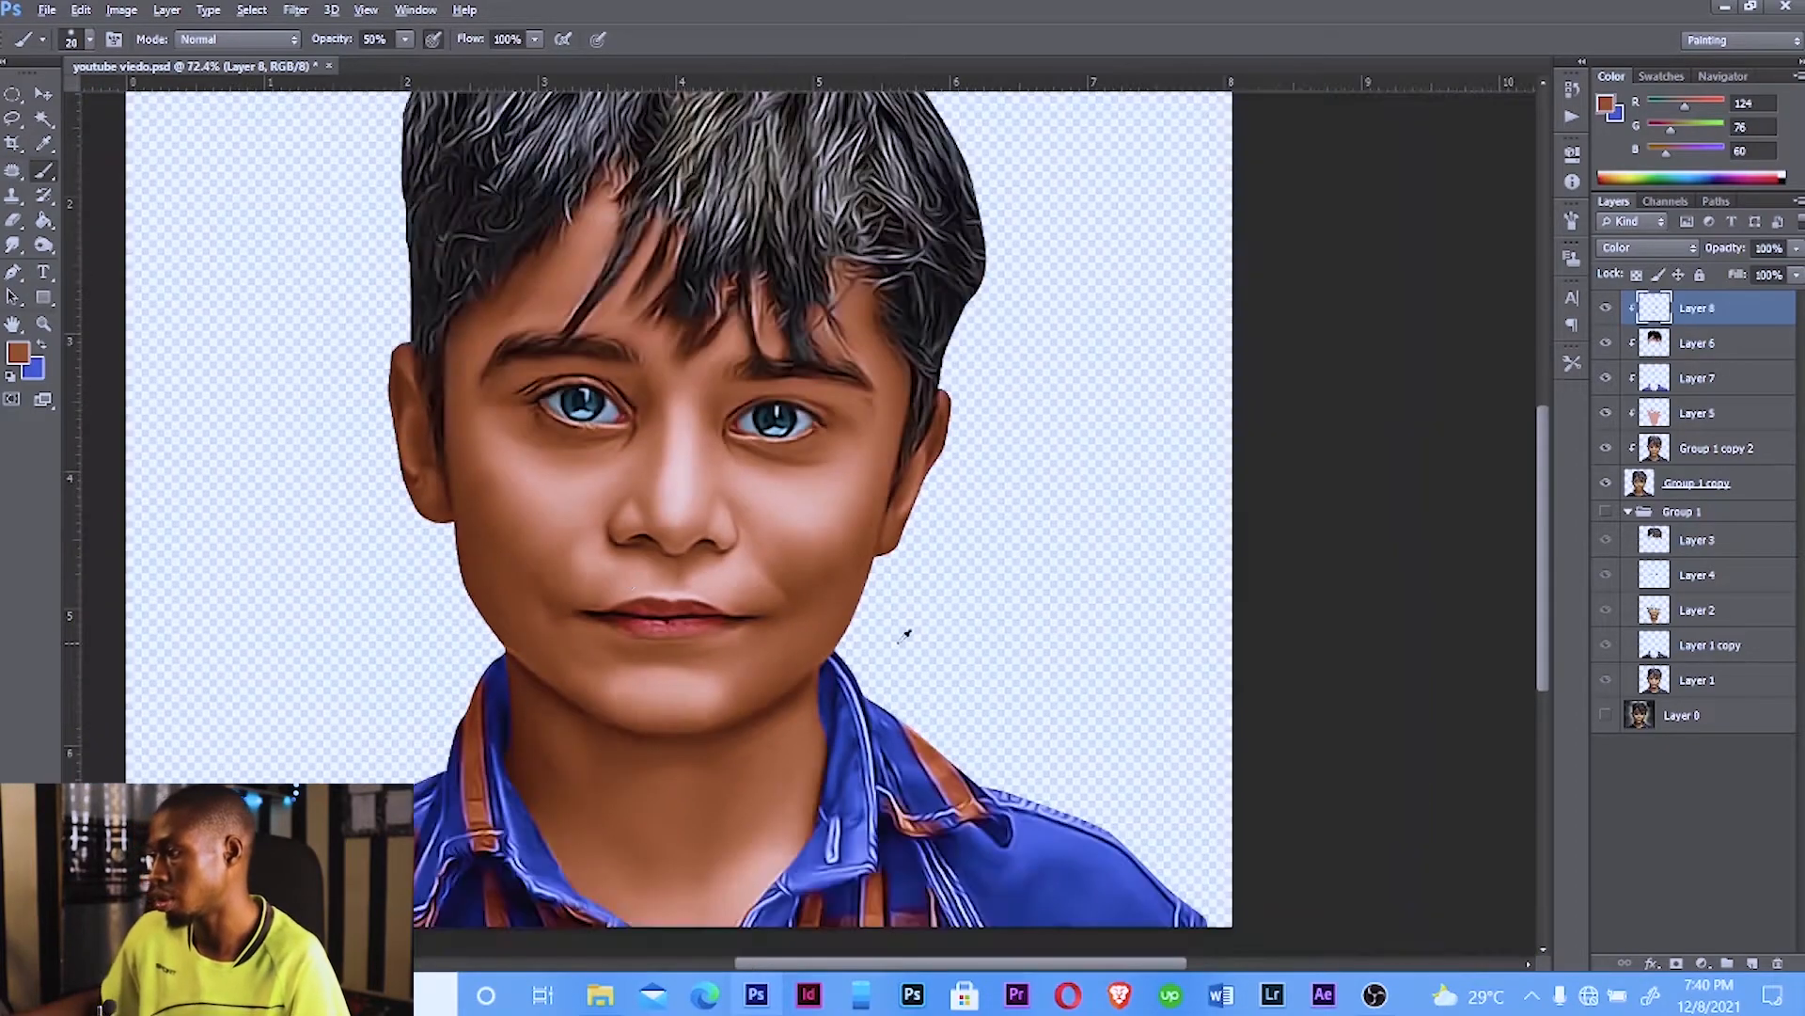
scroll(741, 618, "up", 3)
Step: Burn both outer cheeks on Group 1 copy 2 with a 175 px brush, using Midtones range and 24% exposure
left_click(1721, 424)
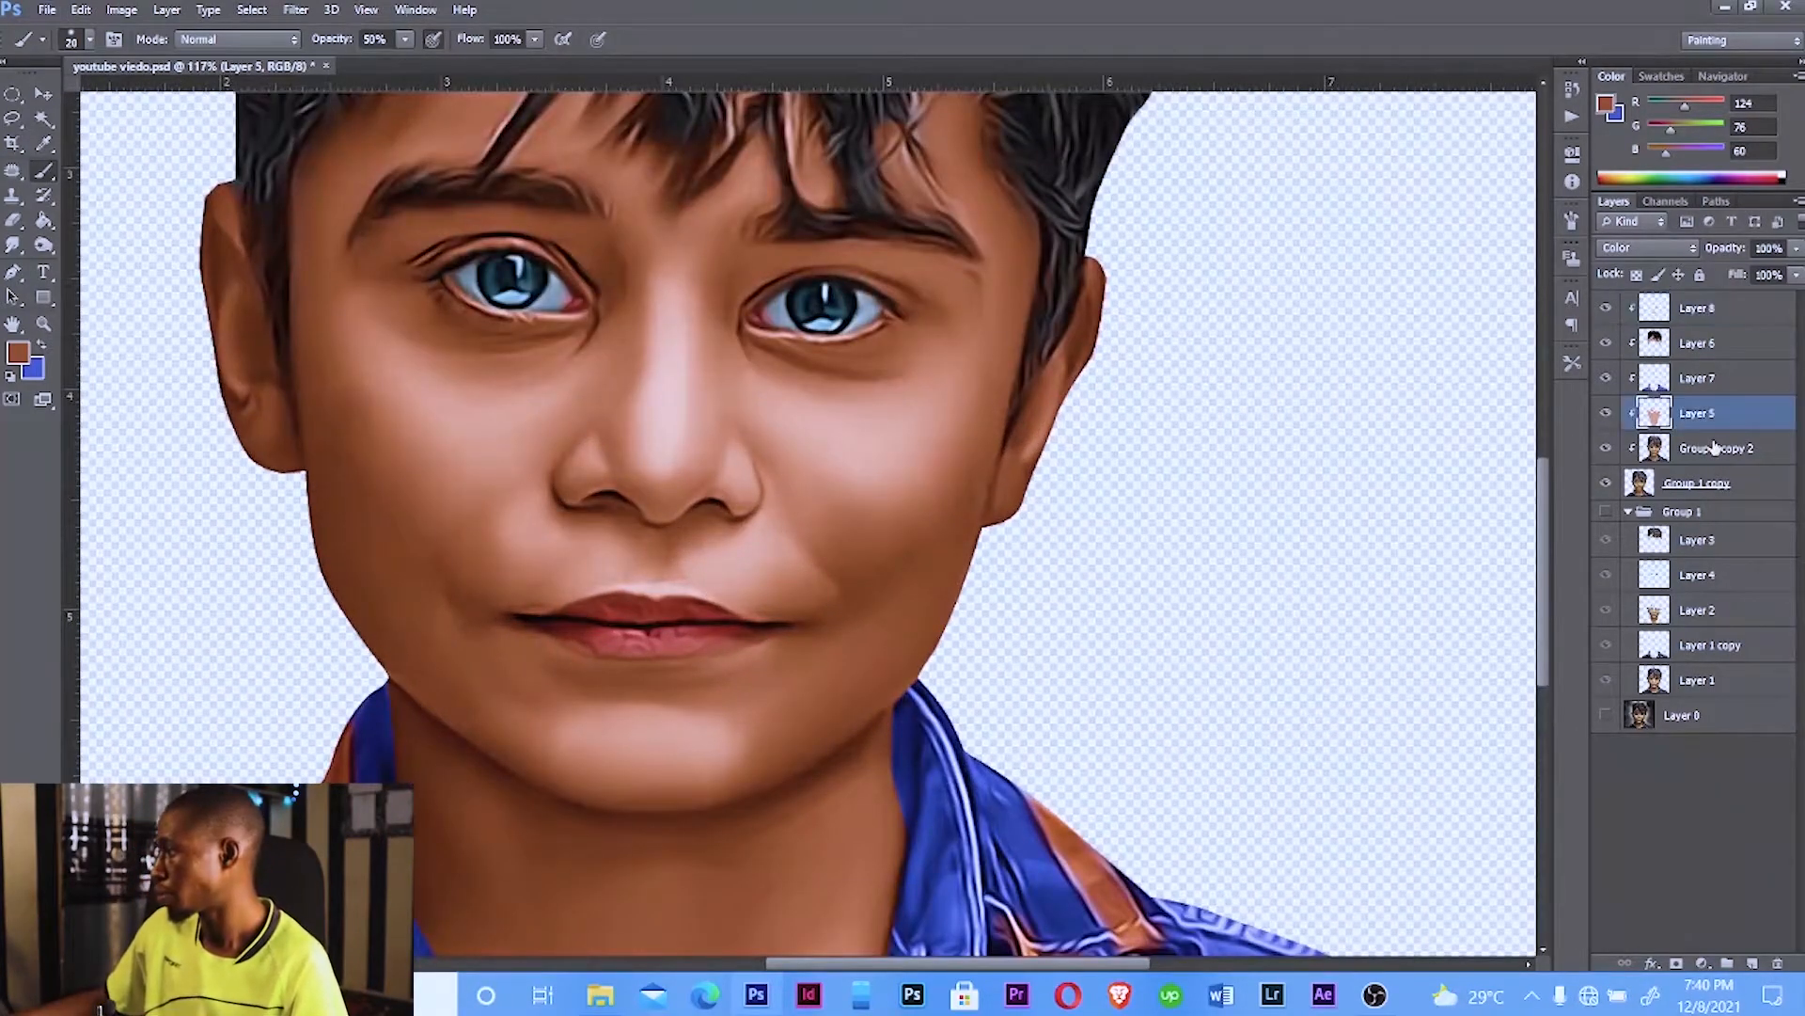
left_click(1711, 456)
left_click(42, 248)
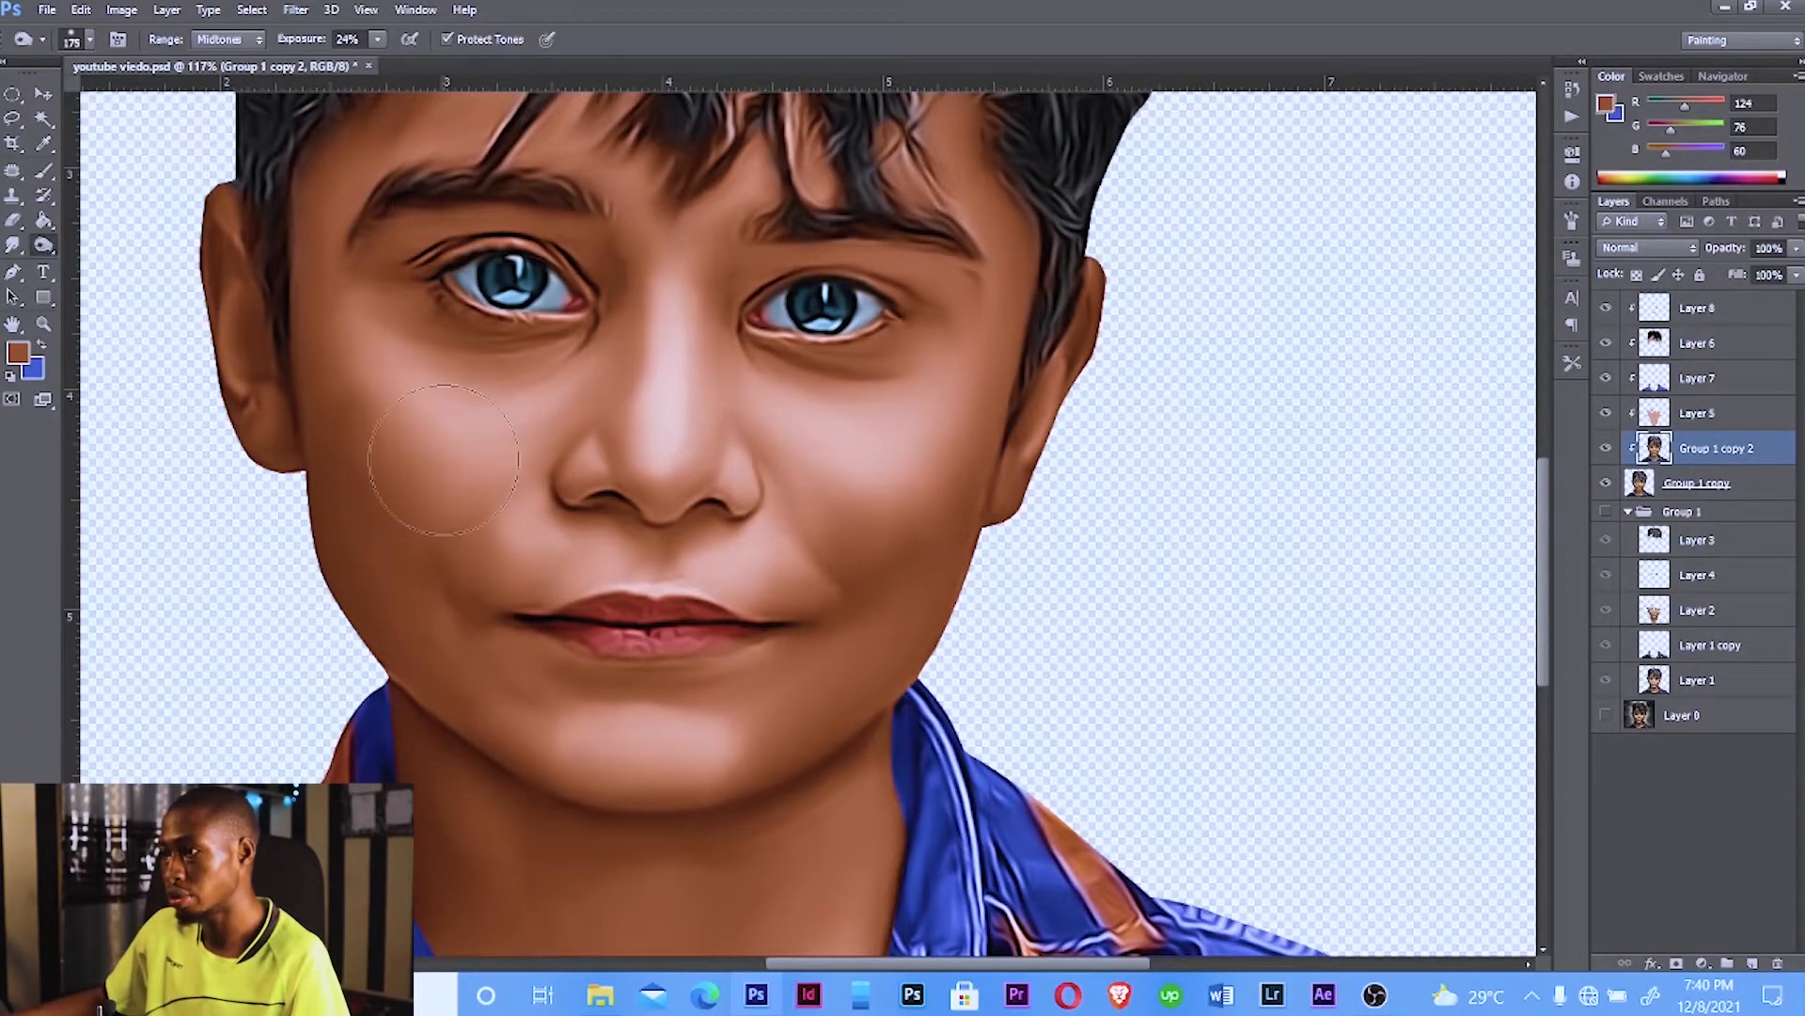
mouse_move(390, 531)
left_mouse_down()
mouse_move(321, 438)
mouse_move(417, 550)
mouse_move(538, 552)
mouse_move(346, 474)
mouse_move(404, 543)
mouse_move(519, 564)
left_mouse_up()
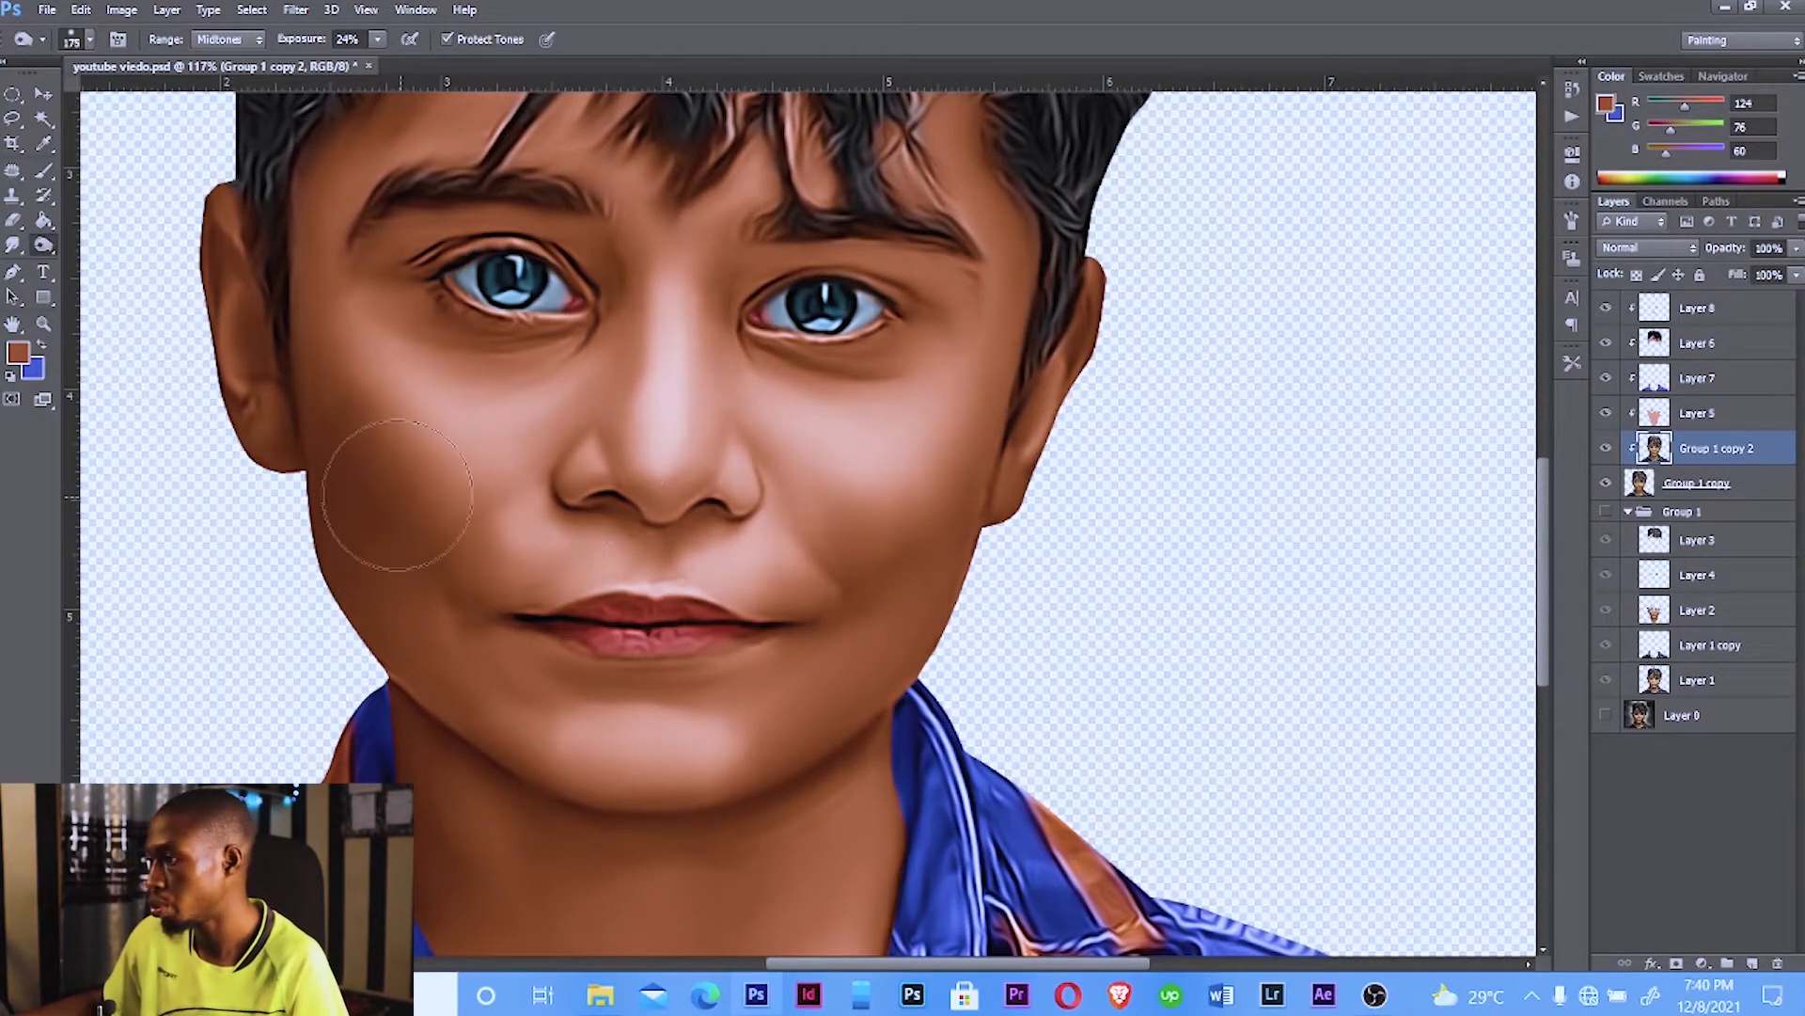
left_click_drag(395, 497, 475, 541)
left_click_drag(891, 567, 979, 416)
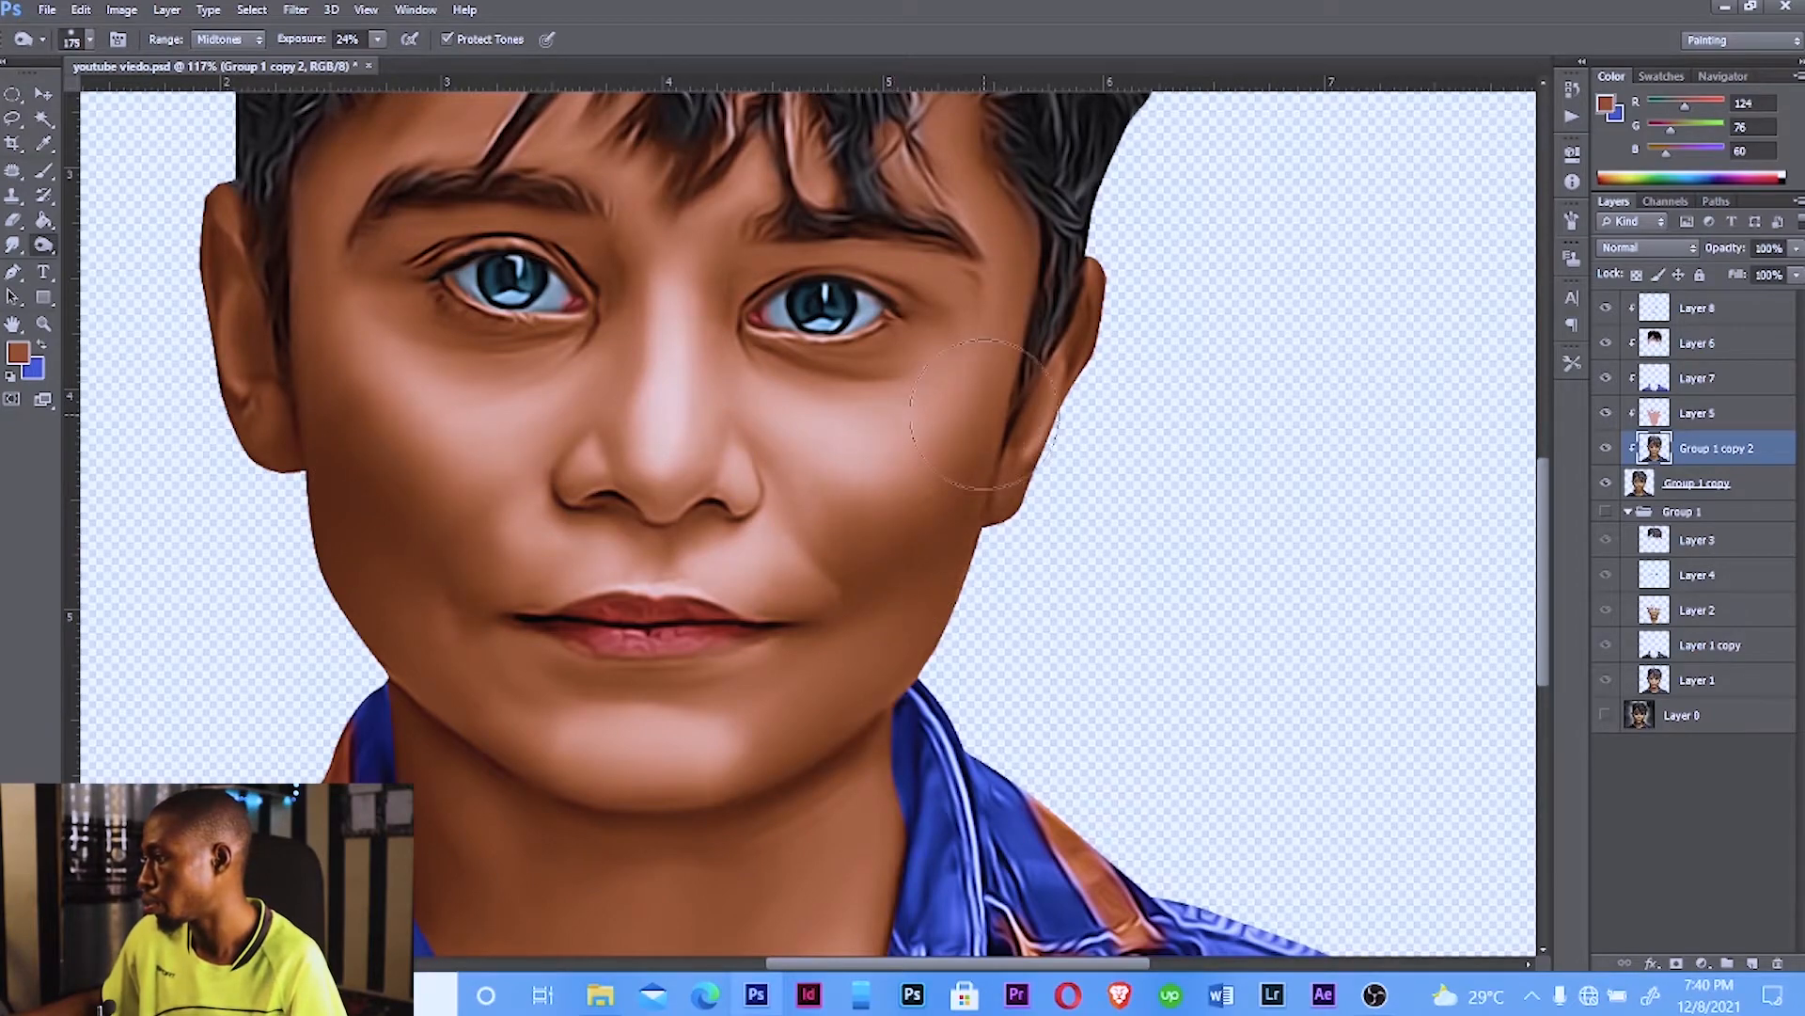
Step: Burn the face edges, the sides of the nose bridge and the under-eye areas with smaller brushes from 80 px down
key("bracketleft")
key("bracketleft")
key("bracketleft")
key("bracketleft")
key("bracketleft")
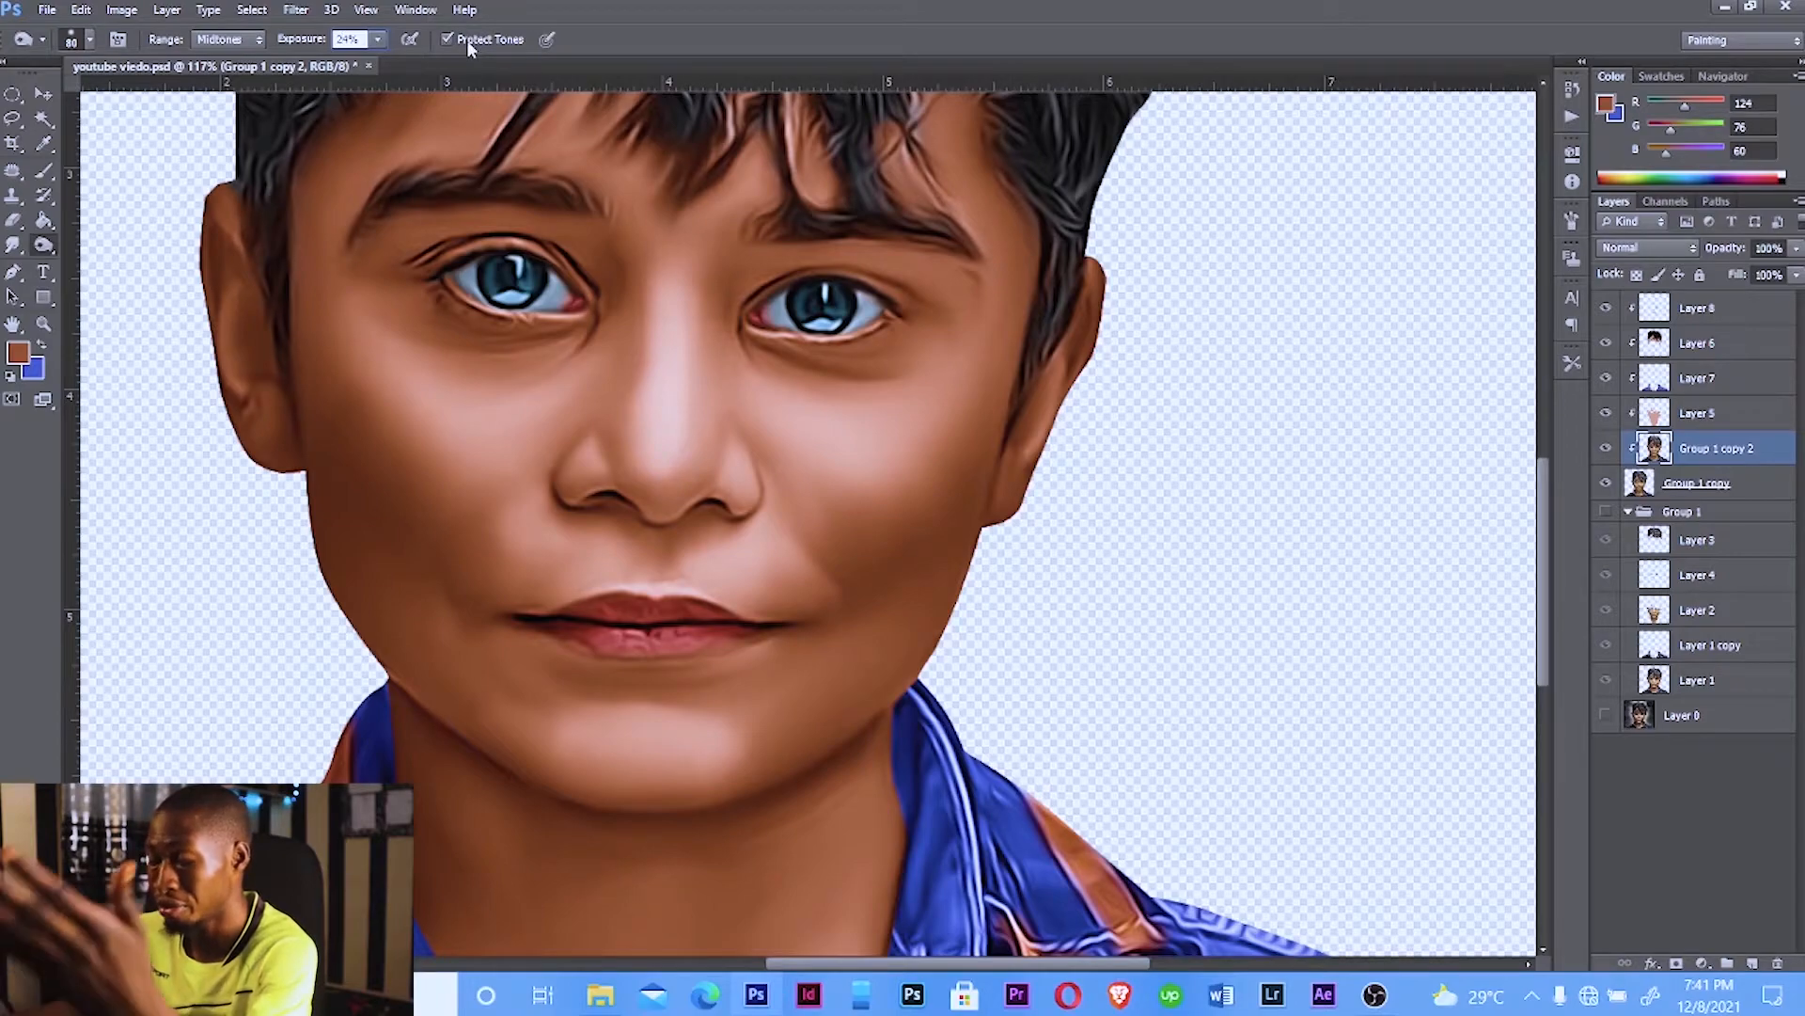
key("Return")
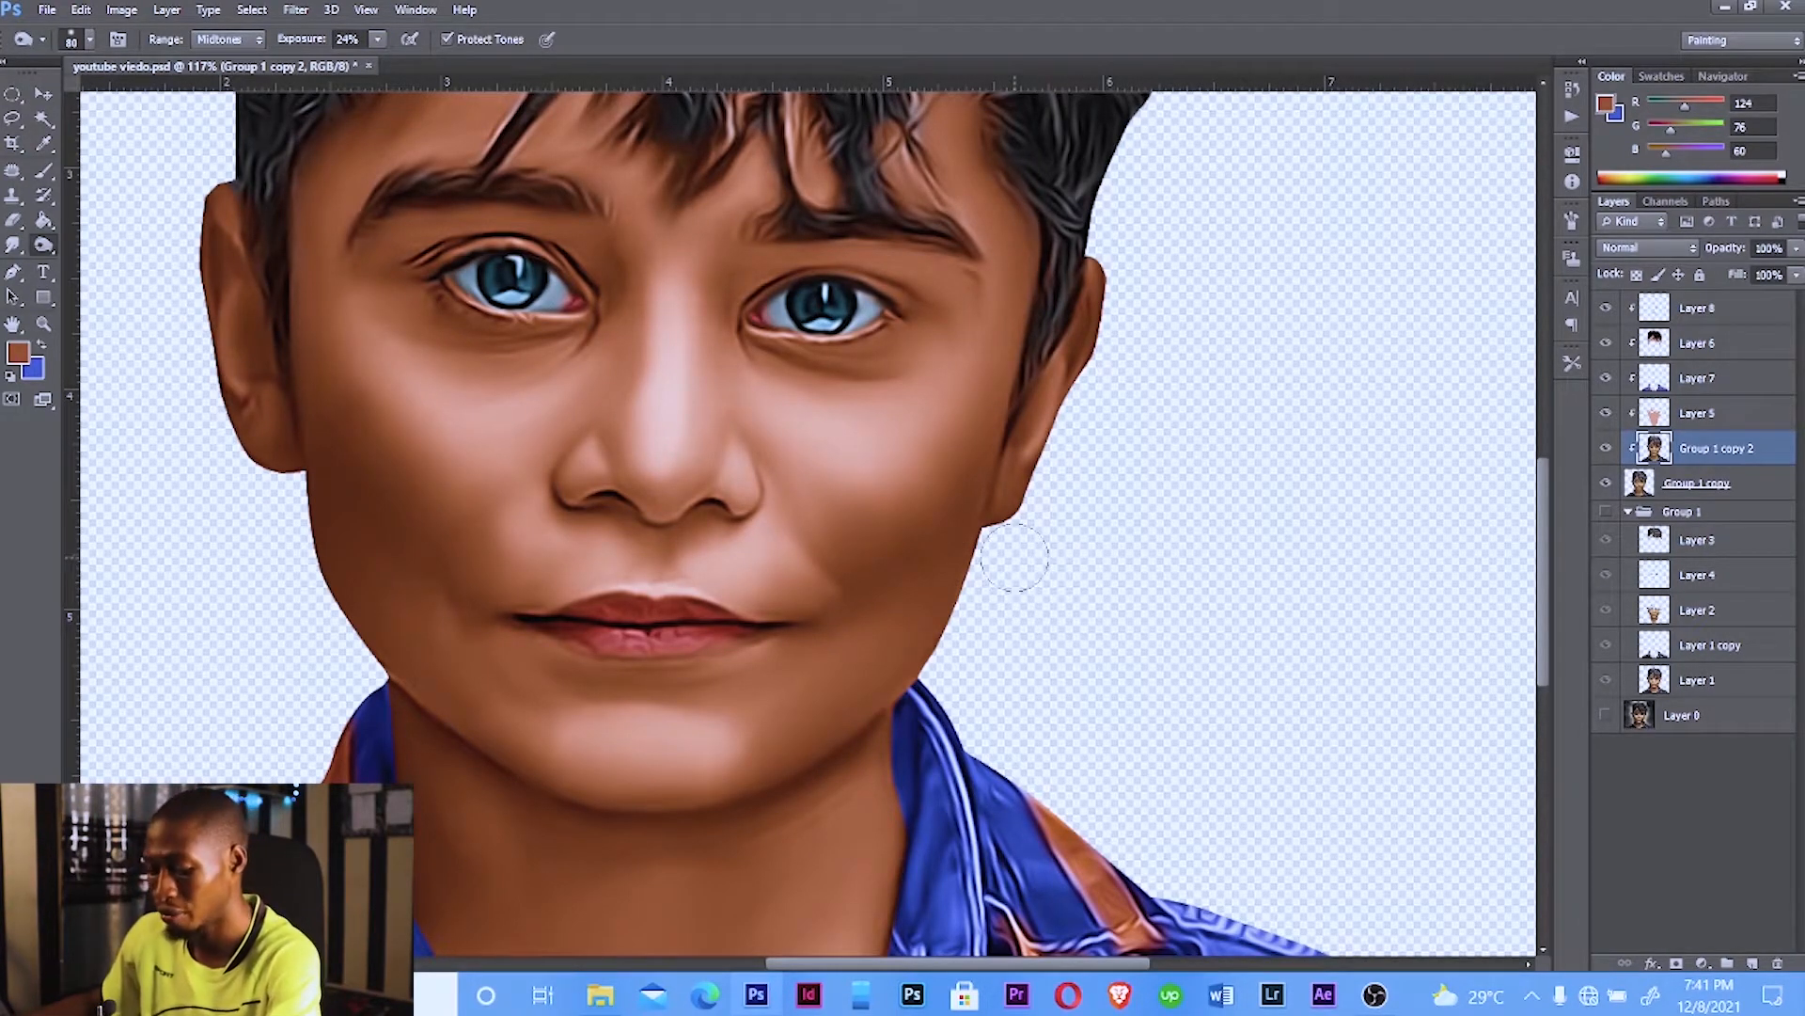
key("bracketleft")
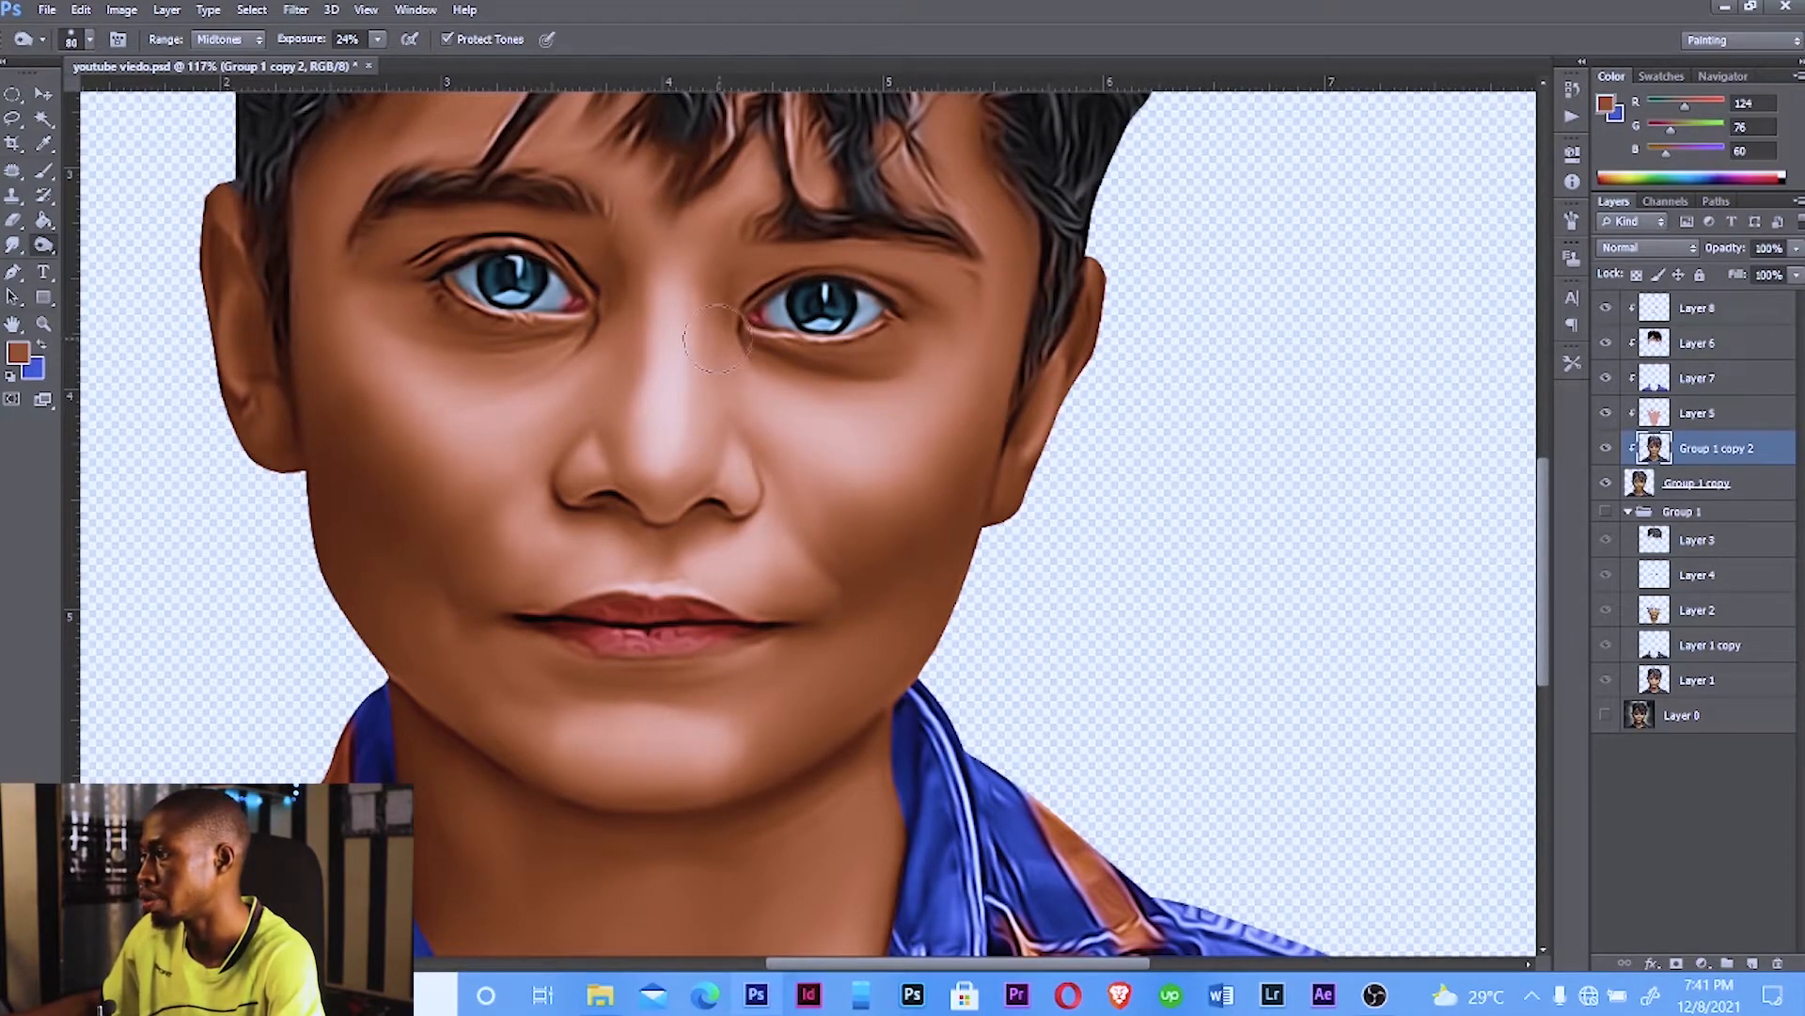
key("bracketleft")
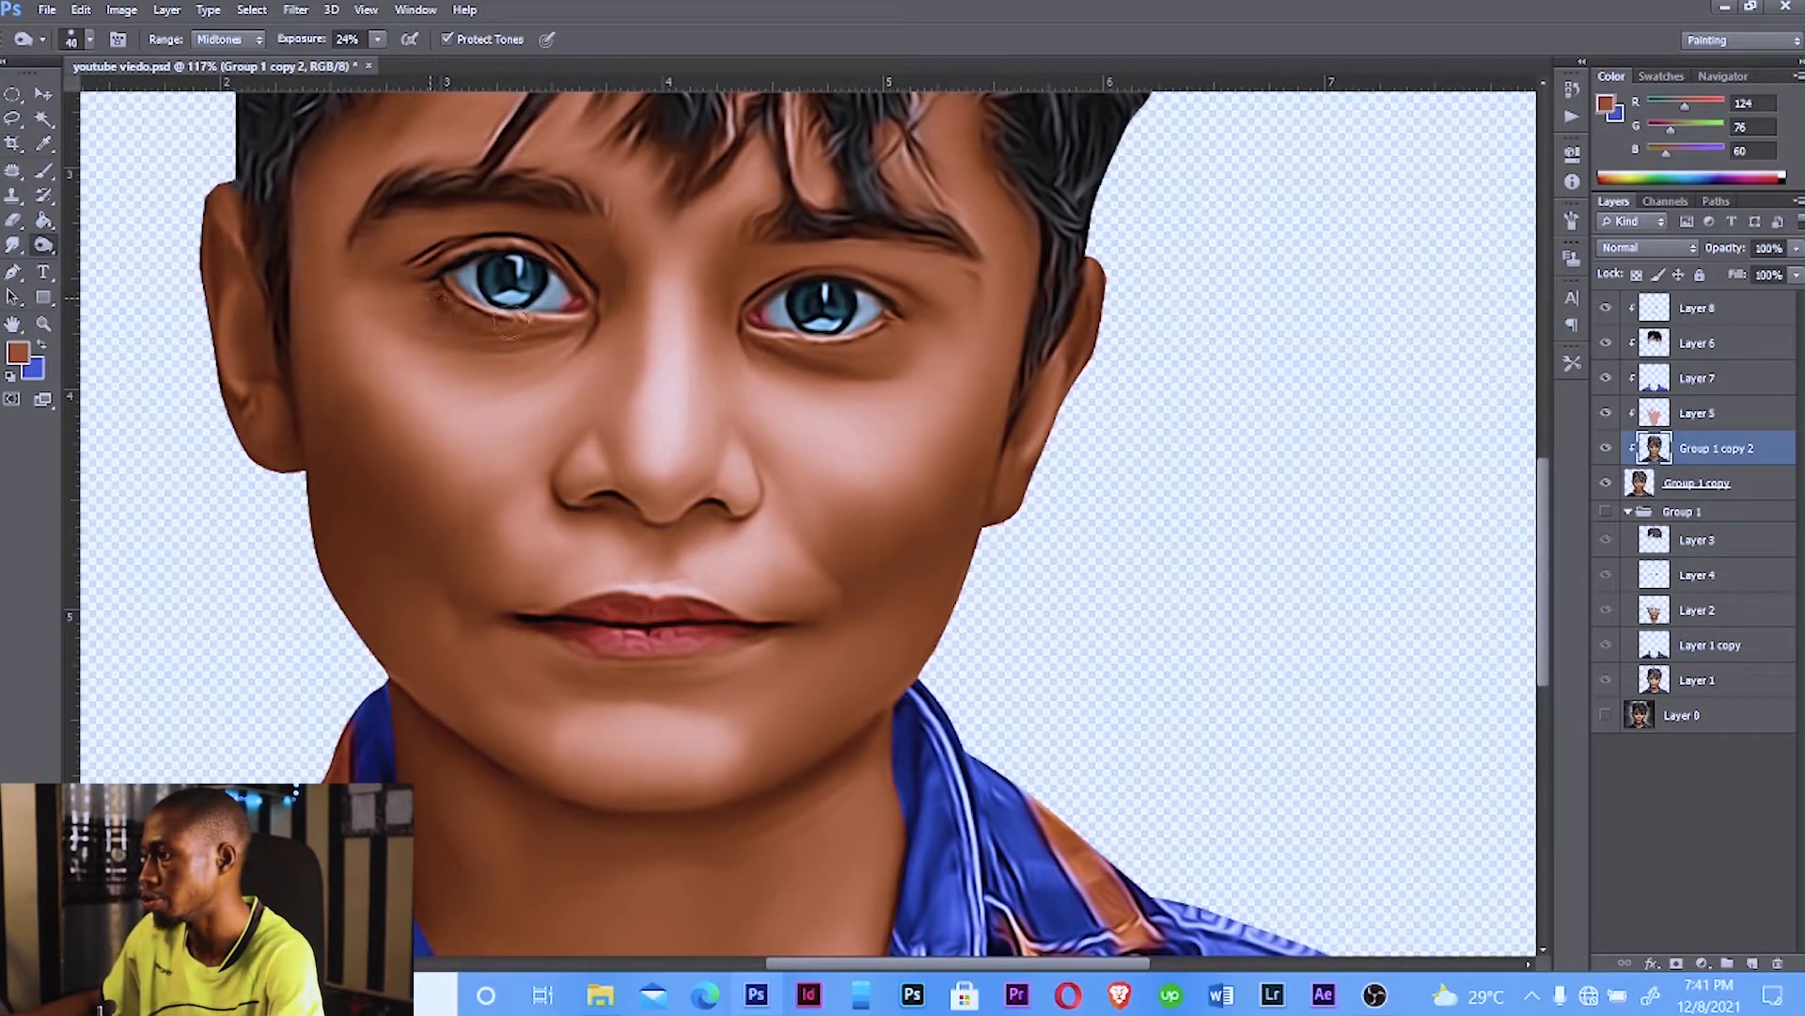
key("bracketright")
key("bracketright")
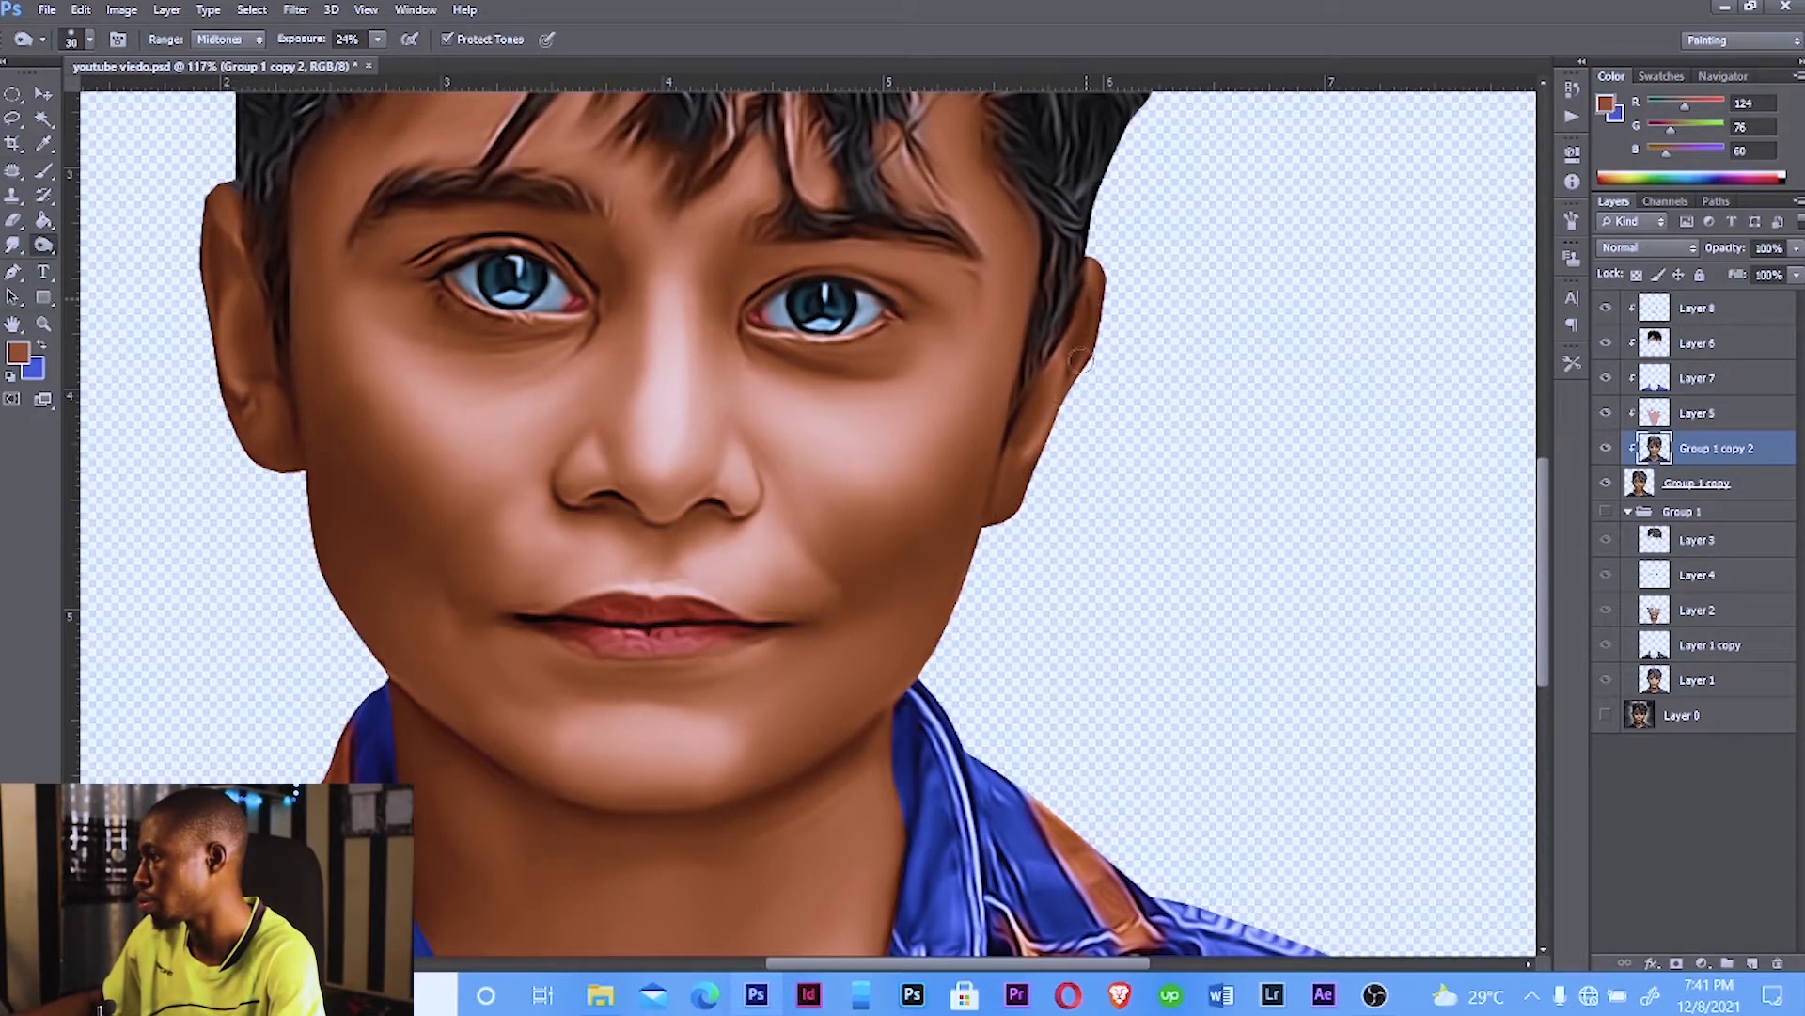
Step: Enlarge the Burn brush to 125 px and deepen the shading on the cheek and face edge beside the shirt's striped collar
key("bracketright")
key("bracketright")
key("bracketright")
key("bracketright")
key("bracketright")
key("bracketright")
key("bracketright")
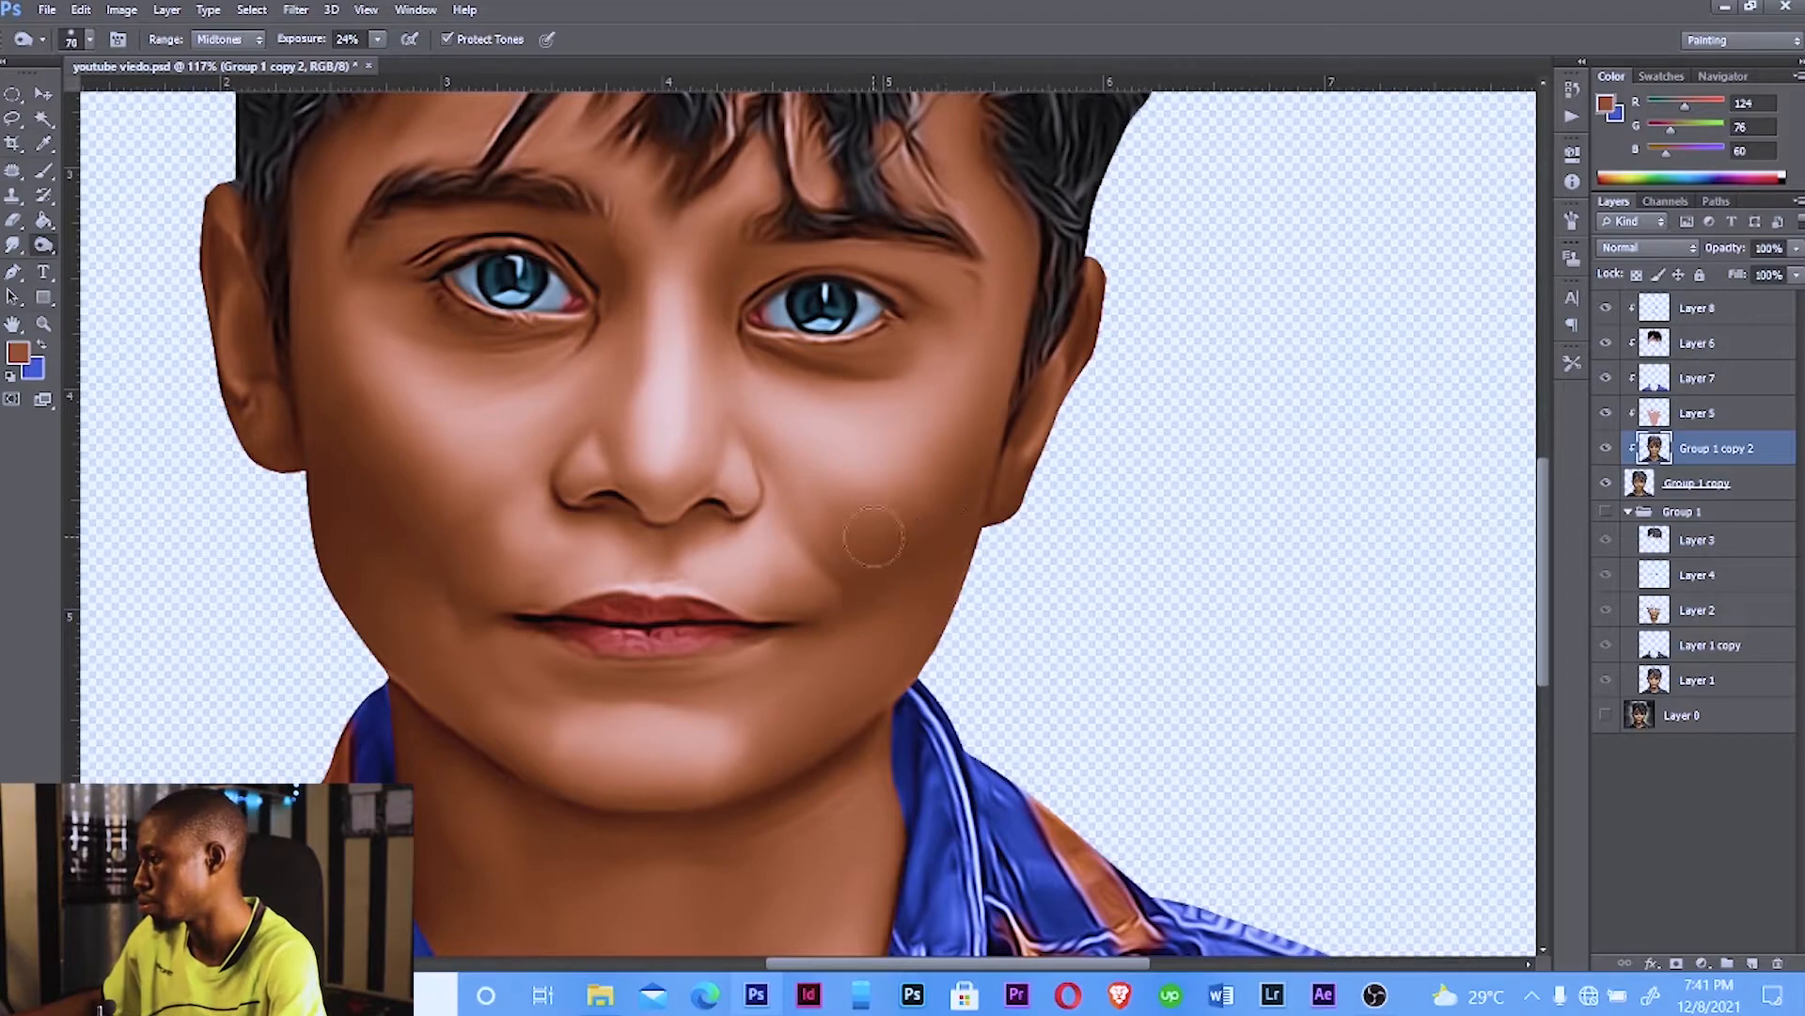
left_click_drag(948, 497, 986, 376)
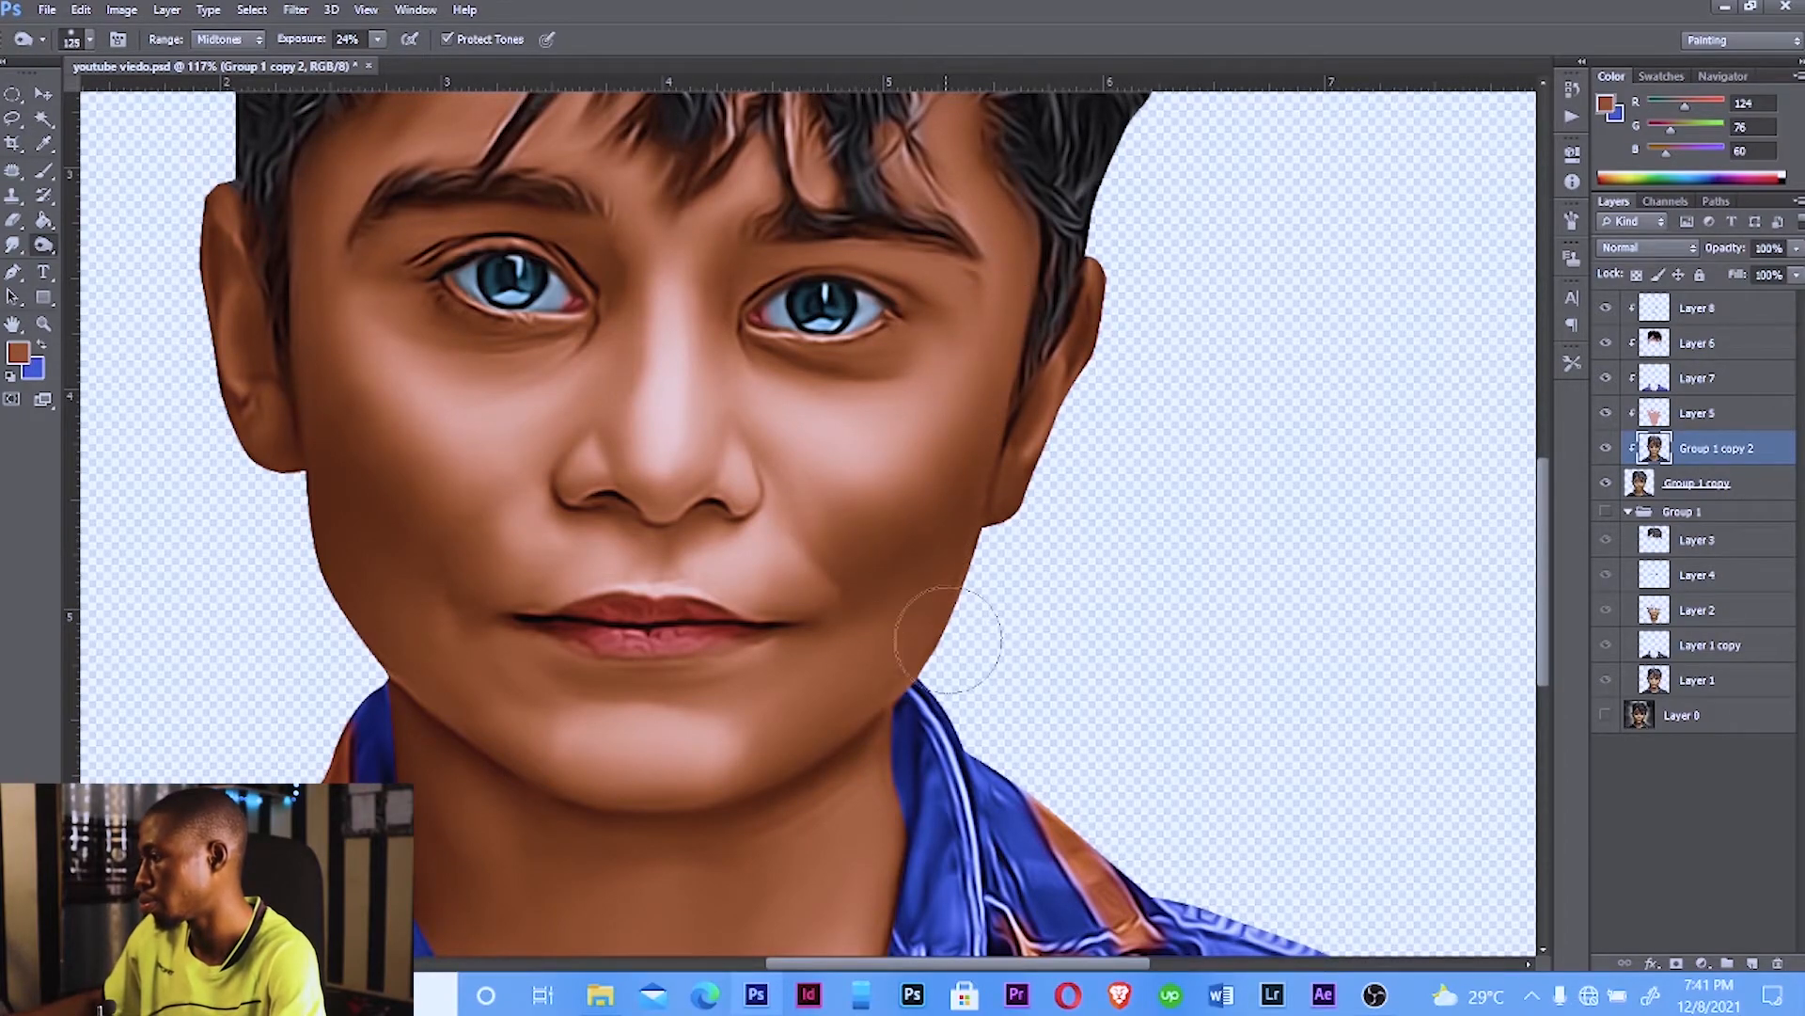
Step: Burn the jawline and the shadow beneath the chin with an 80 px brush
key("bracketleft")
key("bracketleft")
key("bracketleft")
key("bracketleft")
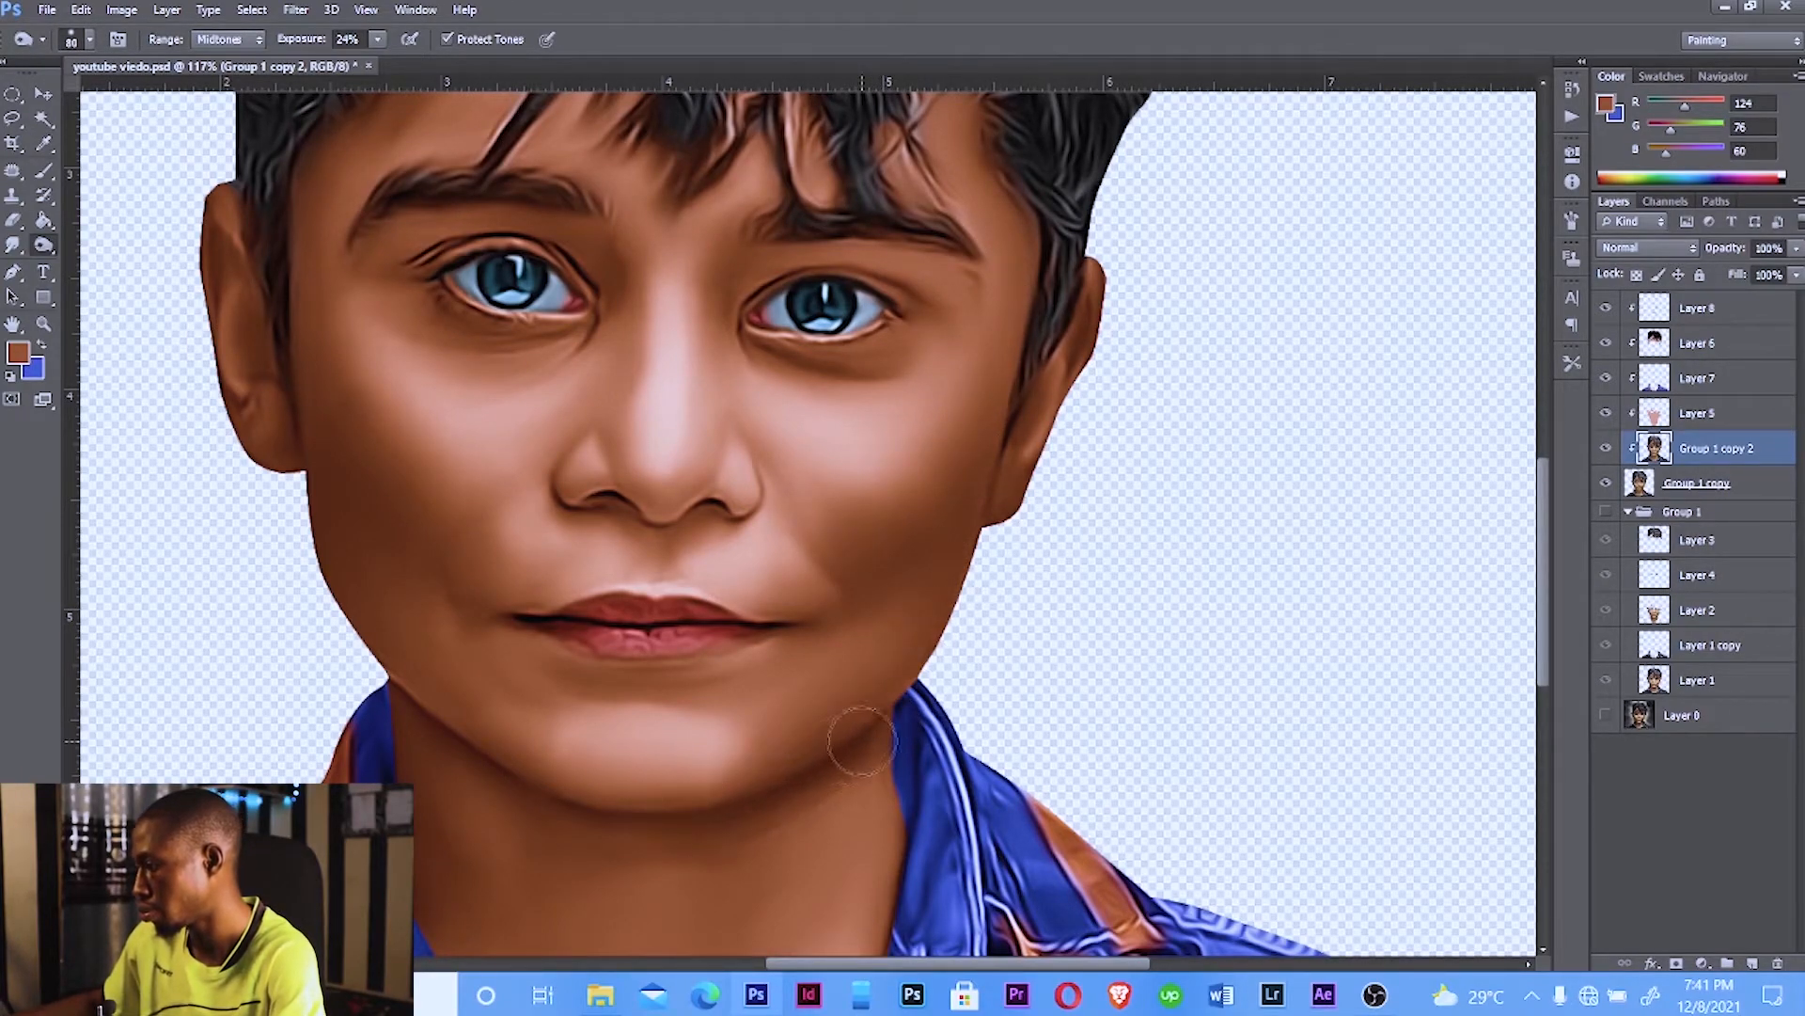
mouse_move(754, 751)
left_mouse_down()
mouse_move(919, 693)
mouse_move(1121, 543)
left_mouse_up()
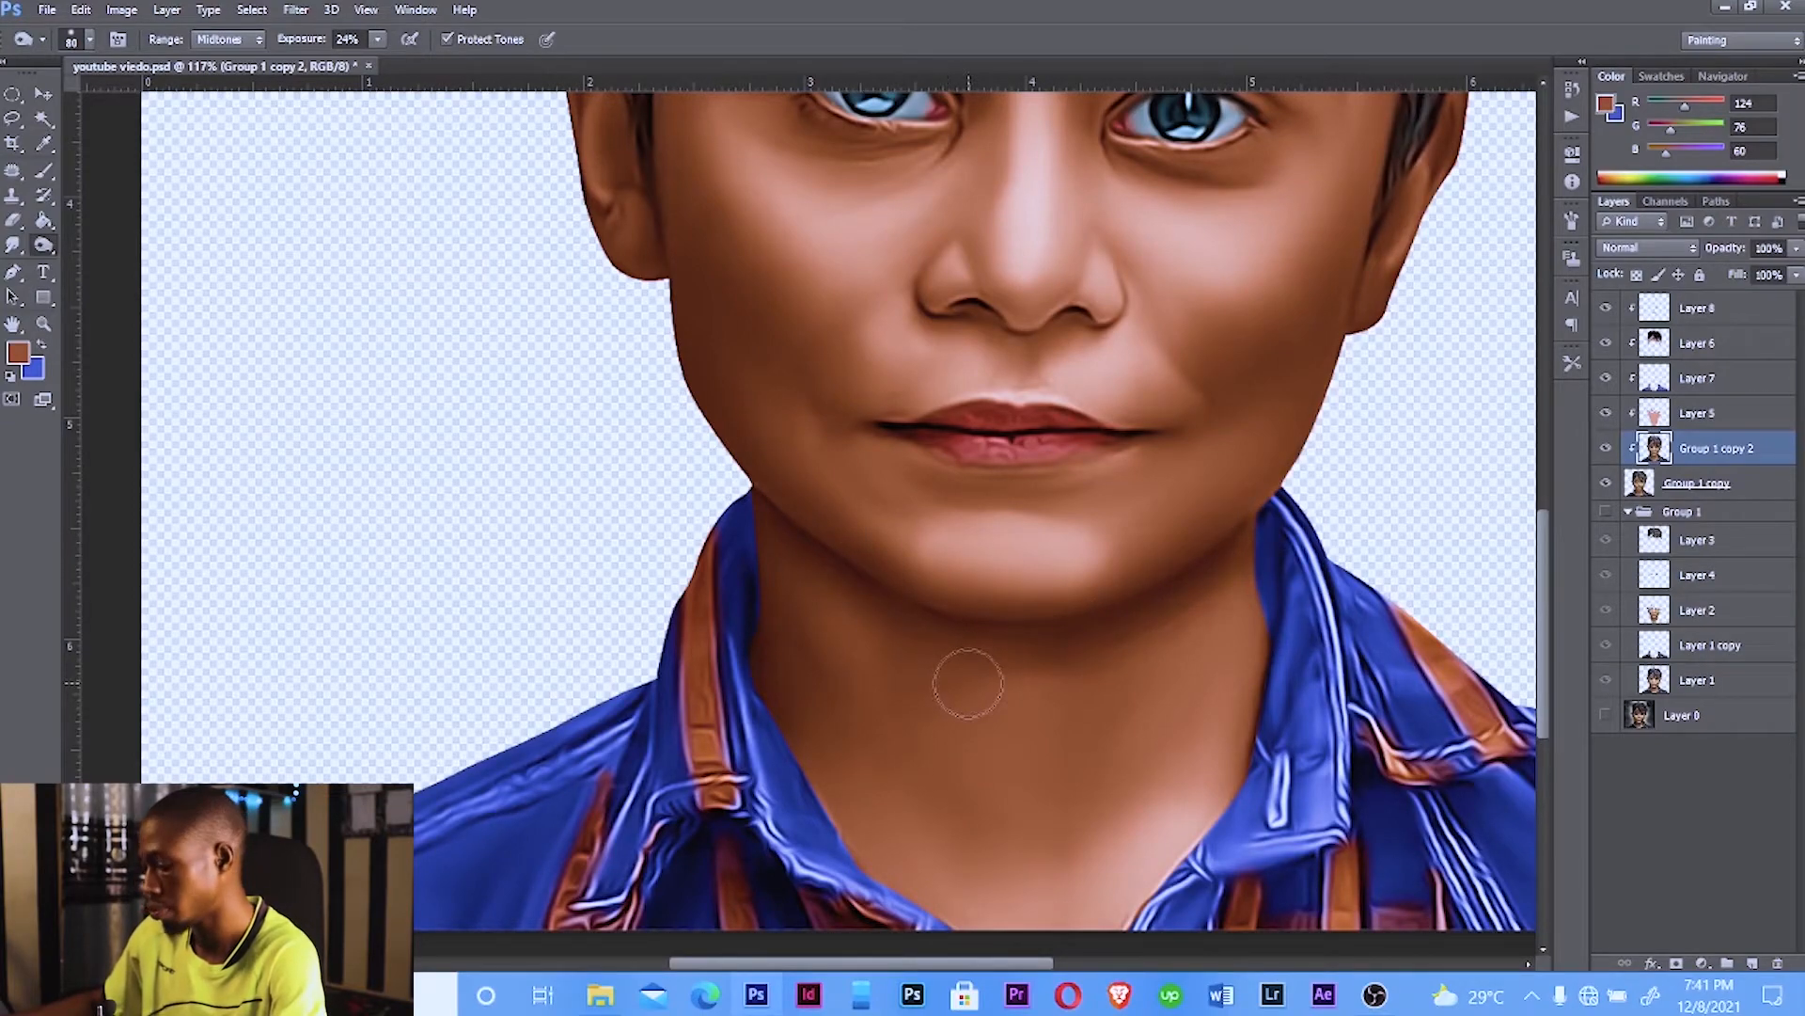
Step: Burn the neck below the chin and along both collar edges, reducing the brush from 150 px to 80 px
key("bracketright")
key("bracketright")
key("bracketright")
key("bracketright")
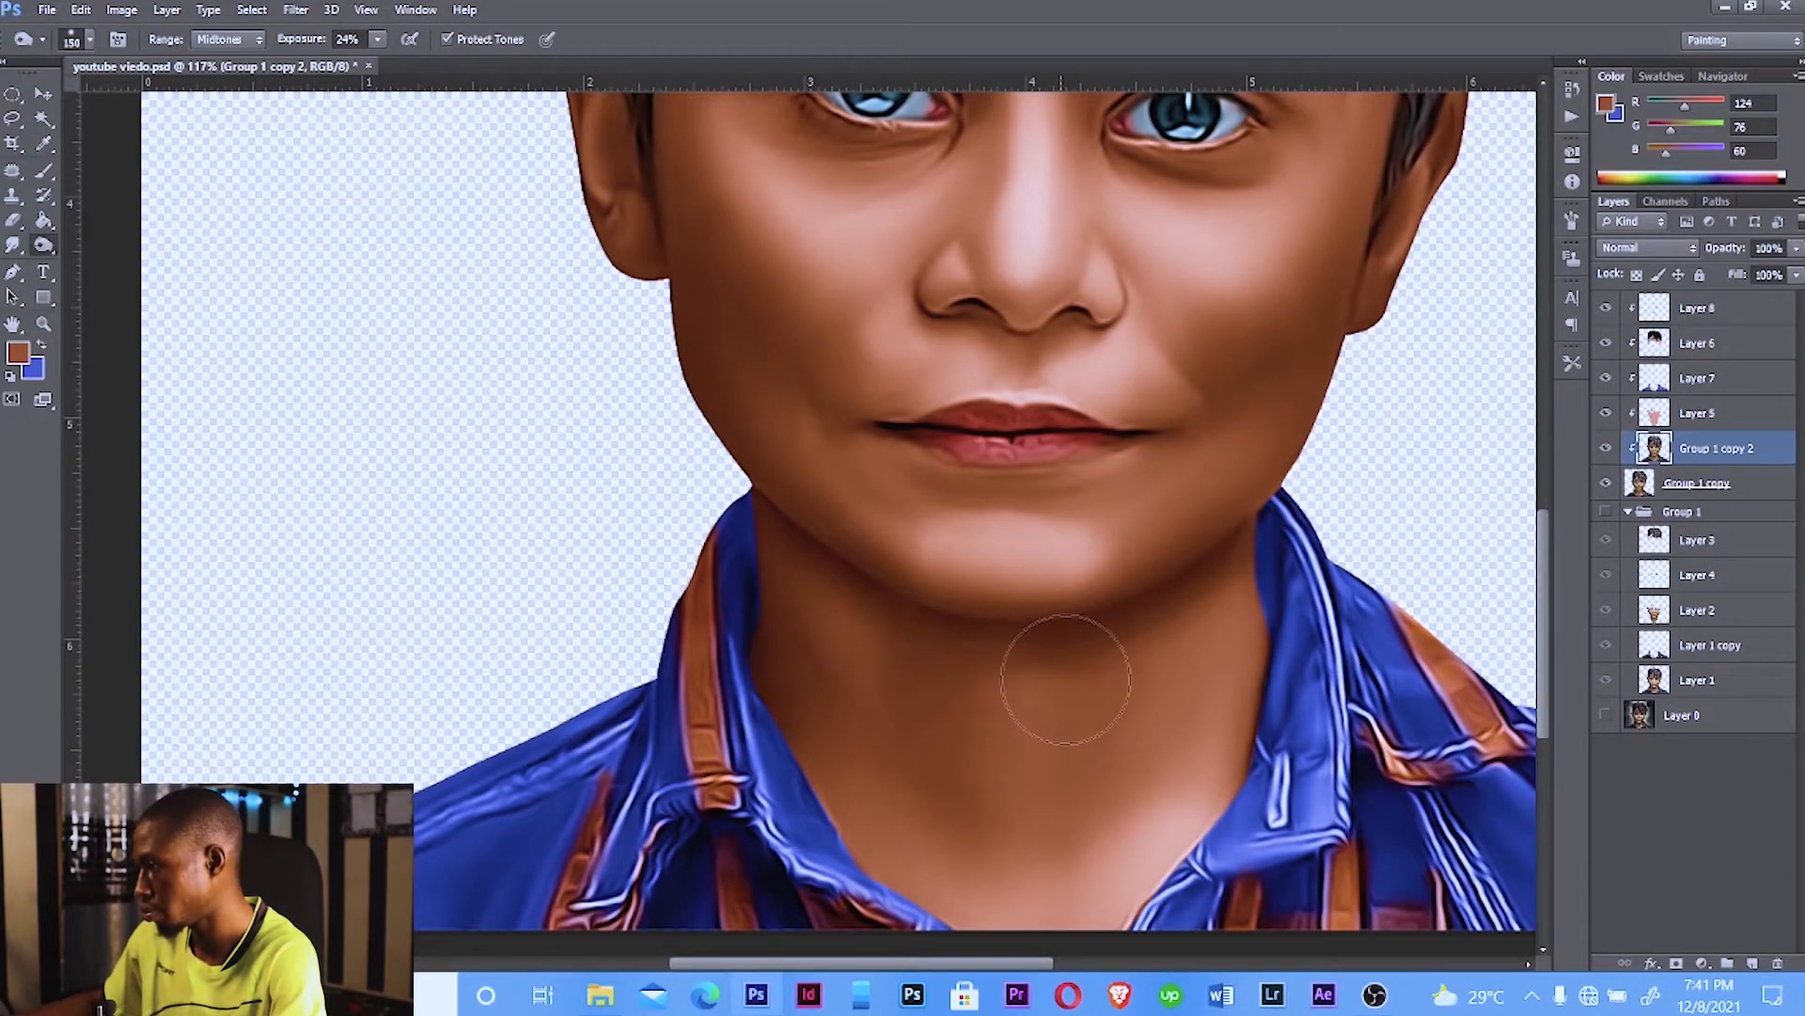
key("bracketleft")
key("bracketleft")
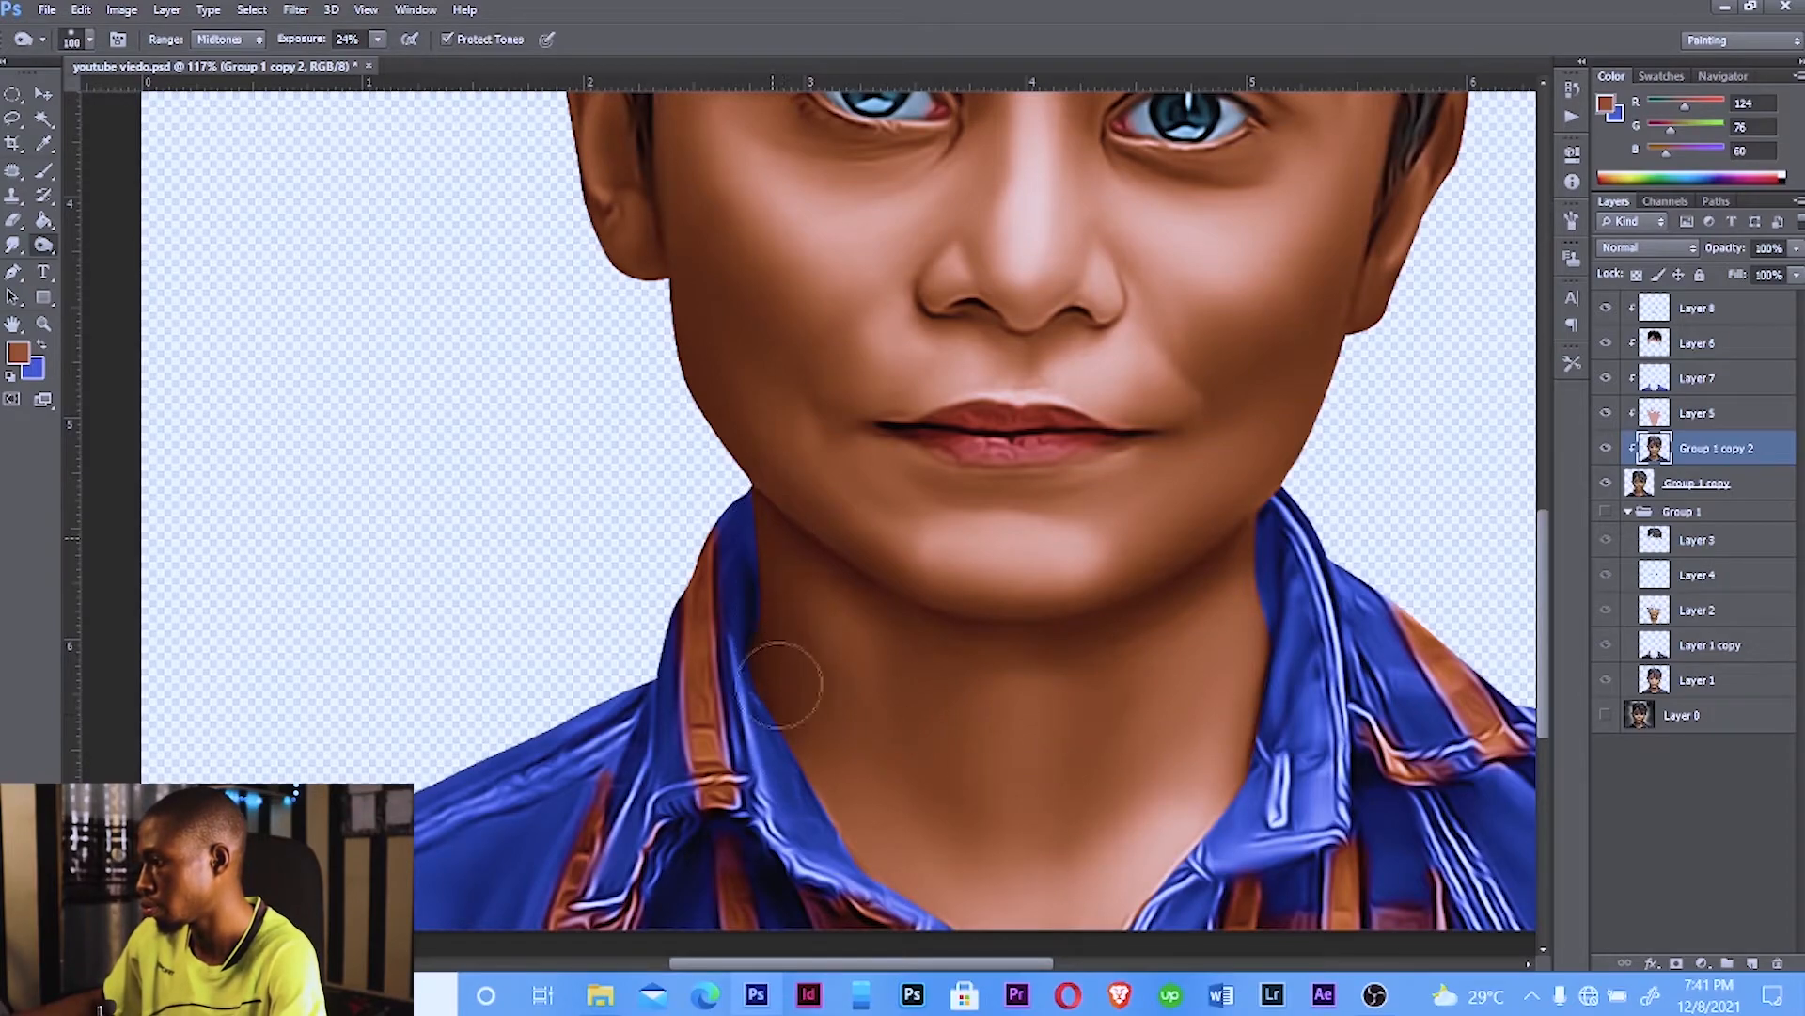
key("bracketleft")
key("bracketleft")
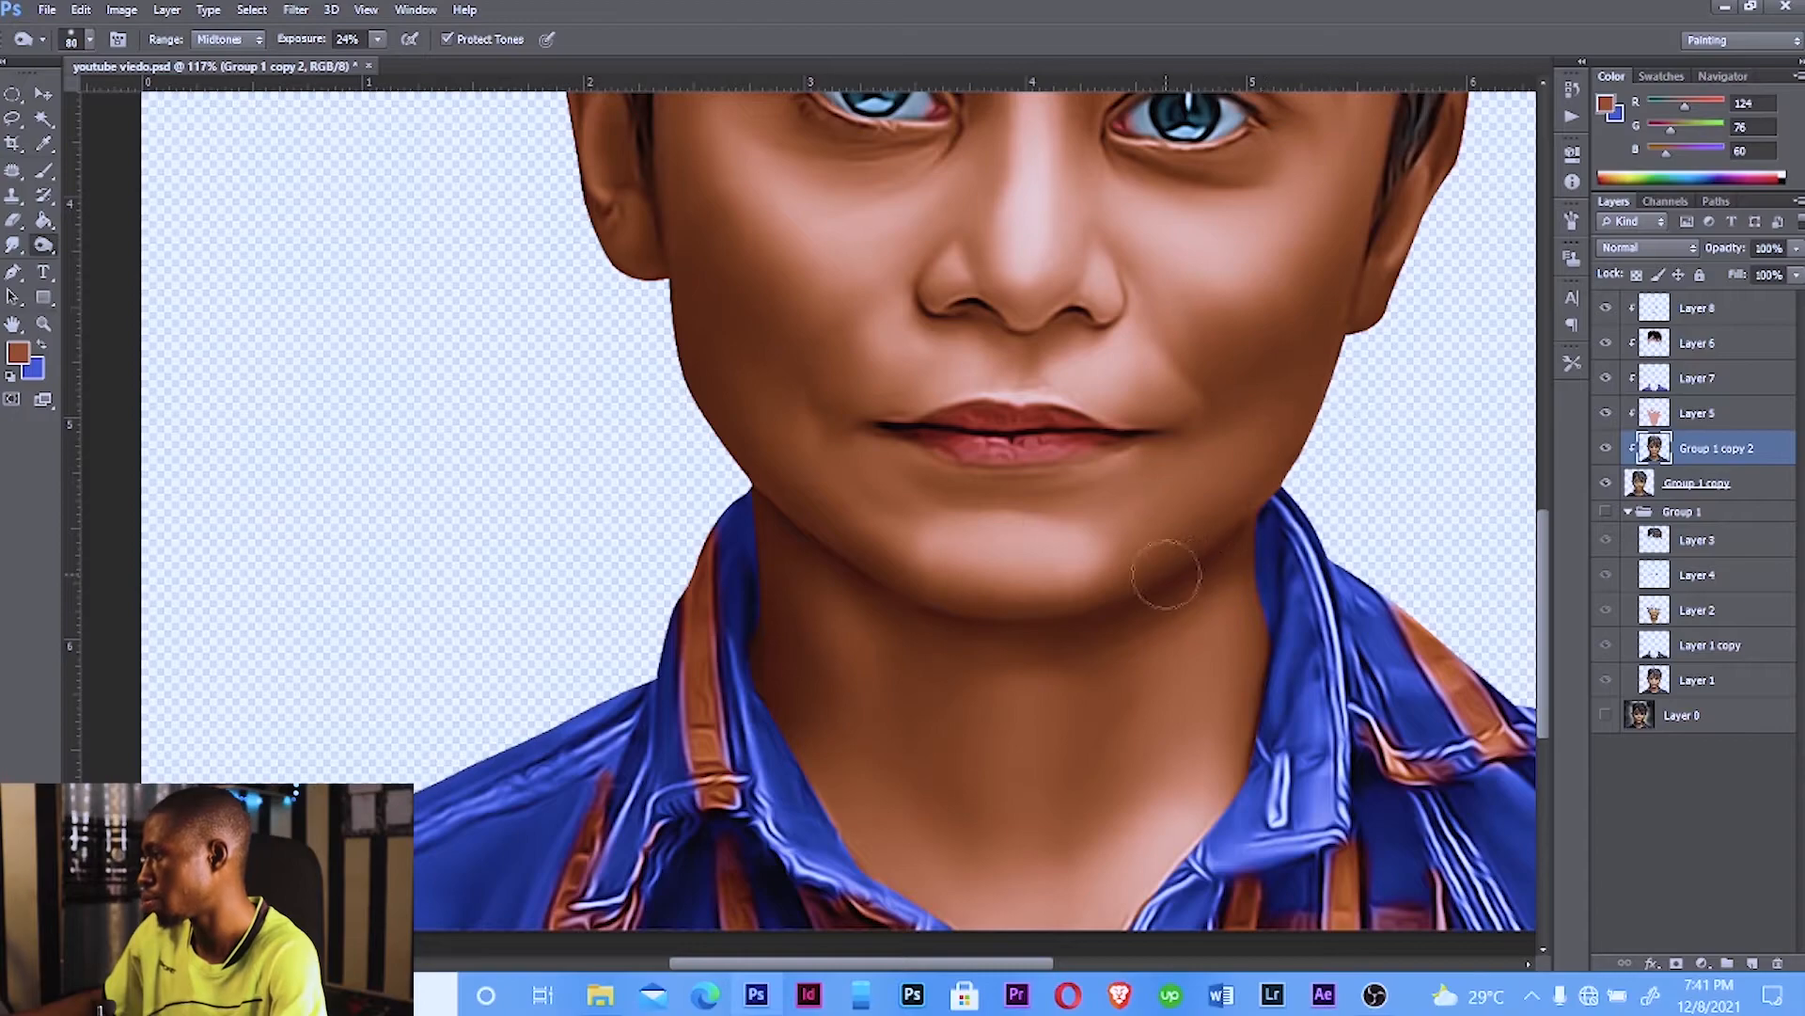
Step: Burn the crease between the lower lip and the chin with a 70 px brush
scroll(1306, 370, "up", 3)
key("bracketleft")
key("bracketleft")
key("bracketleft")
key("bracketleft")
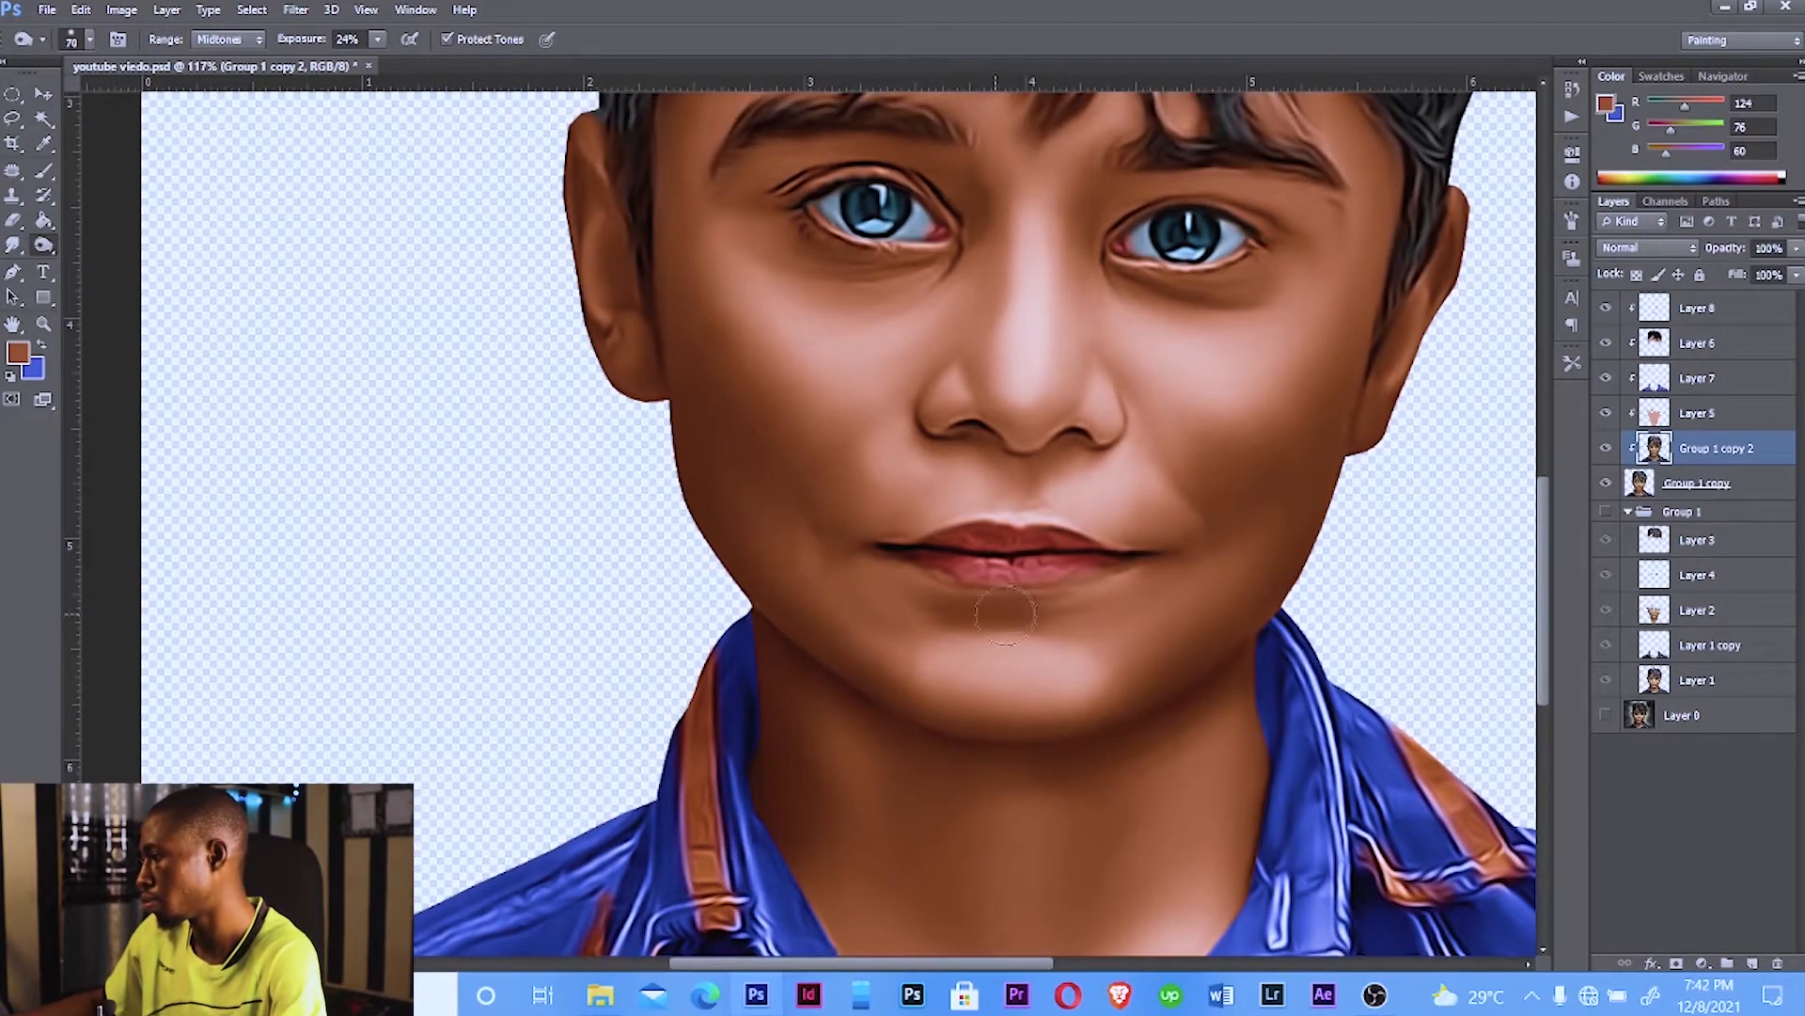
key("bracketright")
mouse_move(1005, 616)
left_mouse_down()
mouse_move(1114, 644)
mouse_move(1146, 614)
mouse_move(1082, 610)
mouse_move(1173, 573)
left_mouse_up()
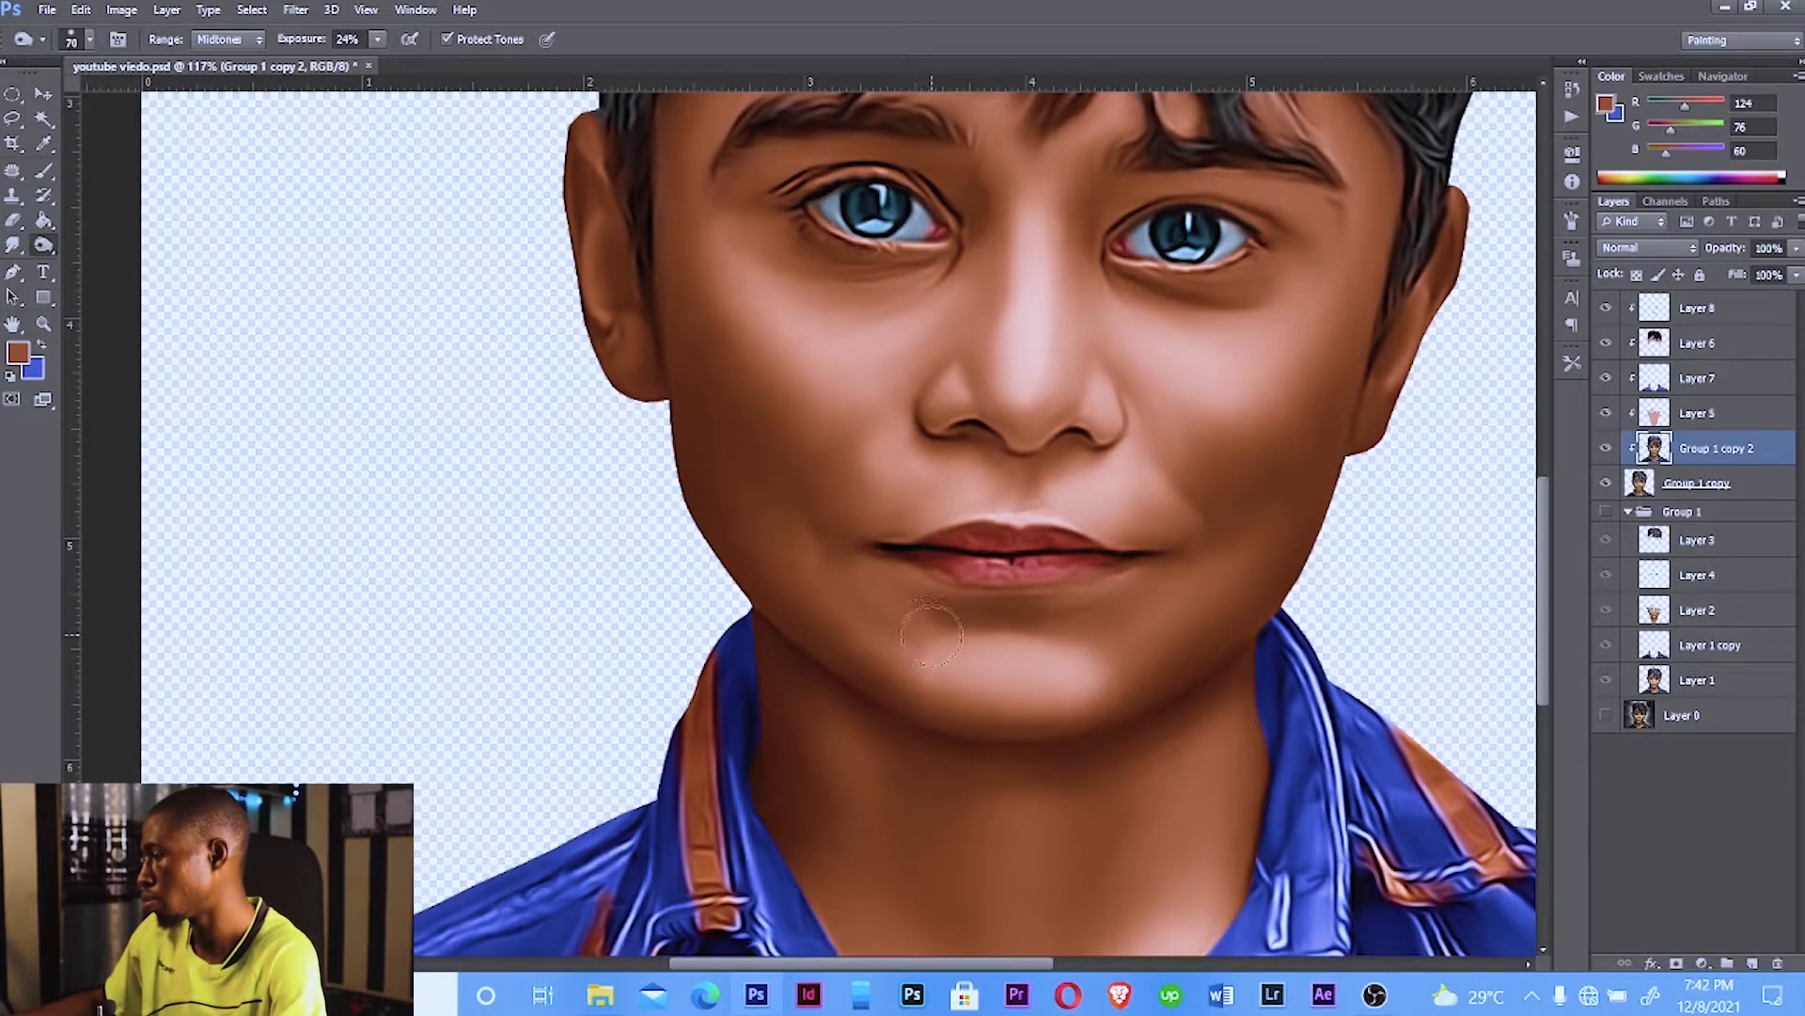
Step: Darken the lips, especially the lower lip and its outer edge, with the Burn brush at 30 px
key("bracketleft")
key("bracketleft")
key("bracketleft")
key("bracketleft")
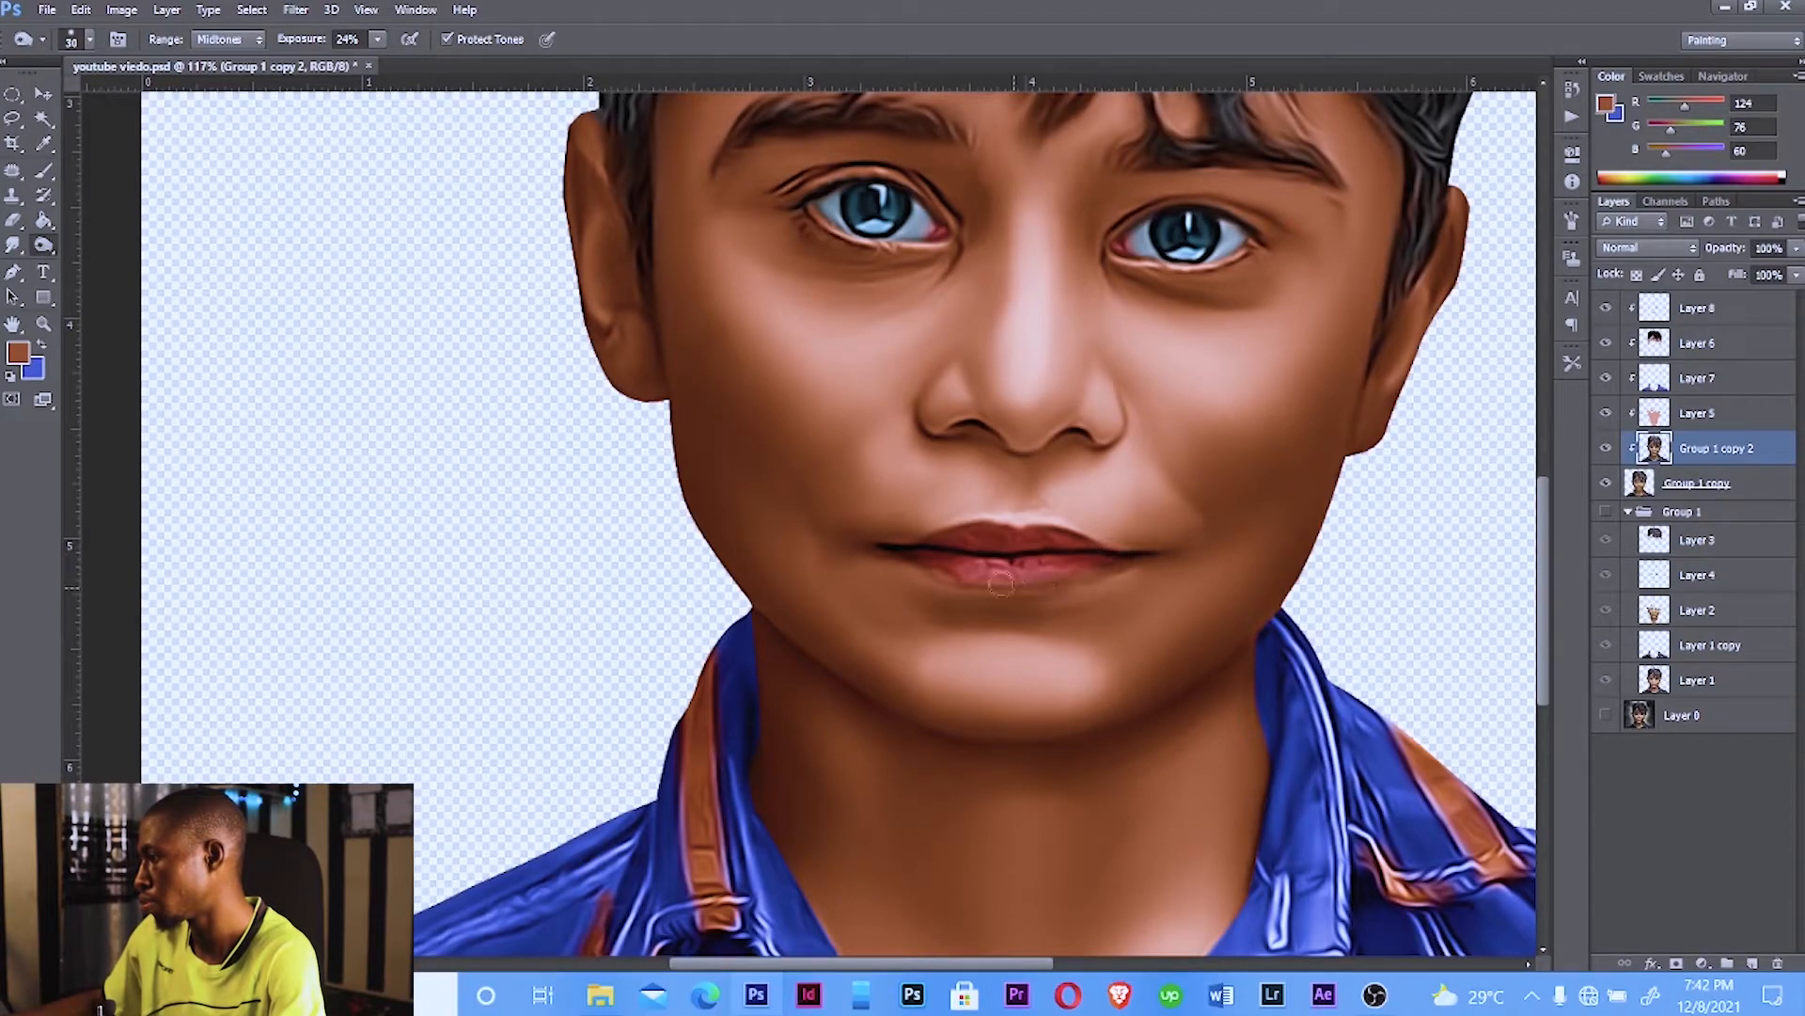
left_click_drag(1000, 583, 912, 554)
Step: Burn the underside of the nose and the outer edges of the nostrils, enlarging the brush from 45 px to 60 px
scroll(999, 534, "up", 1)
key("bracketright")
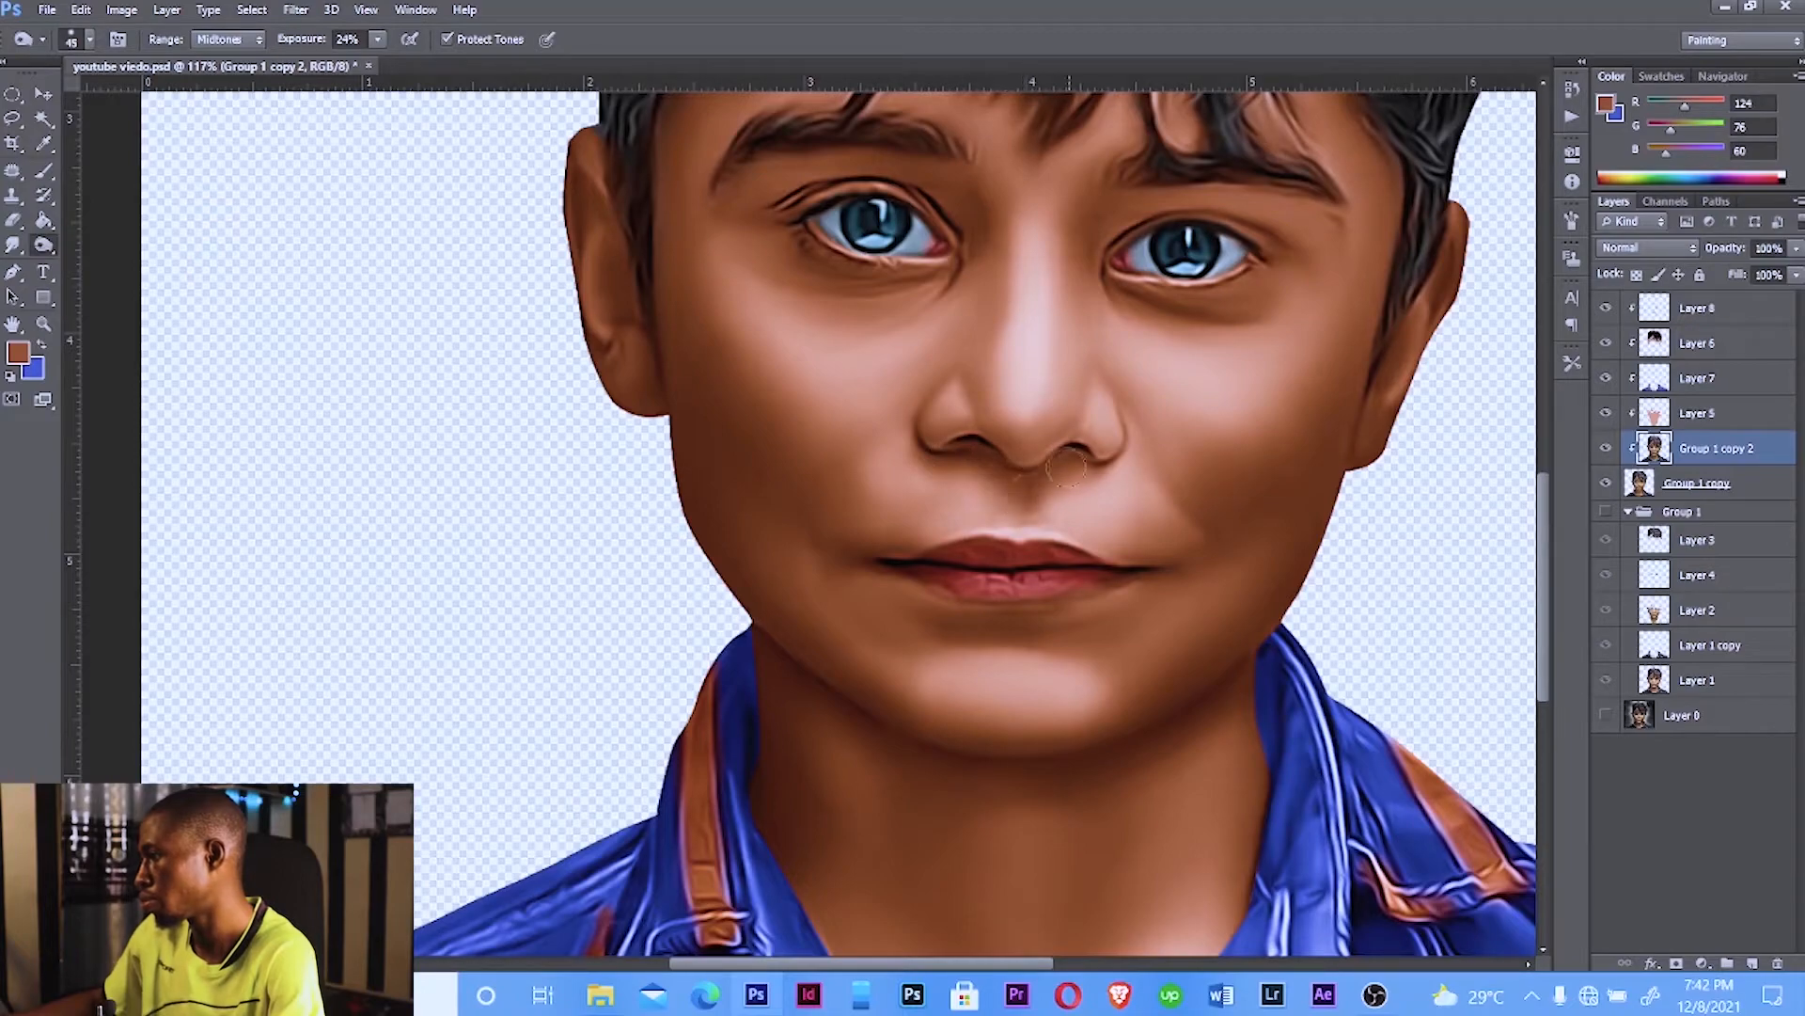
left_click_drag(1065, 467, 1102, 453)
scroll(1114, 405, "up", 1)
key("bracketleft")
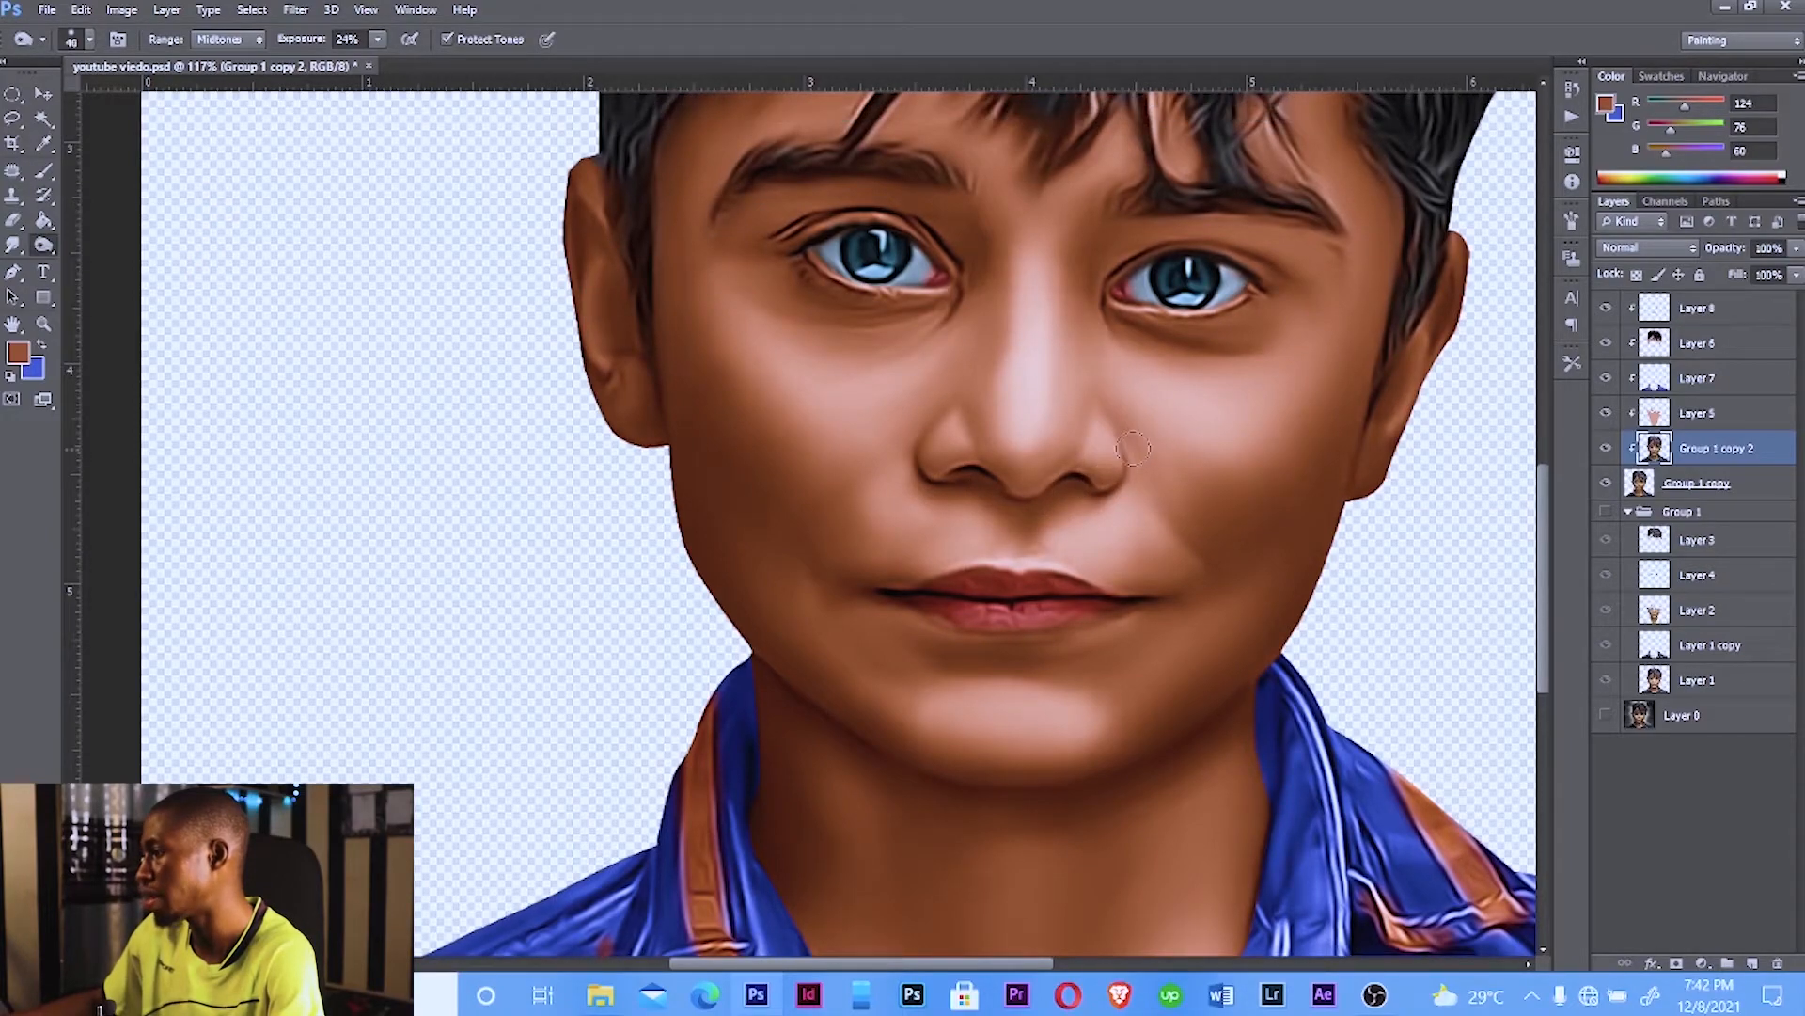
scroll(836, 538, "up", 1)
key("bracketright")
key("bracketright")
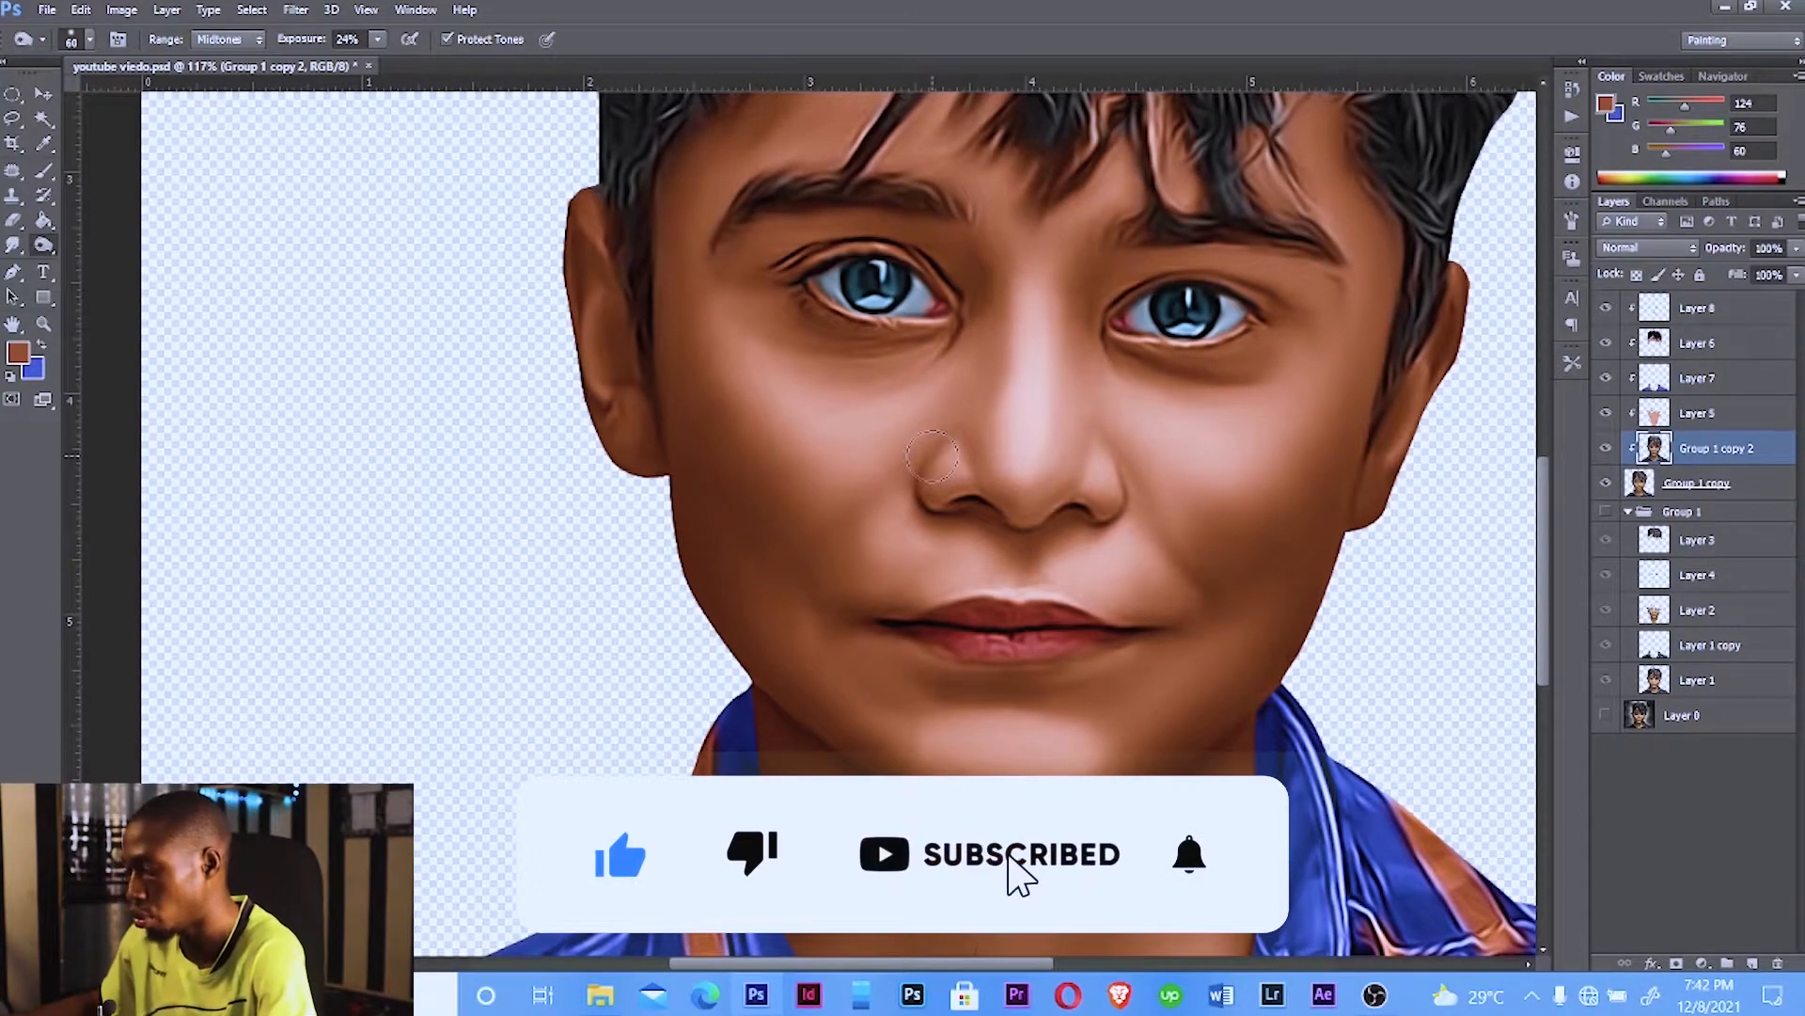
Step: Burn the creases around the nostril wings and the nose tip with a 40 to 50 px brush
key("bracketleft")
key("bracketleft")
key("bracketleft")
key("bracketleft")
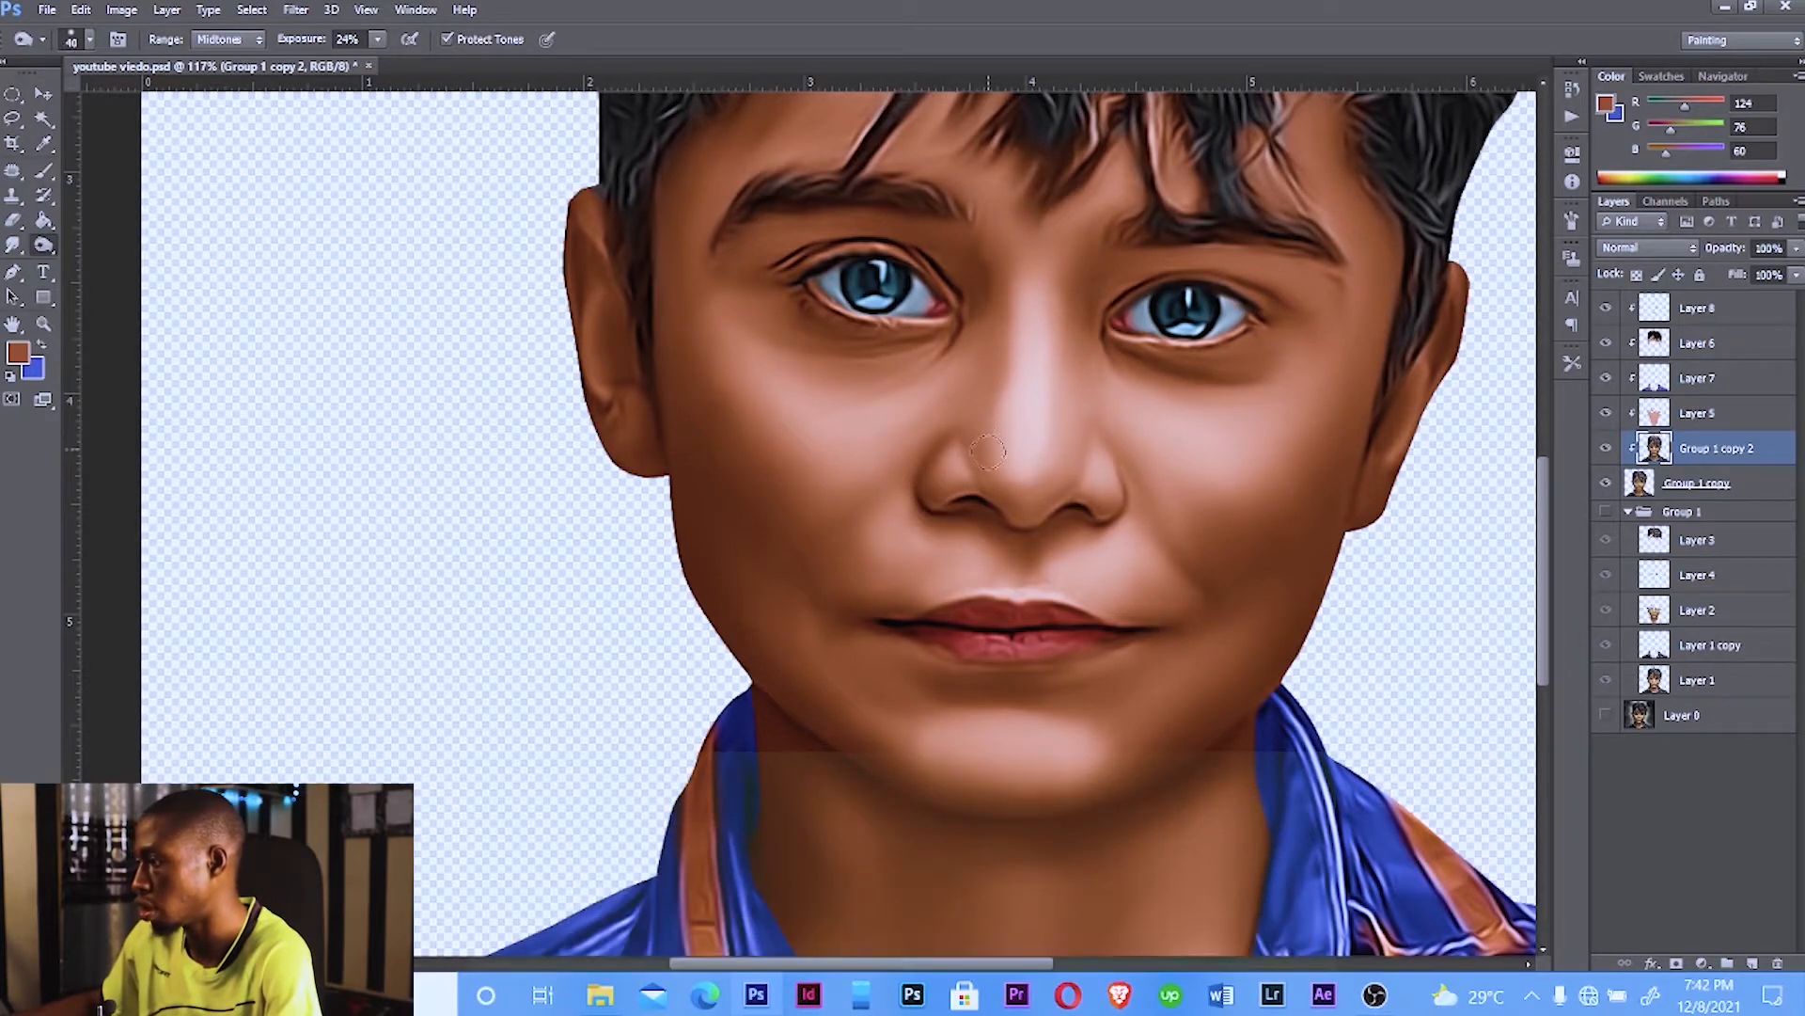
key("bracketright")
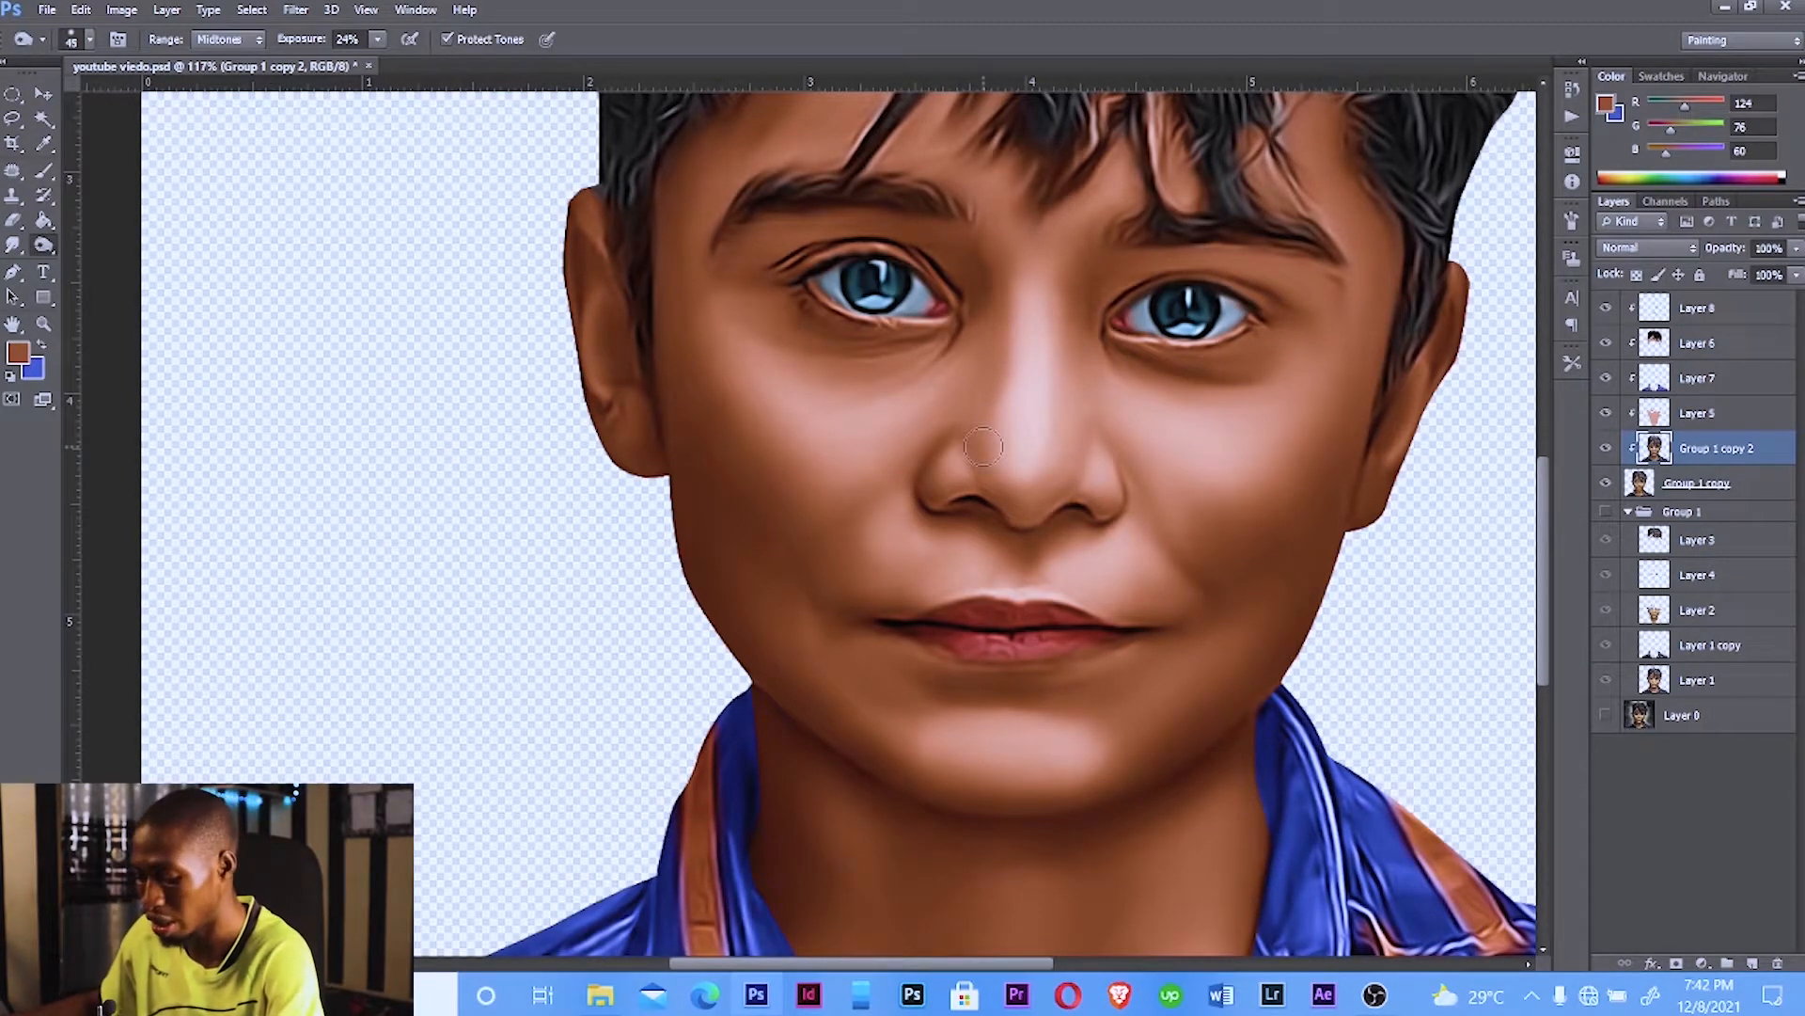
key("bracketleft")
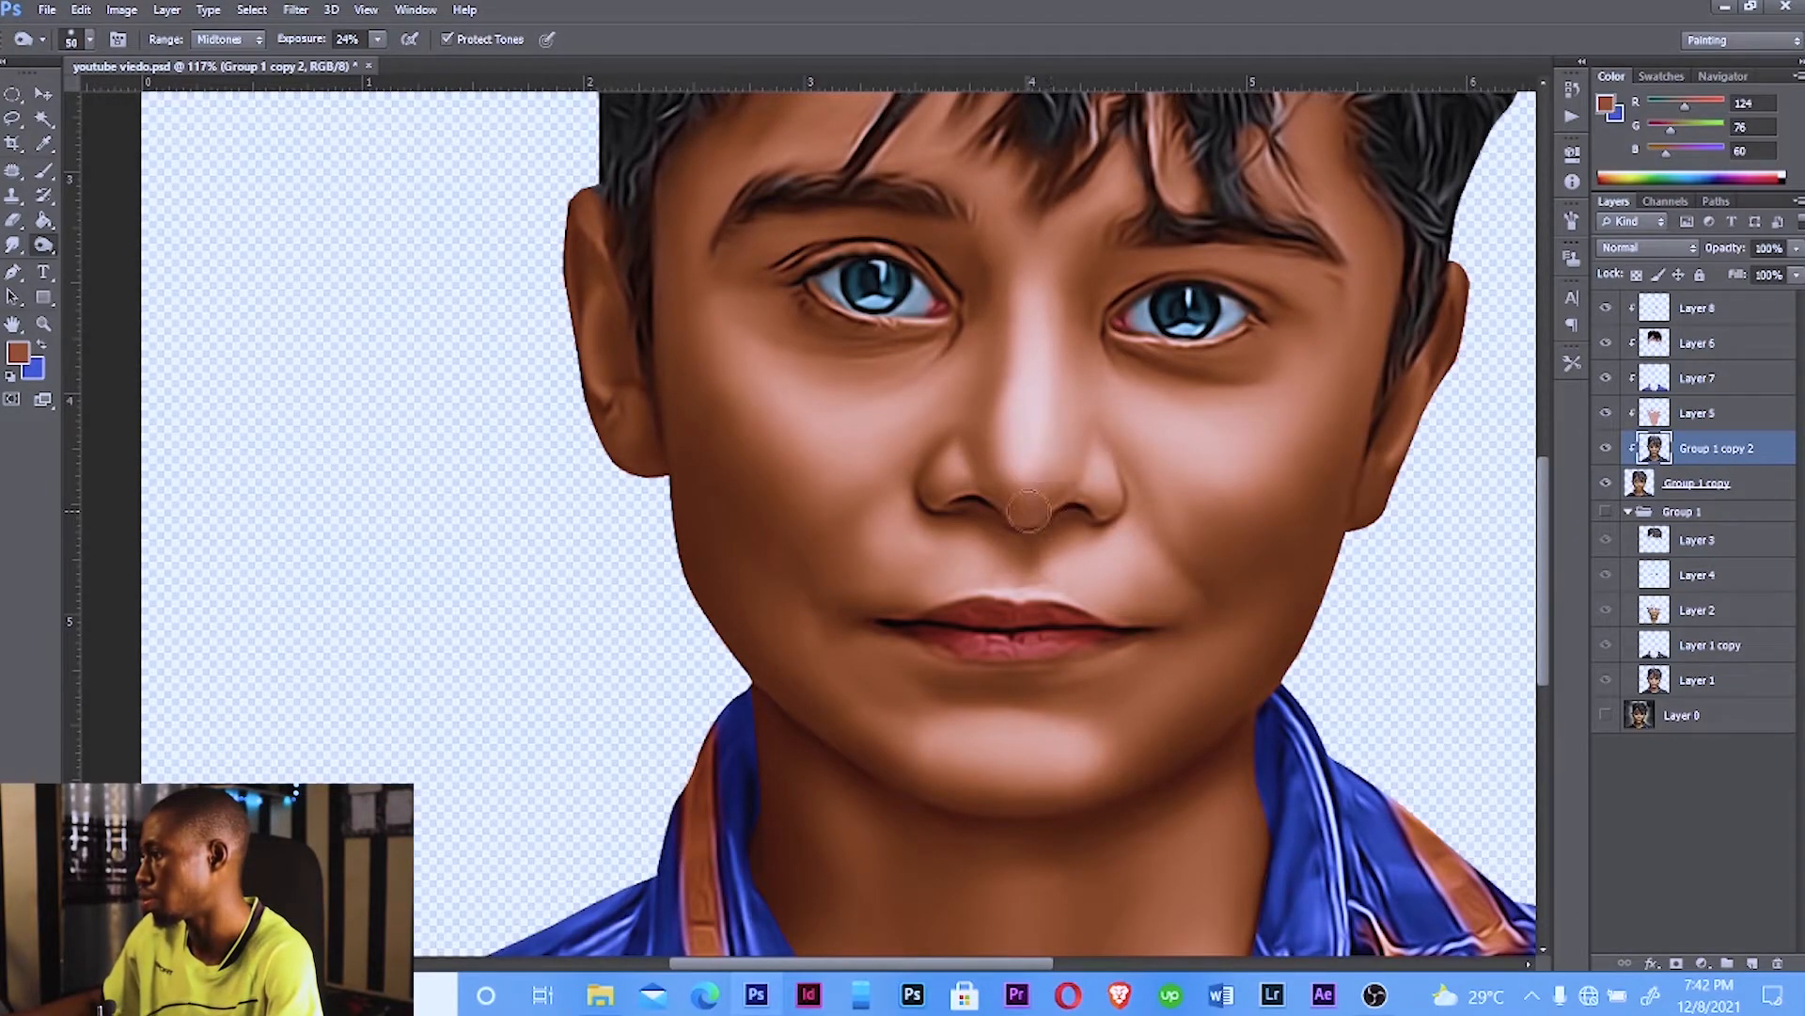
Step: Burn the side of the nose bridge with an 80 px brush
key("bracketright")
key("bracketright")
key("bracketright")
scroll(1079, 436, "up", 1)
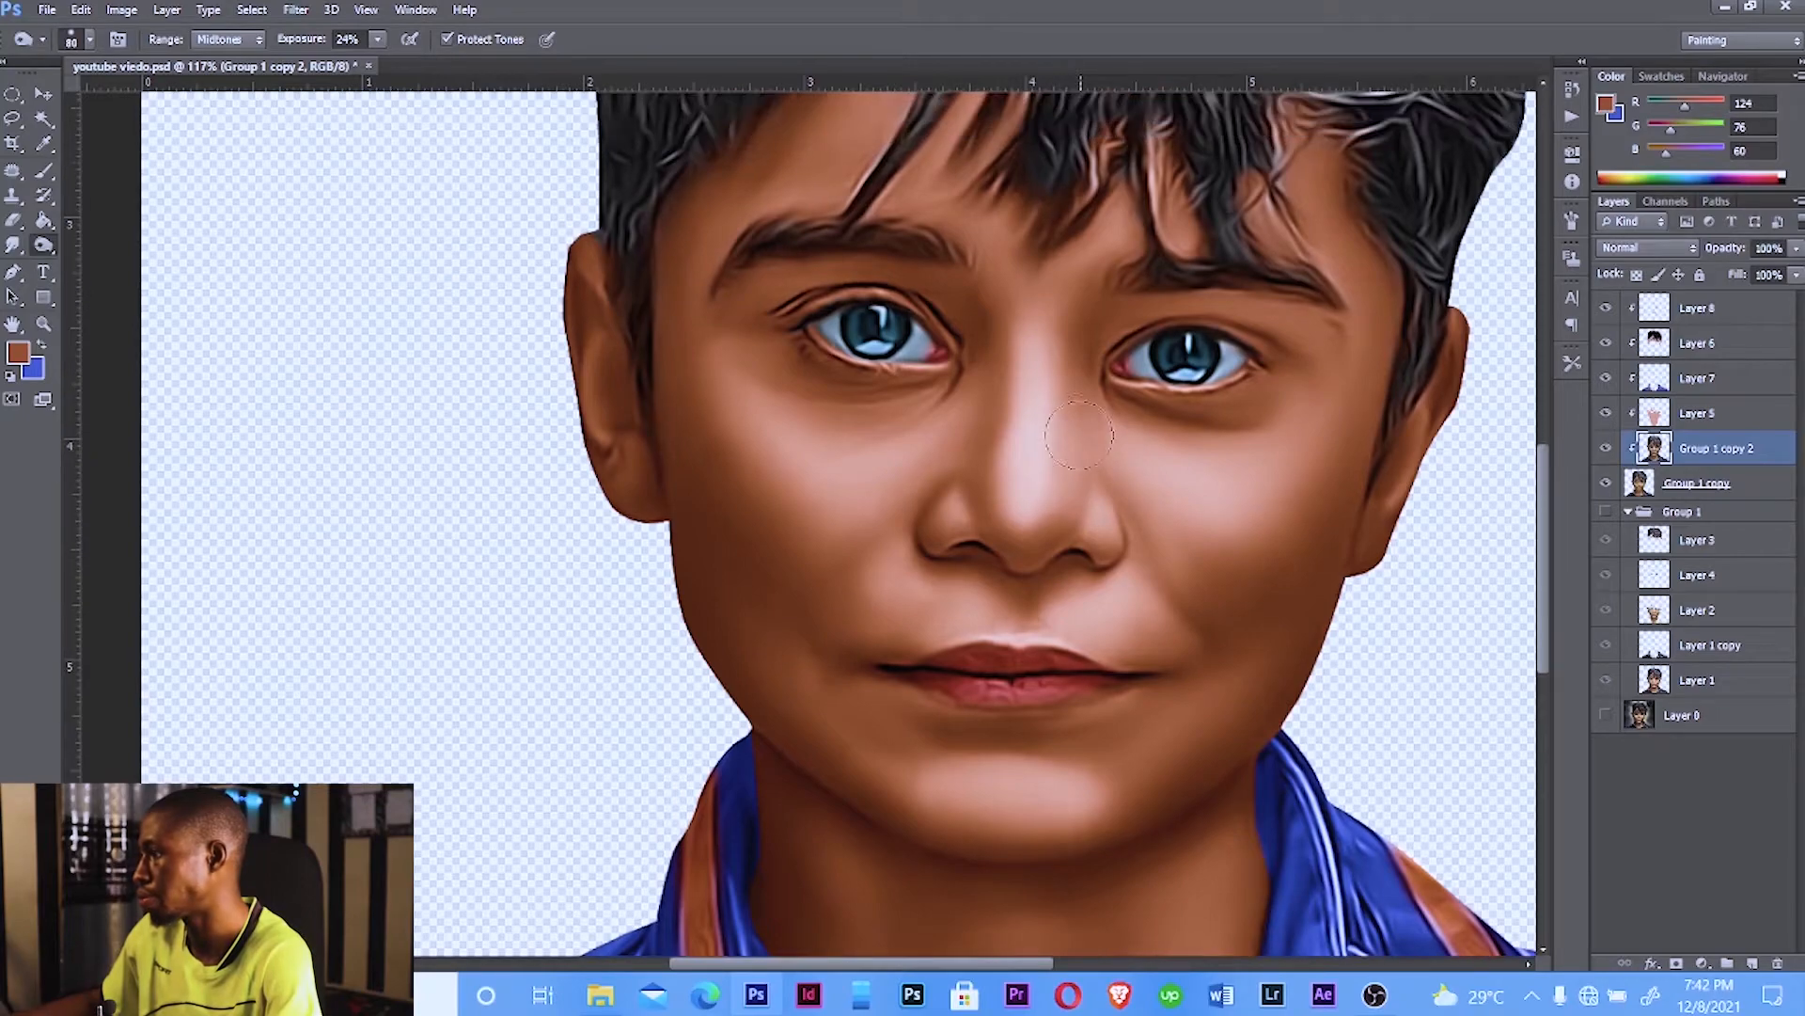
Step: Burn the temple beside the eyebrow and the forehead along the hairline with a 90 px brush
scroll(1077, 418, "up", 2)
key("bracketright")
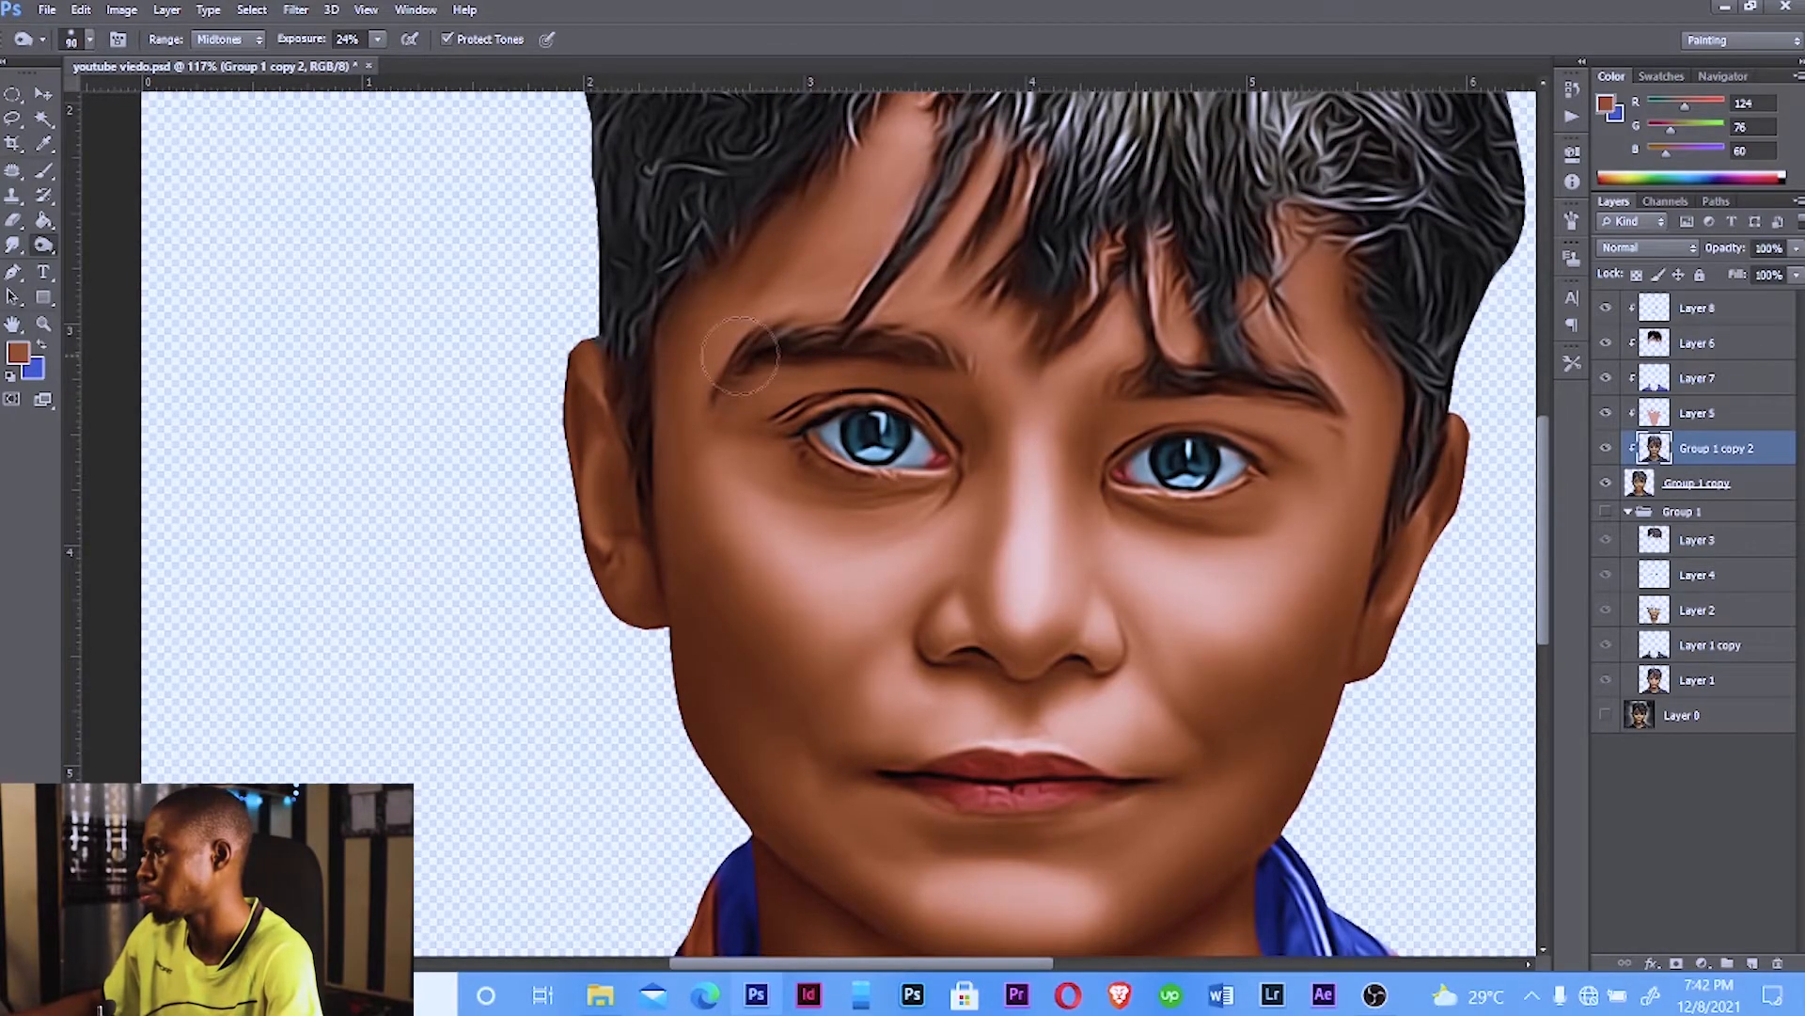
key("bracketleft")
key("bracketleft")
scroll(814, 282, "up", 2)
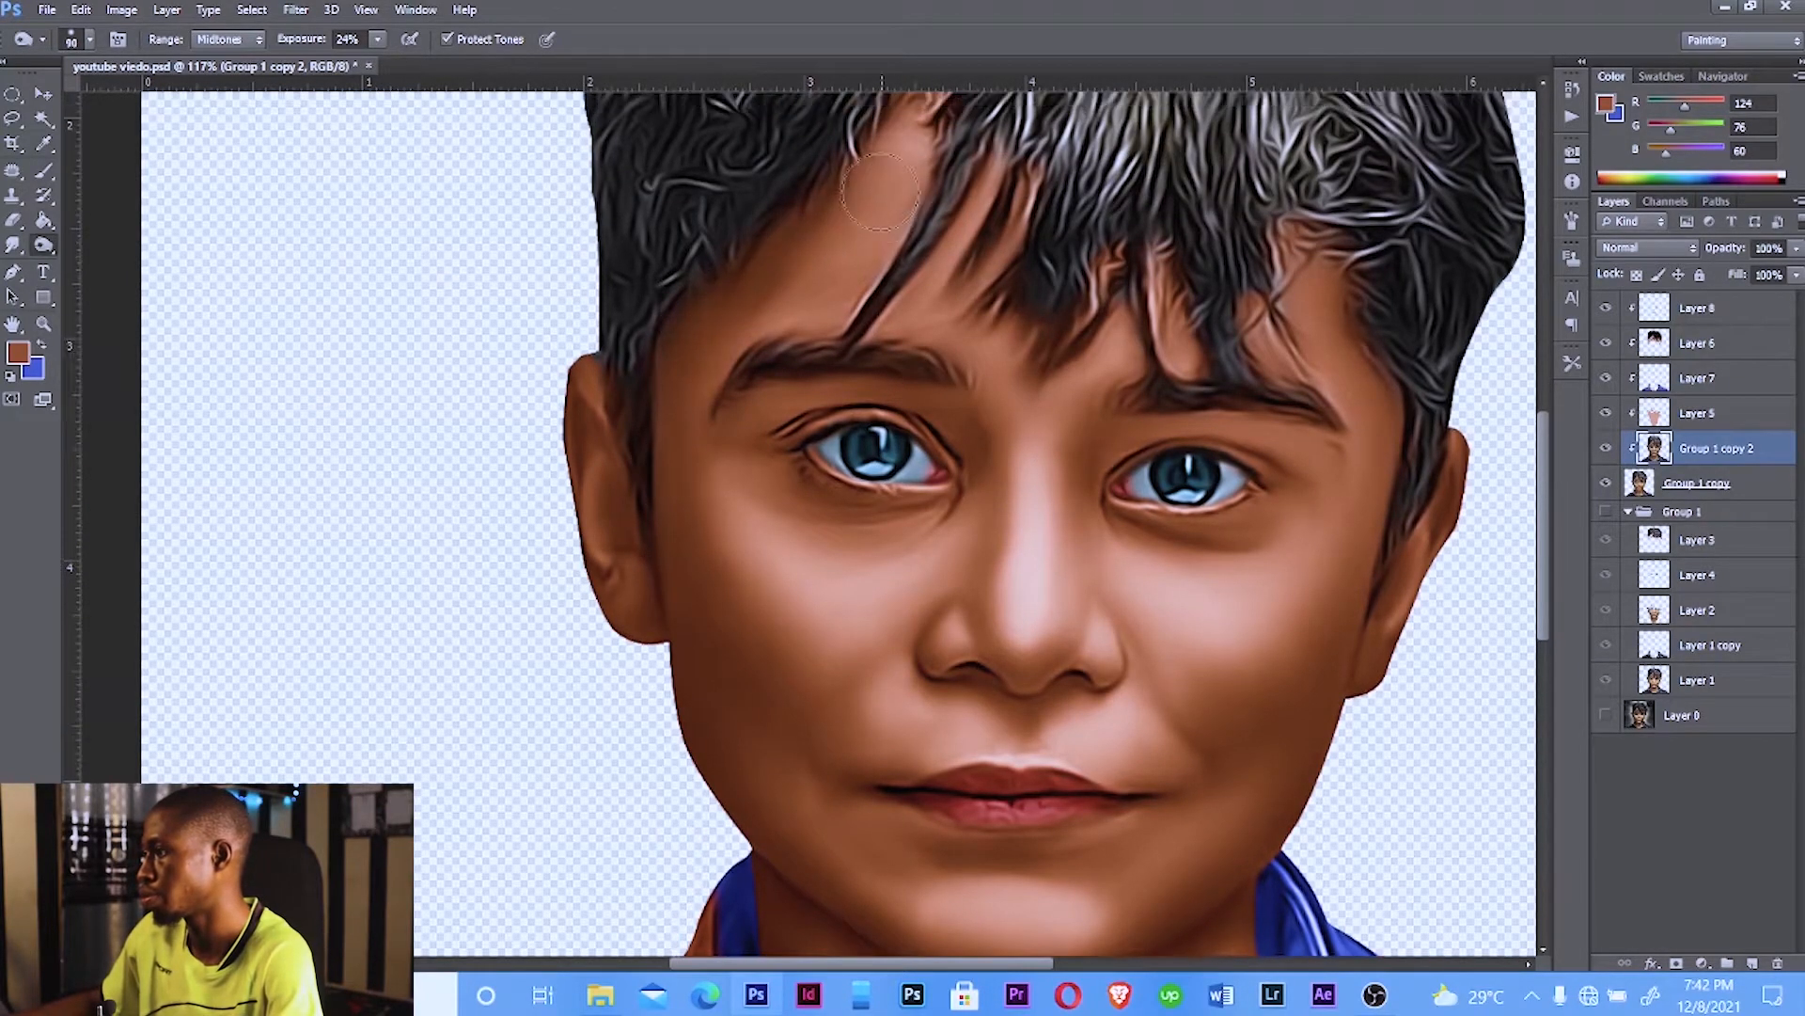
mouse_move(815, 283)
left_mouse_down()
mouse_move(933, 172)
mouse_move(920, 190)
left_mouse_up()
key("bracketleft")
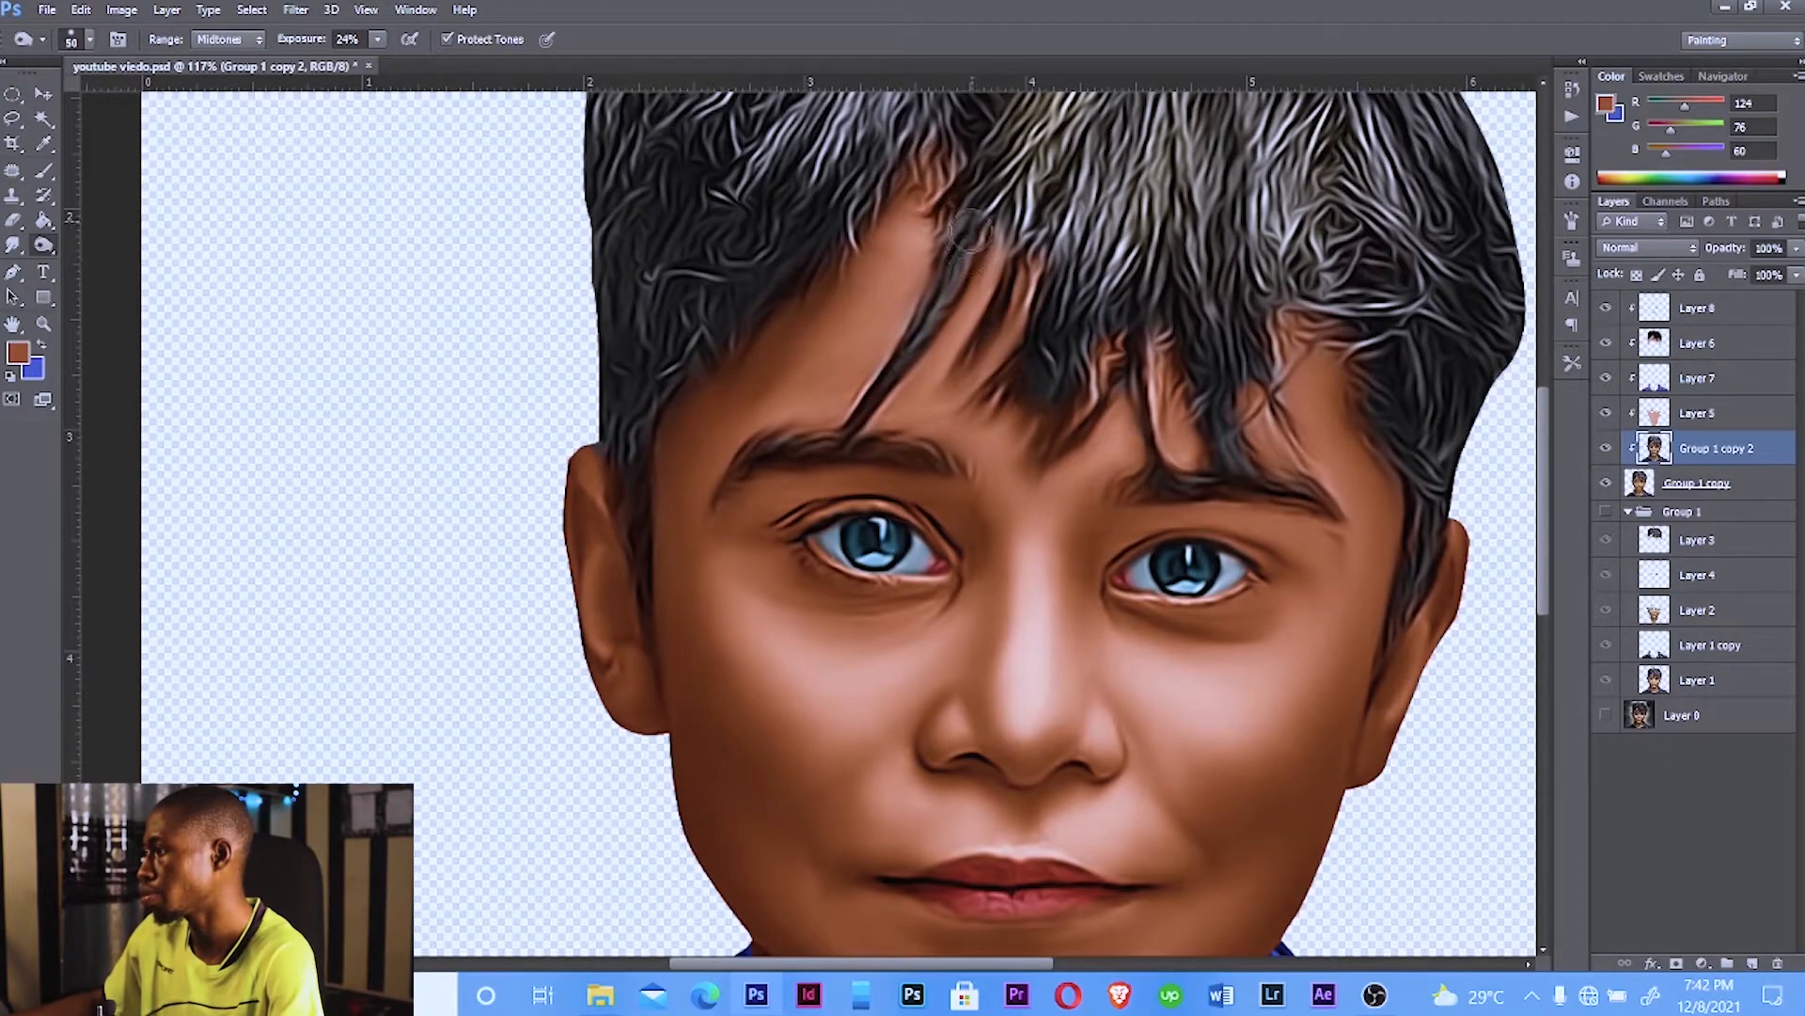
Step: Burn the forehead skin between the fringe strands, using a 70 px brush and reducing it to 60 px
key("bracketright")
key("bracketright")
mouse_move(996, 343)
left_mouse_down()
mouse_move(987, 390)
mouse_move(1019, 418)
mouse_move(1073, 427)
mouse_move(1148, 346)
mouse_move(1150, 306)
mouse_move(1140, 374)
mouse_move(1163, 451)
mouse_move(1190, 365)
mouse_move(1209, 411)
left_mouse_up()
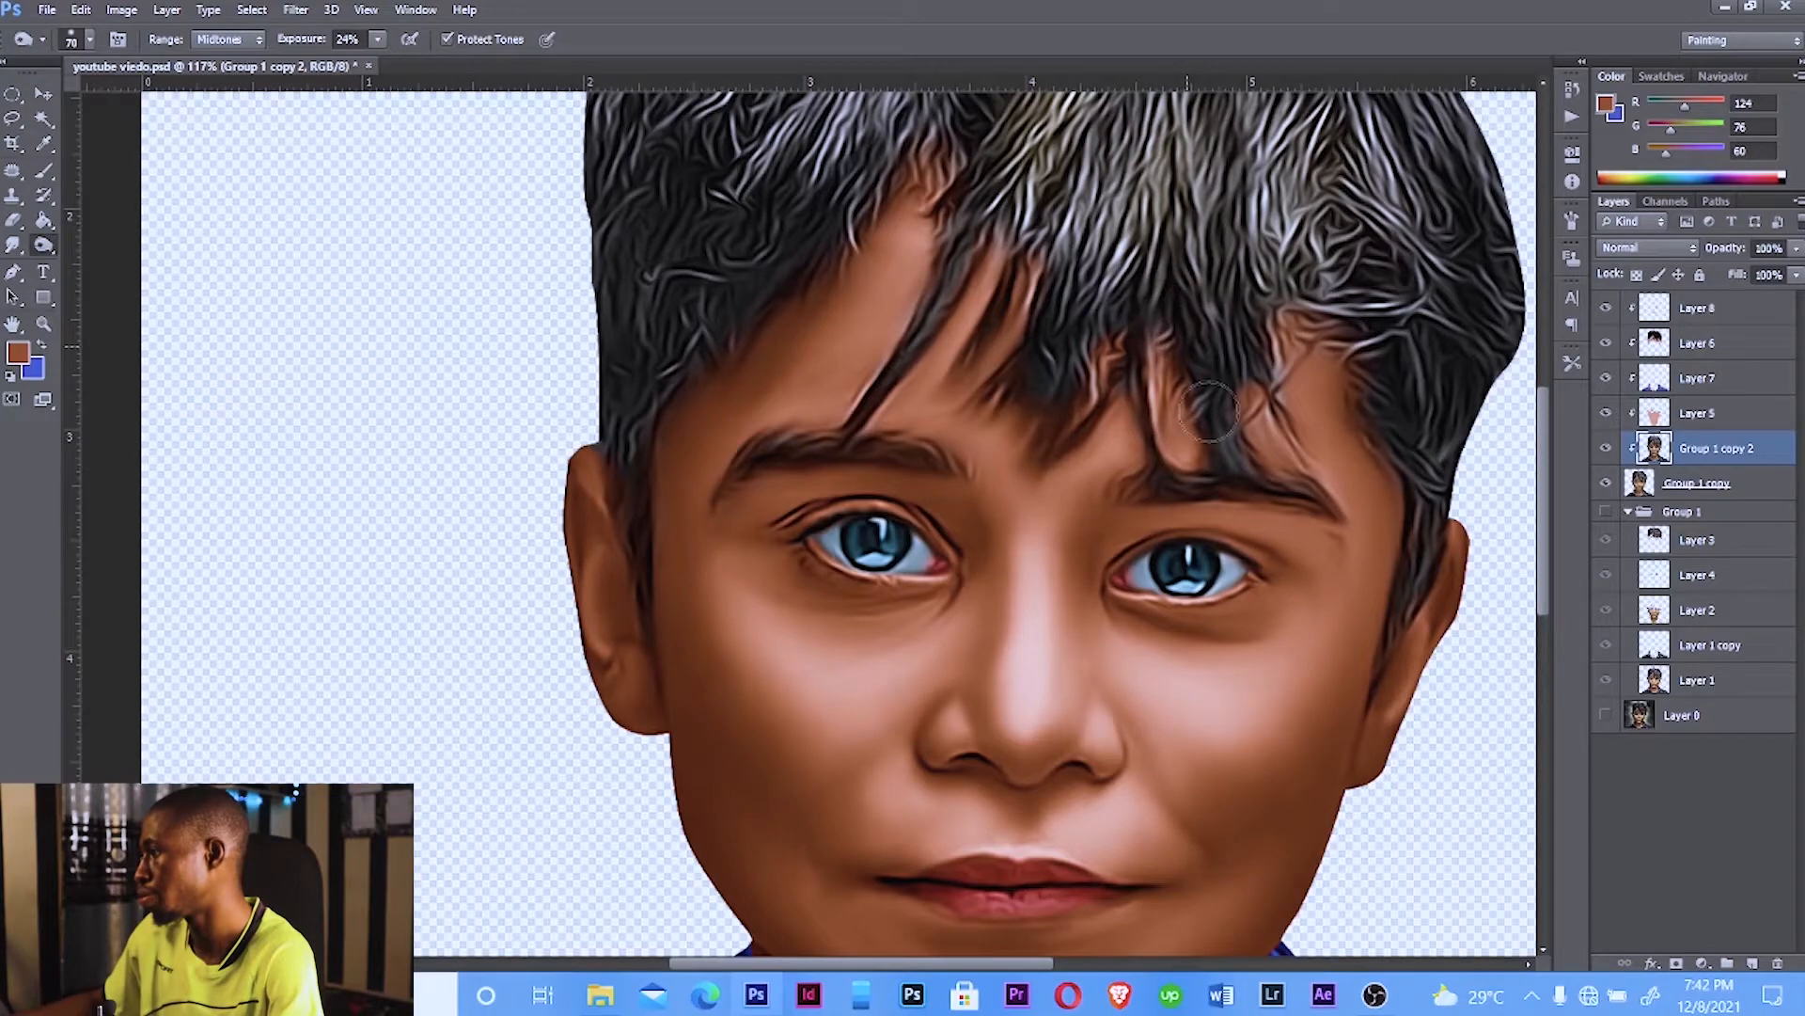
scroll(1209, 411, "up", 2)
key("bracketleft")
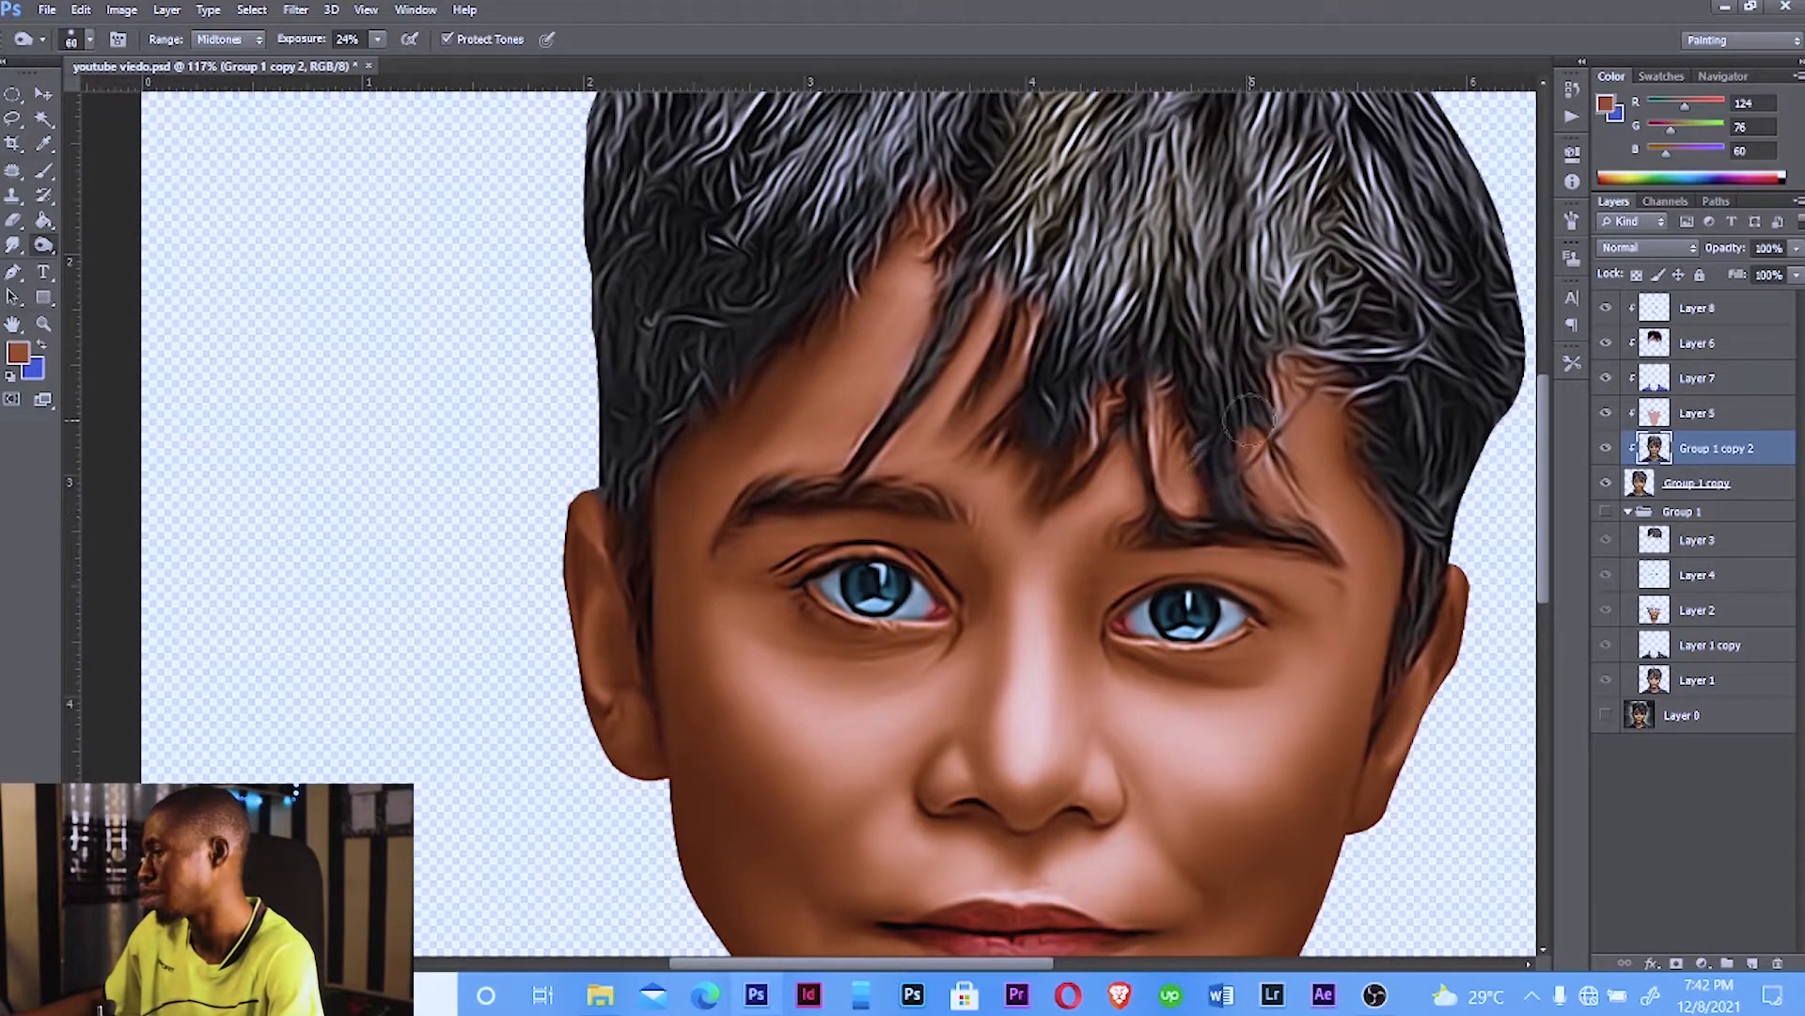
Step: Burn the hair on the right side of the crown, enlarging the brush from 50 px to 100 px
scroll(1330, 343, "up", 5)
key("bracketleft")
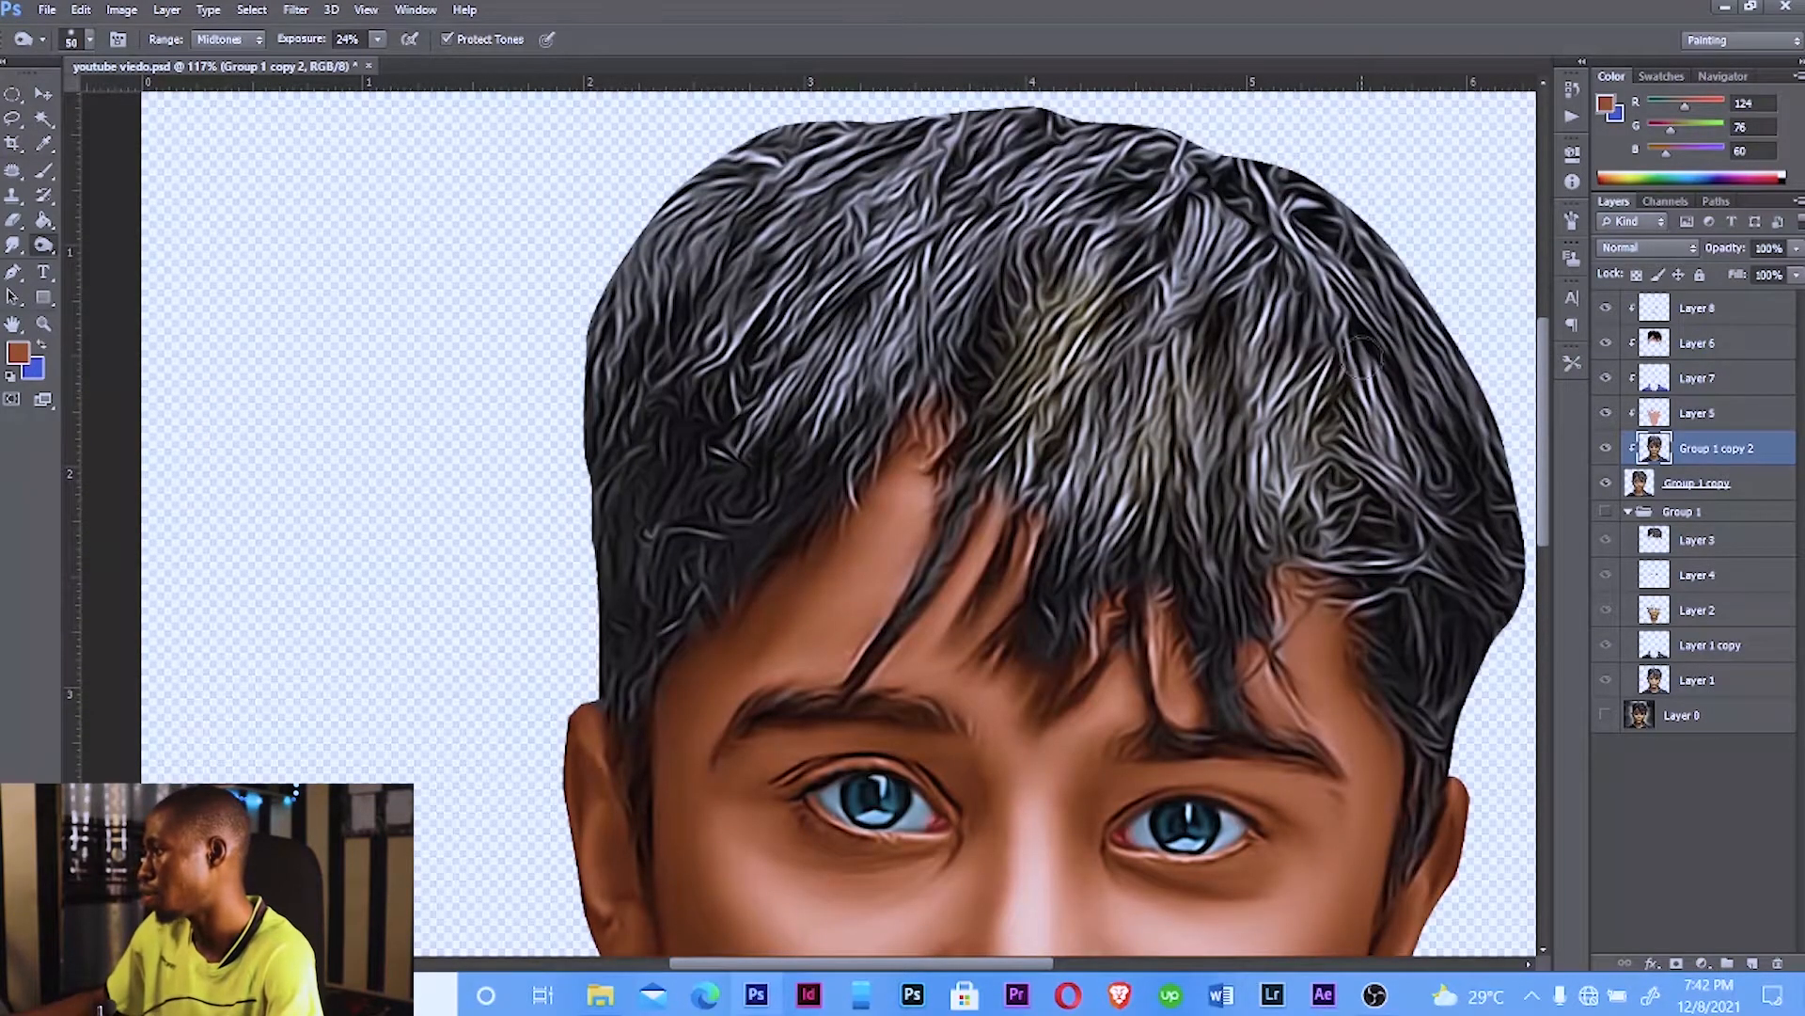
key("bracketright")
key("bracketright")
key("bracketright")
key("bracketright")
key("bracketright")
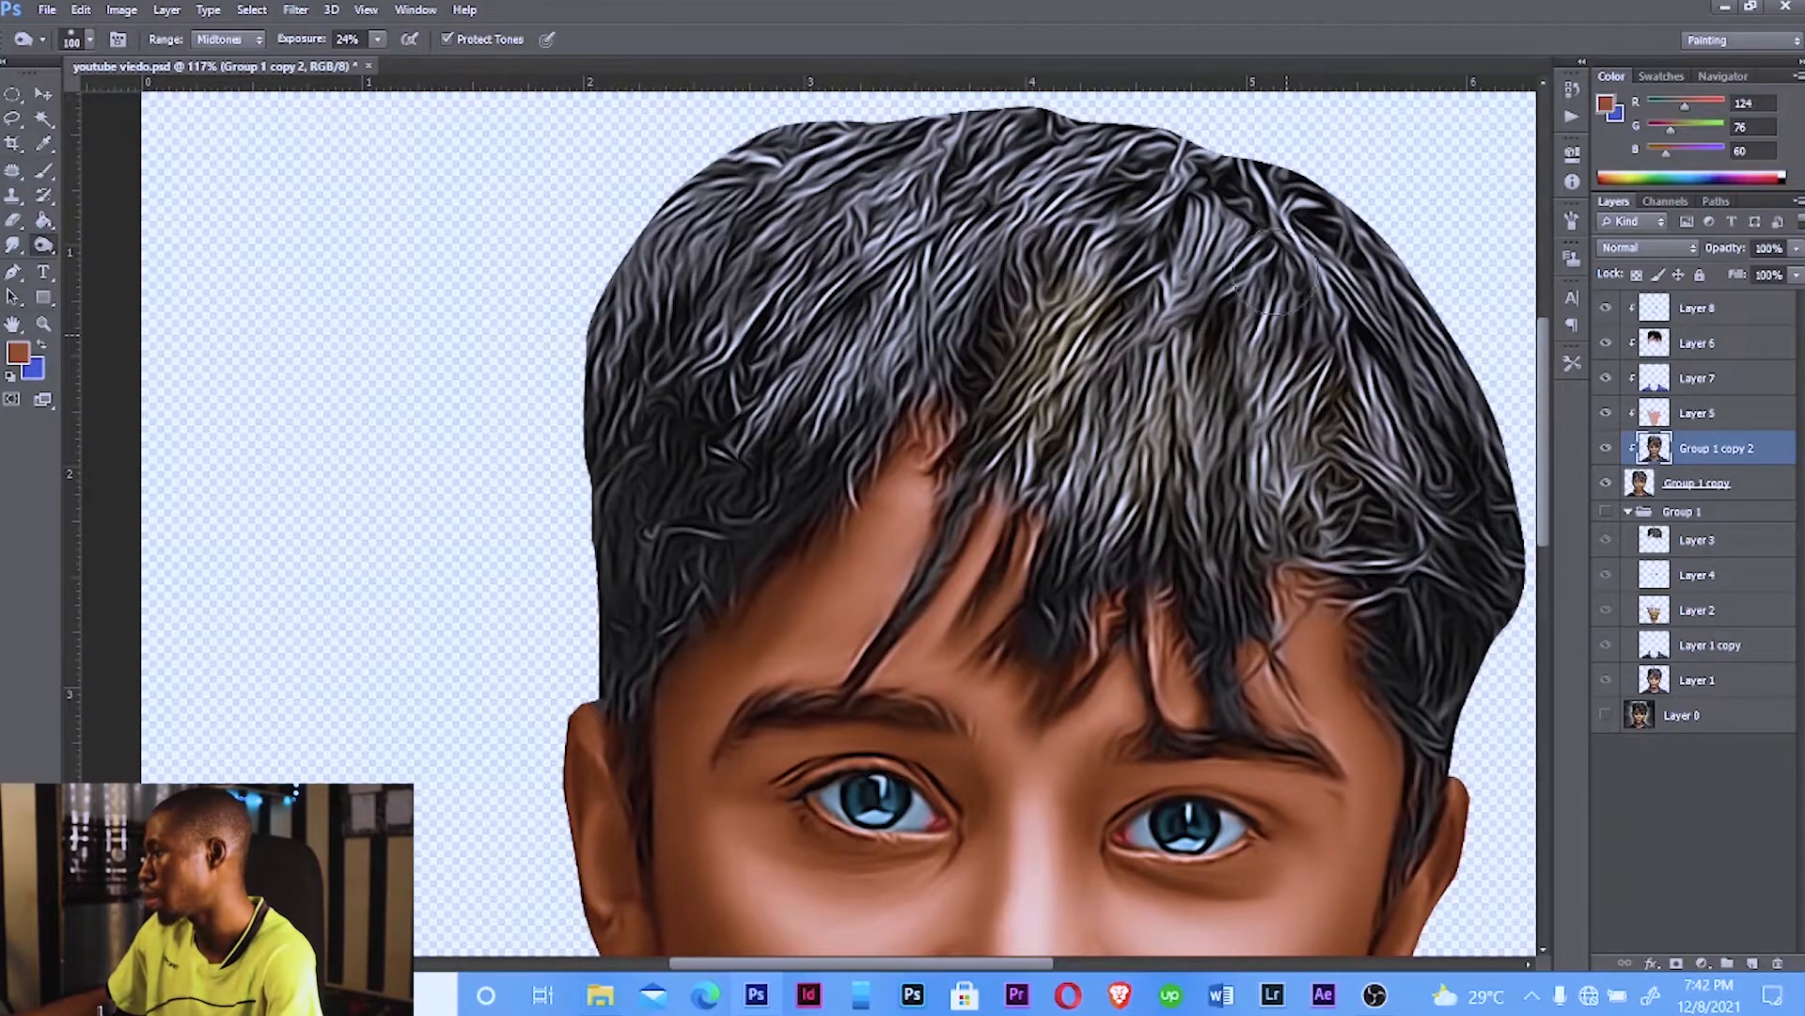
Step: Burn the fringe and the hair above the forehead at 70 px and the top of the hair at 50 px
key("bracketleft")
key("bracketleft")
key("bracketleft")
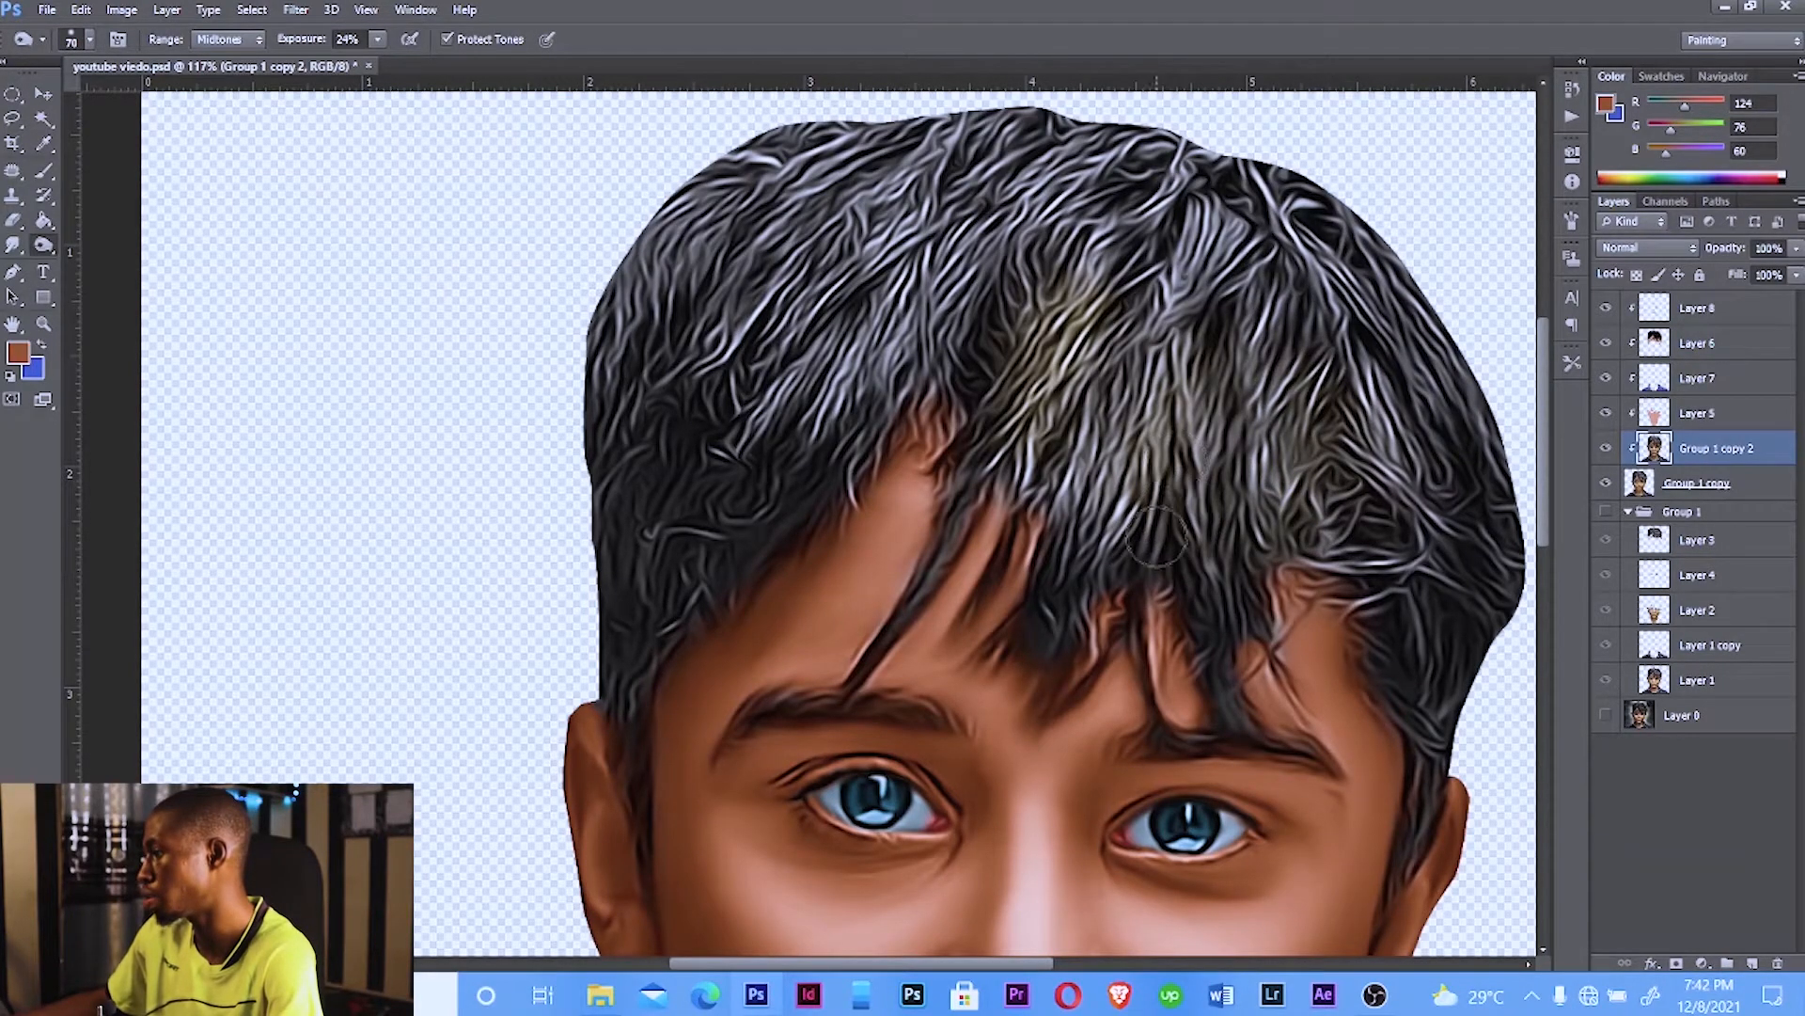
key("bracketleft")
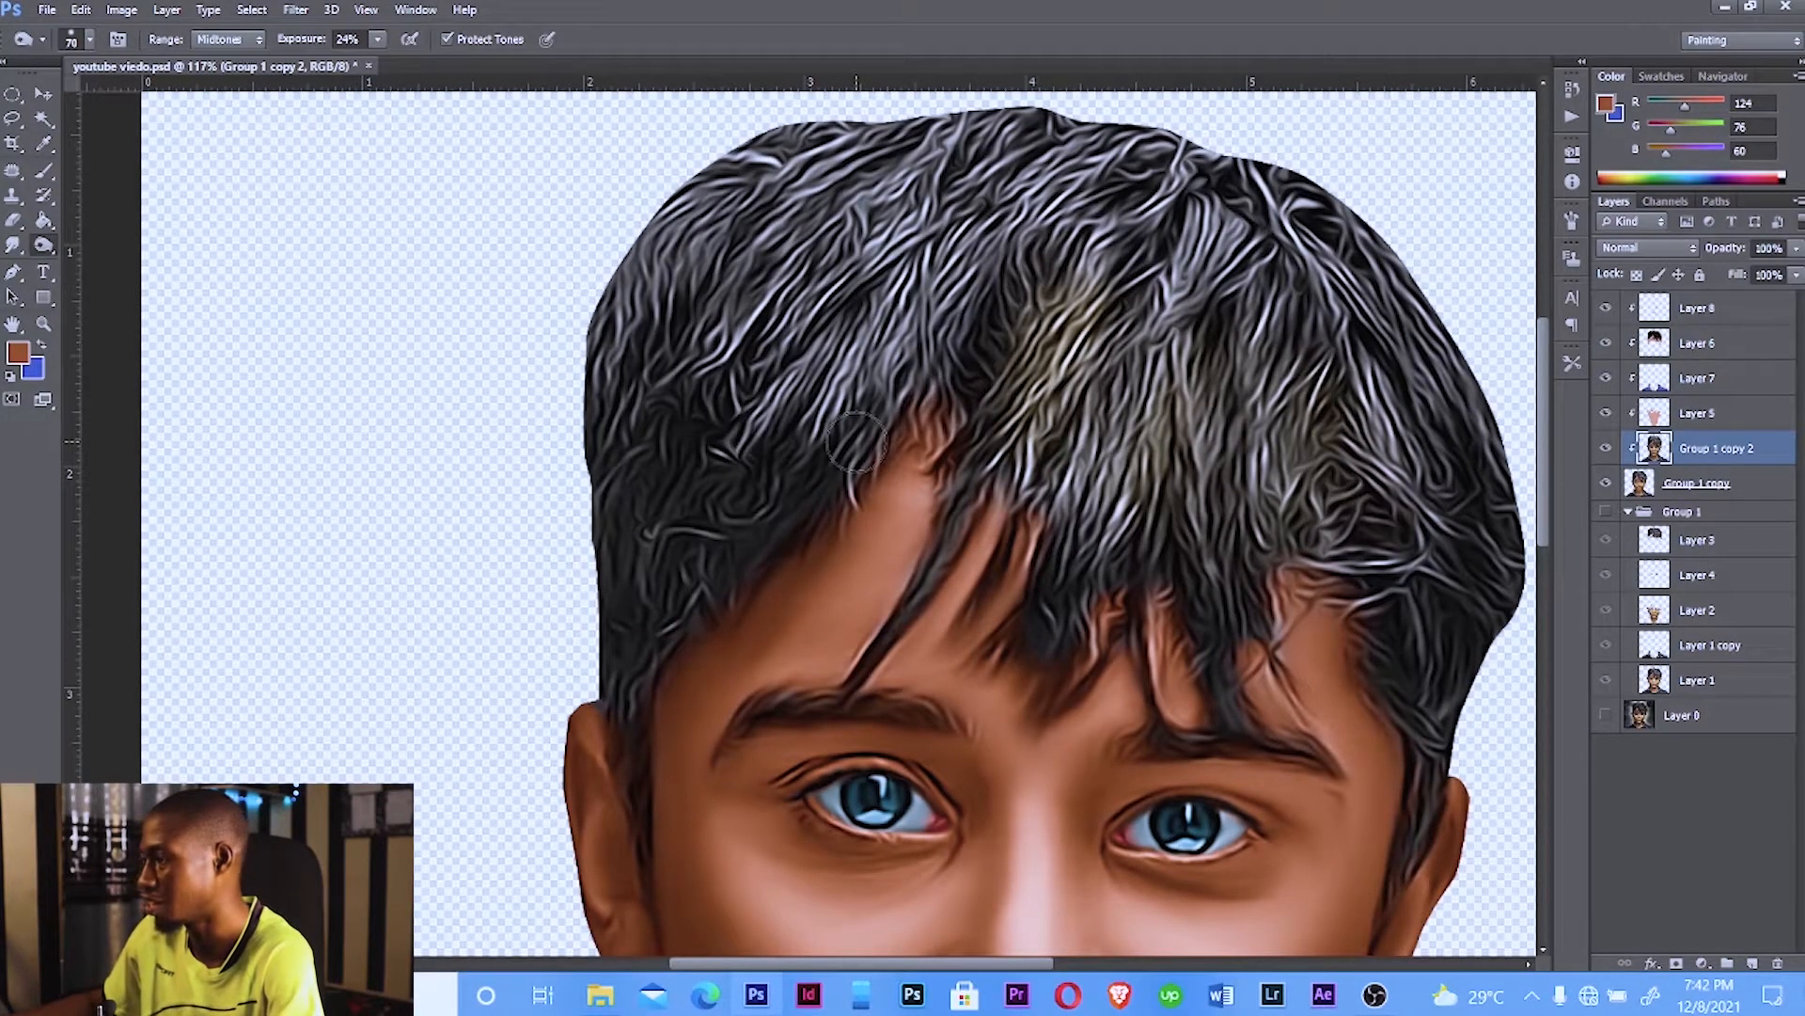
key("bracketright")
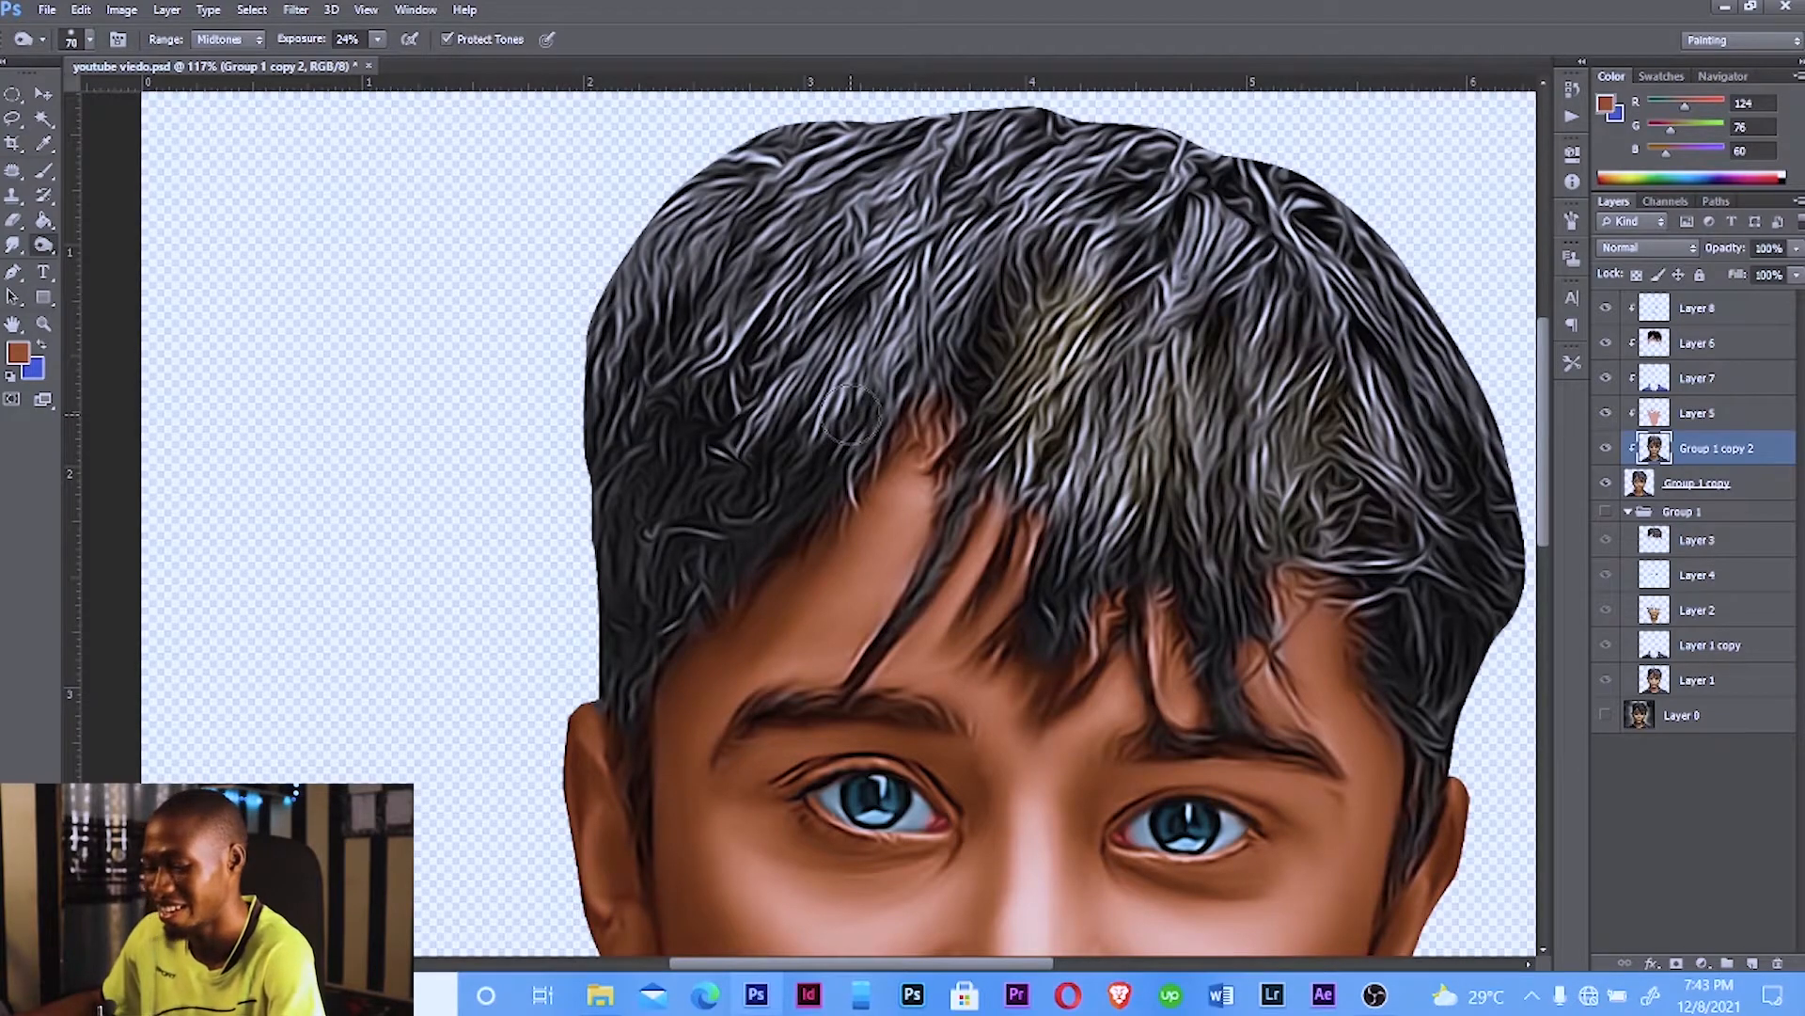
key("bracketright")
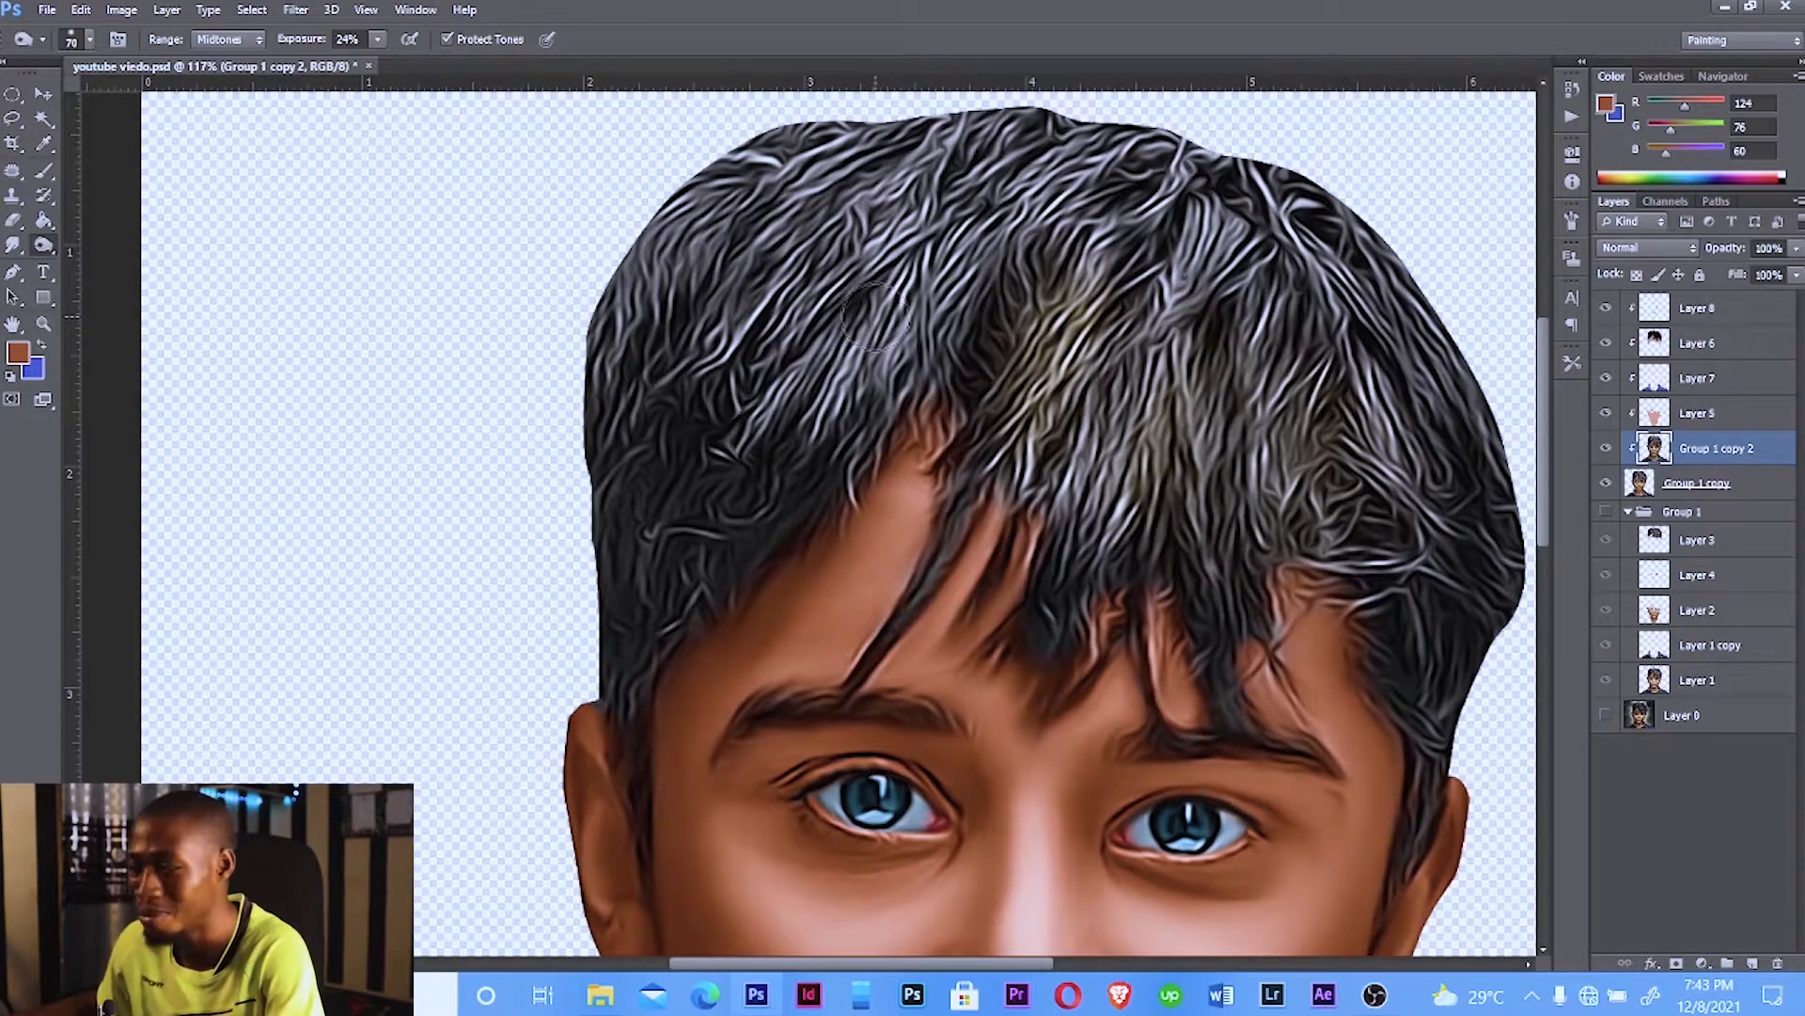
key("bracketleft")
key("bracketleft")
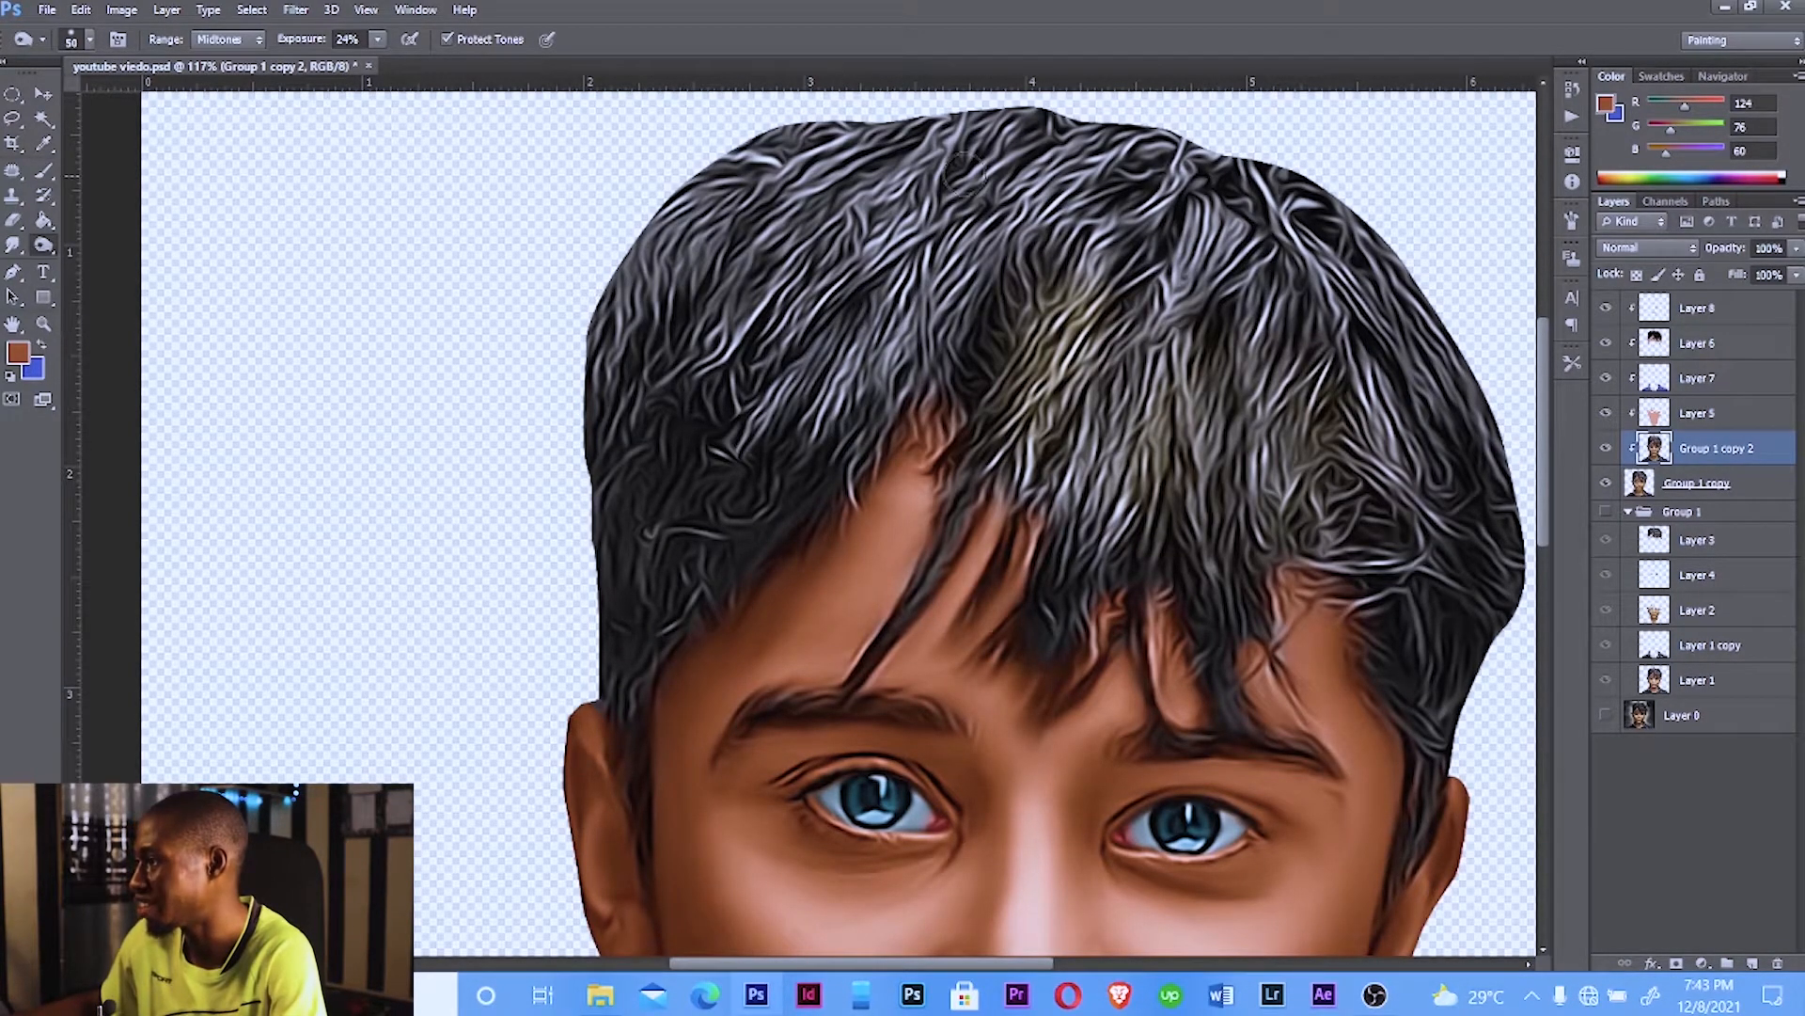
Step: Burn the hair above the ear and across the fringe with a larger brush, growing from 100 px to 200 px
key("bracketright")
key("bracketright")
key("bracketright")
key("bracketright")
key("bracketright")
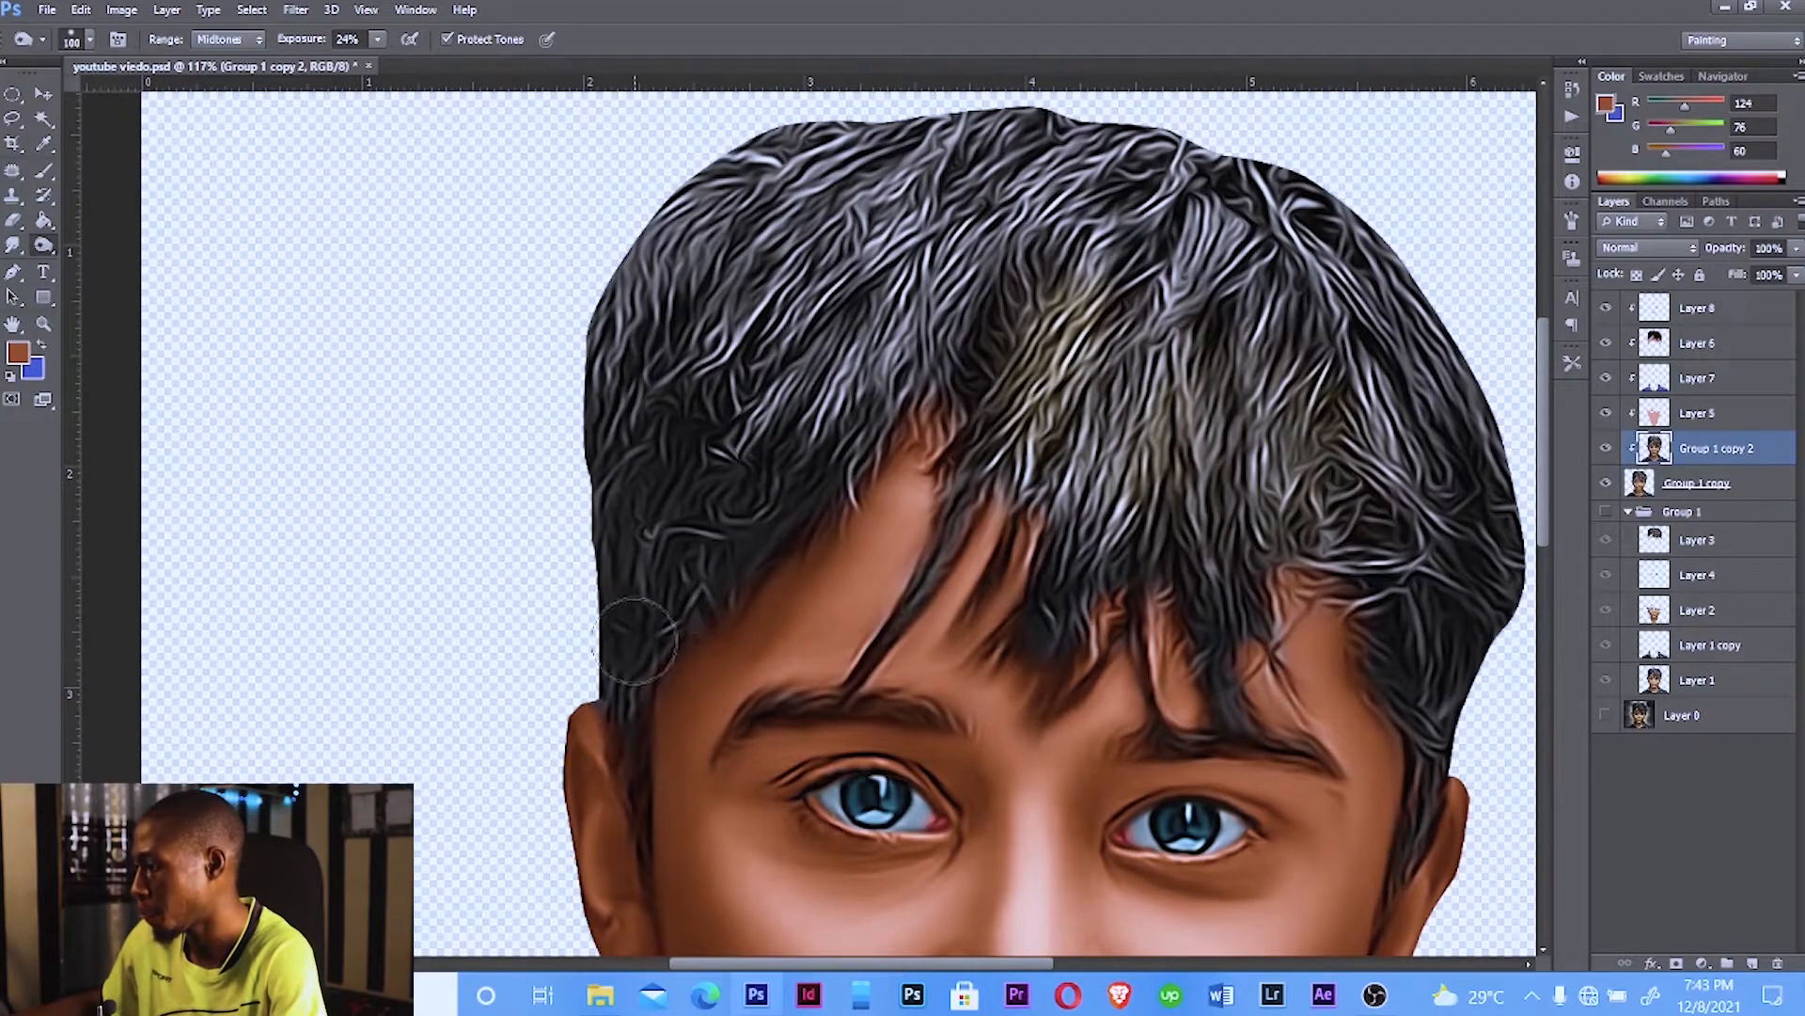
key("bracketright")
key("bracketright")
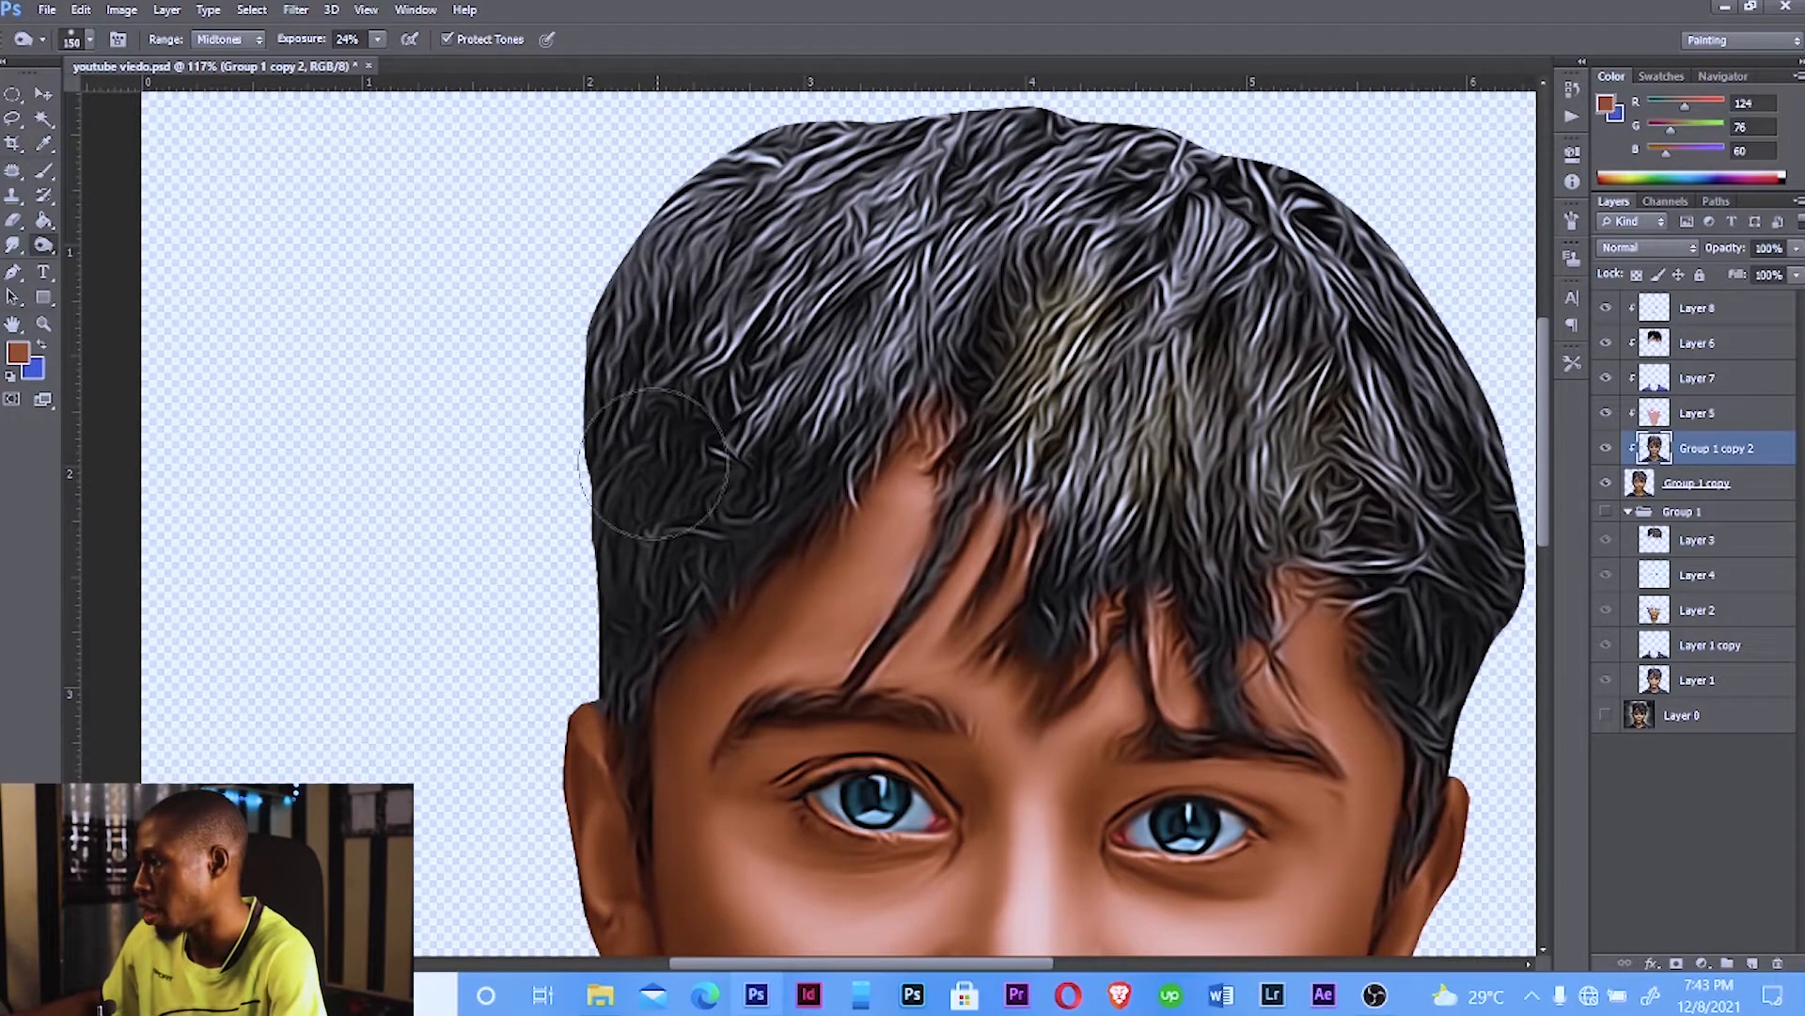
key("bracketright")
key("bracketright")
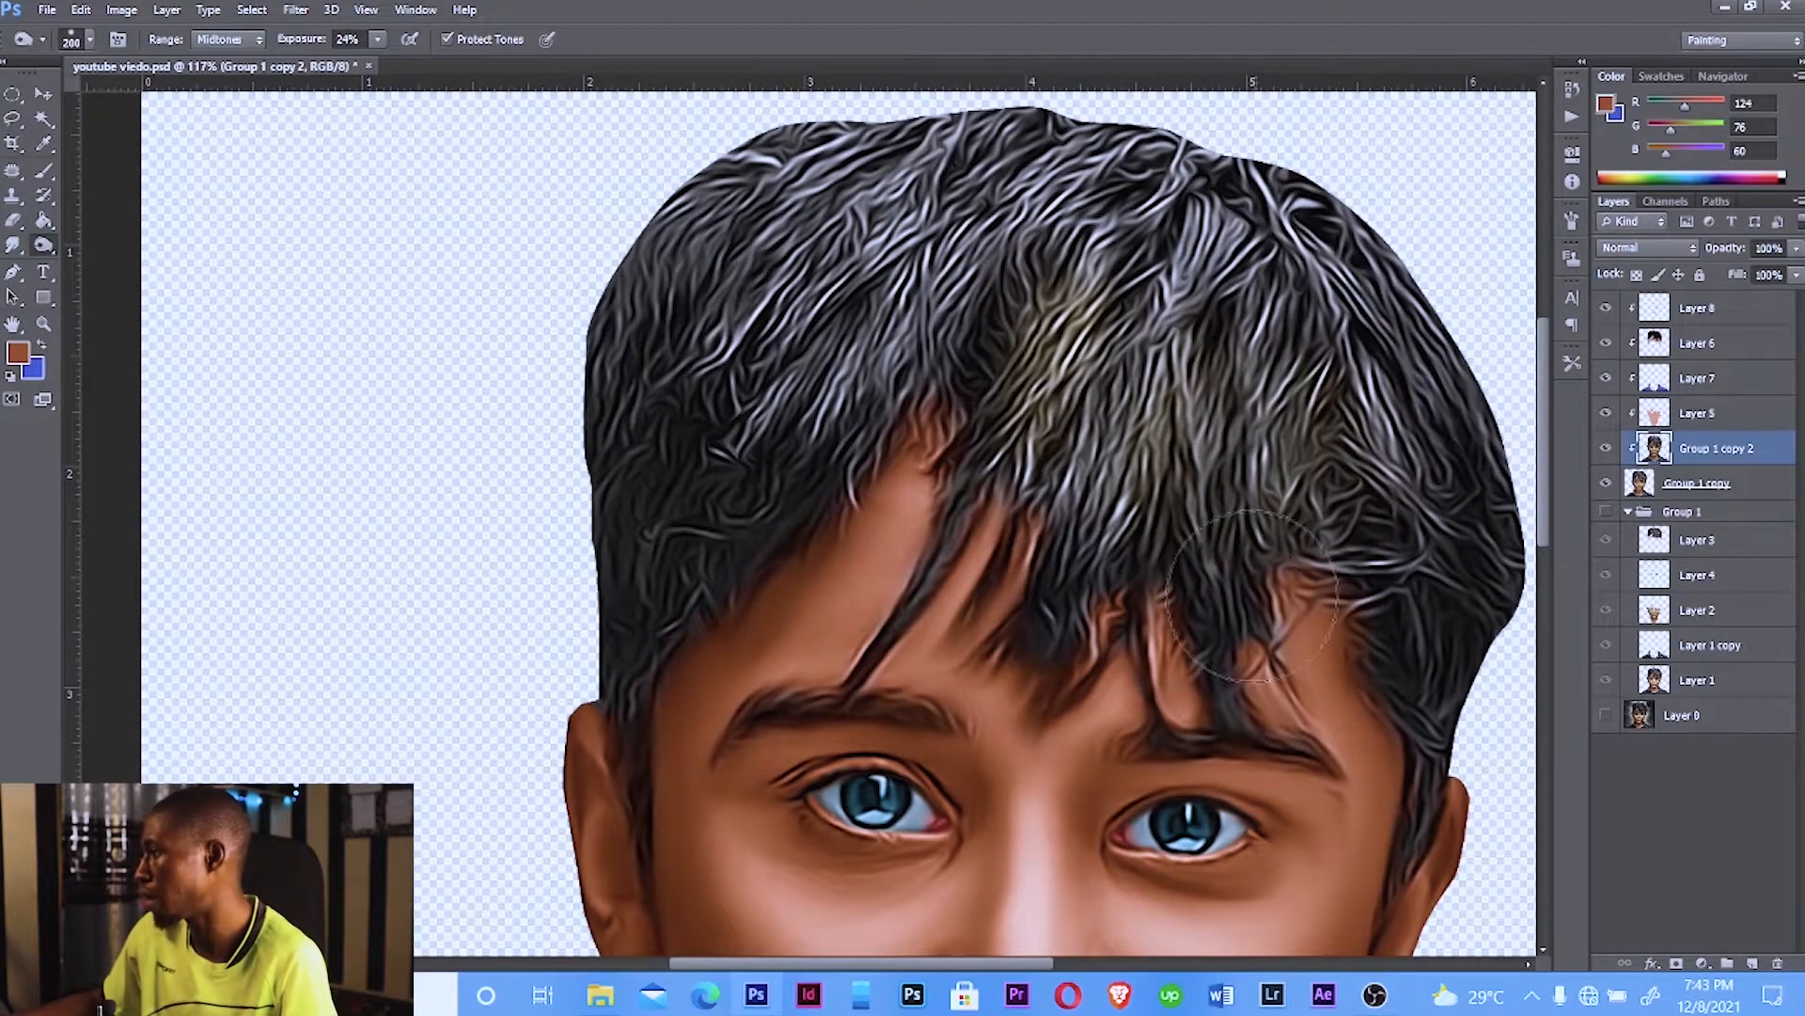
Step: Burn the left shirt collar along its inner edge beside the neck with a 90 px brush
scroll(961, 613, "down", 5)
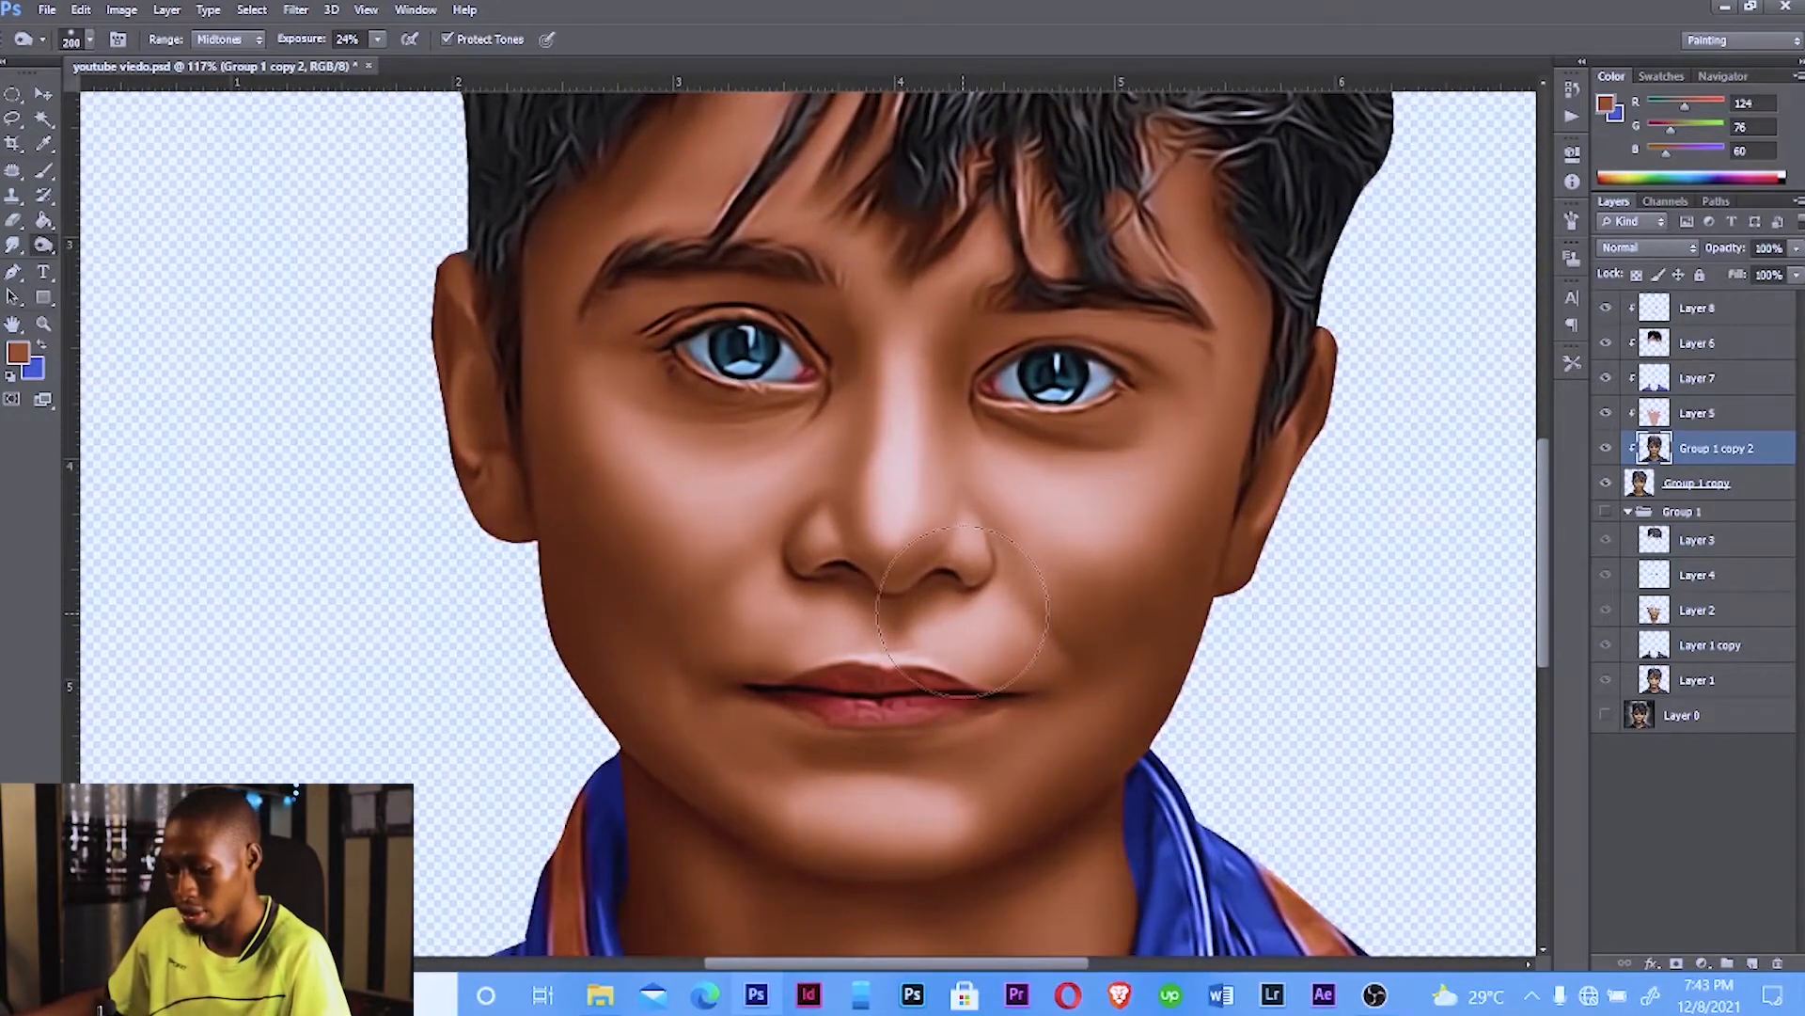
key("bracketleft")
key("bracketleft")
key("bracketleft")
key("bracketleft")
mouse_move(616, 685)
left_mouse_down()
mouse_move(804, 351)
mouse_move(850, 196)
left_mouse_up()
key("b")
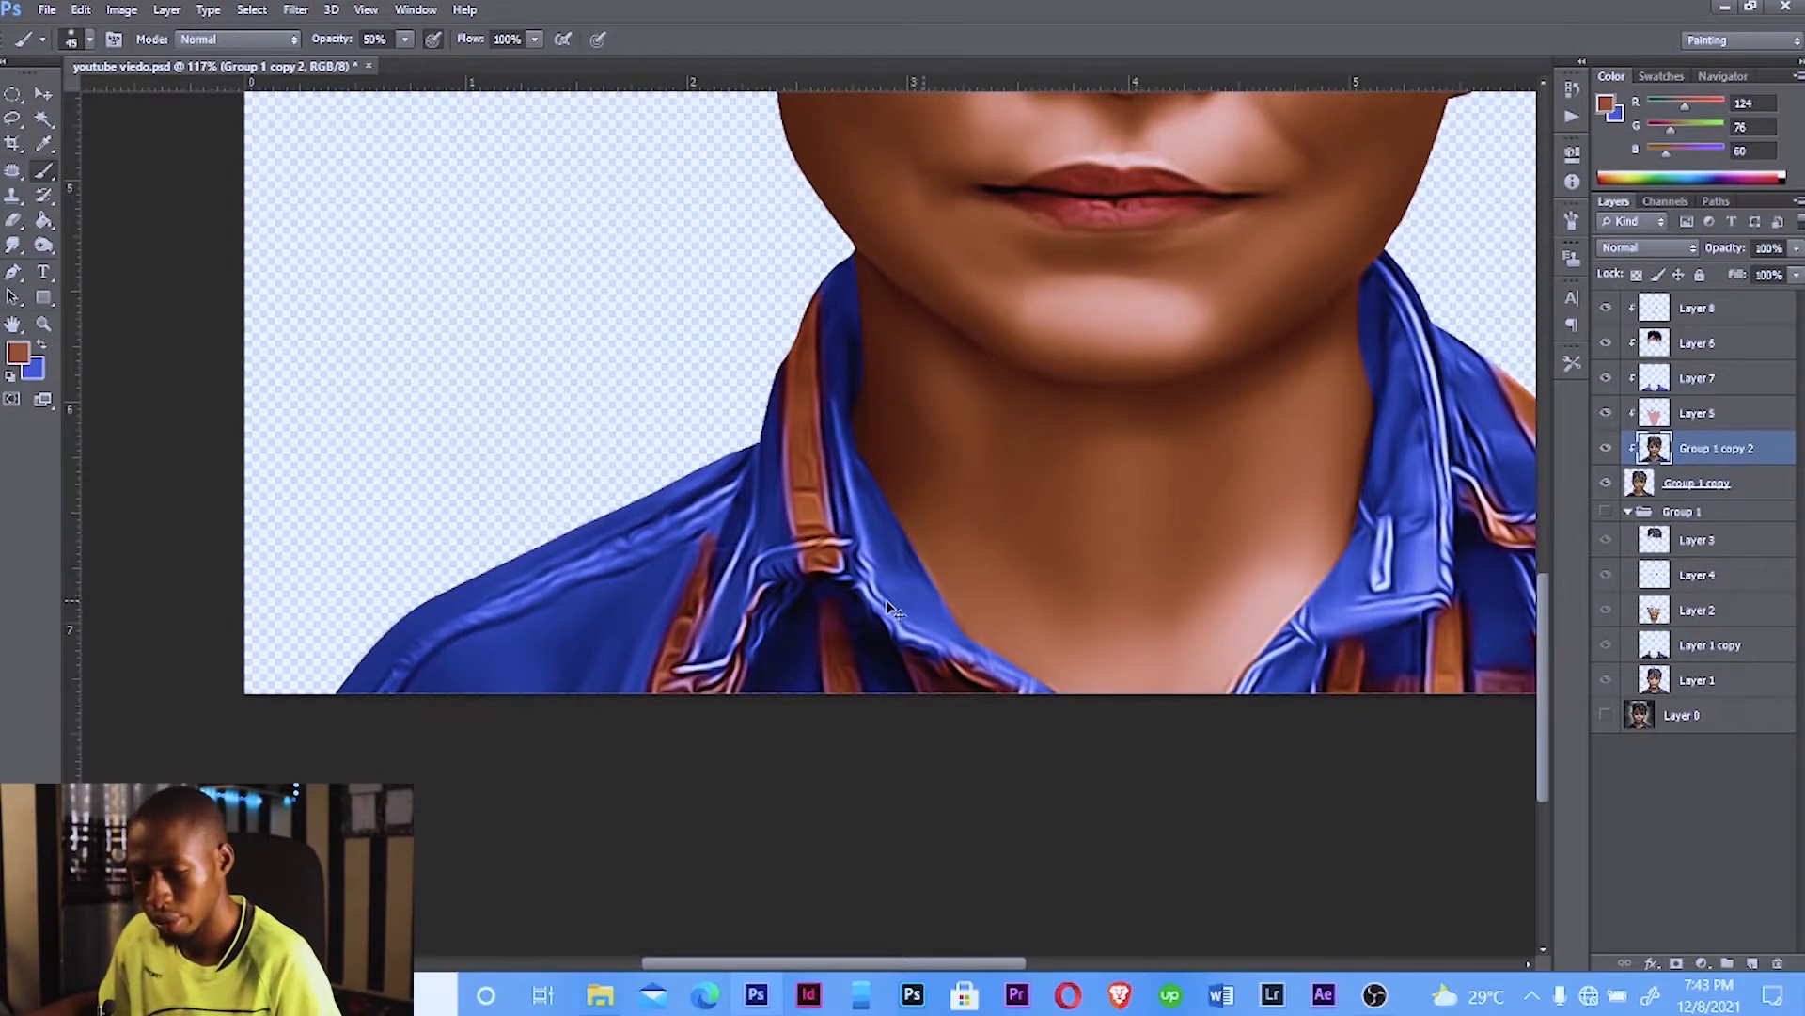
left_click(41, 246)
key("bracketleft")
key("bracketleft")
key("bracketleft")
key("bracketleft")
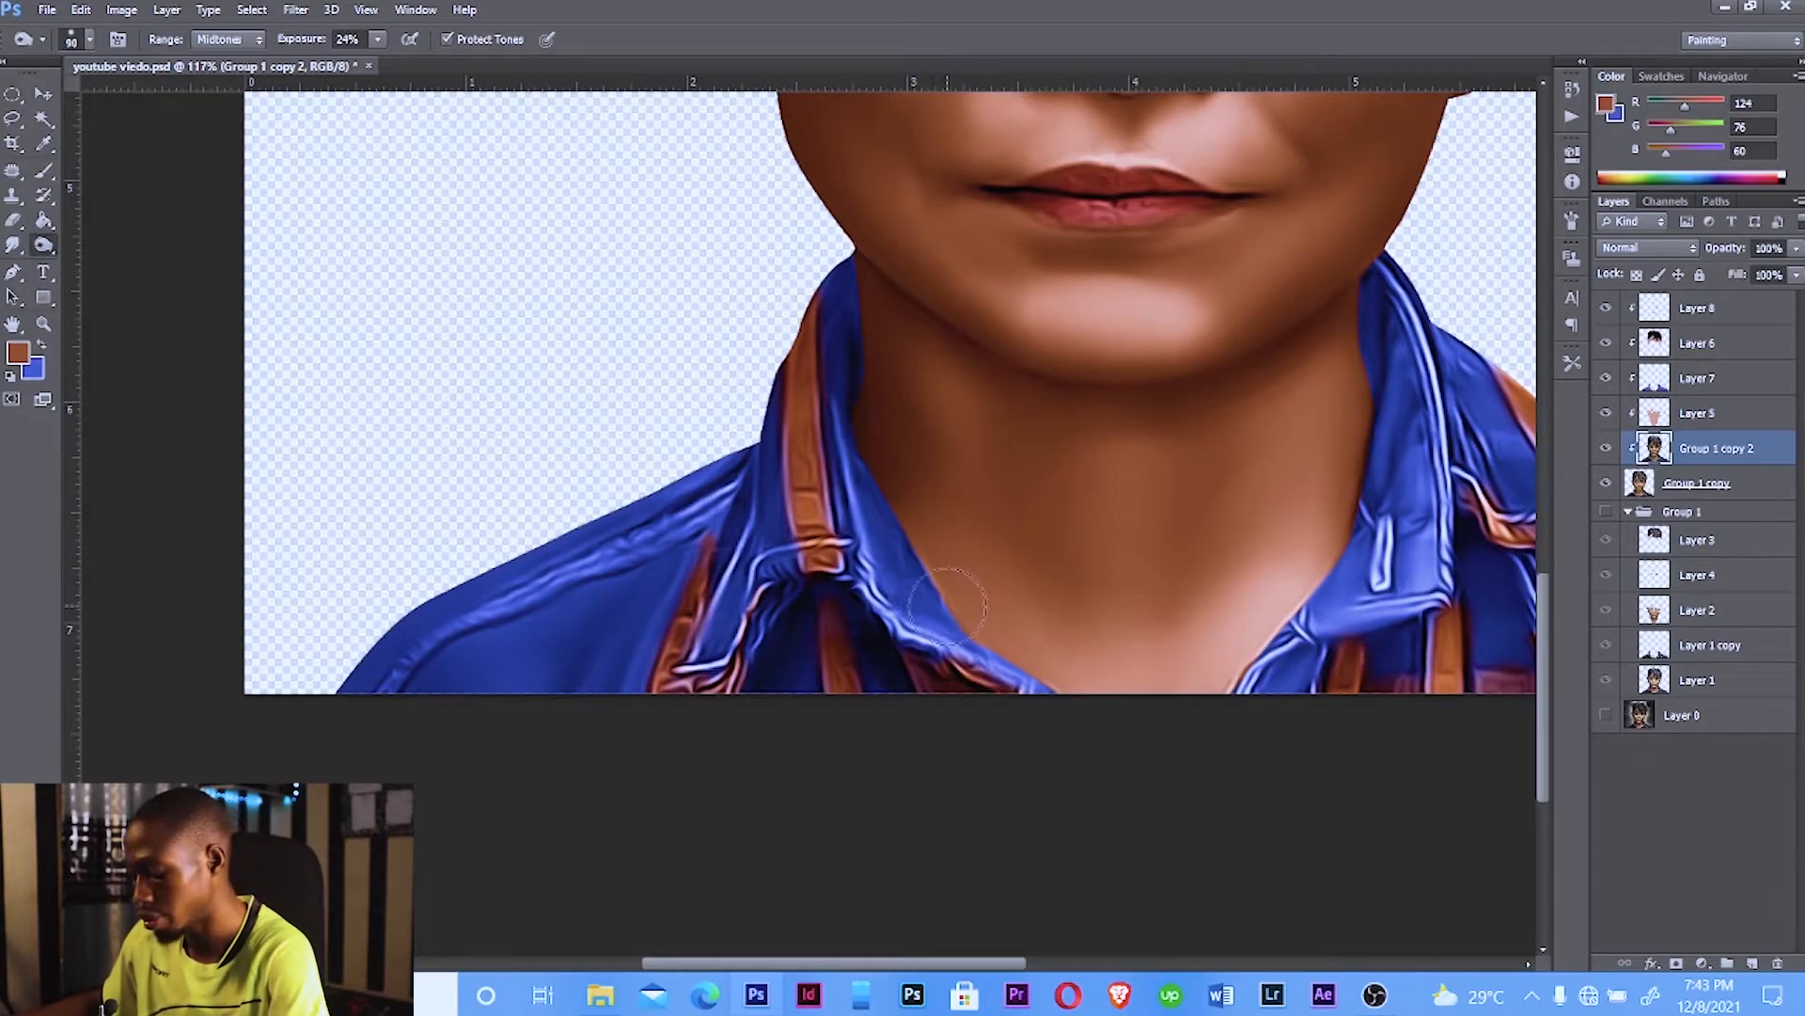
left_click_drag(870, 535, 948, 649)
key("bracketright")
left_click_drag(896, 567, 854, 488)
Step: Burn the left collar's upper tip under the jaw and the right collar's inner fold with a 45 px brush
key("bracketleft")
key("bracketleft")
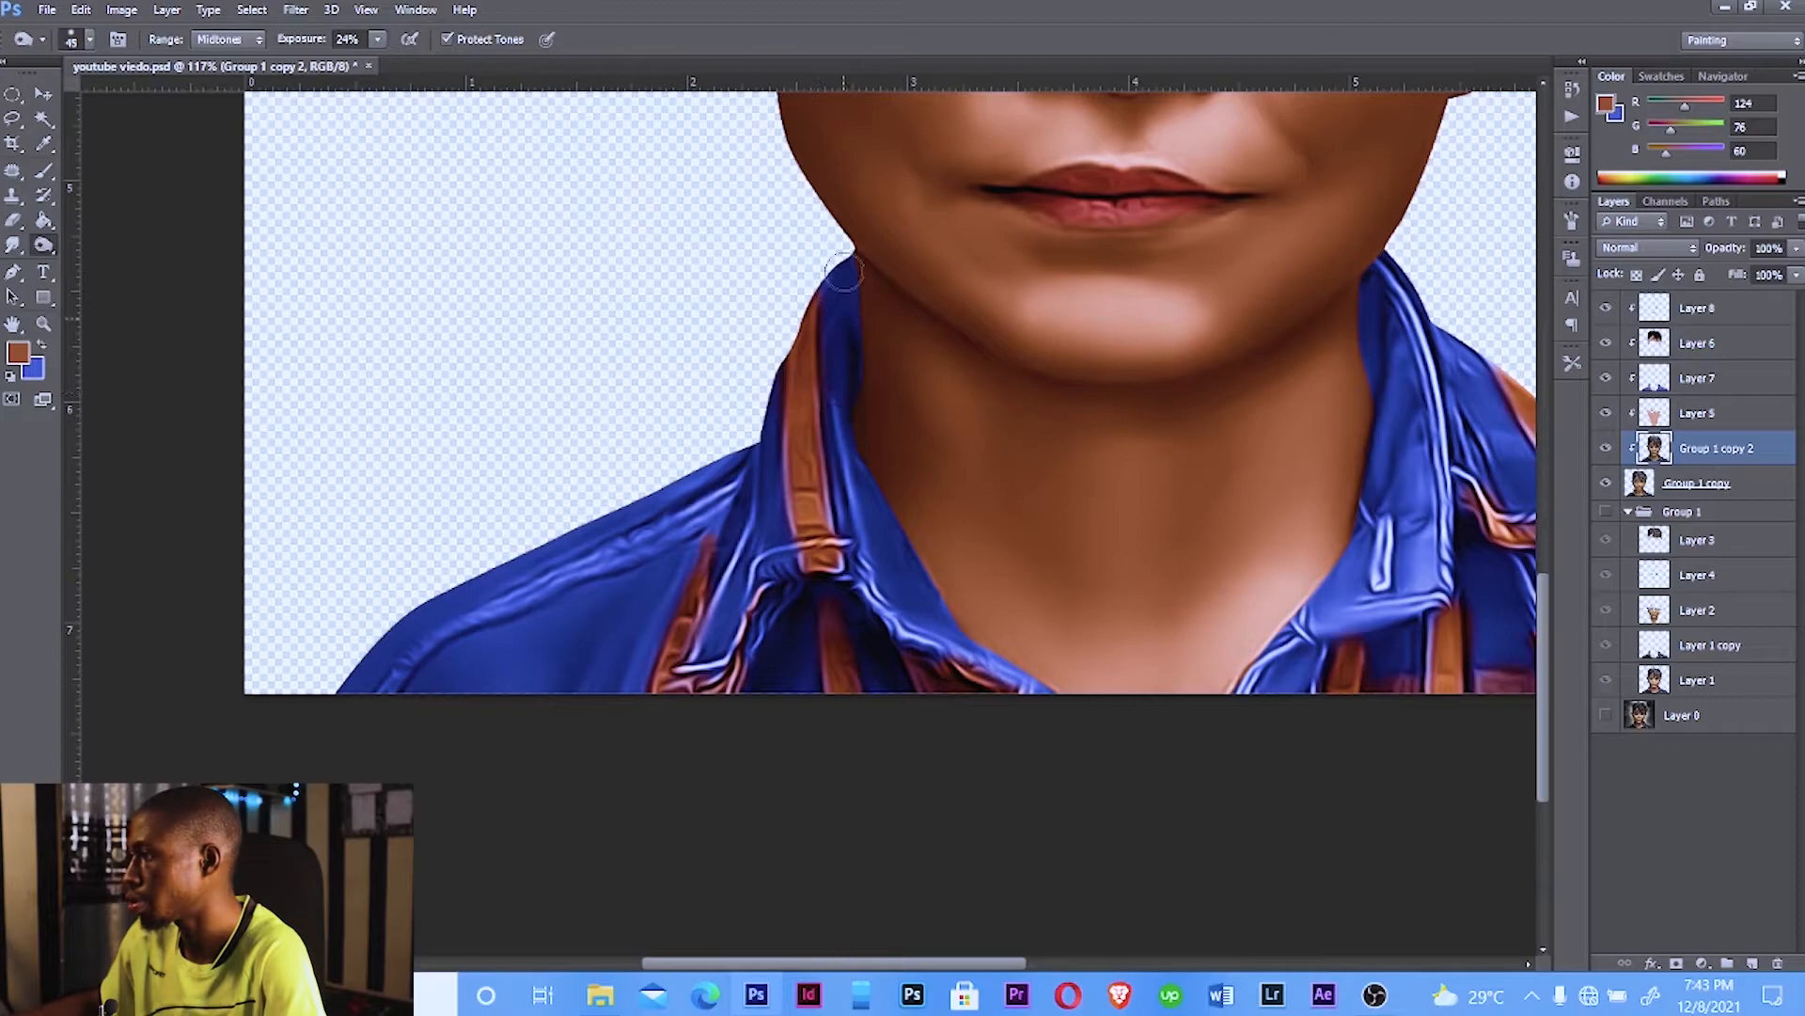
mouse_move(1401, 403)
left_mouse_down()
mouse_move(1375, 302)
mouse_move(1378, 401)
mouse_move(1399, 427)
mouse_move(1407, 364)
left_mouse_up()
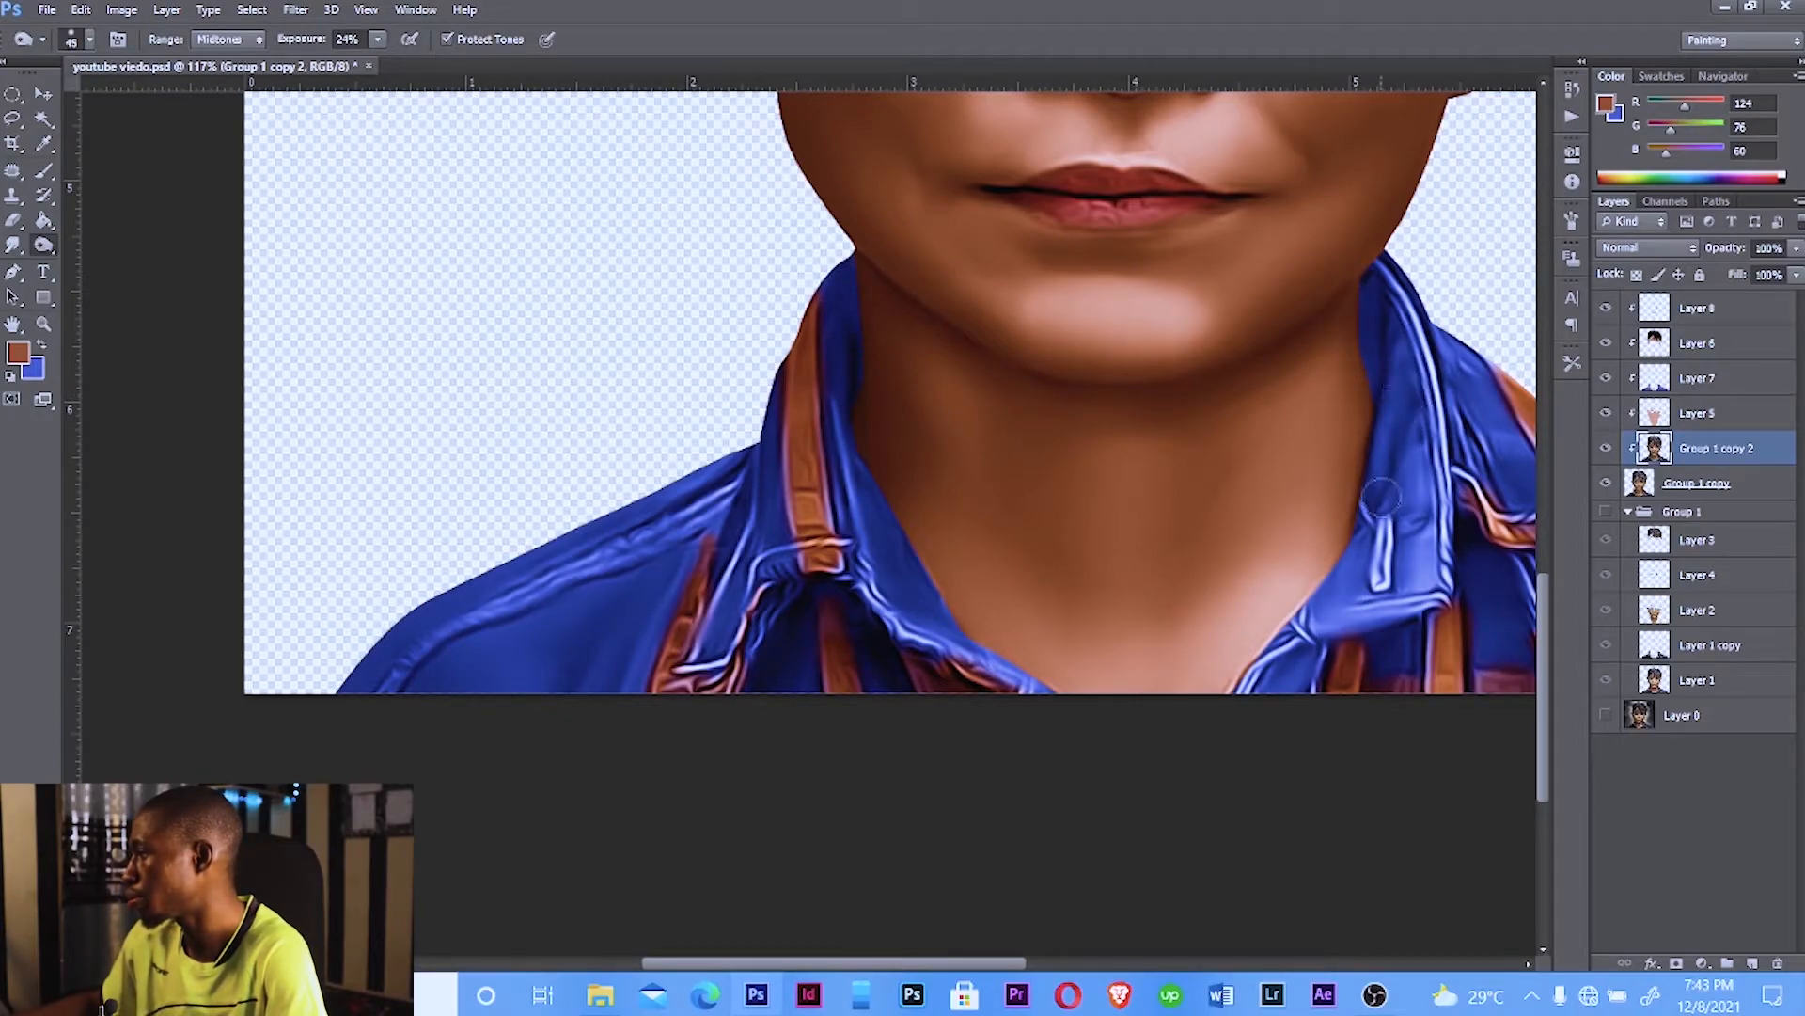
left_click_drag(1382, 498, 1377, 521)
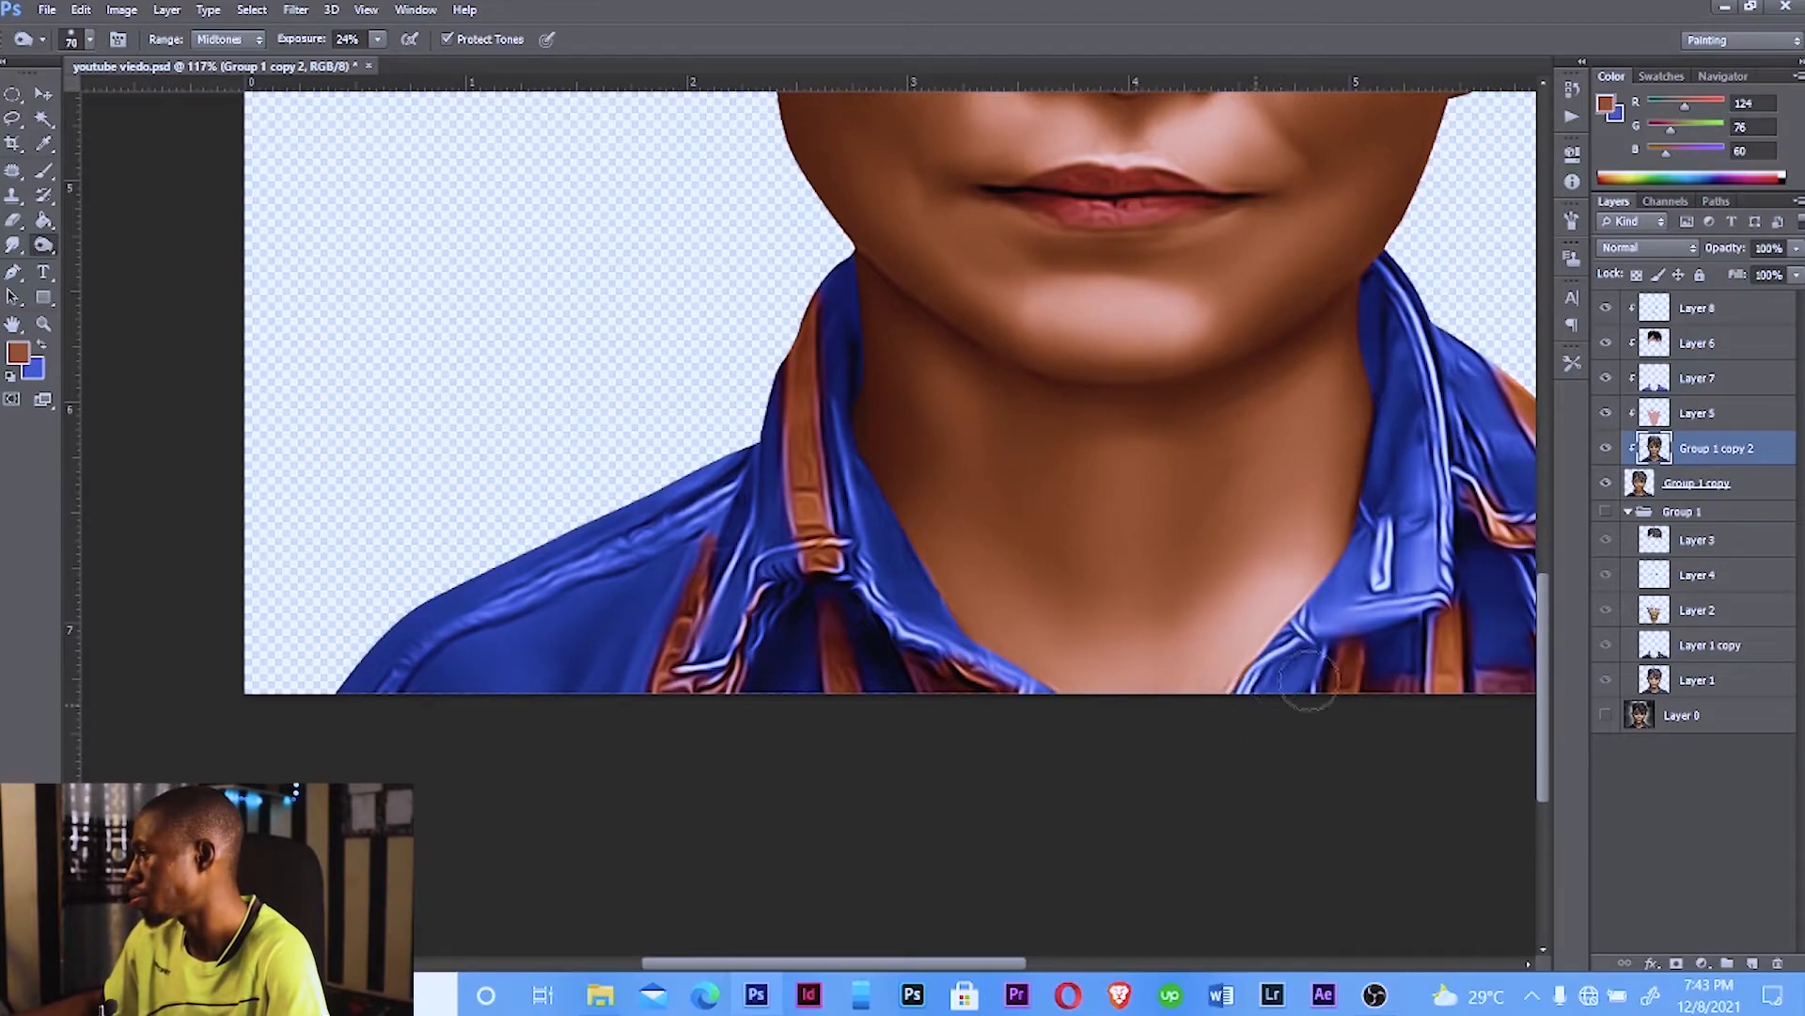
Step: Burn the shirt fabric below the right collar with a 70 px brush
key("bracketright")
key("bracketright")
key("bracketright")
key("bracketleft")
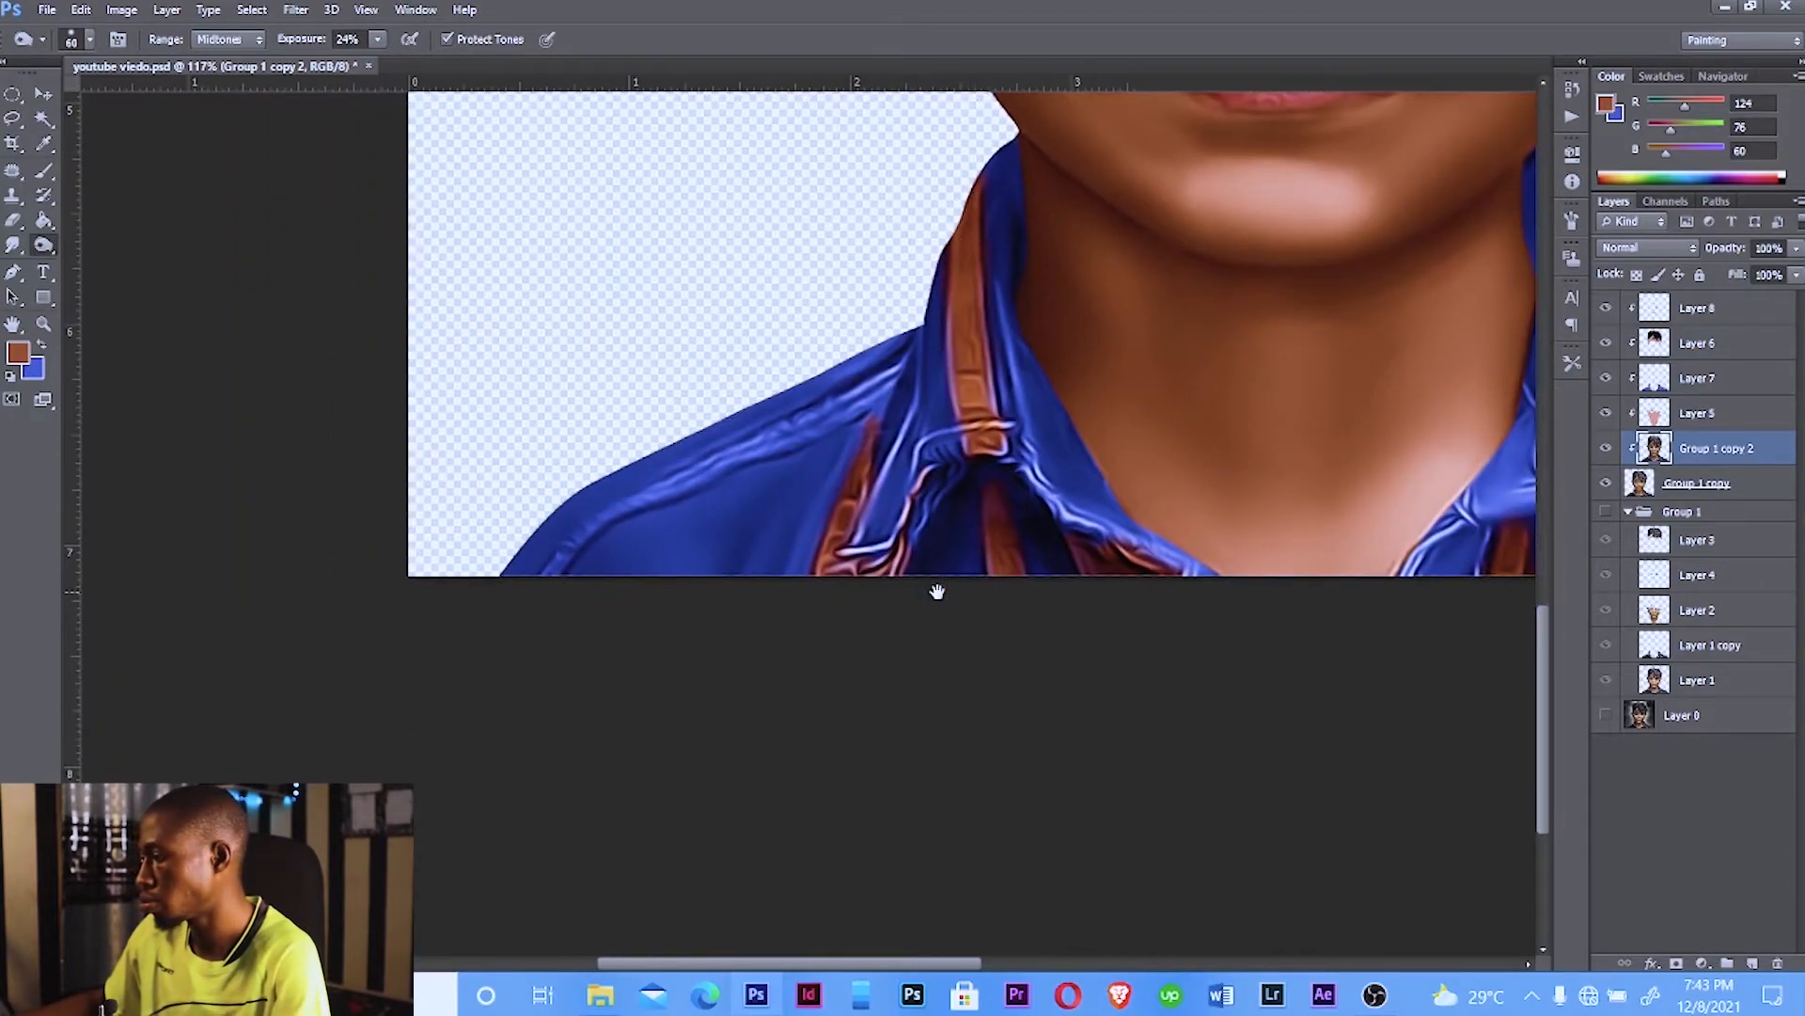
Step: Burn the left shoulder's blue fabric and its folds beside the brown stripe, using brushes between 40 px and 90 px
left_click_drag(790, 721, 935, 596)
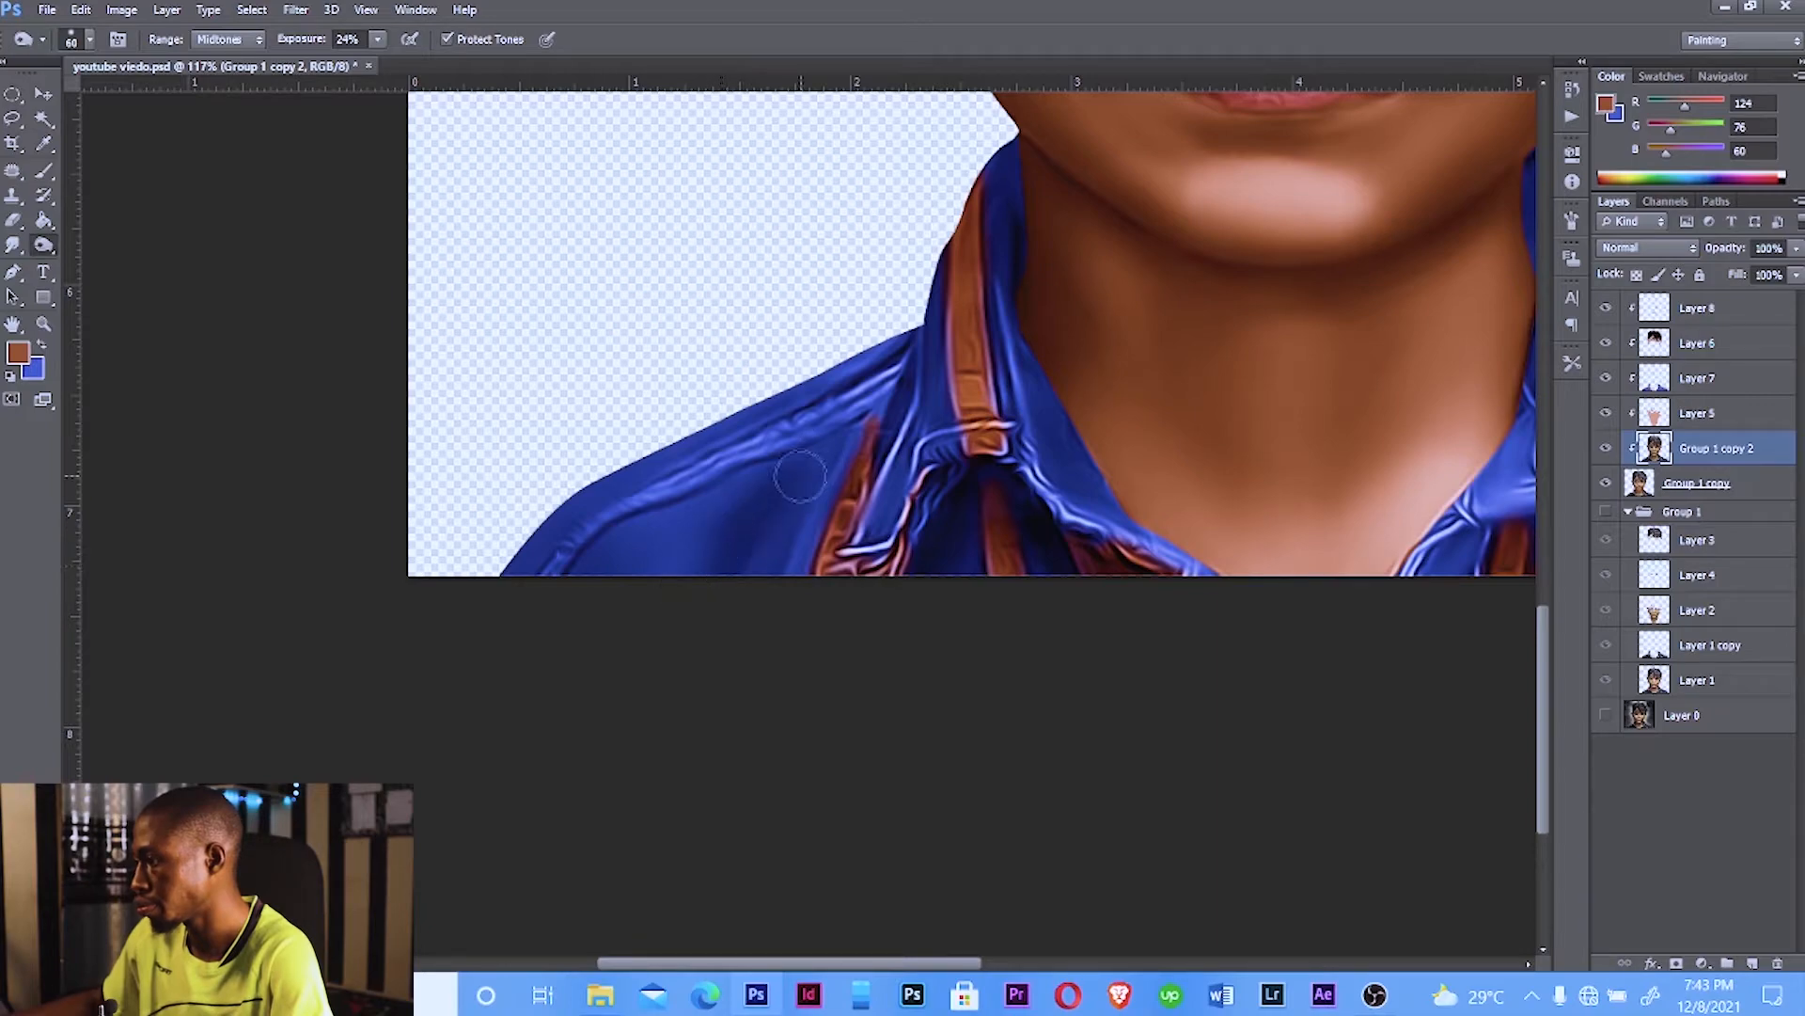
key("bracketleft")
key("bracketleft")
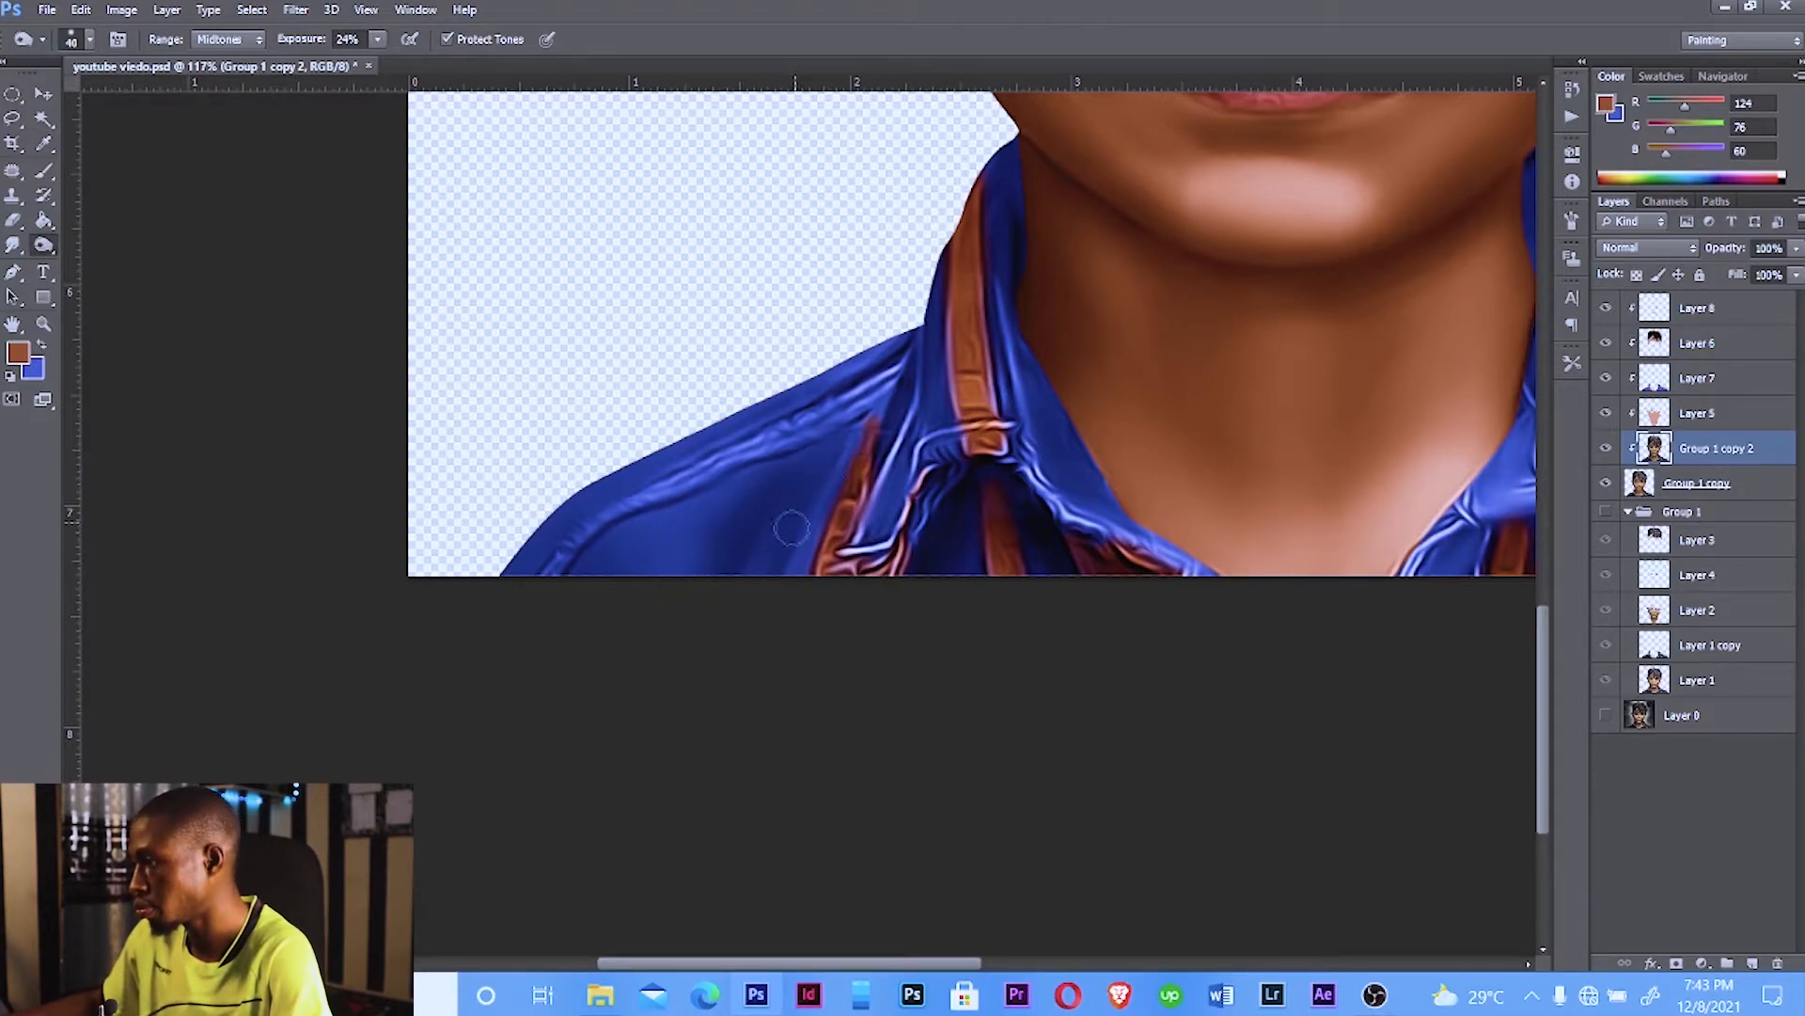
key("bracketright")
key("bracketright")
key("bracketright")
key("bracketright")
key("bracketright")
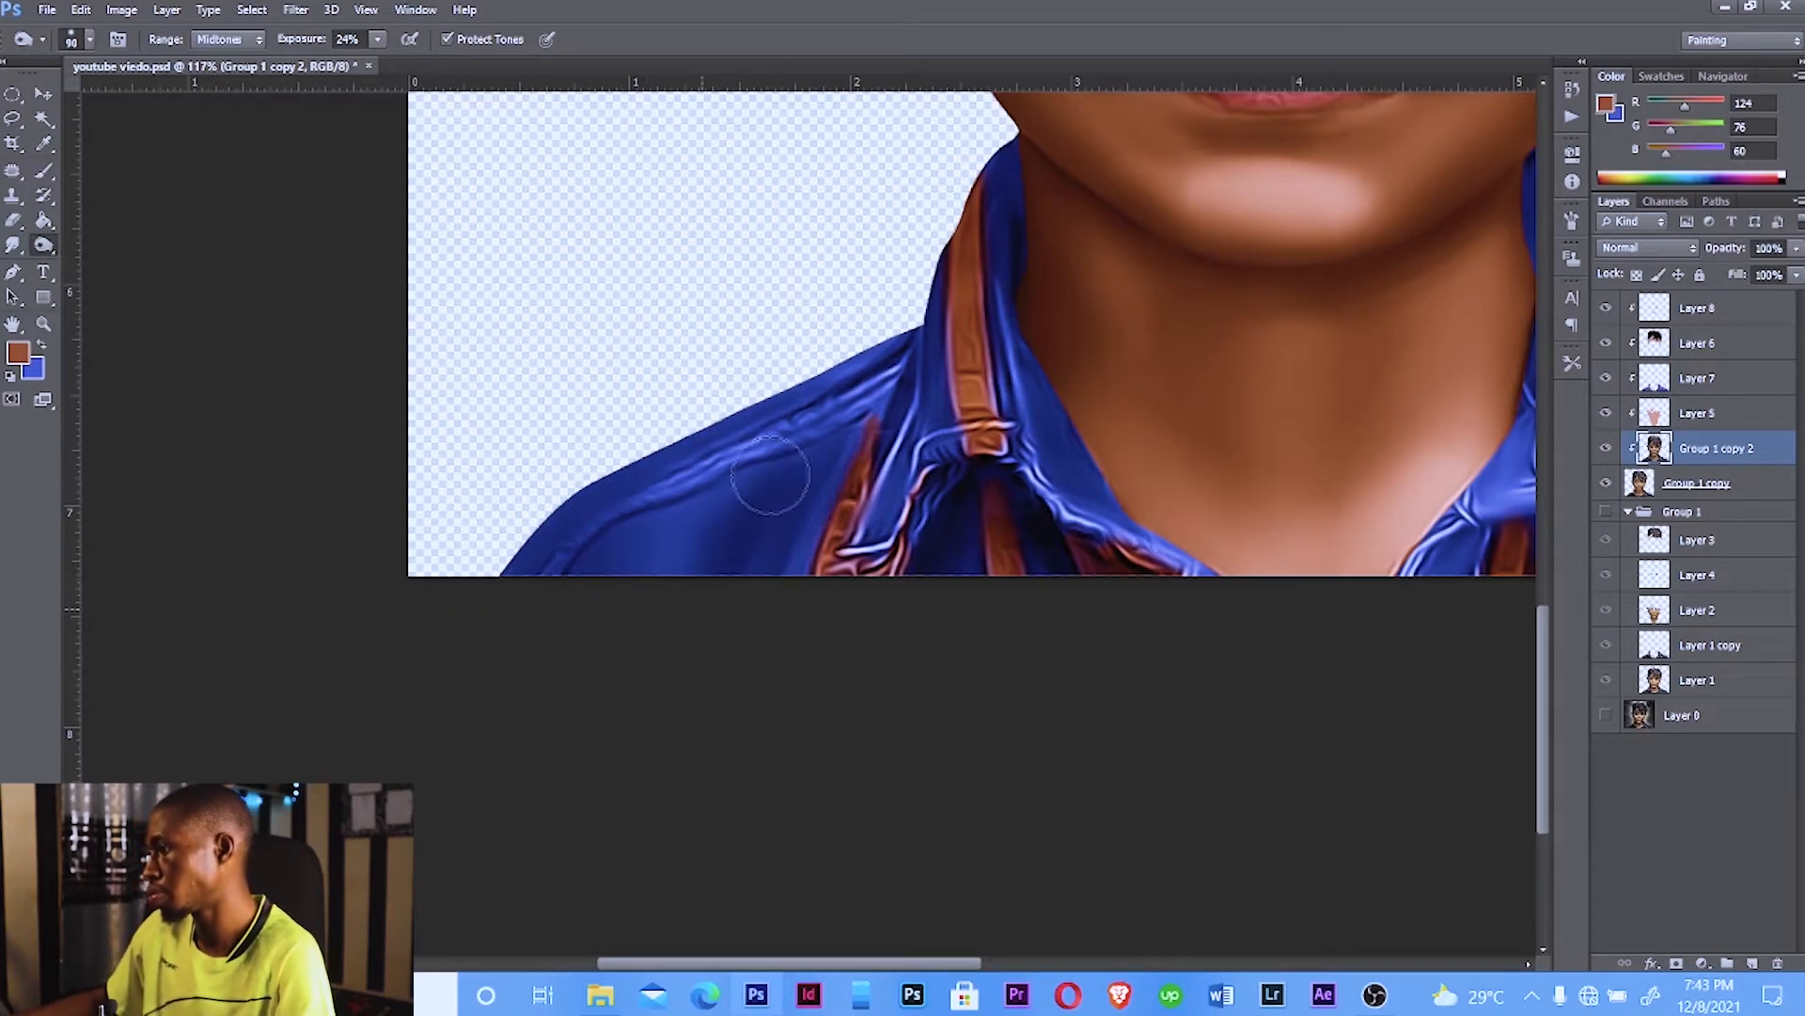
Step: Burn the right shoulder's fabric and the collar area beside the brown stripe with a 90 px brush
left_click_drag(1068, 577, 456, 477)
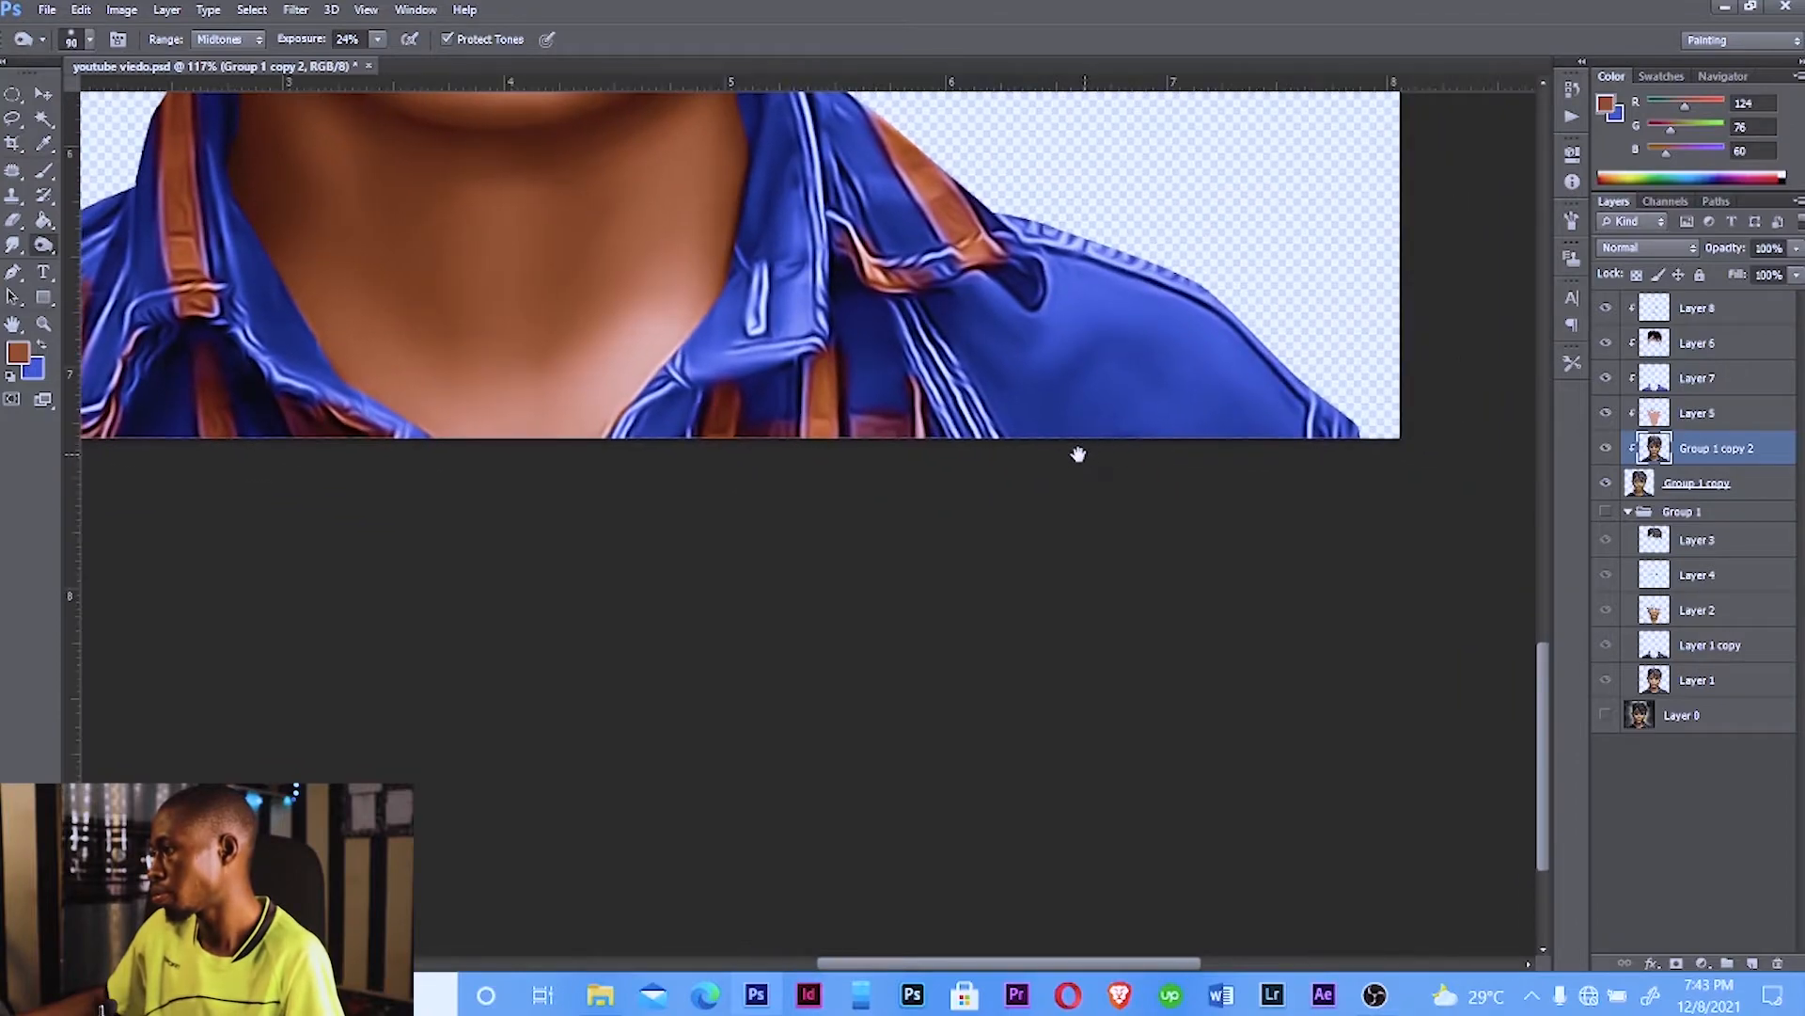
mouse_move(982, 456)
left_mouse_down()
mouse_move(1016, 391)
mouse_move(1055, 375)
mouse_move(1068, 404)
mouse_move(1157, 385)
mouse_move(1069, 439)
mouse_move(1299, 476)
mouse_move(1000, 268)
mouse_move(982, 323)
left_mouse_up()
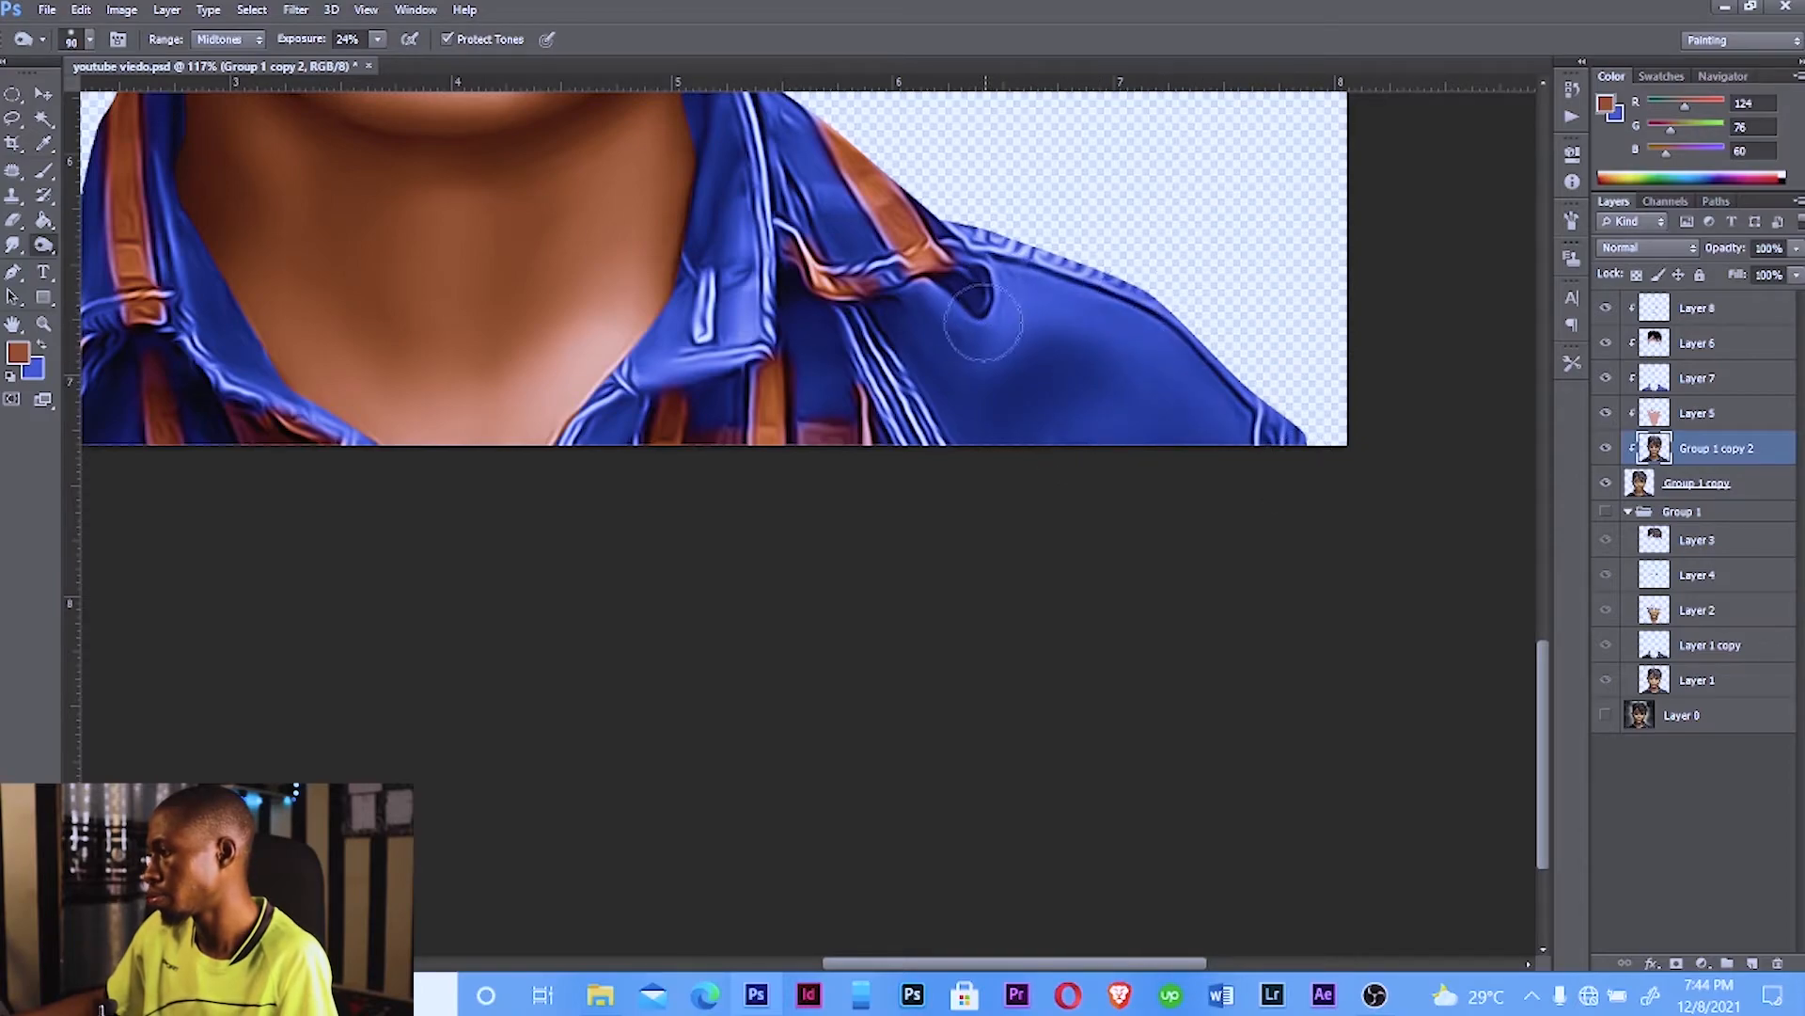
mouse_move(832, 361)
left_mouse_down()
mouse_move(743, 423)
mouse_move(651, 423)
mouse_move(582, 453)
mouse_move(661, 400)
mouse_move(846, 337)
mouse_move(804, 309)
mouse_move(867, 430)
mouse_move(827, 321)
mouse_move(860, 323)
mouse_move(829, 310)
mouse_move(805, 206)
mouse_move(867, 216)
left_mouse_up()
scroll(839, 370, "up", 1)
scroll(839, 376, "up", 4)
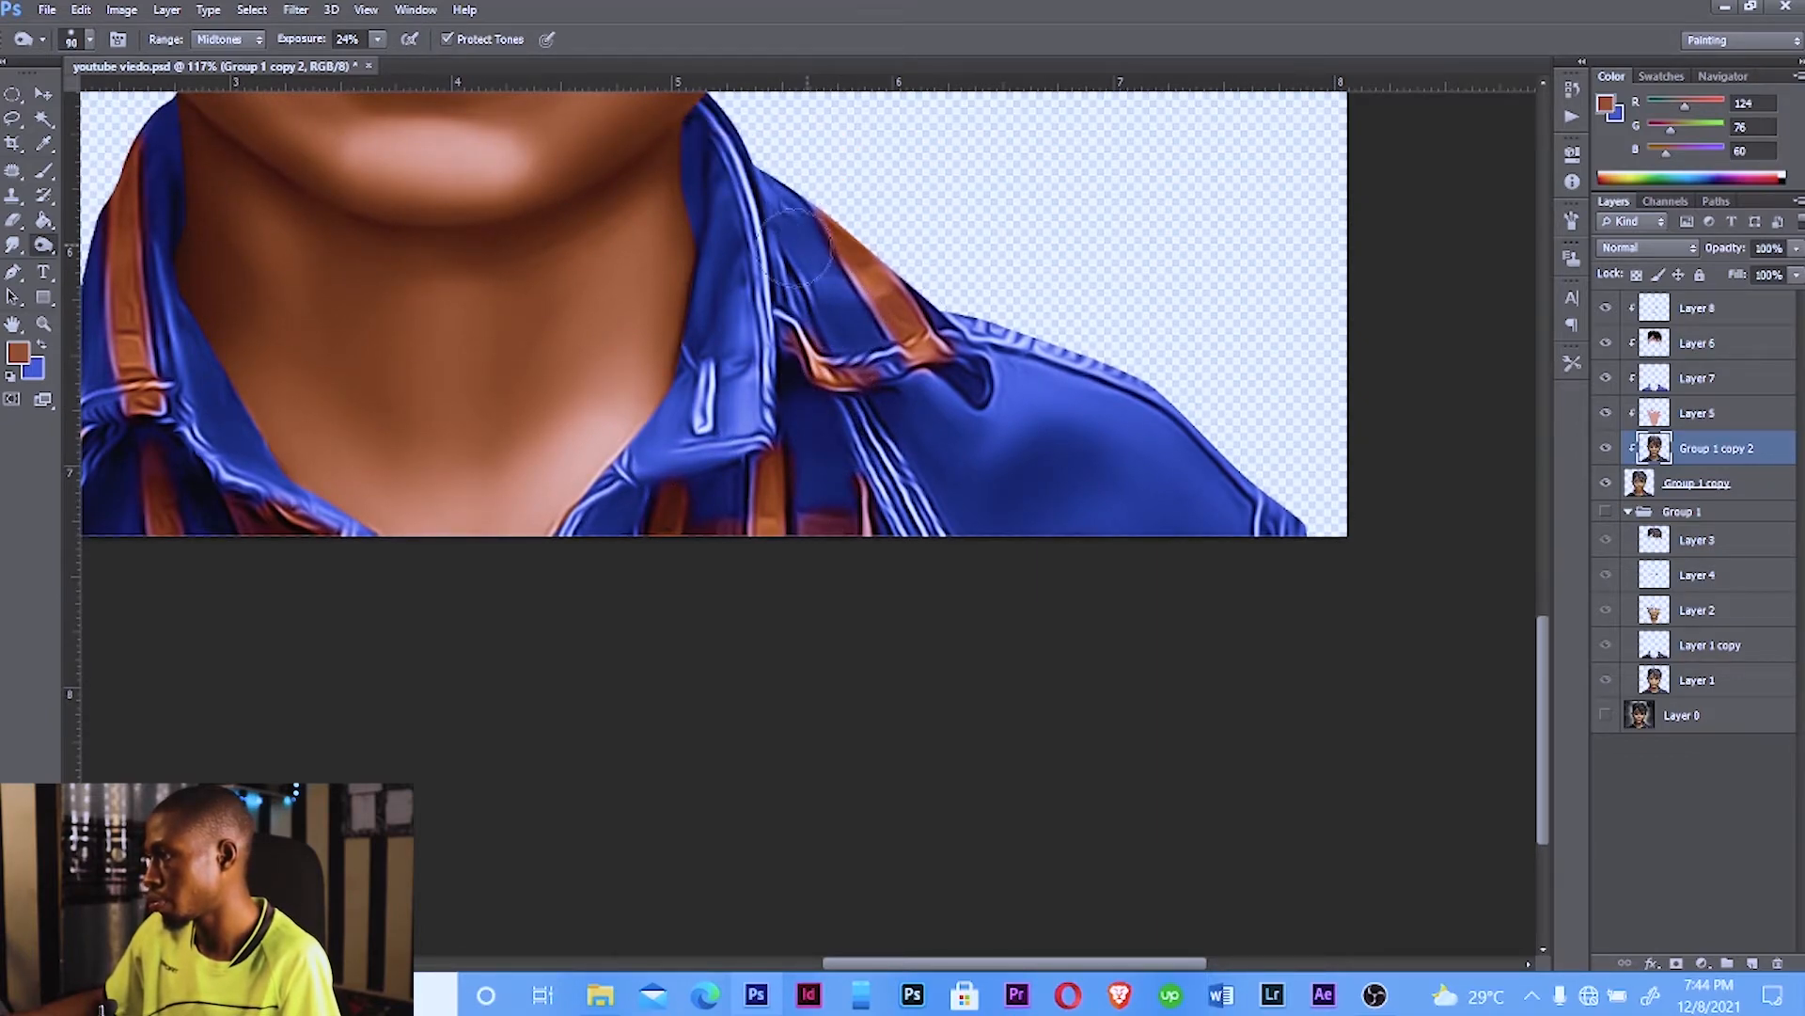
Step: Burn the facial shadows around the brows, eyes and nose with a 60 px brush
scroll(729, 310, "up", 10)
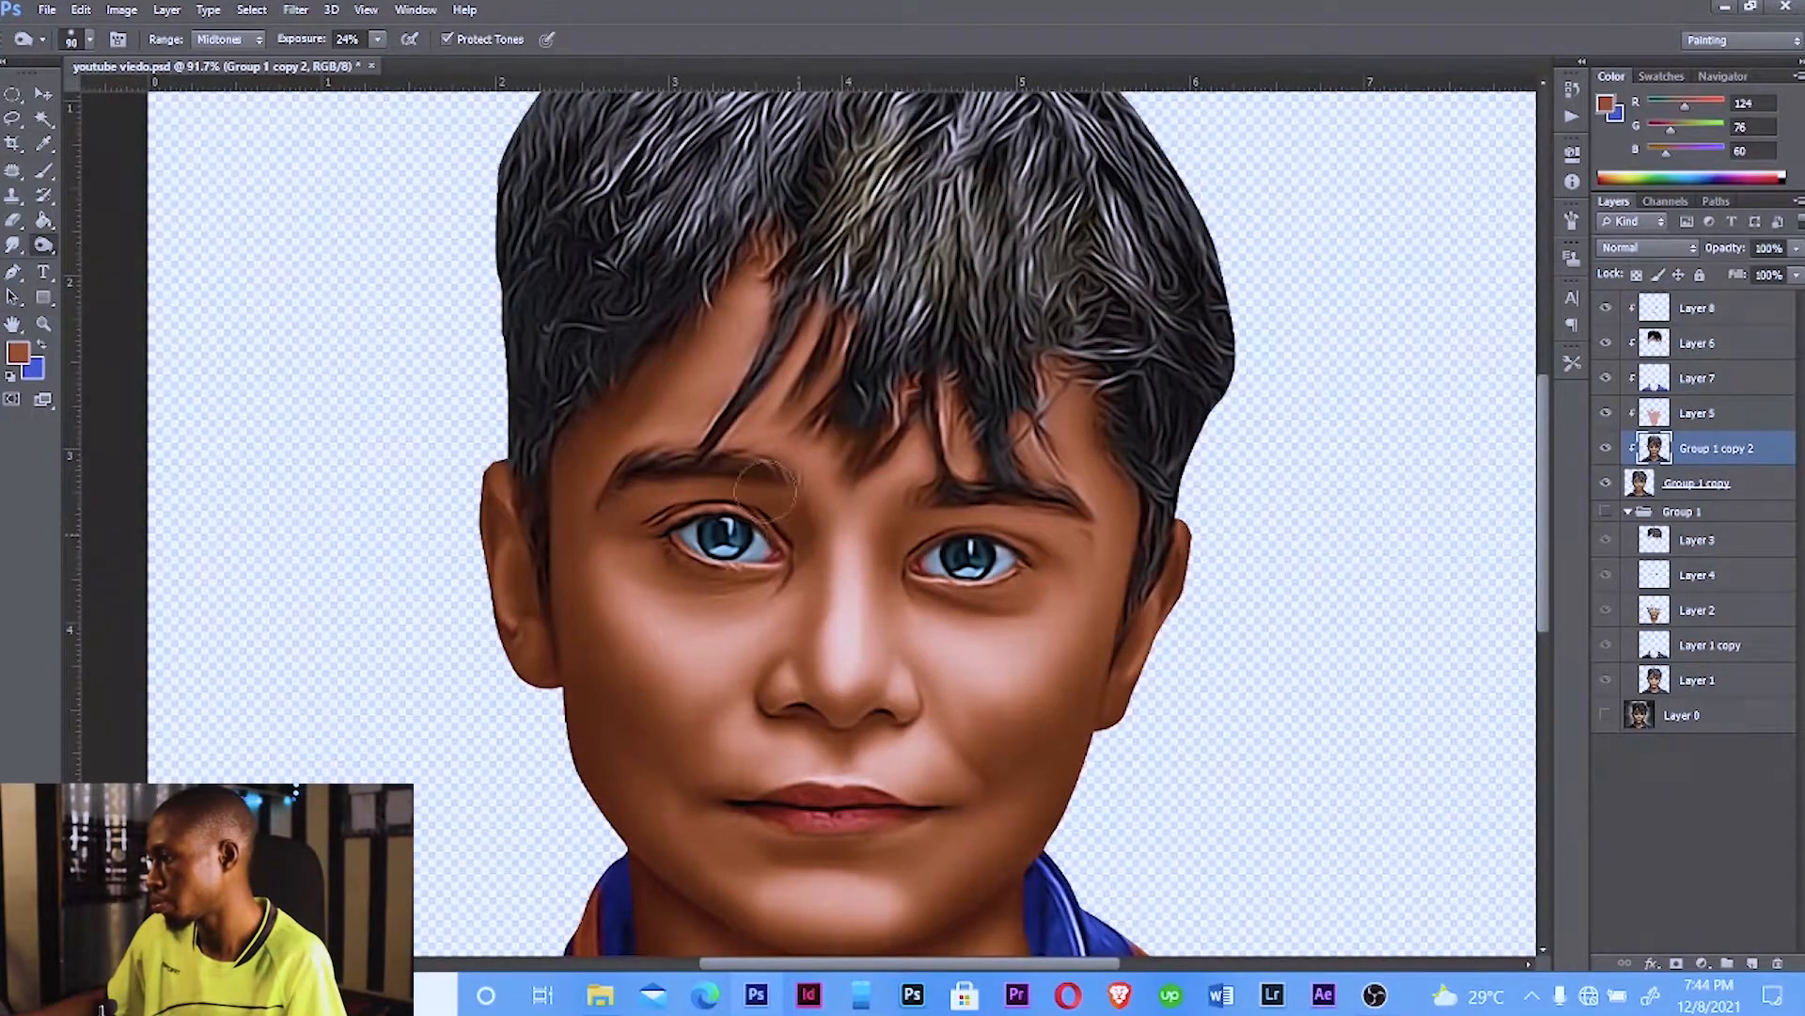
key("bracketleft")
key("bracketleft")
key("bracketleft")
key("bracketleft")
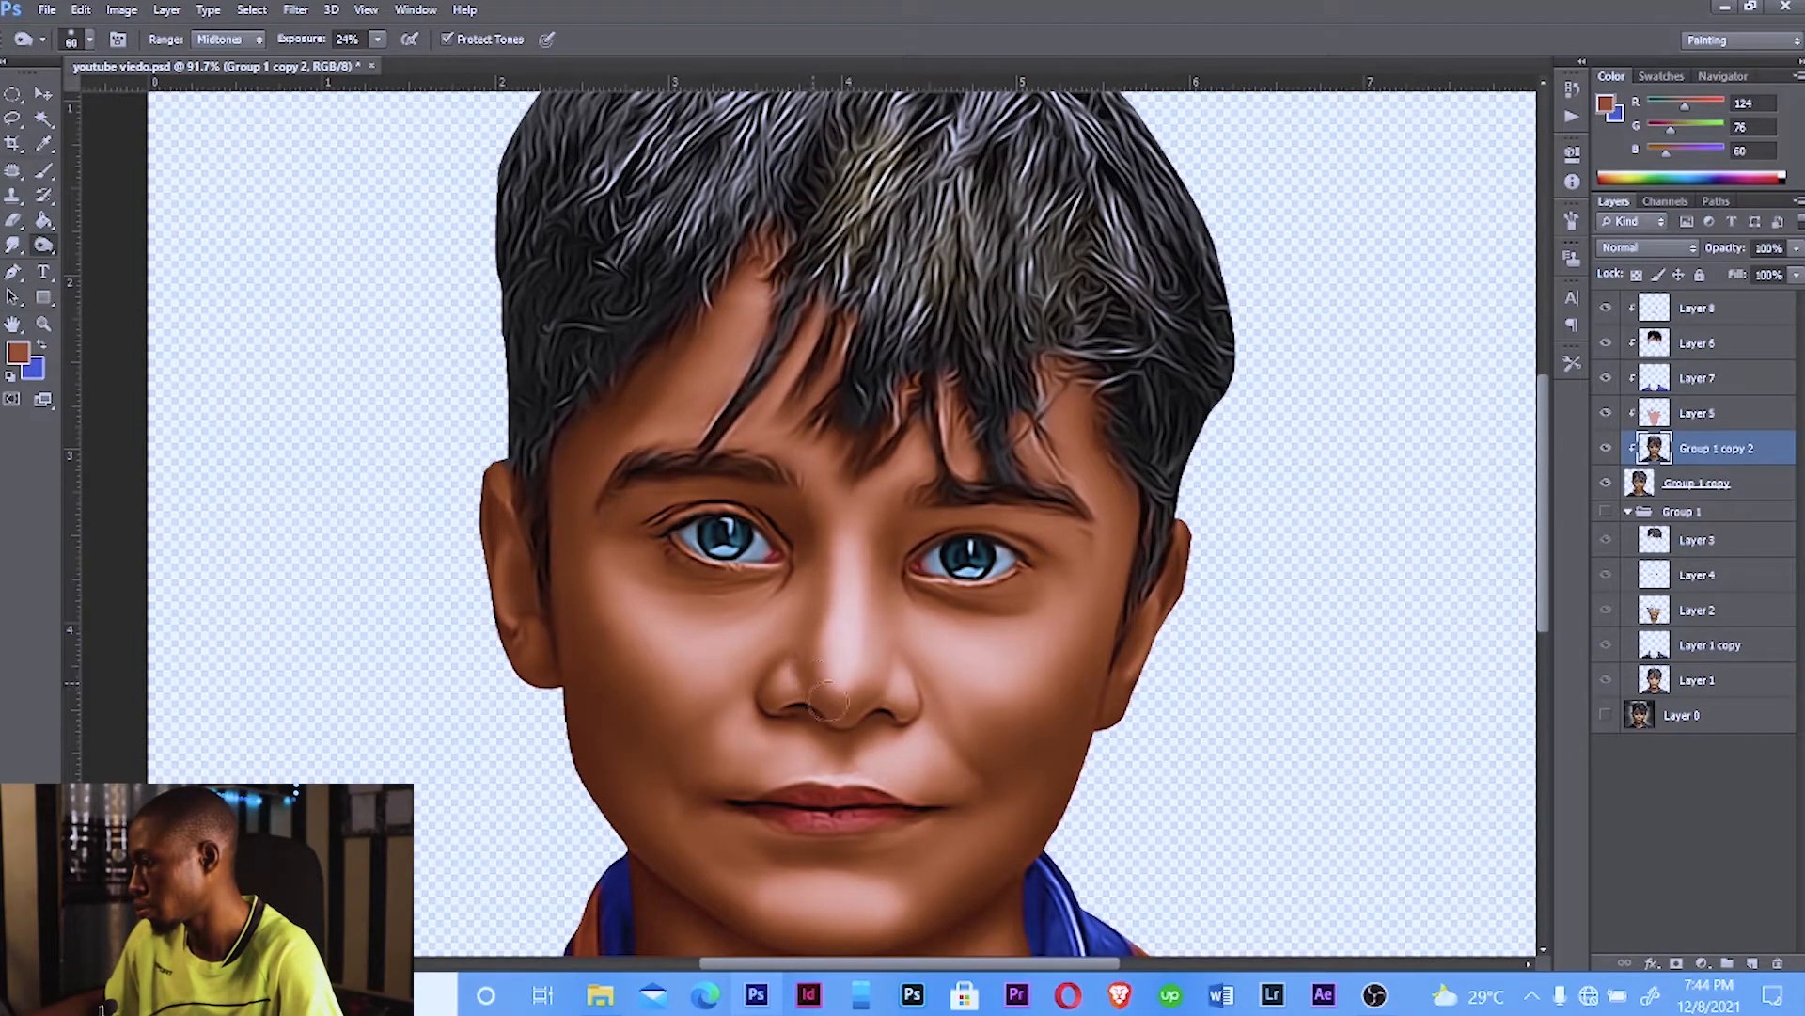
scroll(917, 708, "down", 3)
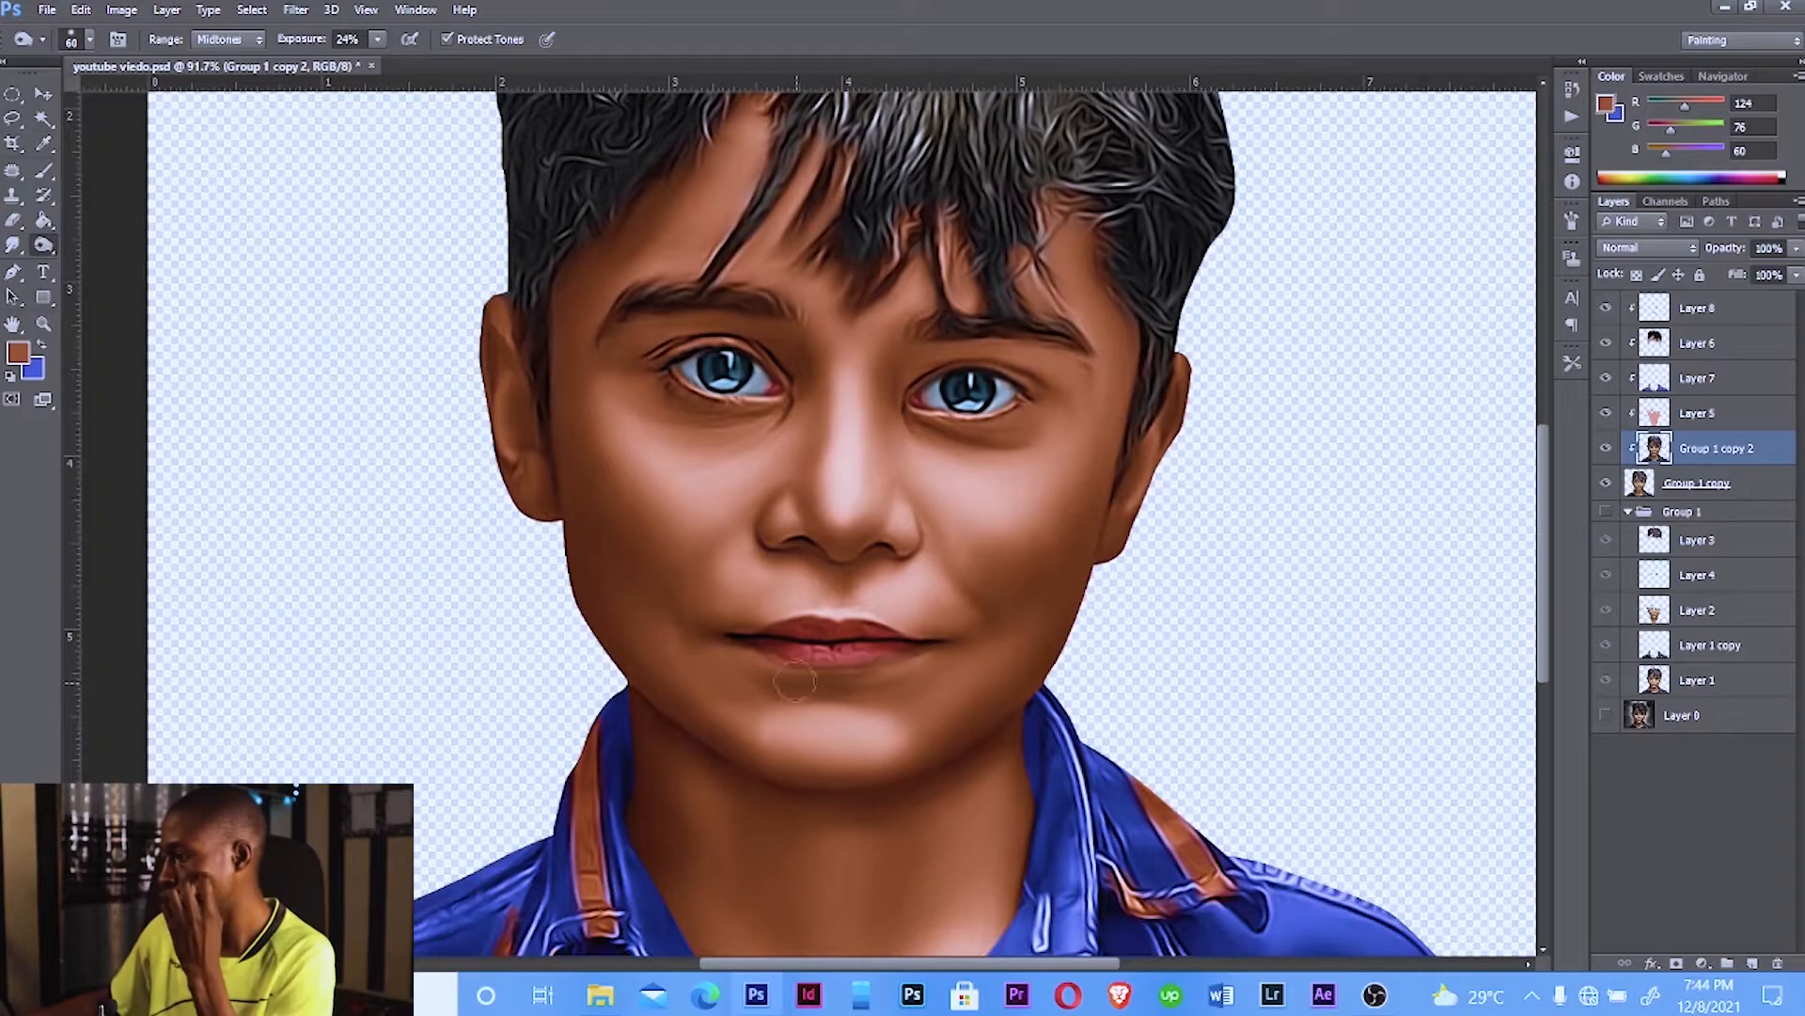
Step: Lighten both cheeks, the nose and the skin above the upper lip with the Dodge tool, using brushes between 40 px and 125 px
right_click(42, 247)
left_click(120, 249)
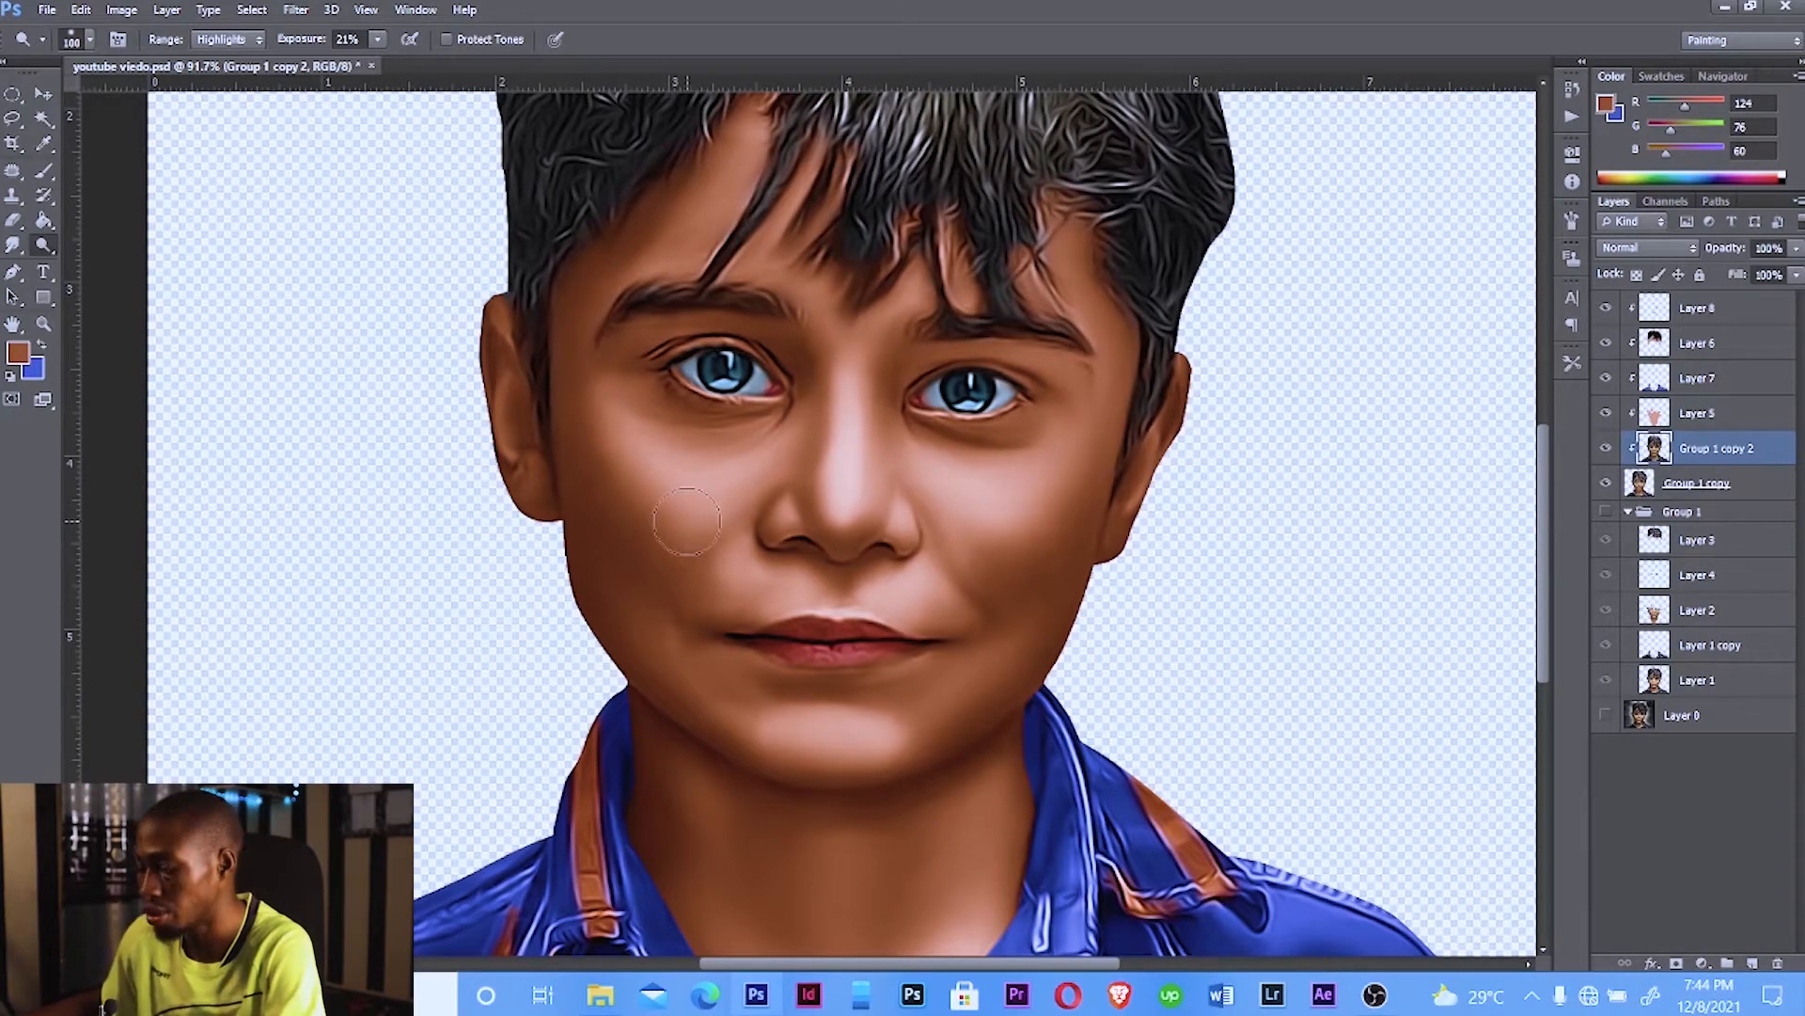
mouse_move(643, 471)
left_mouse_down()
mouse_move(702, 491)
mouse_move(646, 483)
mouse_move(747, 468)
mouse_move(854, 499)
mouse_move(843, 510)
mouse_move(847, 374)
mouse_move(843, 481)
left_mouse_up()
key("bracketleft")
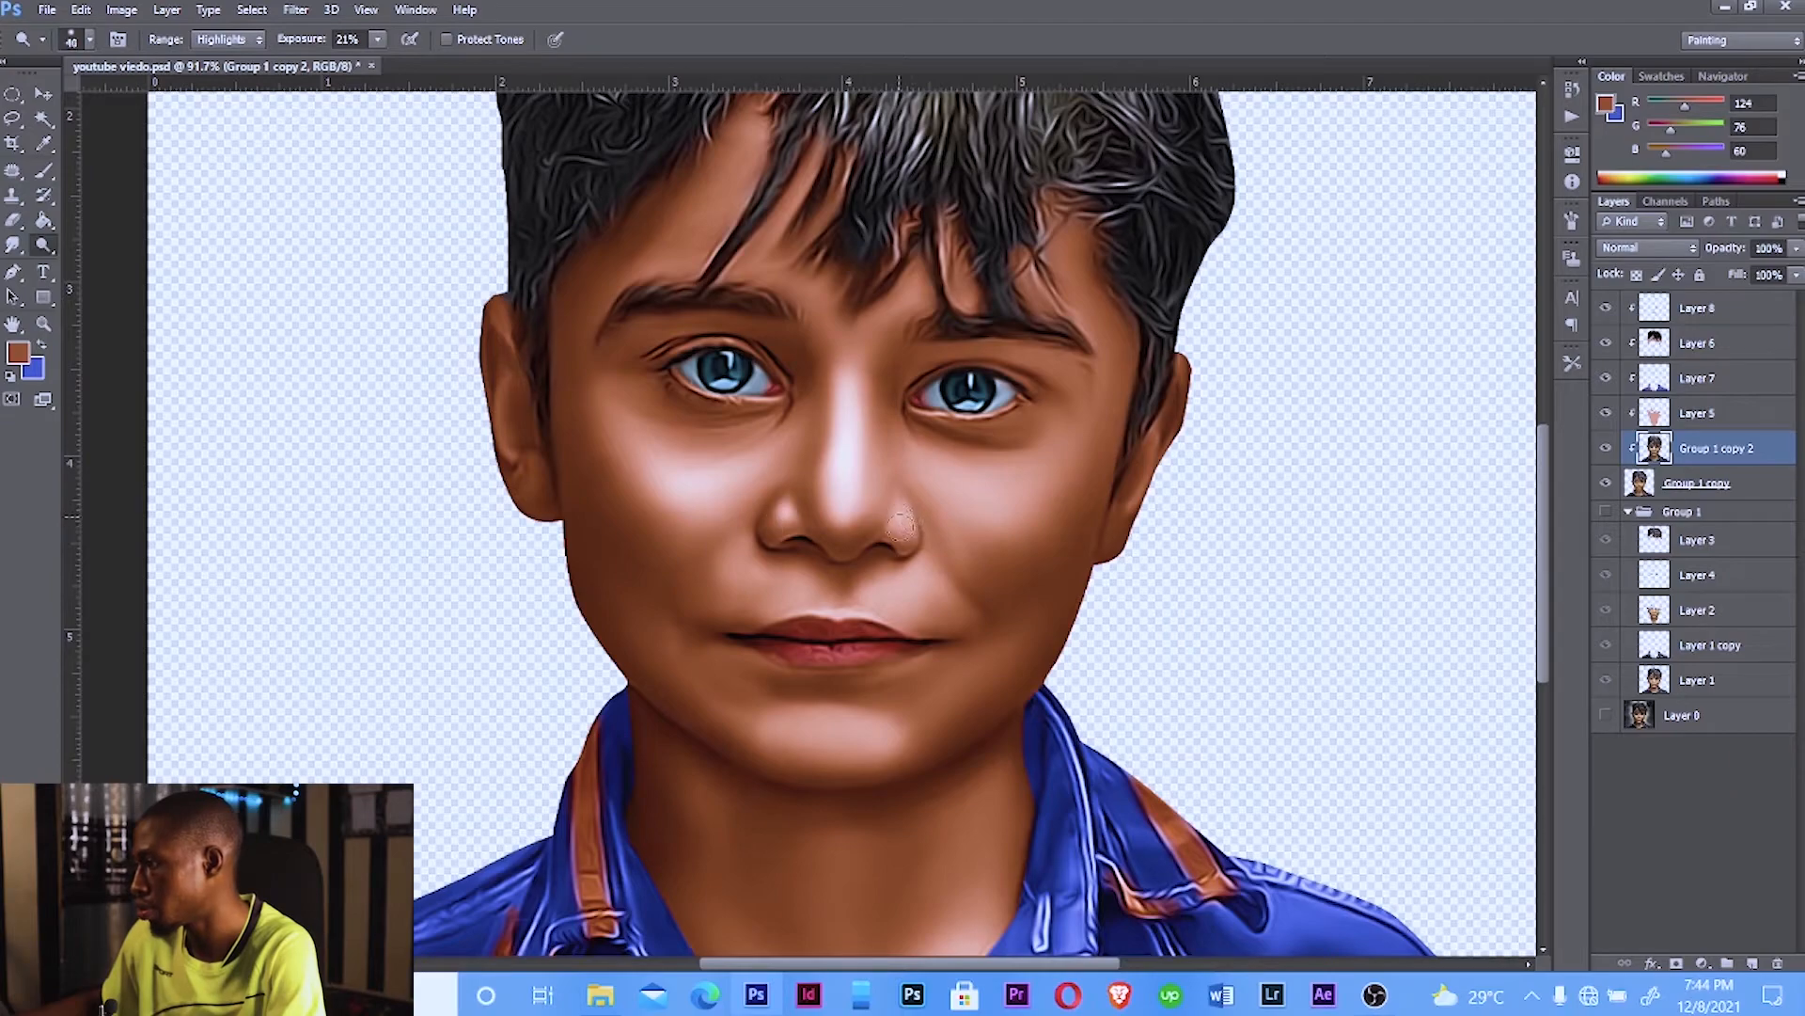
mouse_move(739, 571)
left_mouse_down()
mouse_move(814, 586)
mouse_move(795, 599)
mouse_move(892, 593)
left_mouse_up()
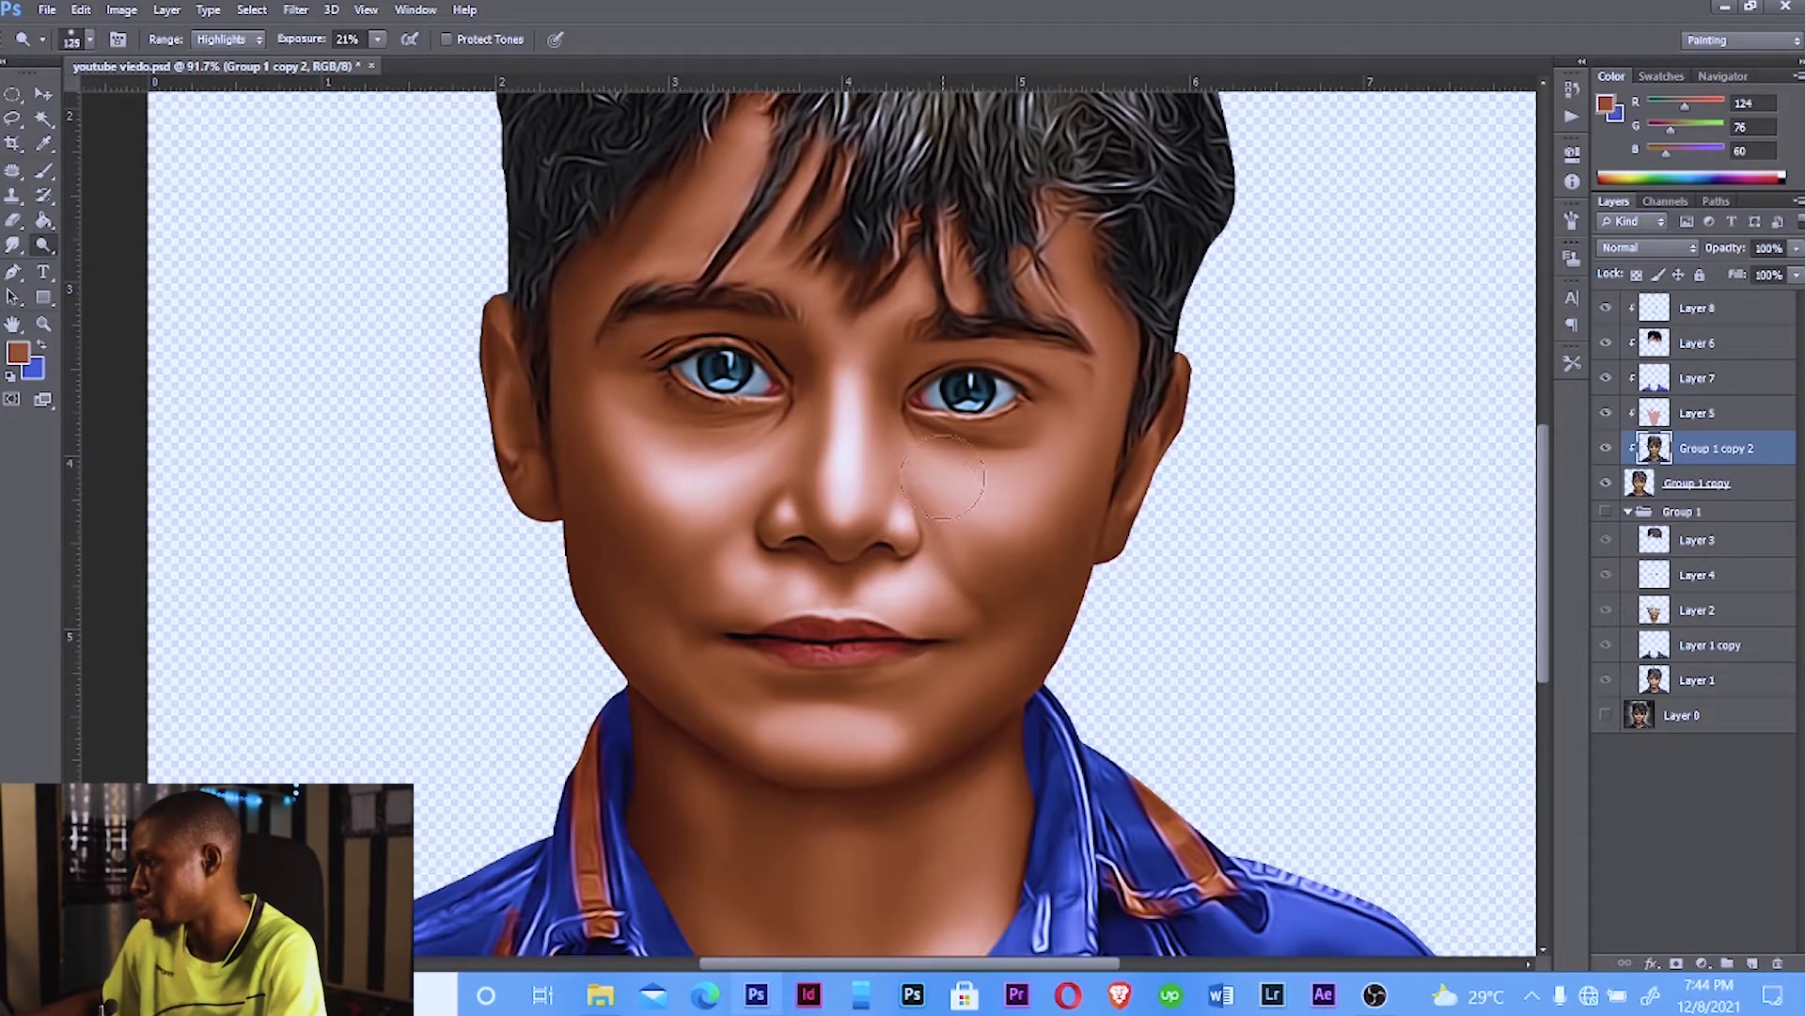
Step: Dodge the chin with a 90 px brush and the neck with brushes between 125 px and 150 px
scroll(944, 489, "down", 4)
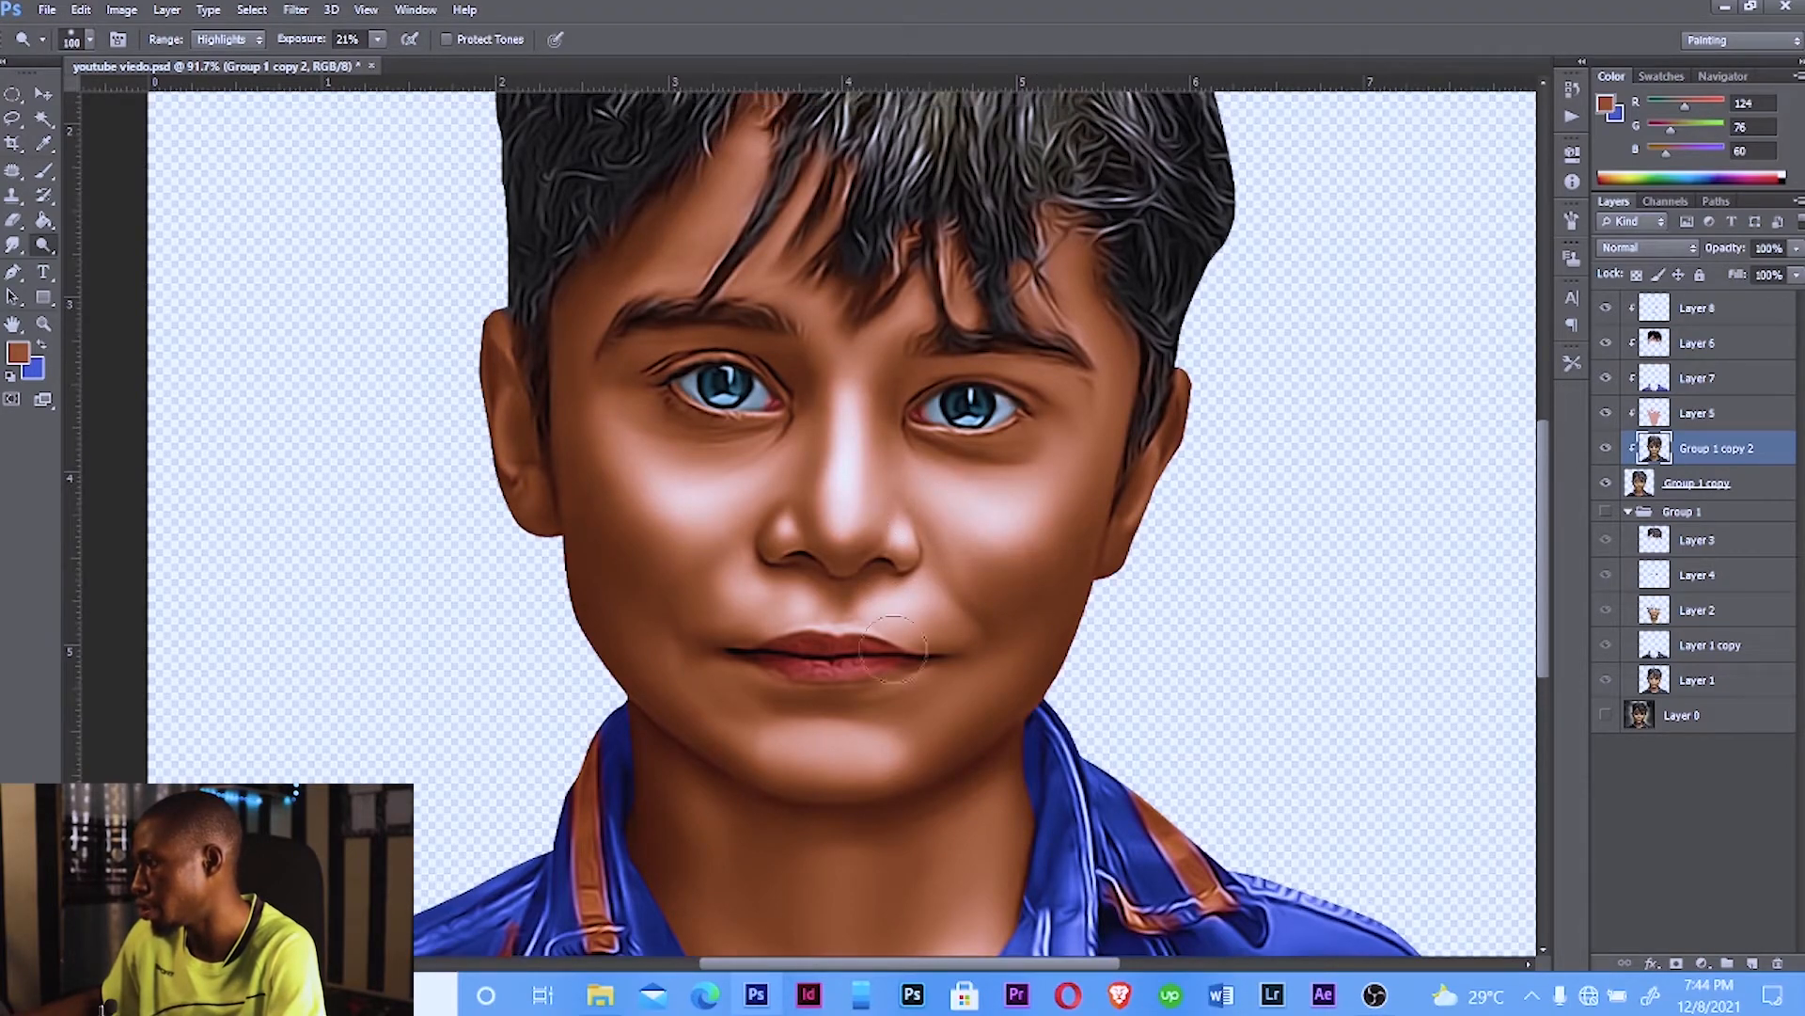
key("bracketleft")
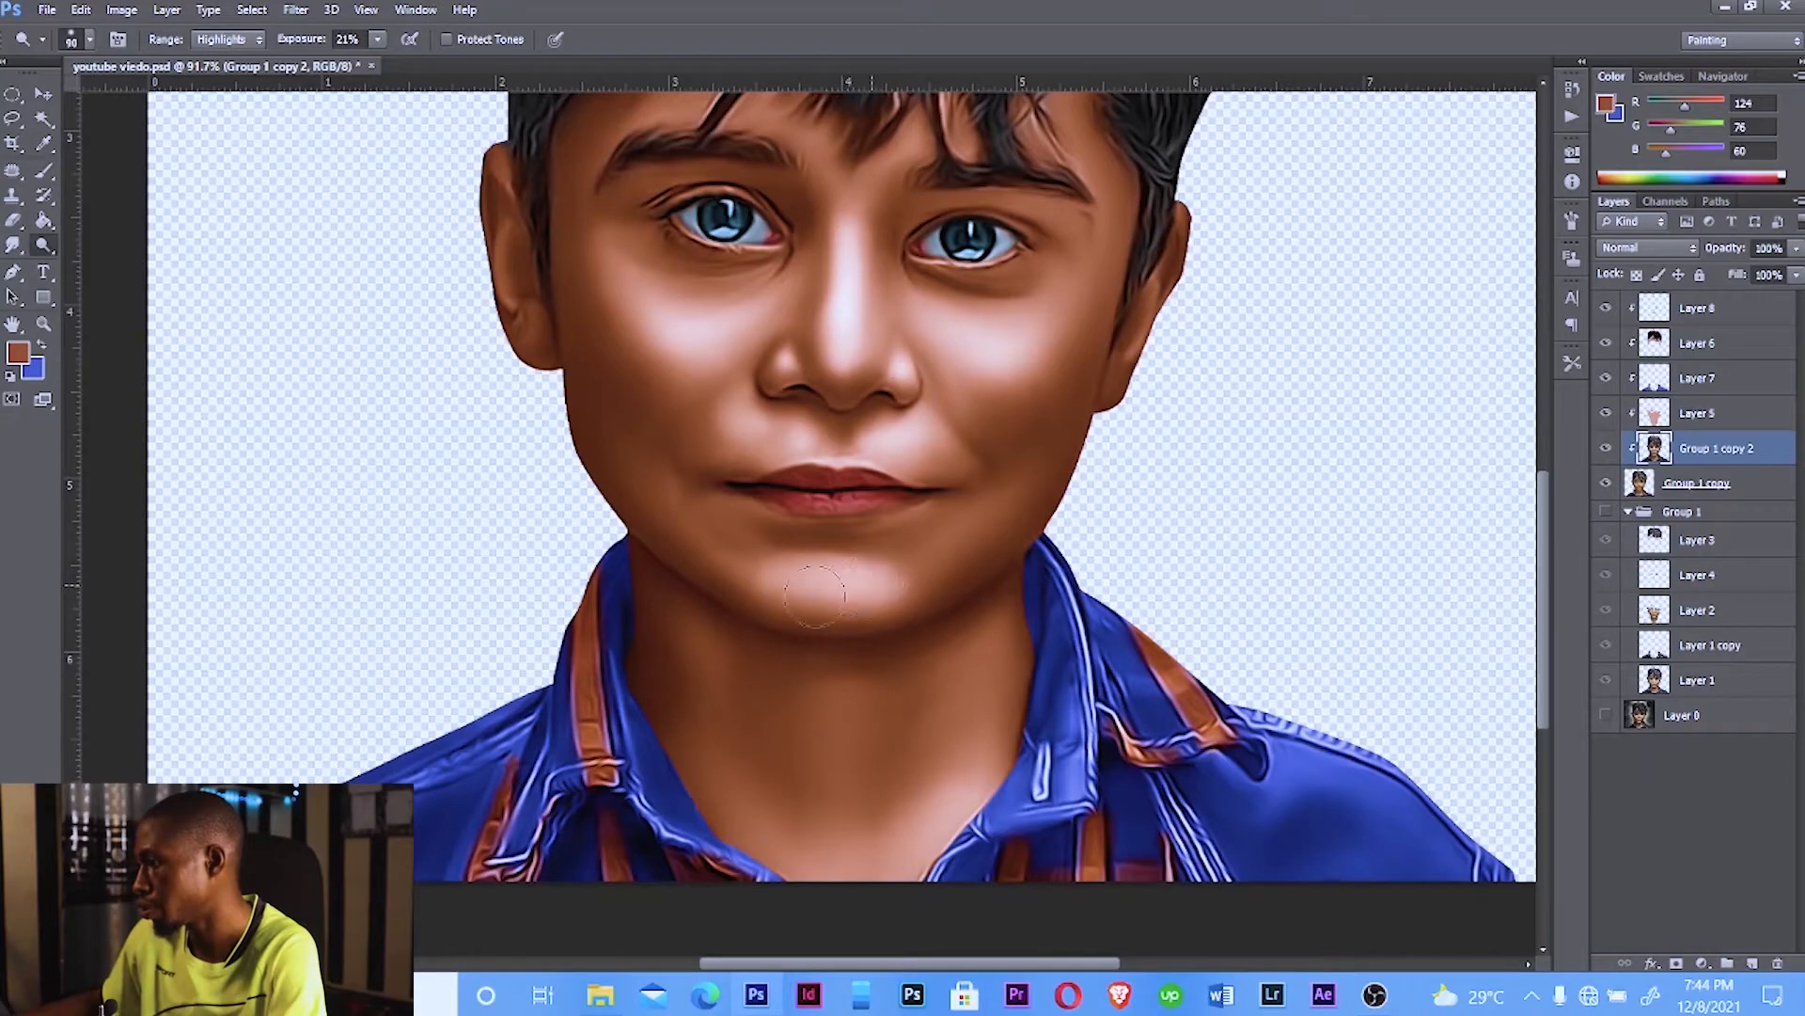
key("bracketright")
key("bracketright")
key("bracketright")
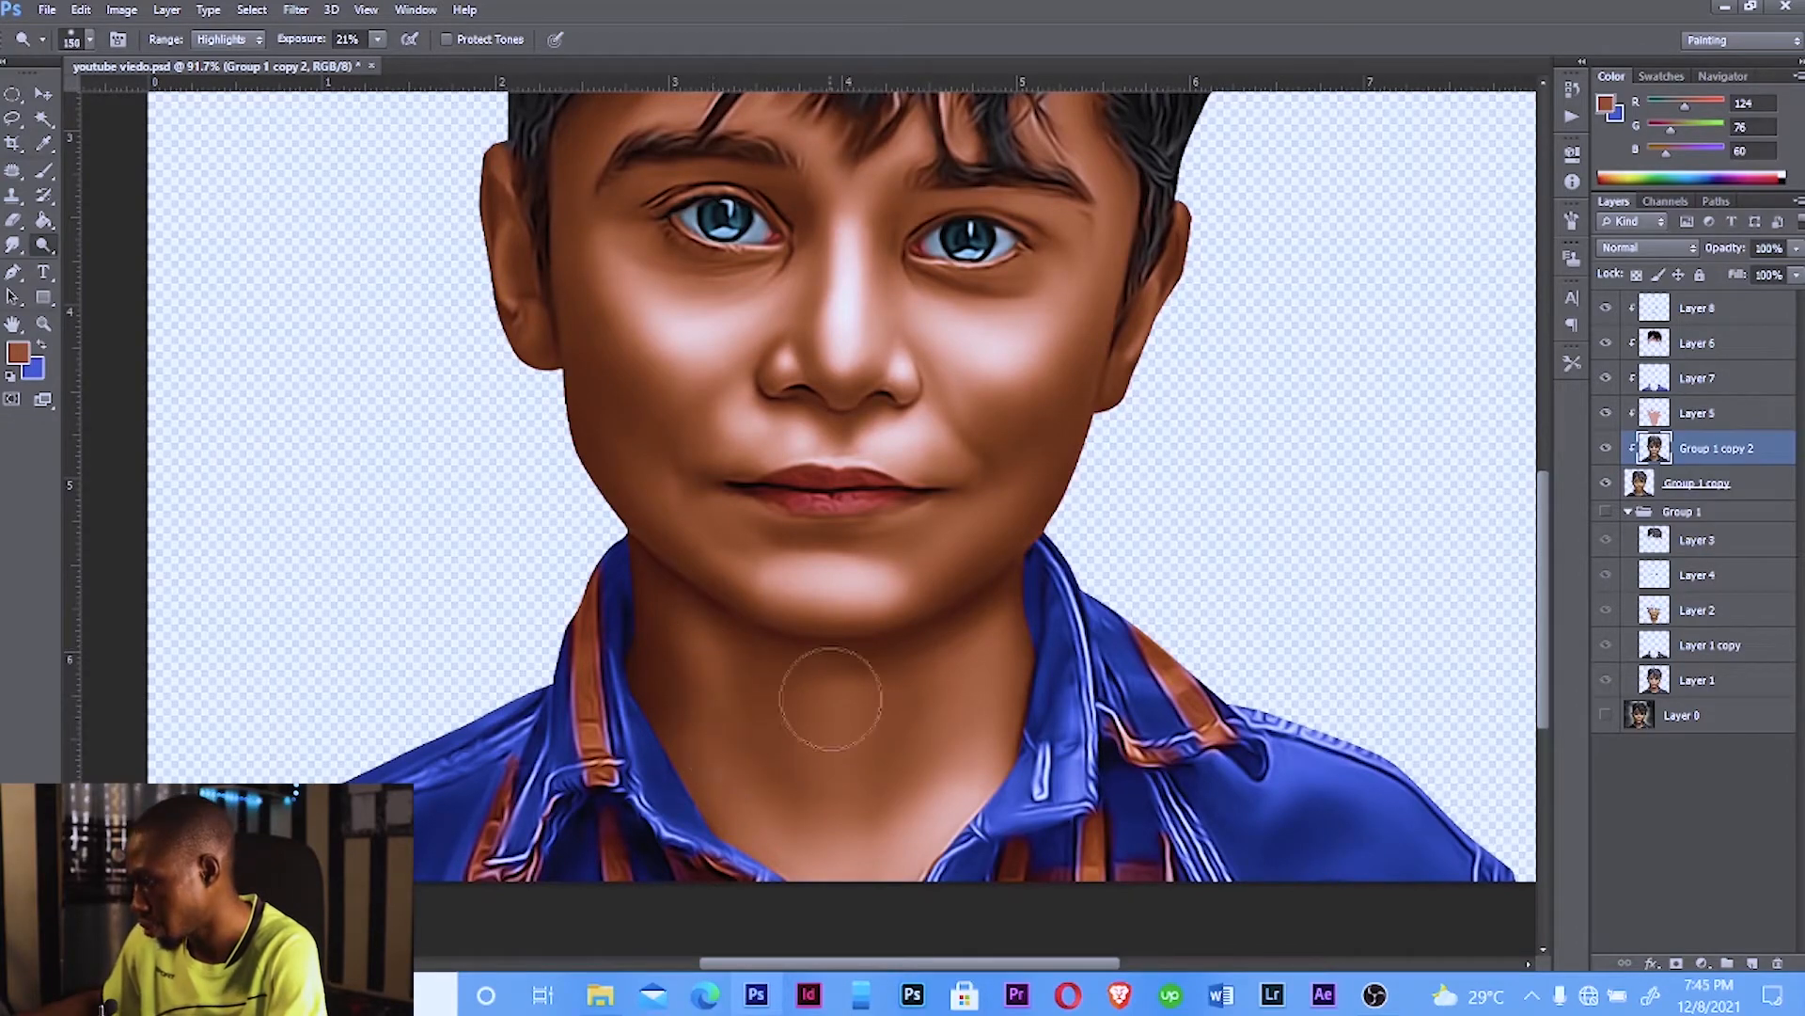
mouse_move(830, 698)
left_mouse_down()
mouse_move(832, 779)
mouse_move(835, 718)
mouse_move(914, 780)
left_mouse_up()
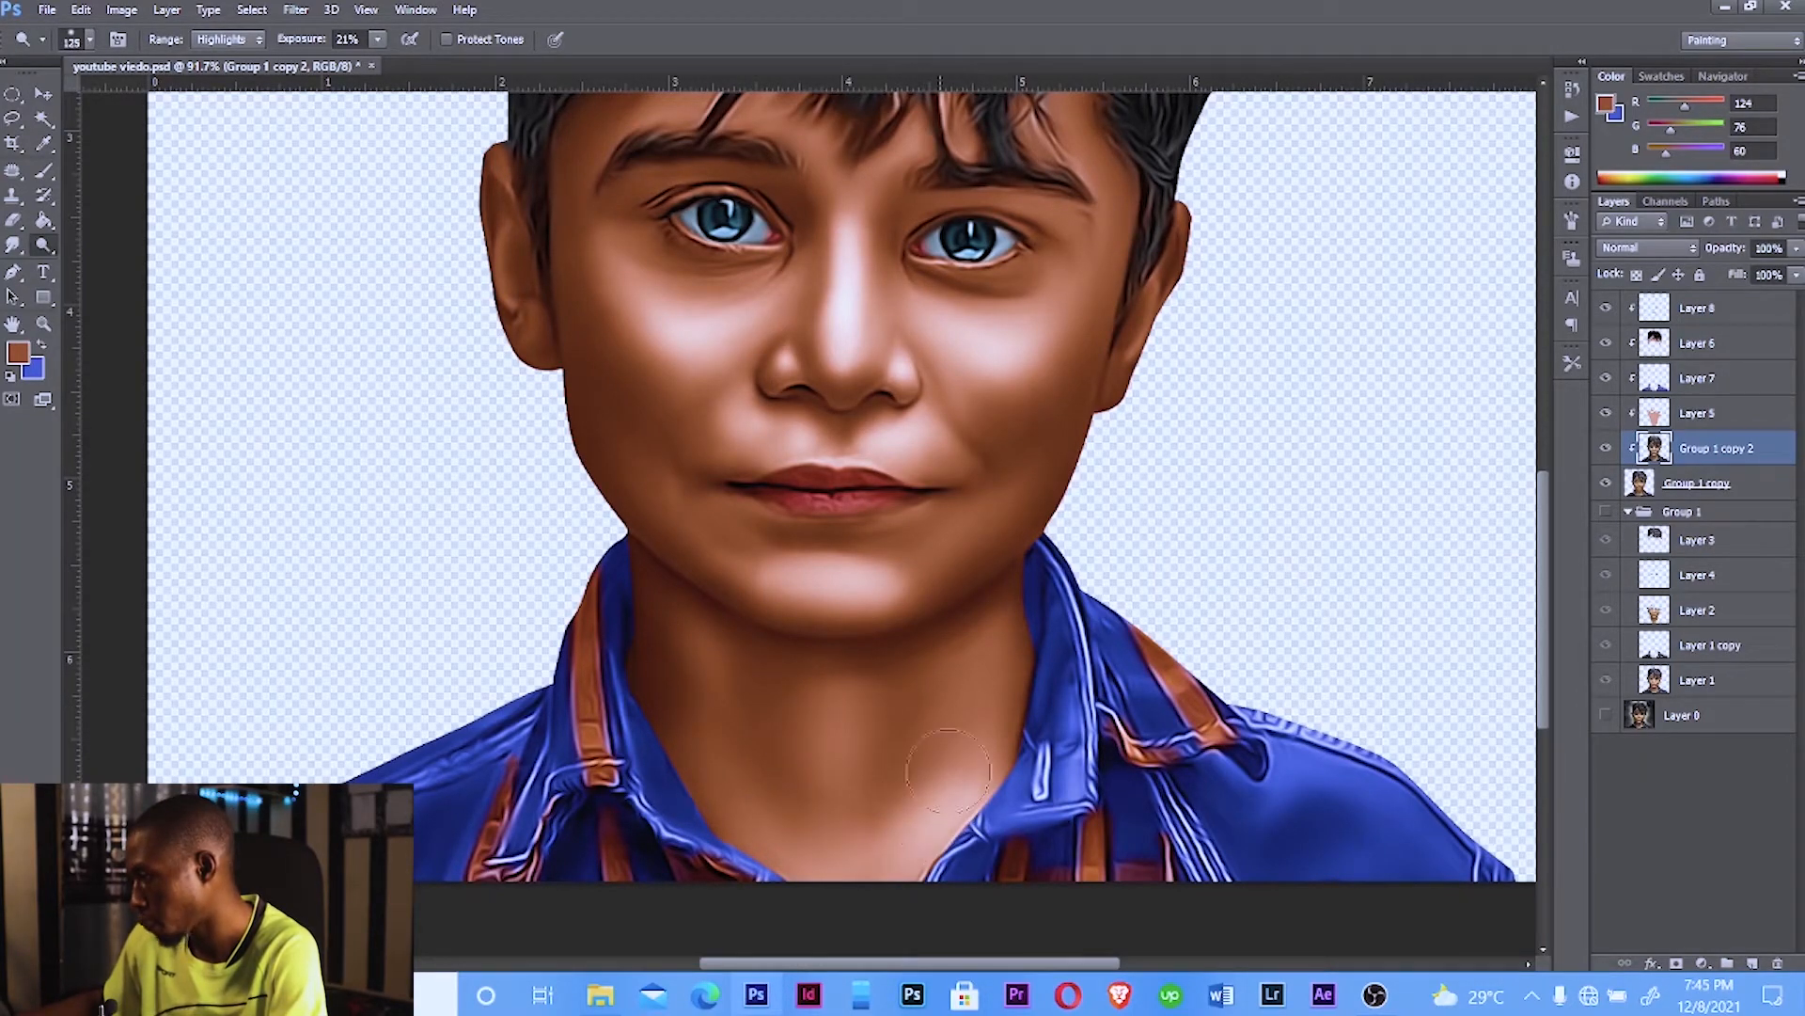
Step: Dodge the bridge of the nose and the forehead between the hair strands, using brushes between 70 px and 125 px
scroll(985, 597, "up", 3)
scroll(986, 592, "up", 1)
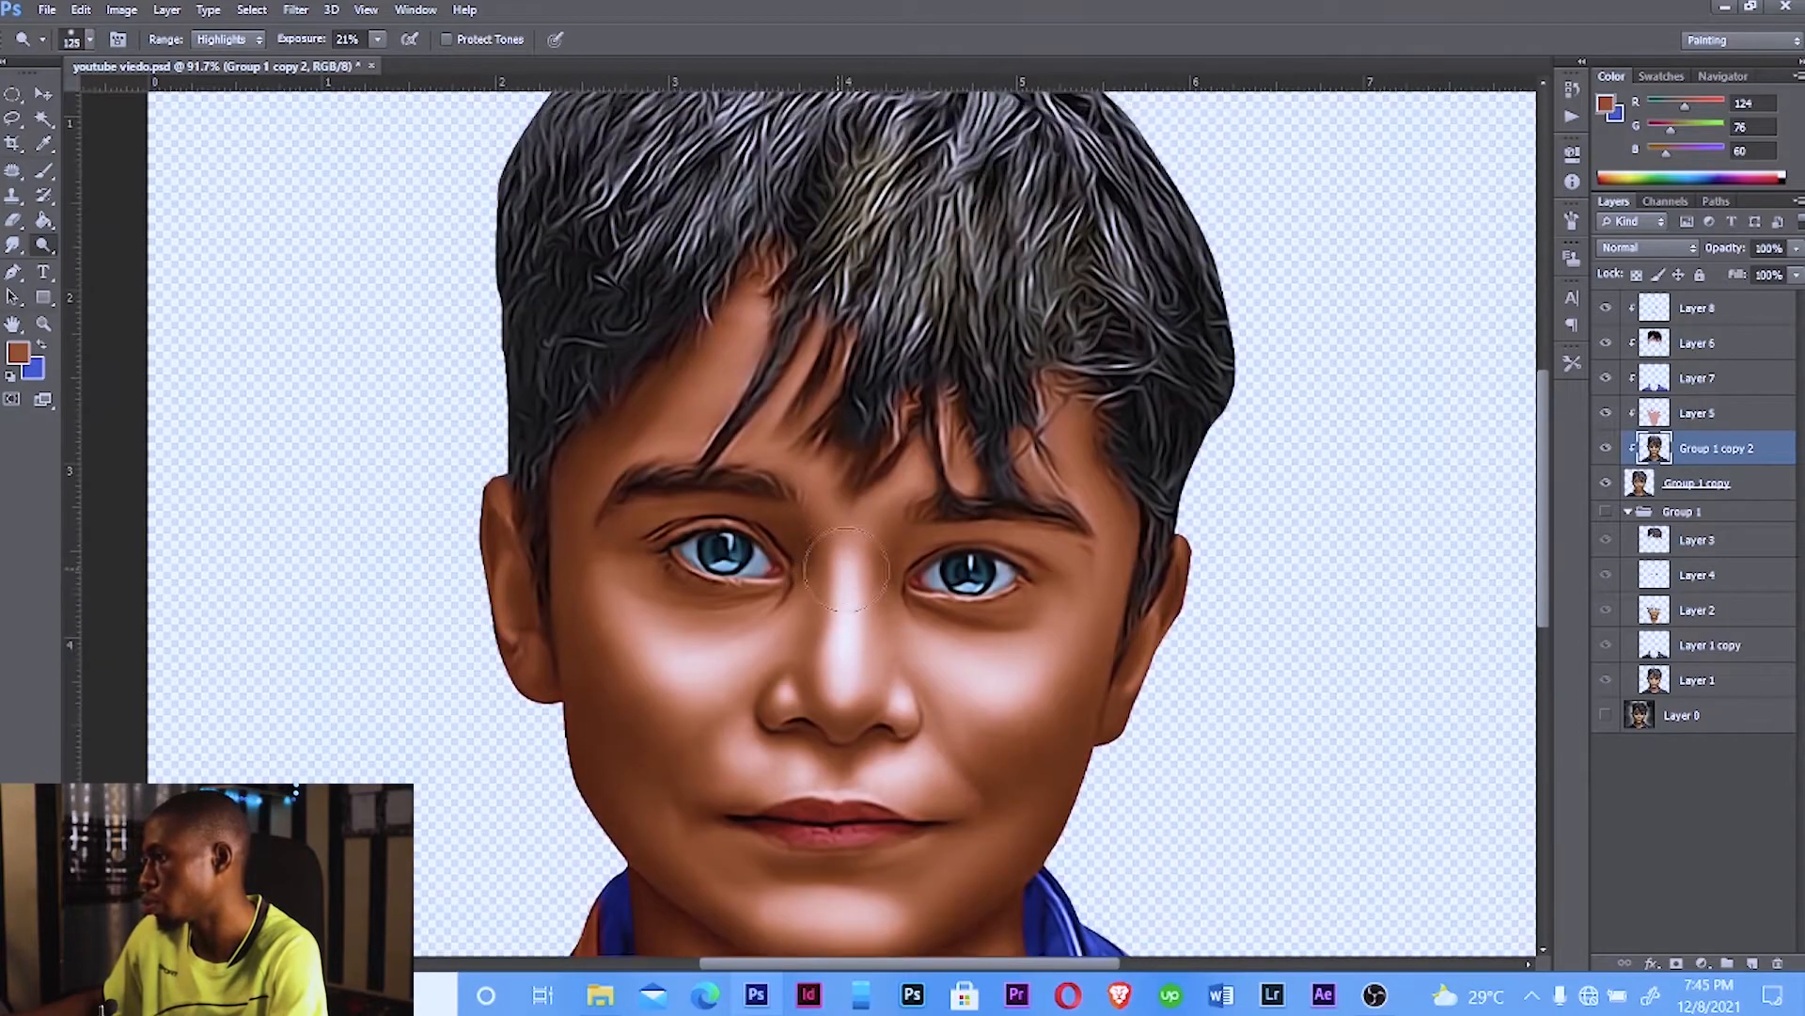
key("bracketleft")
key("bracketleft")
key("bracketleft")
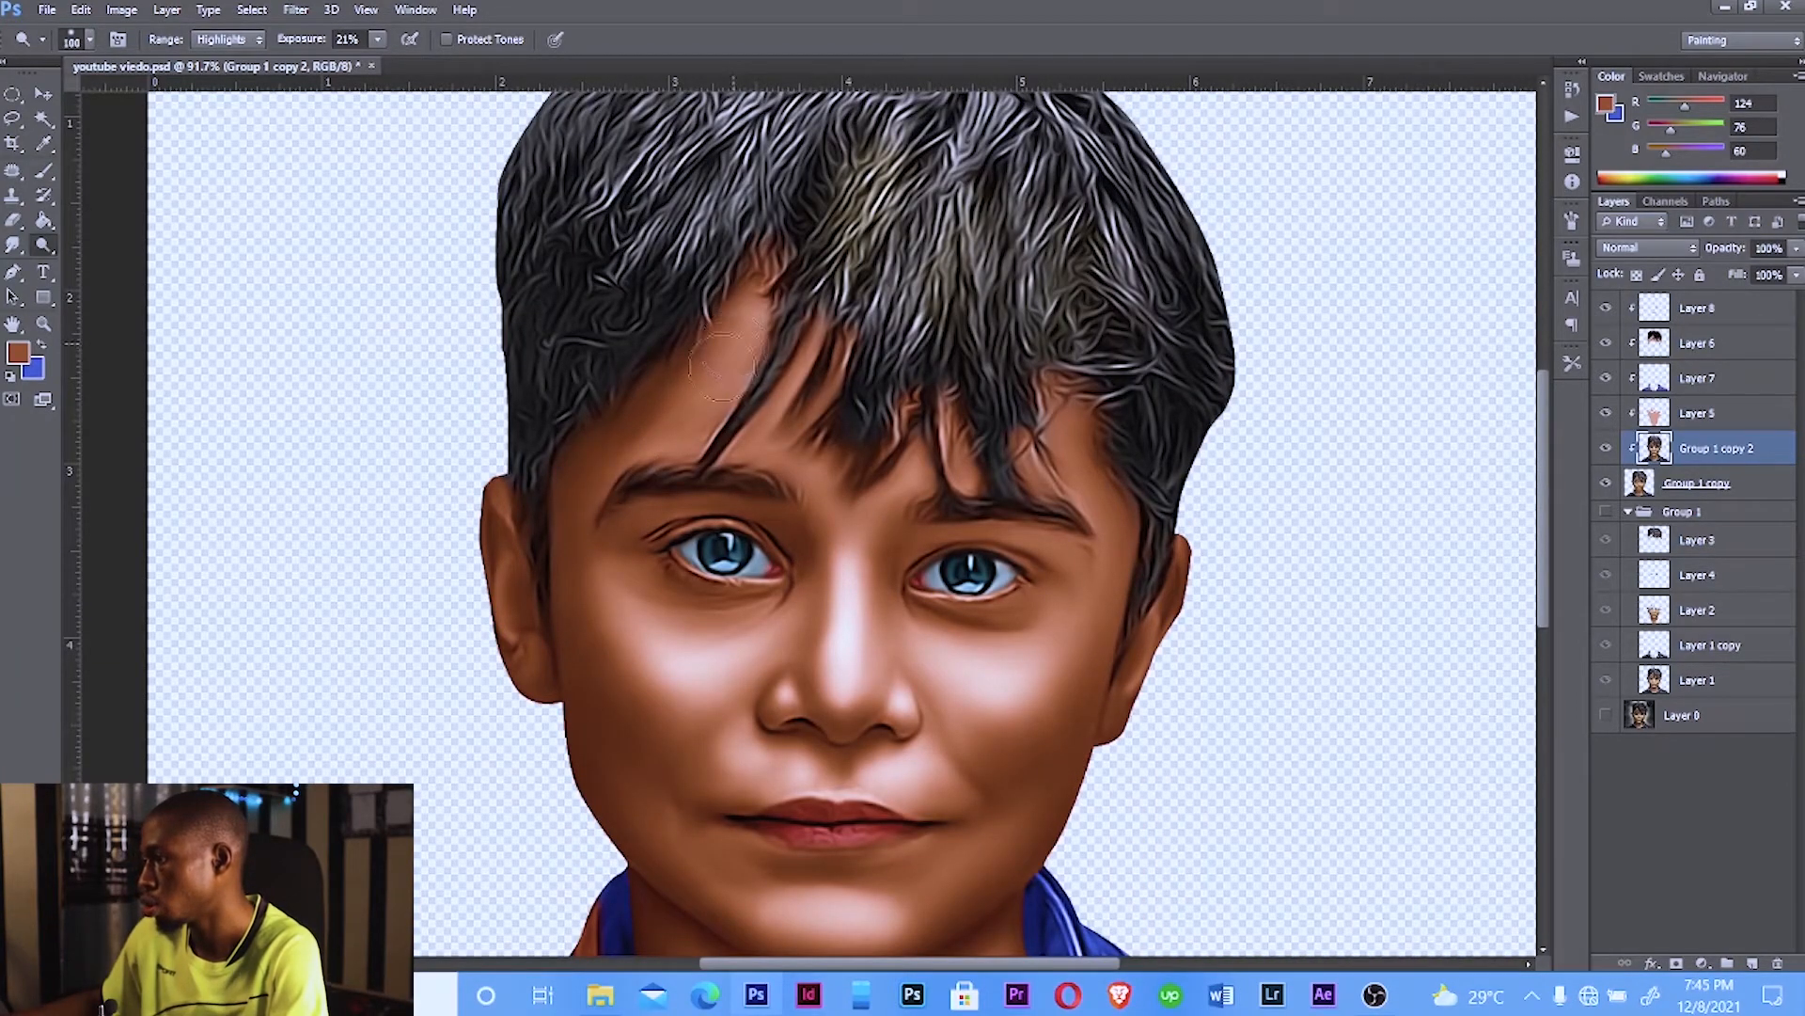
mouse_move(724, 365)
left_mouse_down()
mouse_move(668, 429)
mouse_move(725, 367)
mouse_move(697, 436)
mouse_move(787, 446)
left_mouse_up()
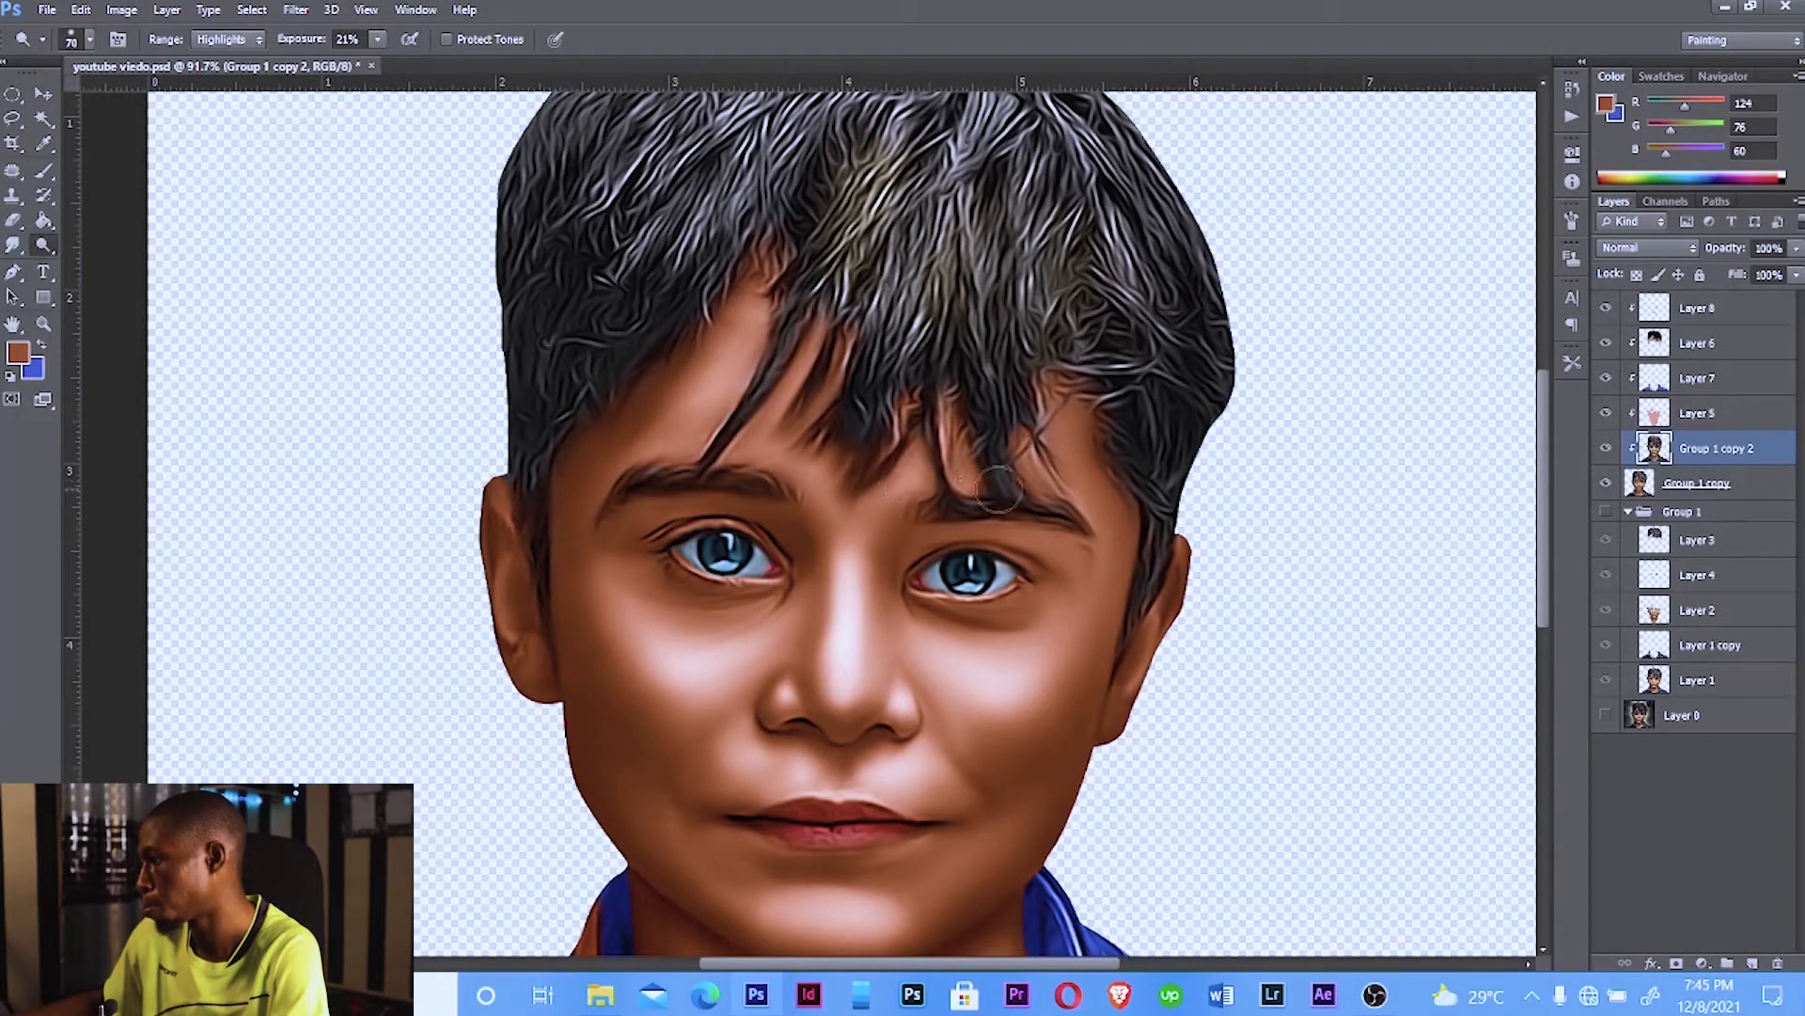
Step: Dodge the eyelids and the skin around both eyes, using small brushes between 25 px and 40 px
key("bracketleft")
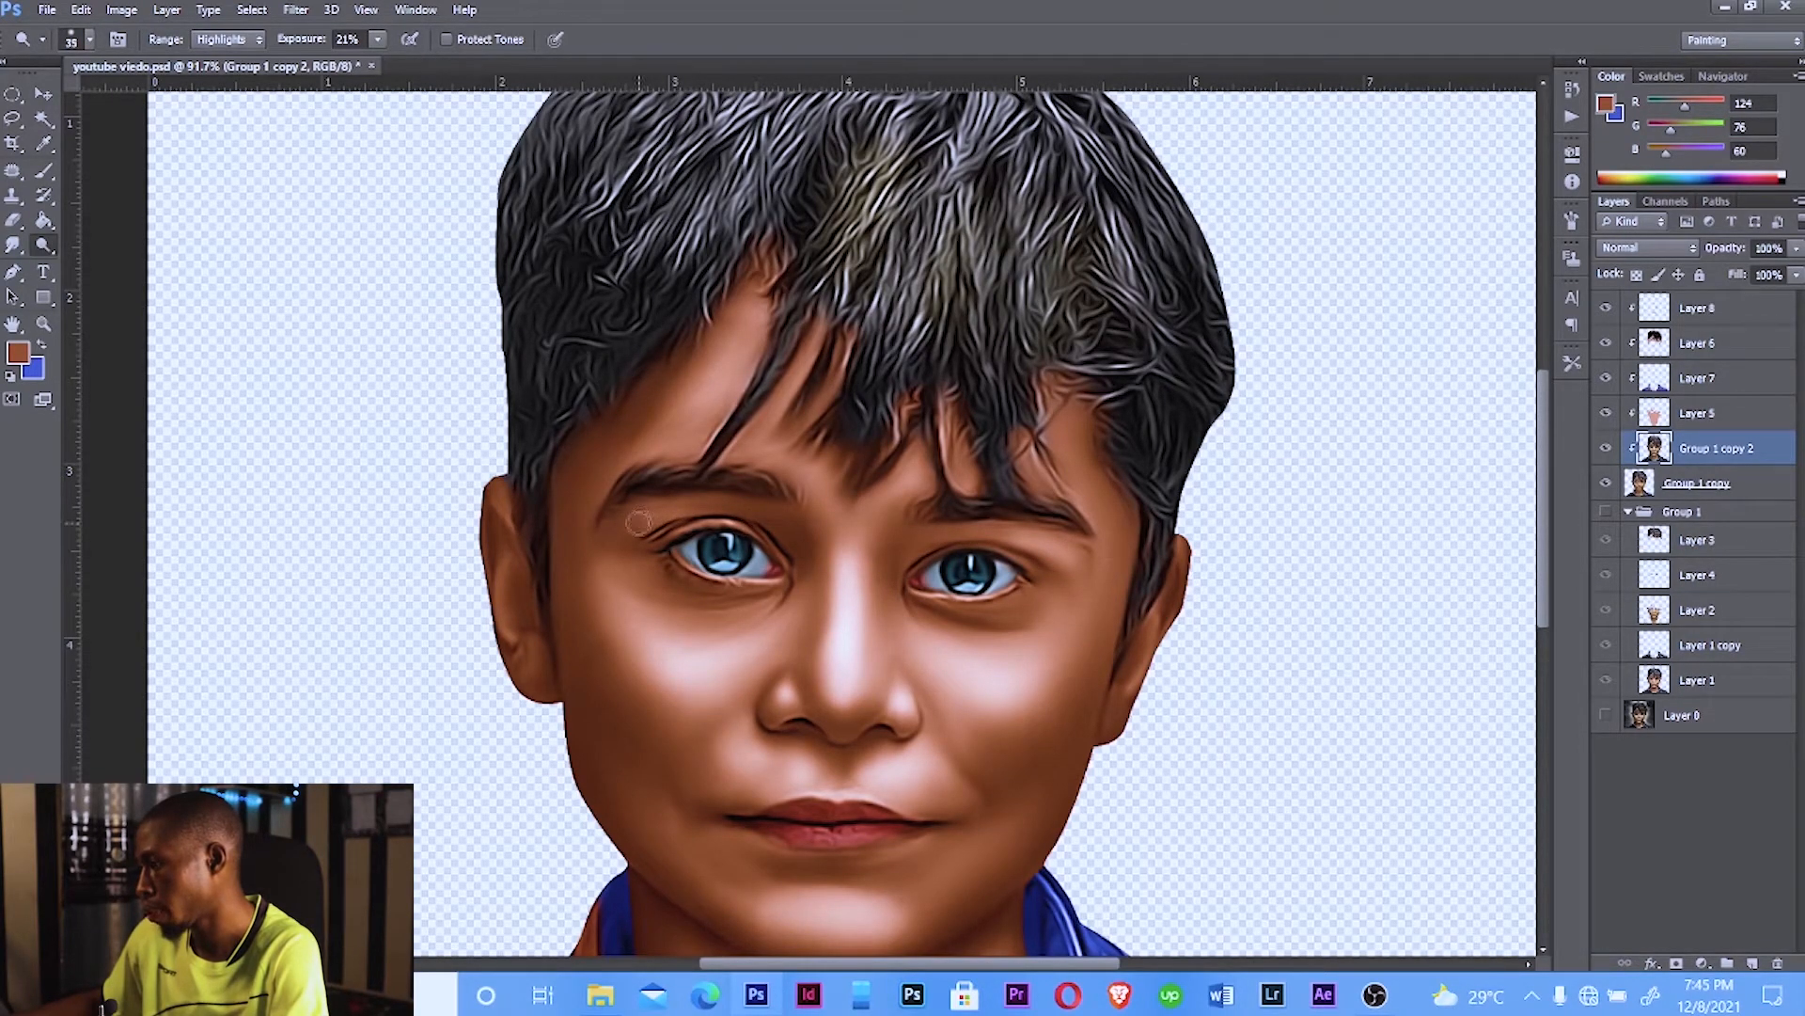
key("bracketleft")
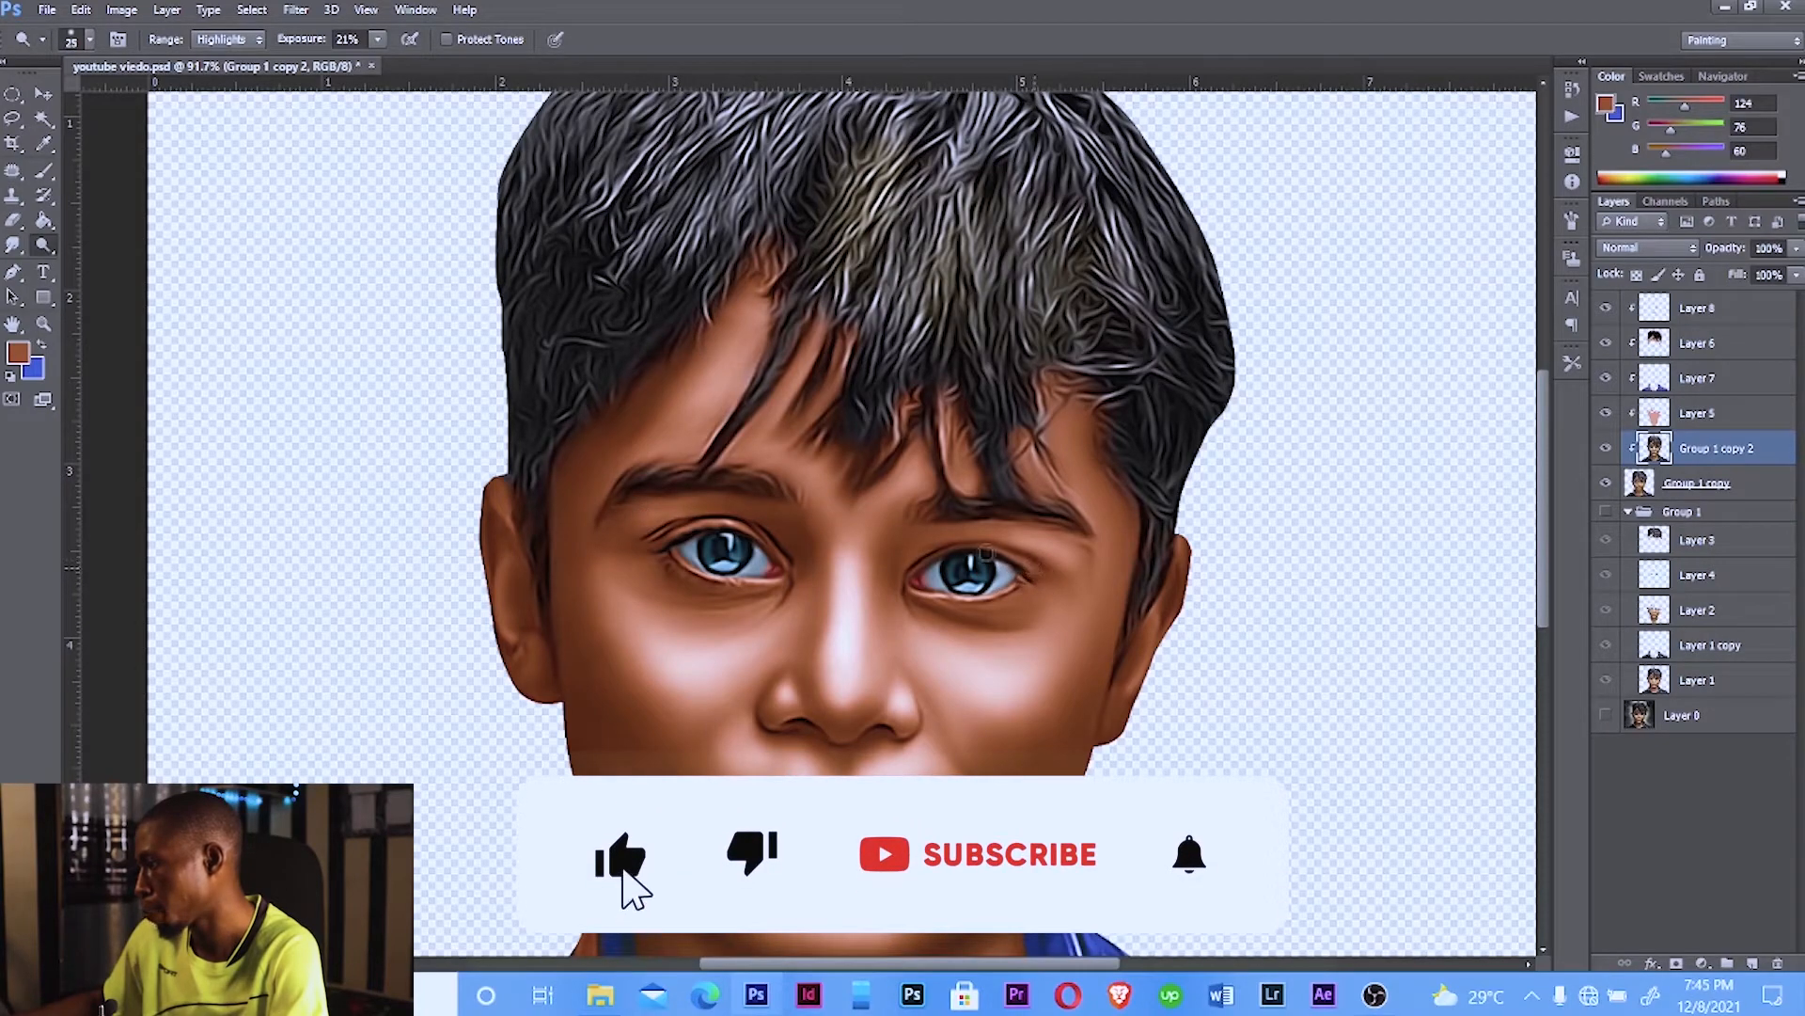
key("bracketright")
key("bracketright")
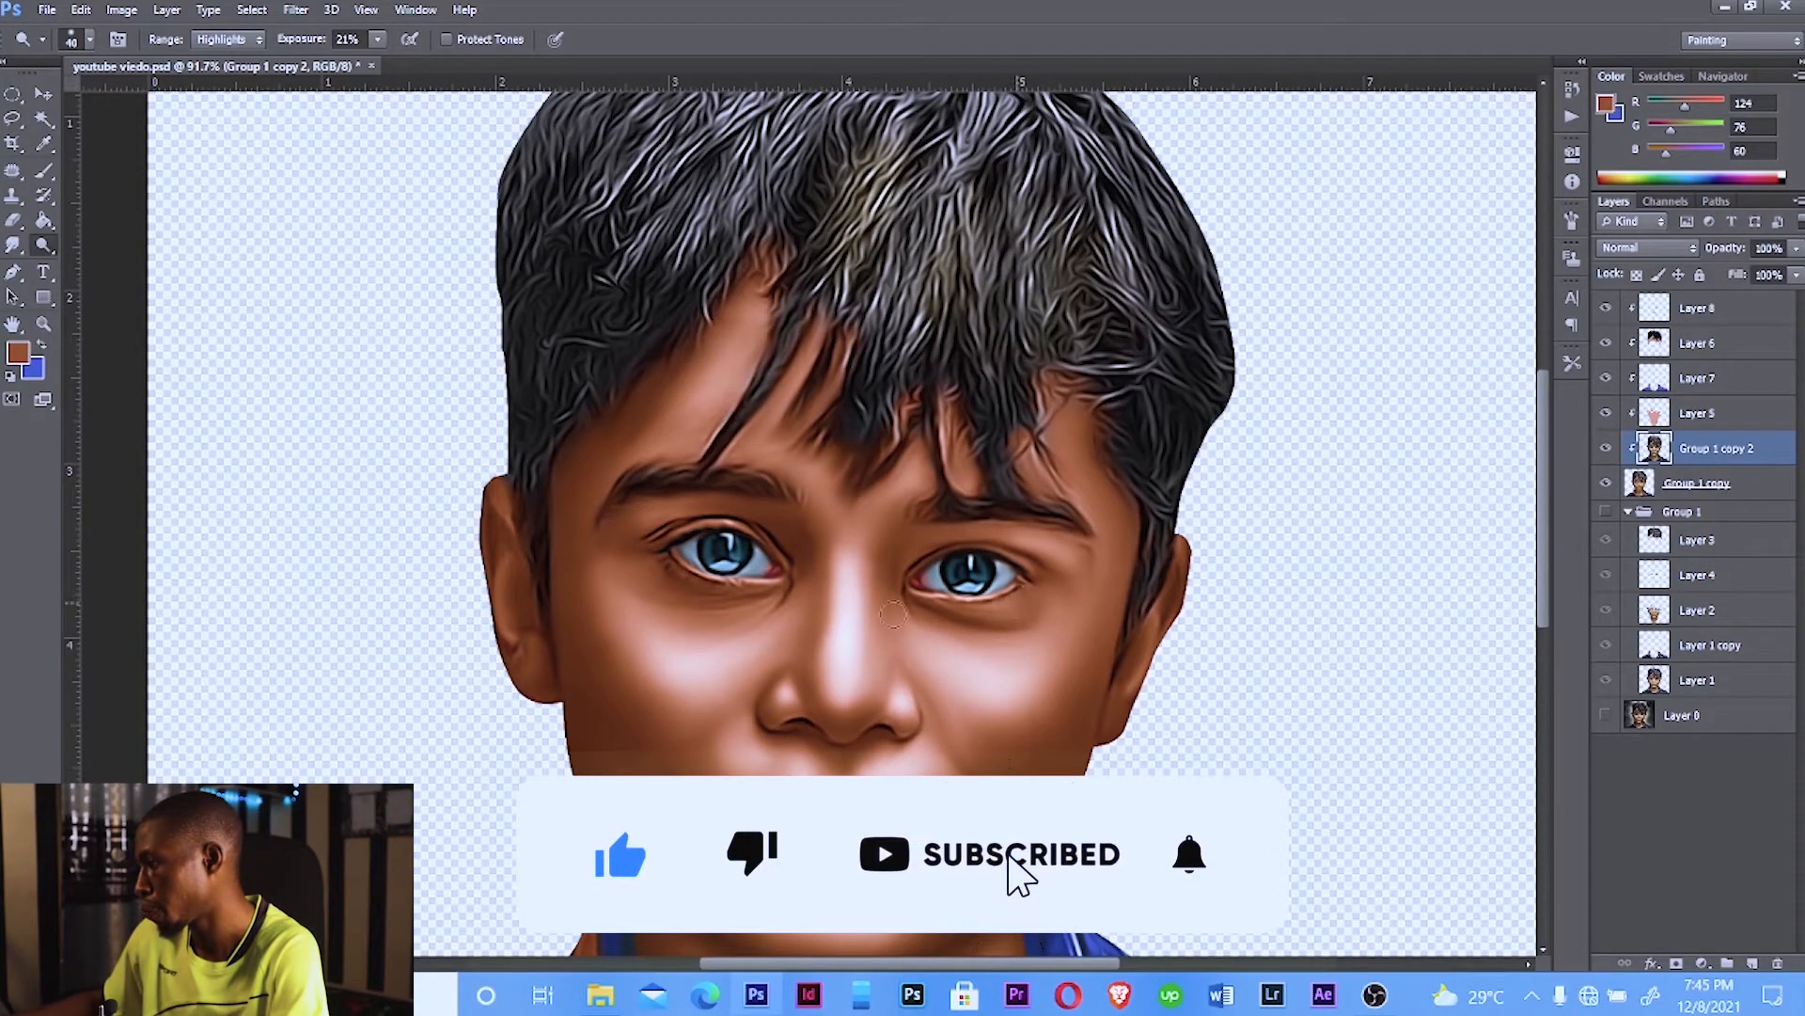
key("bracketleft")
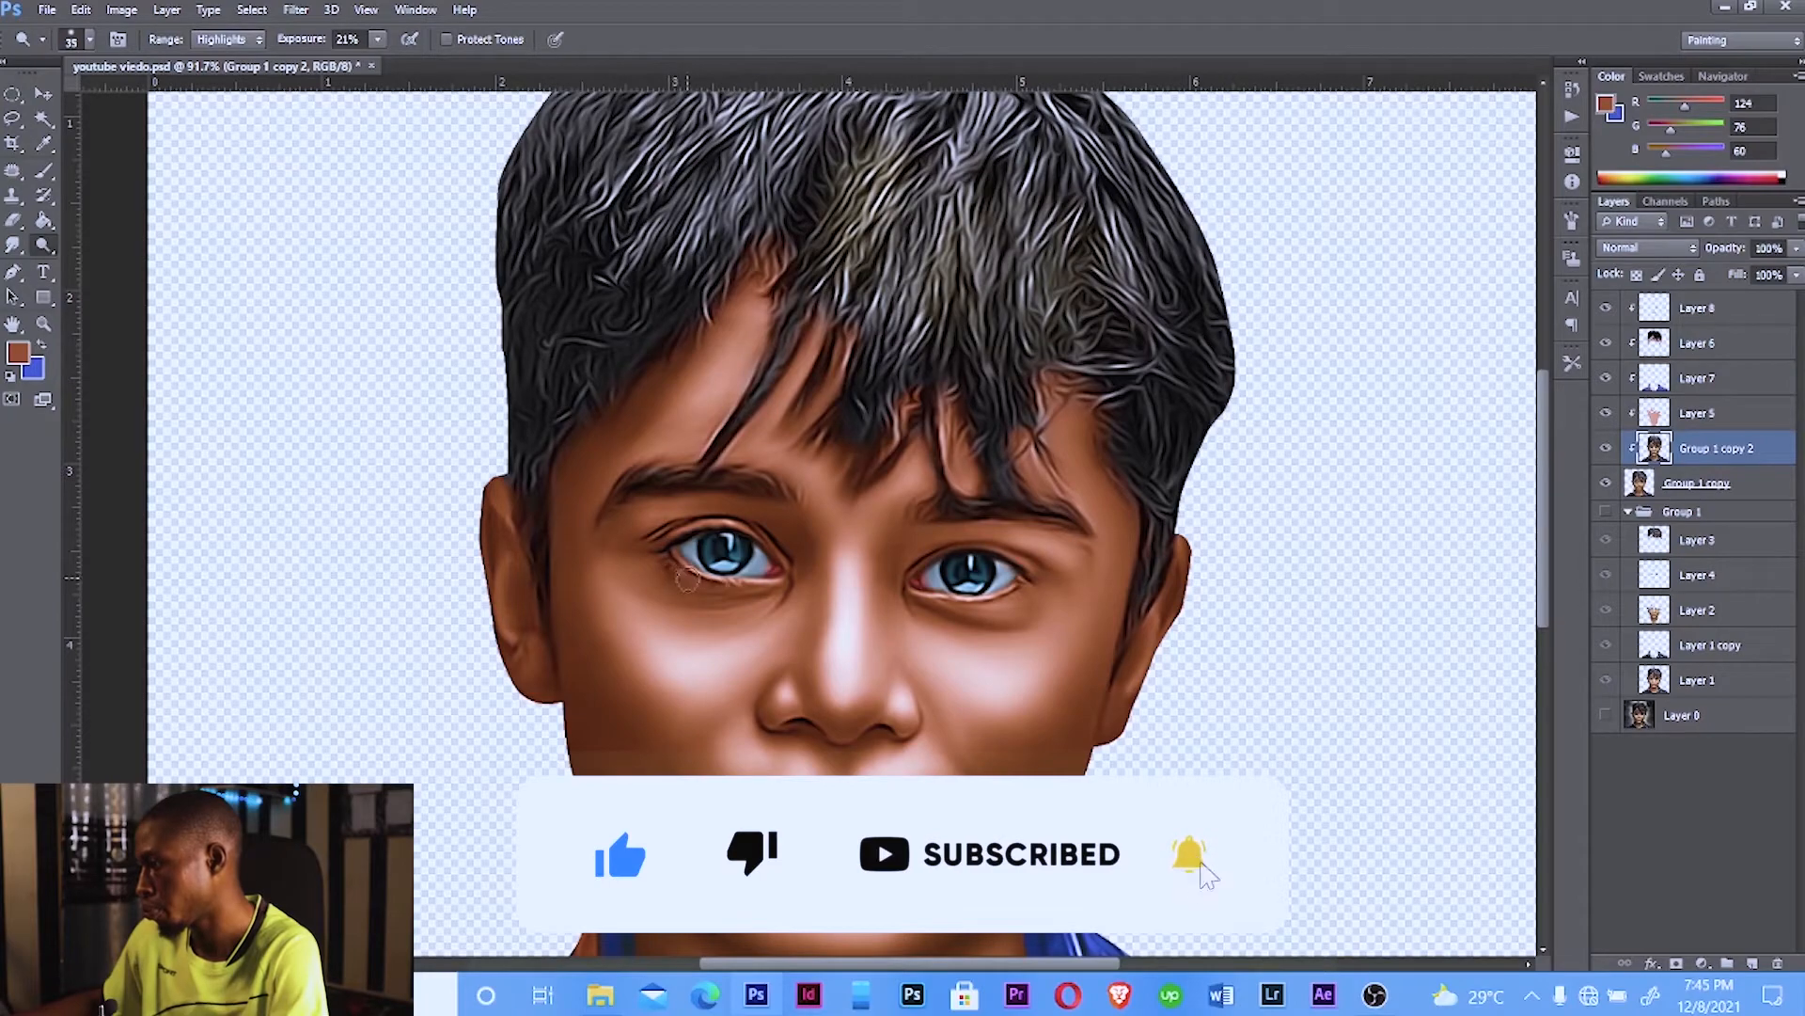
Step: Dodge highlights on the ears and the lips with a 40 px brush
scroll(1119, 638, "down", 3)
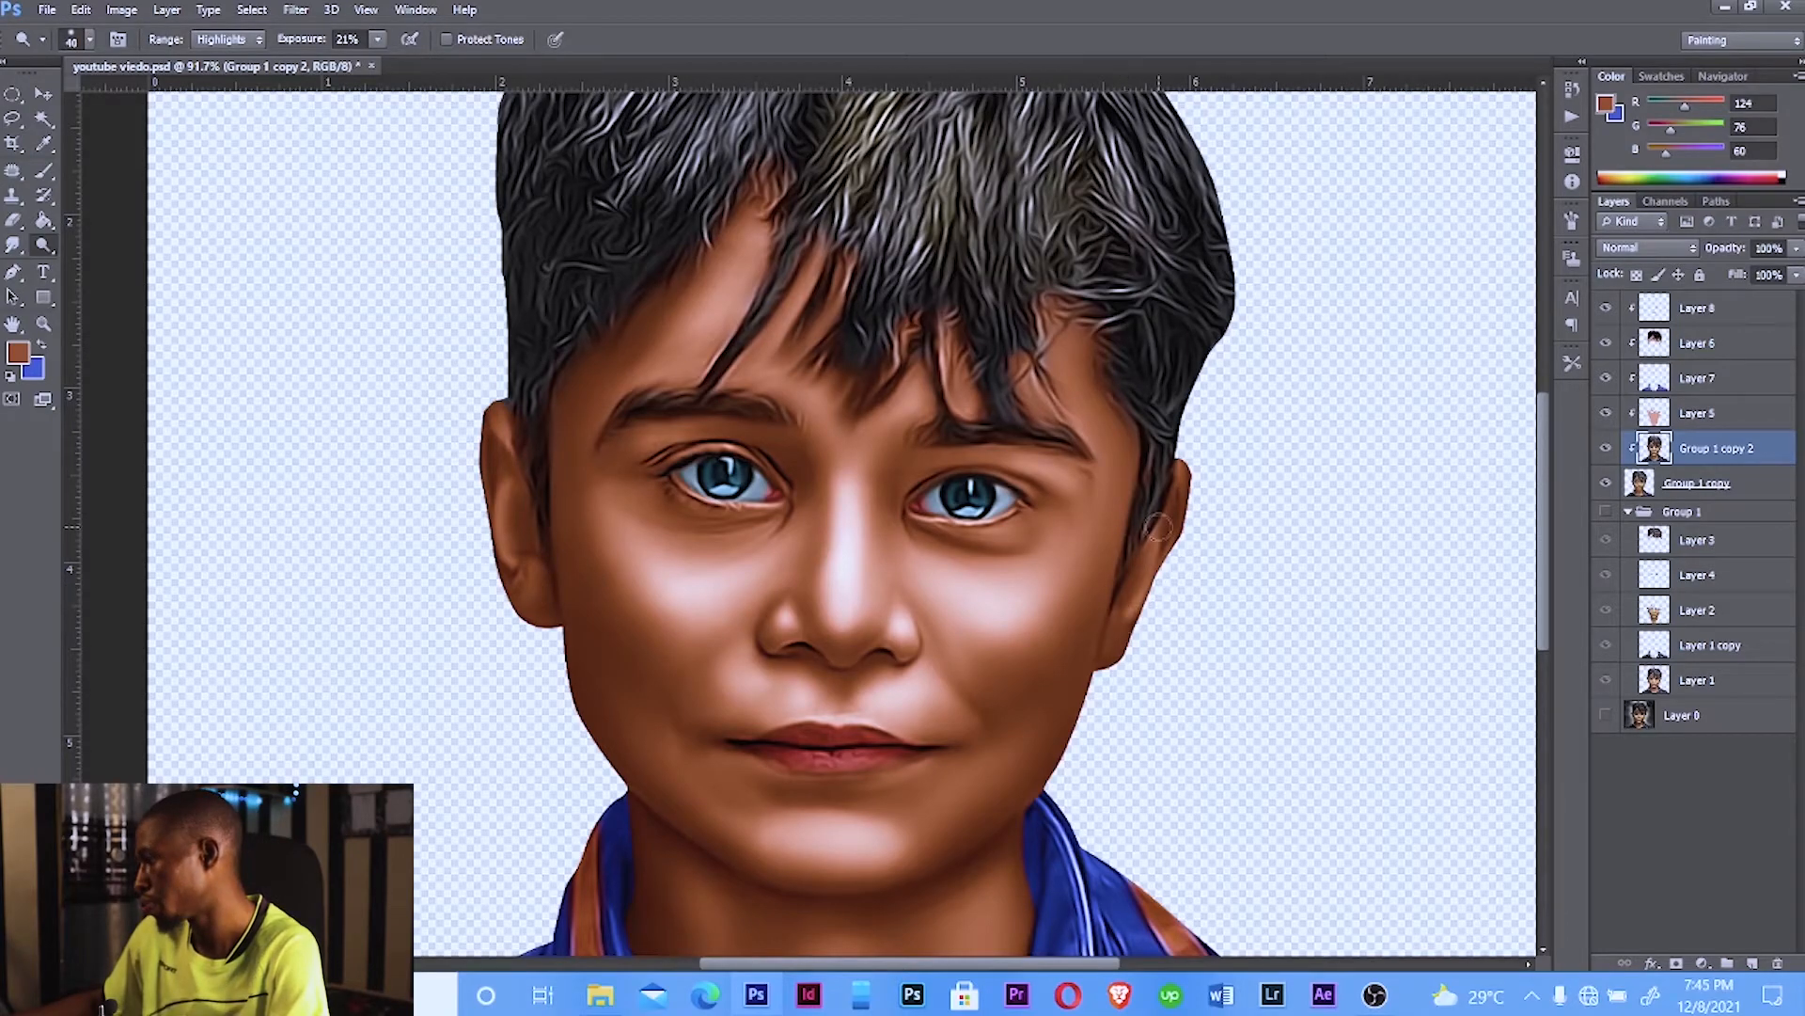
scroll(1157, 526, "down", 10)
scroll(820, 557, "down", 5)
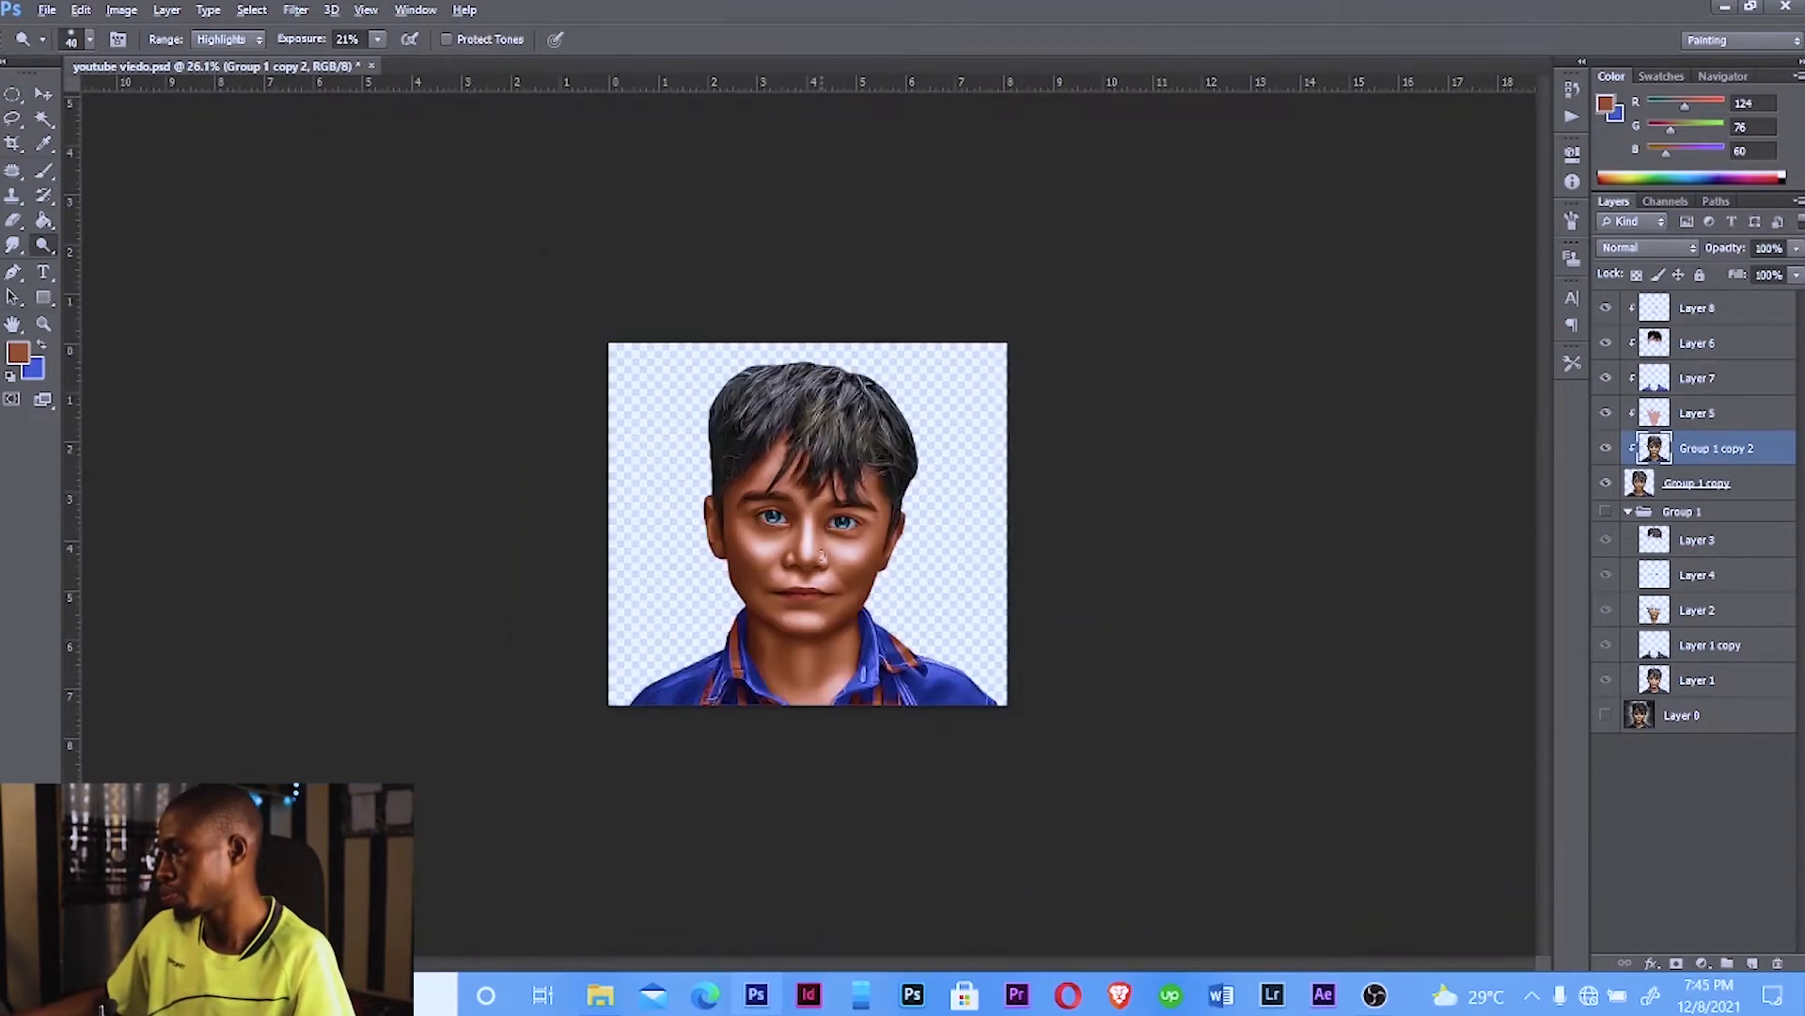
scroll(821, 557, "up", 5)
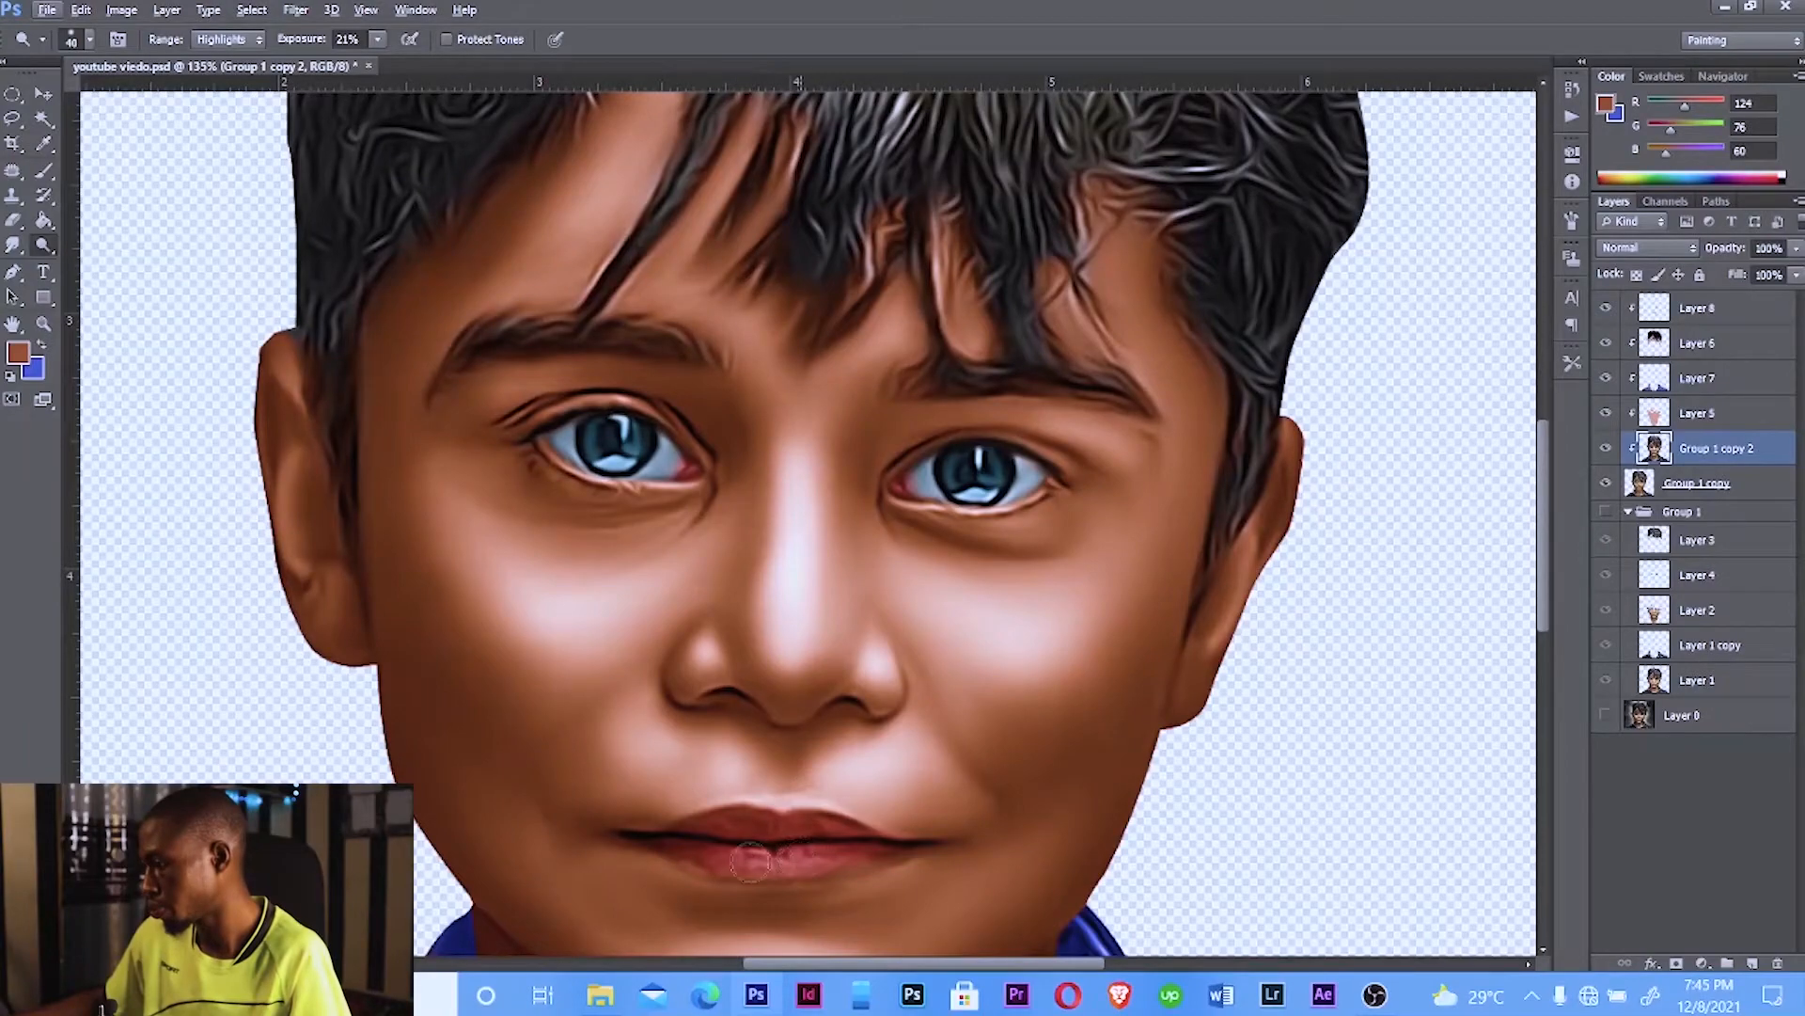
mouse_move(745, 861)
left_mouse_down()
mouse_move(821, 859)
mouse_move(749, 832)
left_mouse_up()
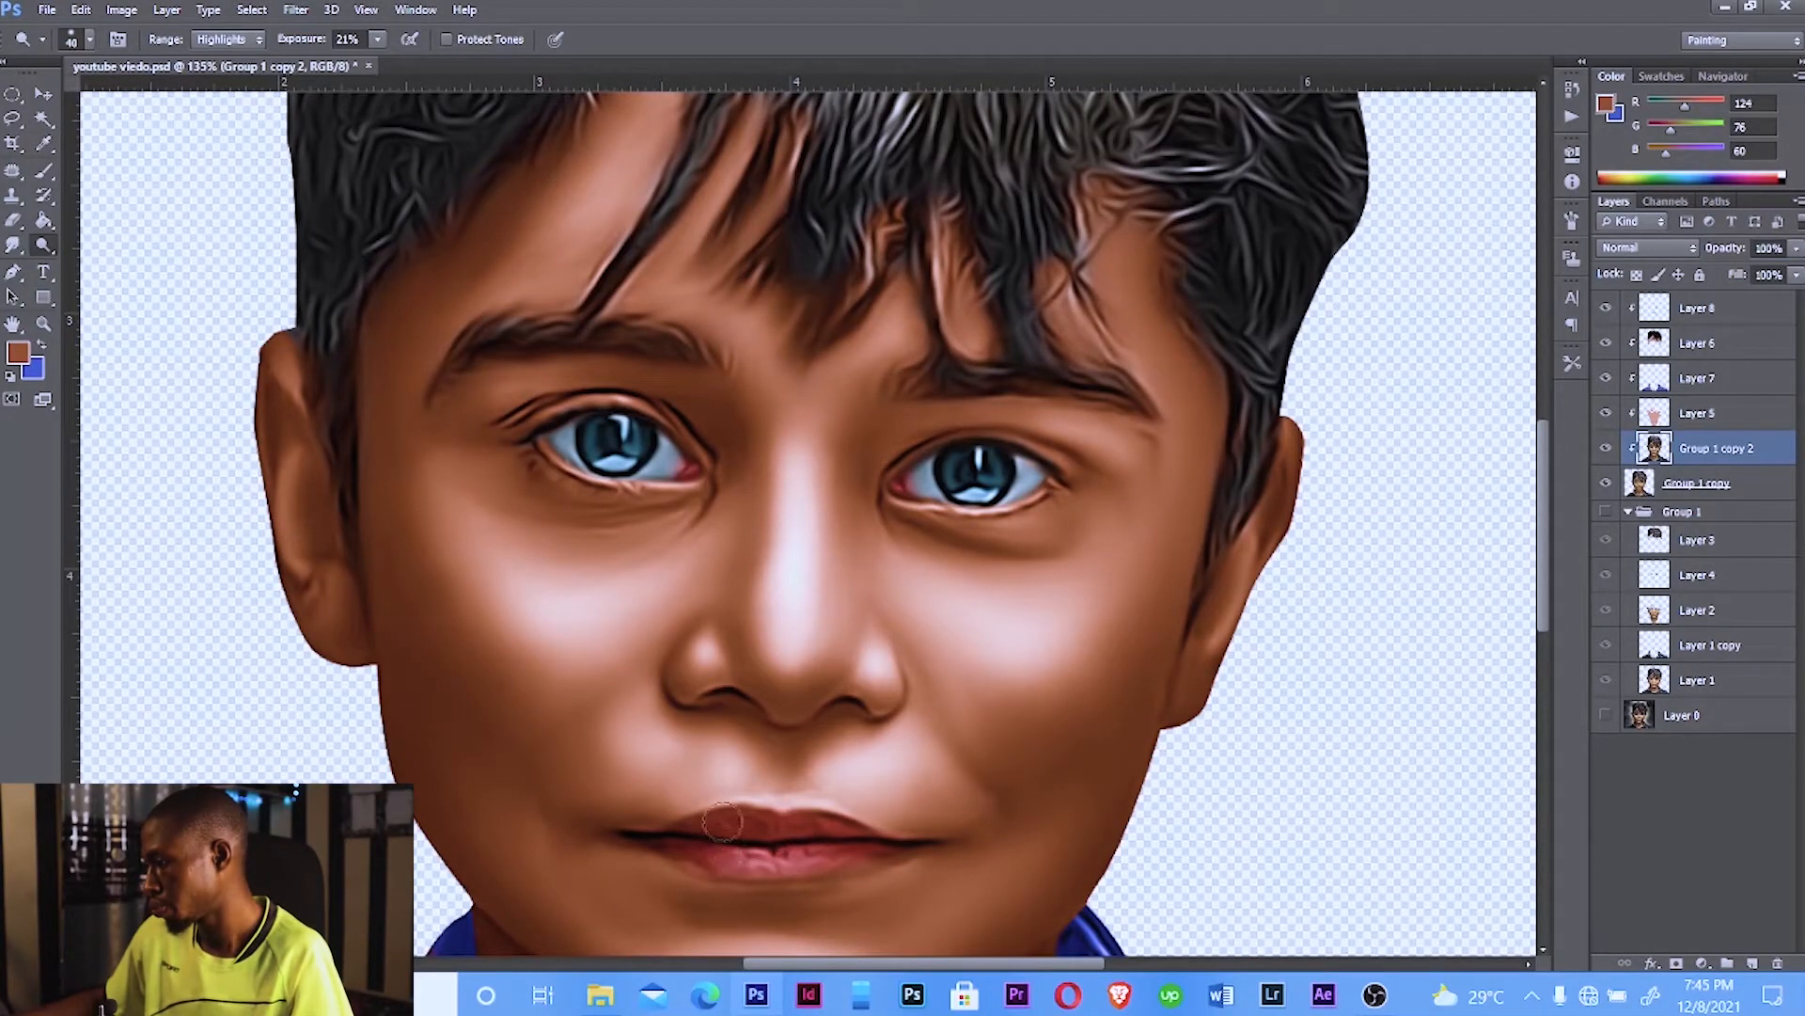
Step: Dodge the left shoulder's blue fabric, using brushes between 50 px and 70 px
scroll(722, 823, "down", 5)
scroll(691, 533, "up", 3)
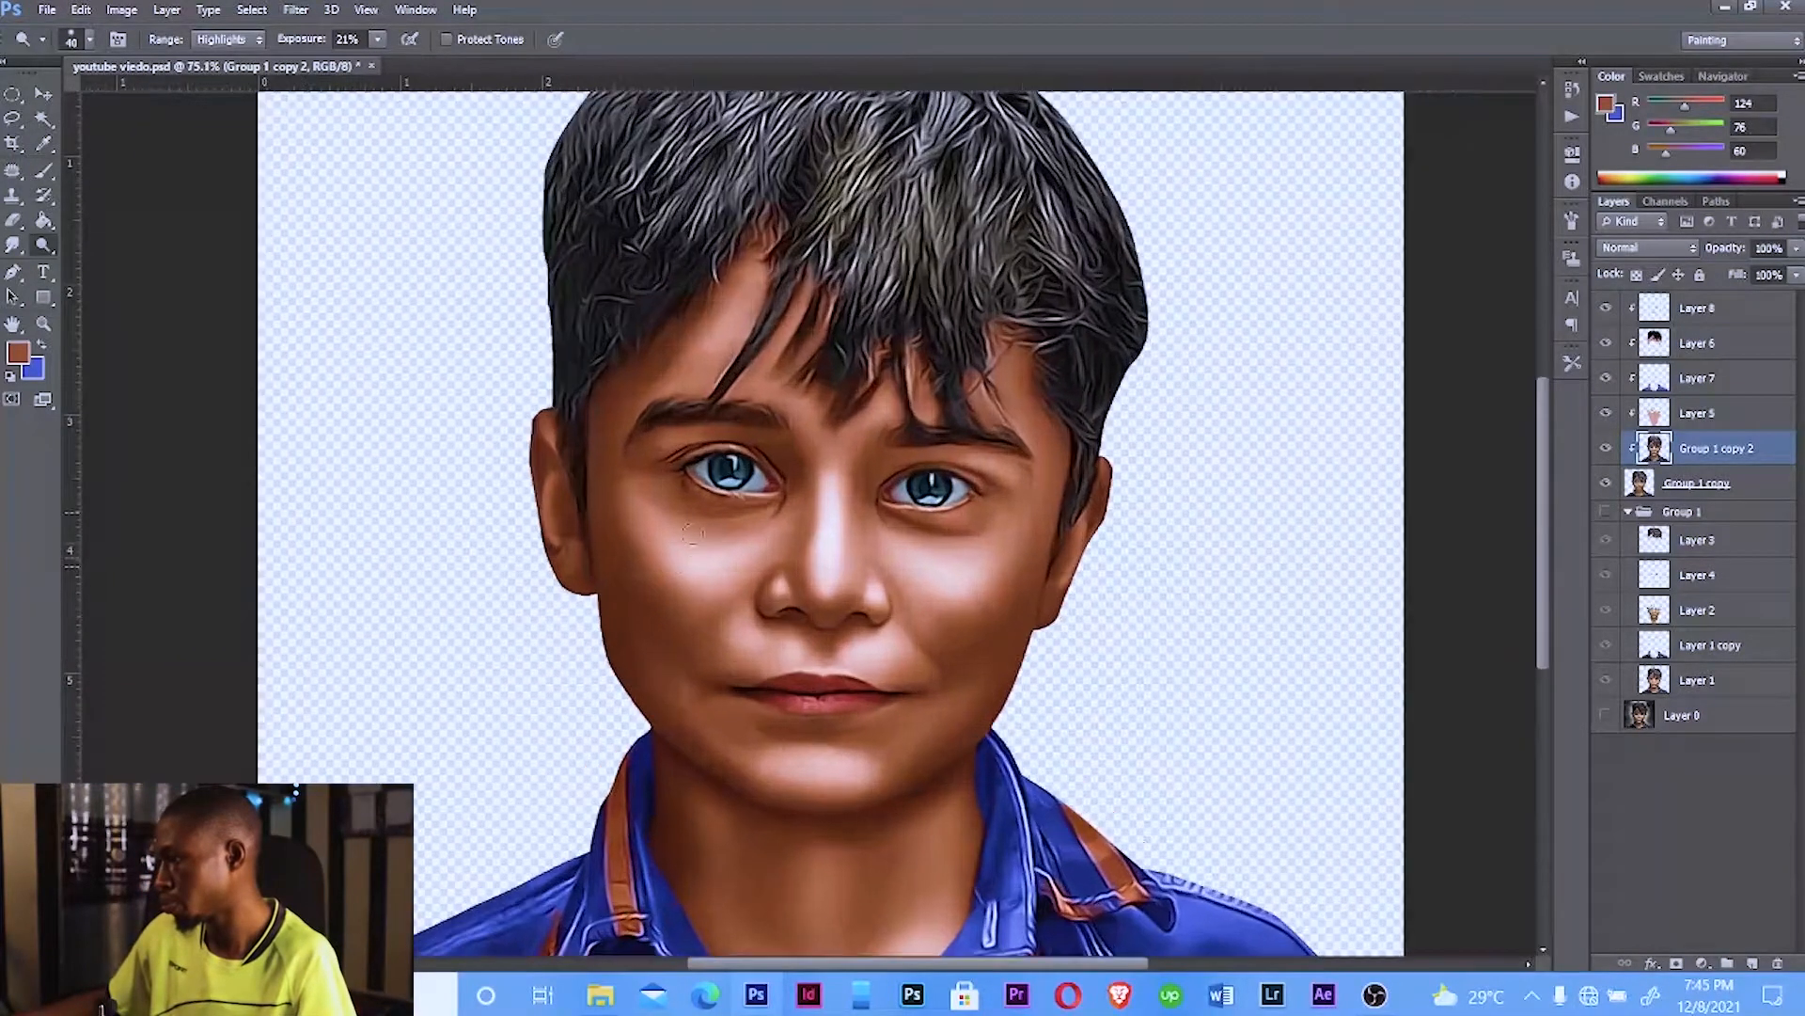
scroll(692, 533, "up", 1)
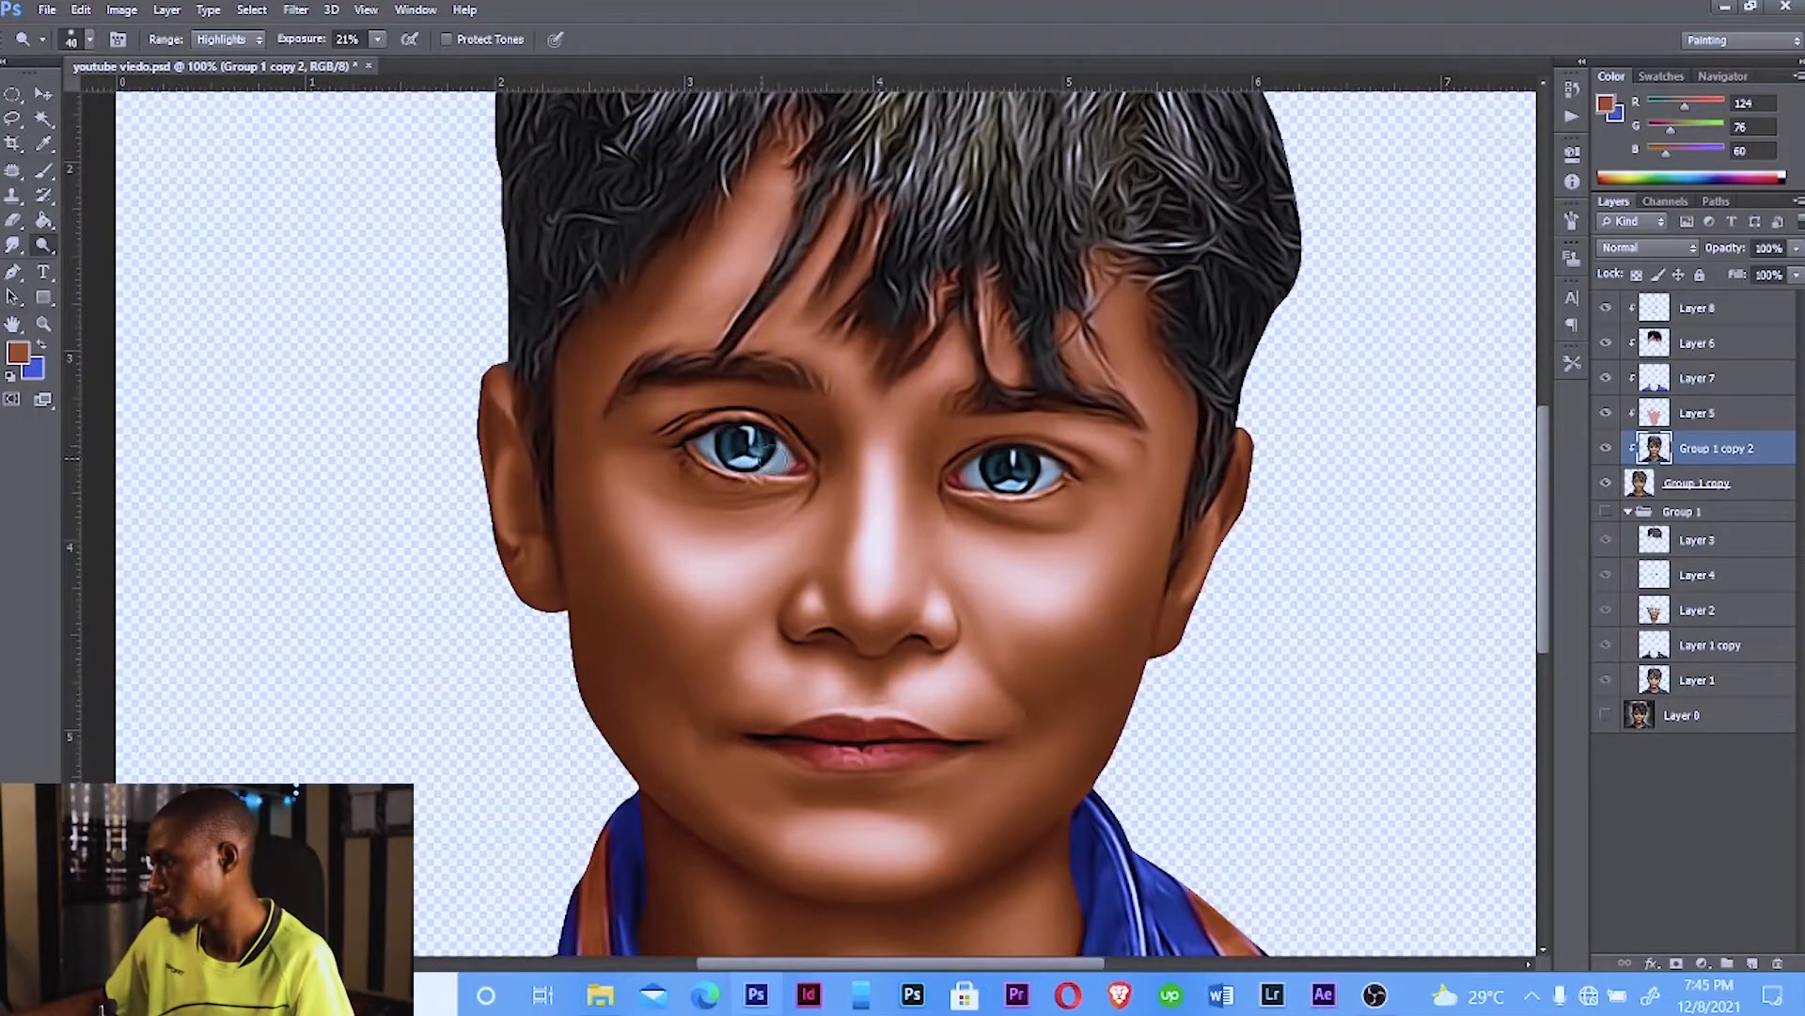
scroll(978, 475, "down", 4)
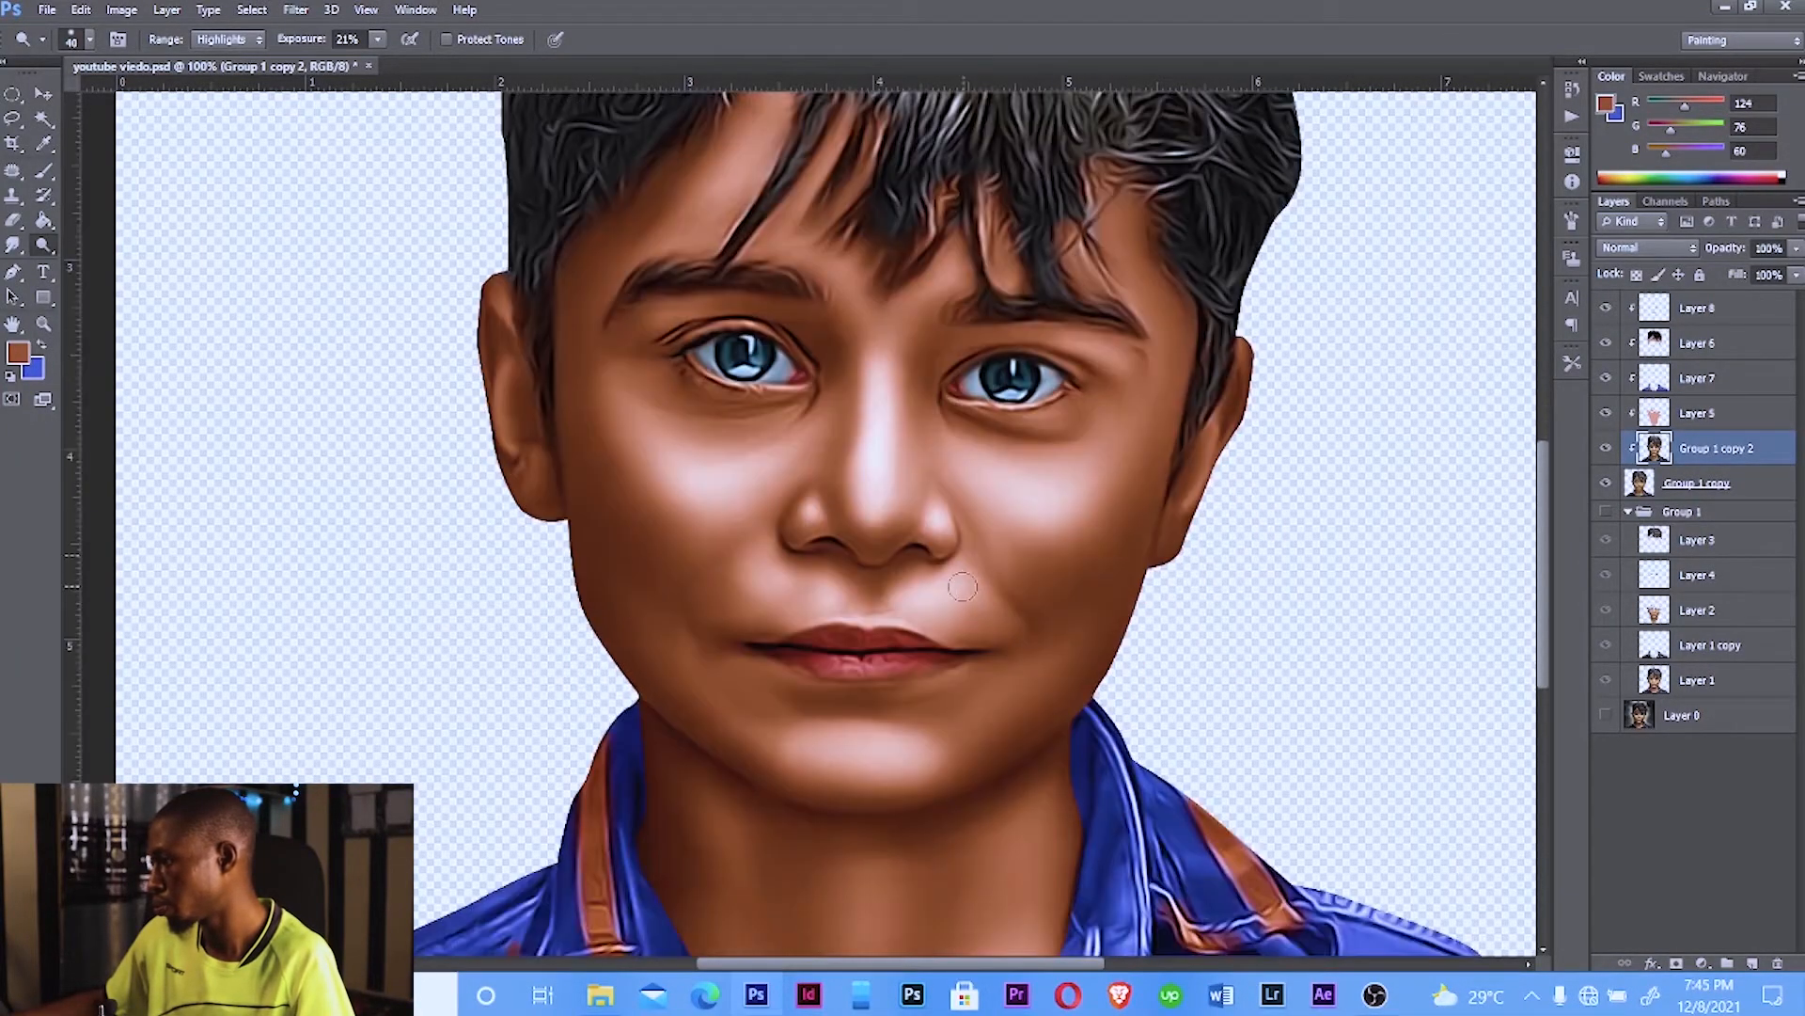
scroll(524, 841, "down", 2)
scroll(523, 841, "up", 1)
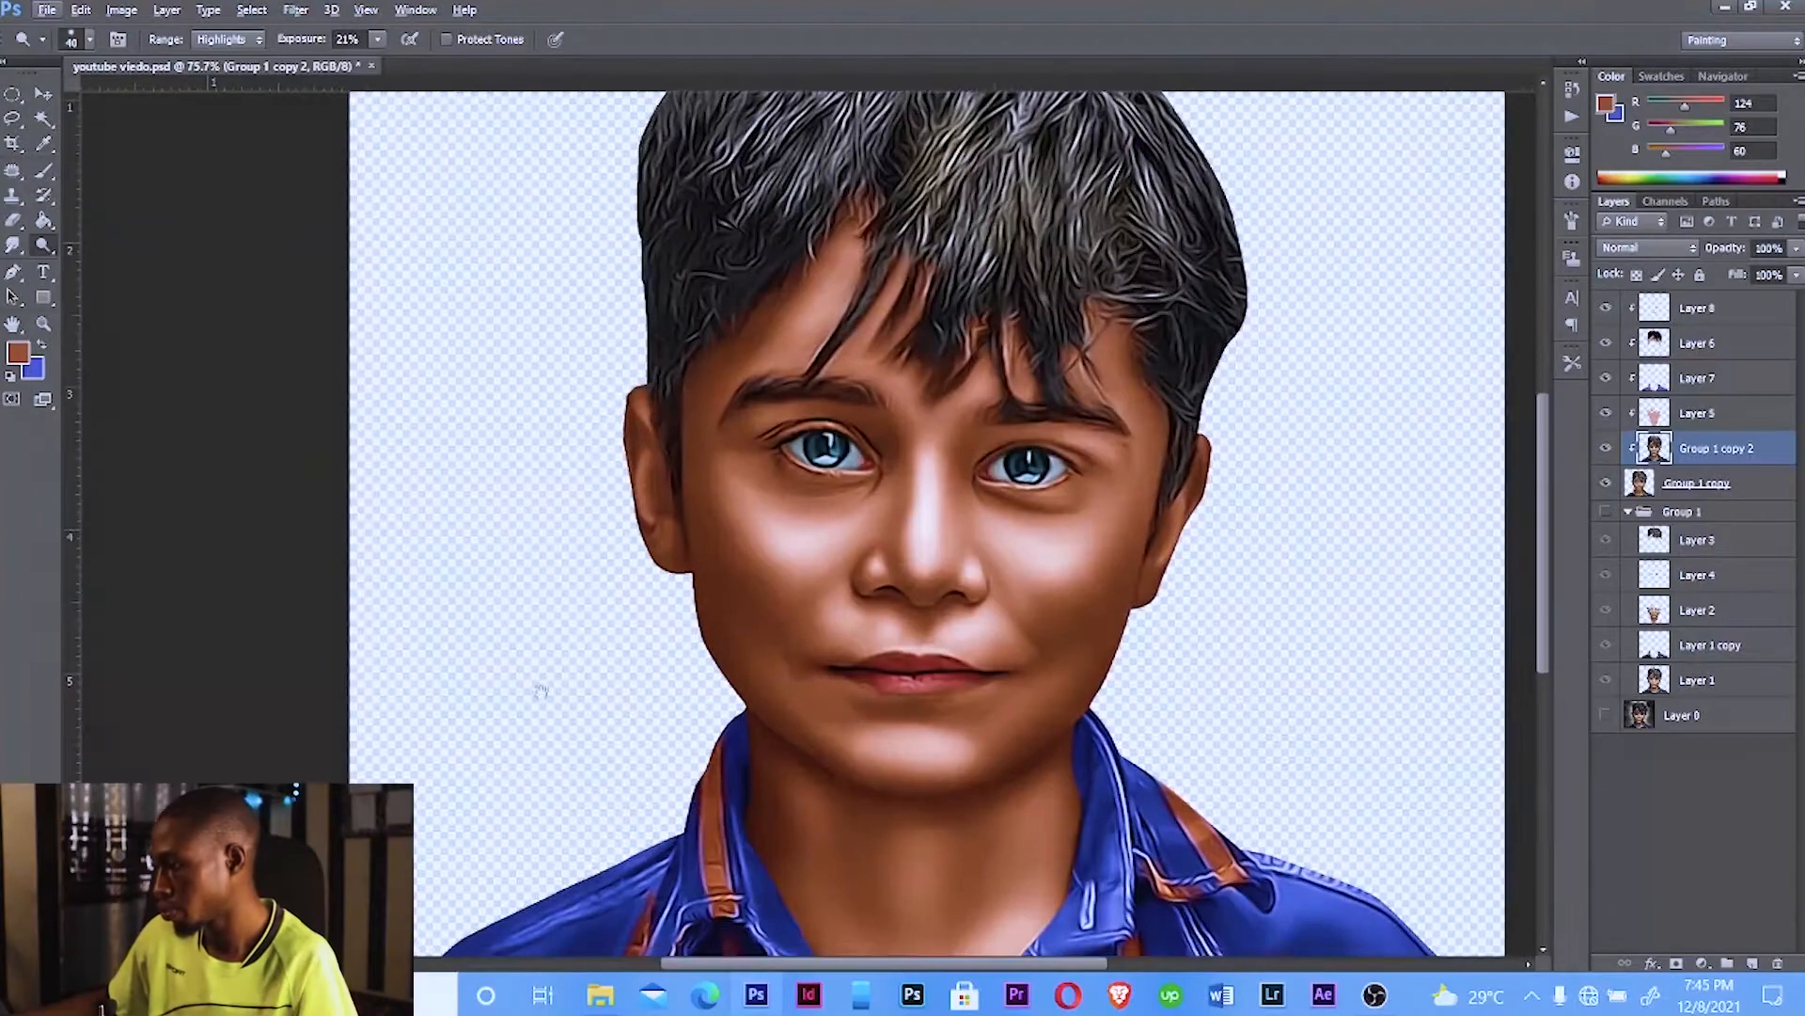
scroll(565, 752, "down", 3)
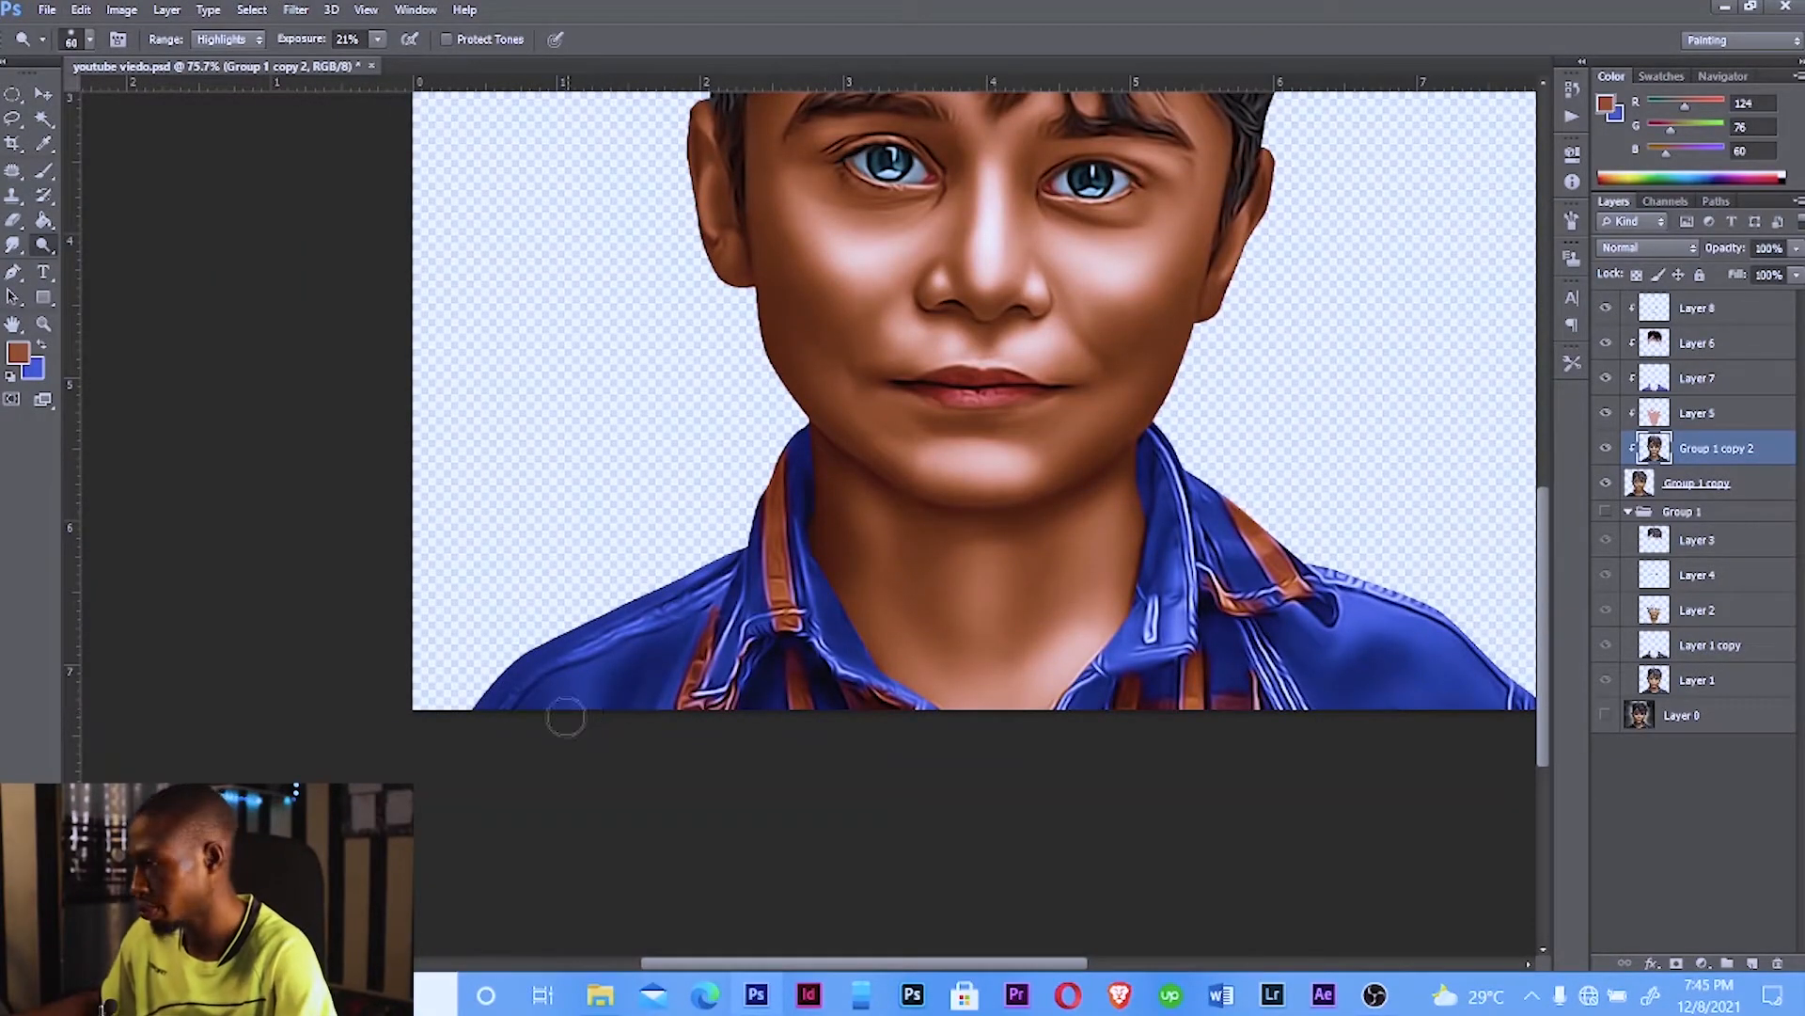
key("bracketright")
key("bracketright")
key("bracketright")
key("bracketright")
key("bracketleft")
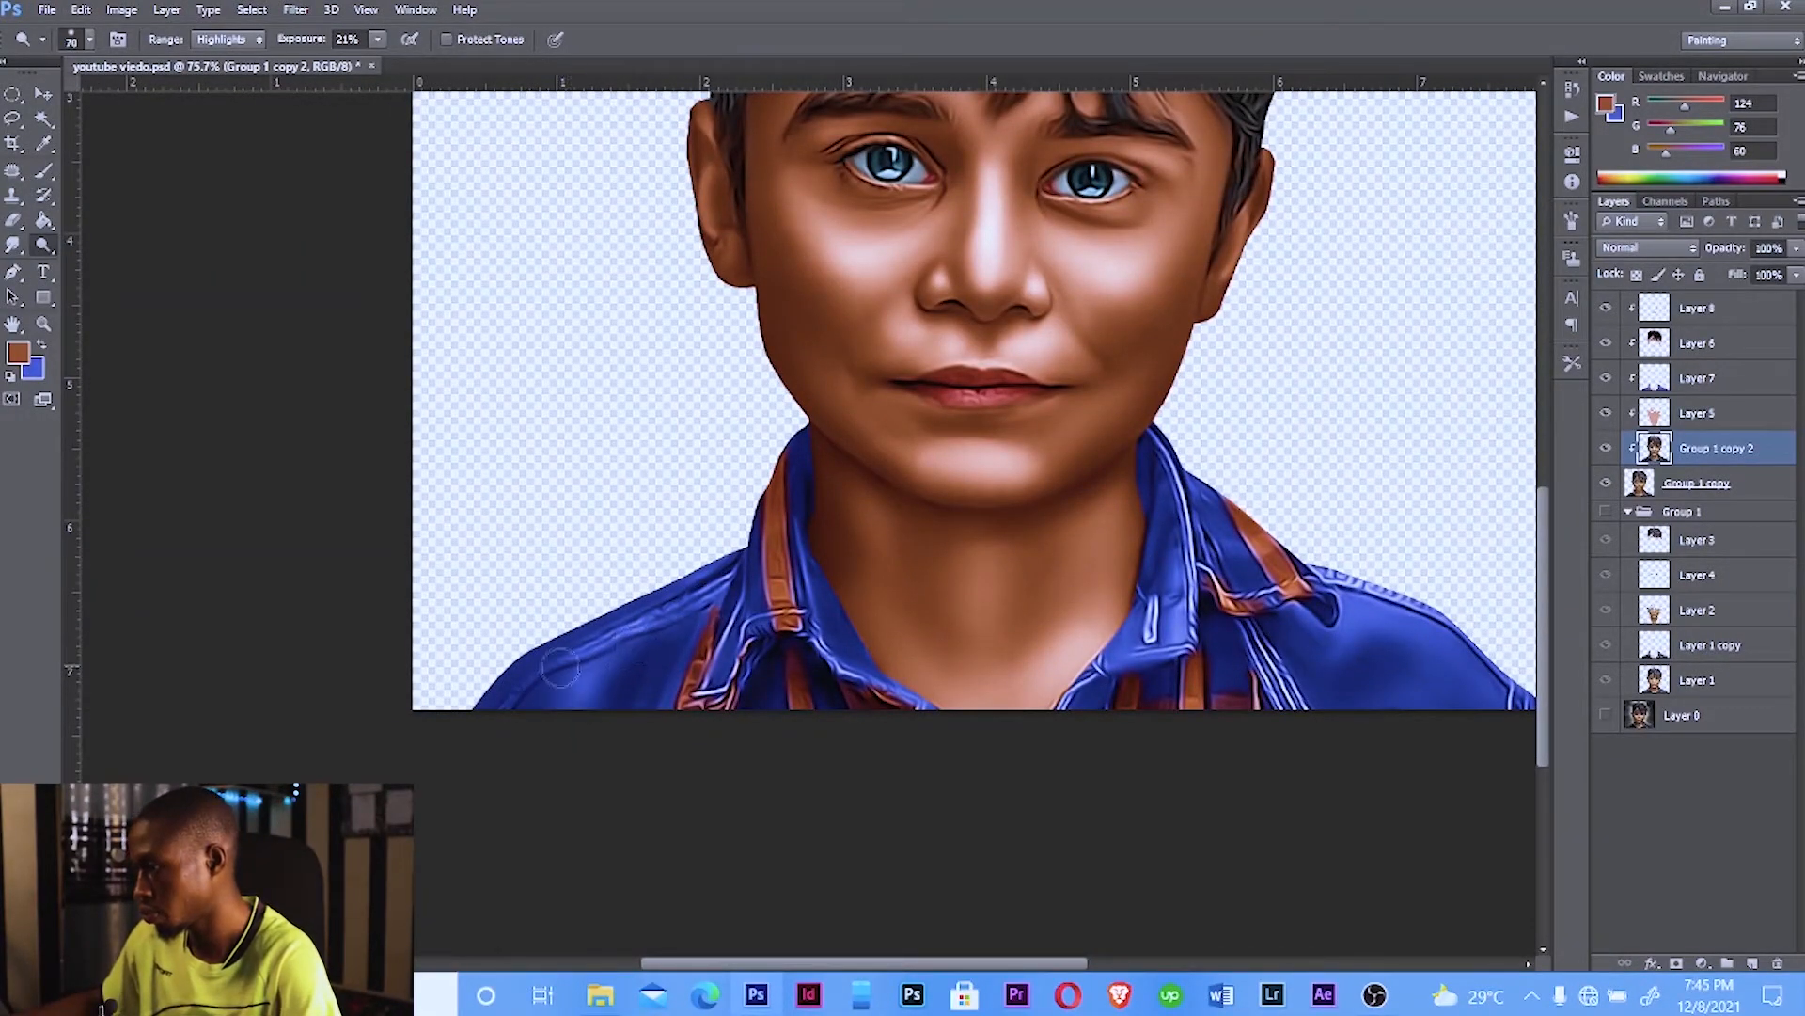
key("bracketleft")
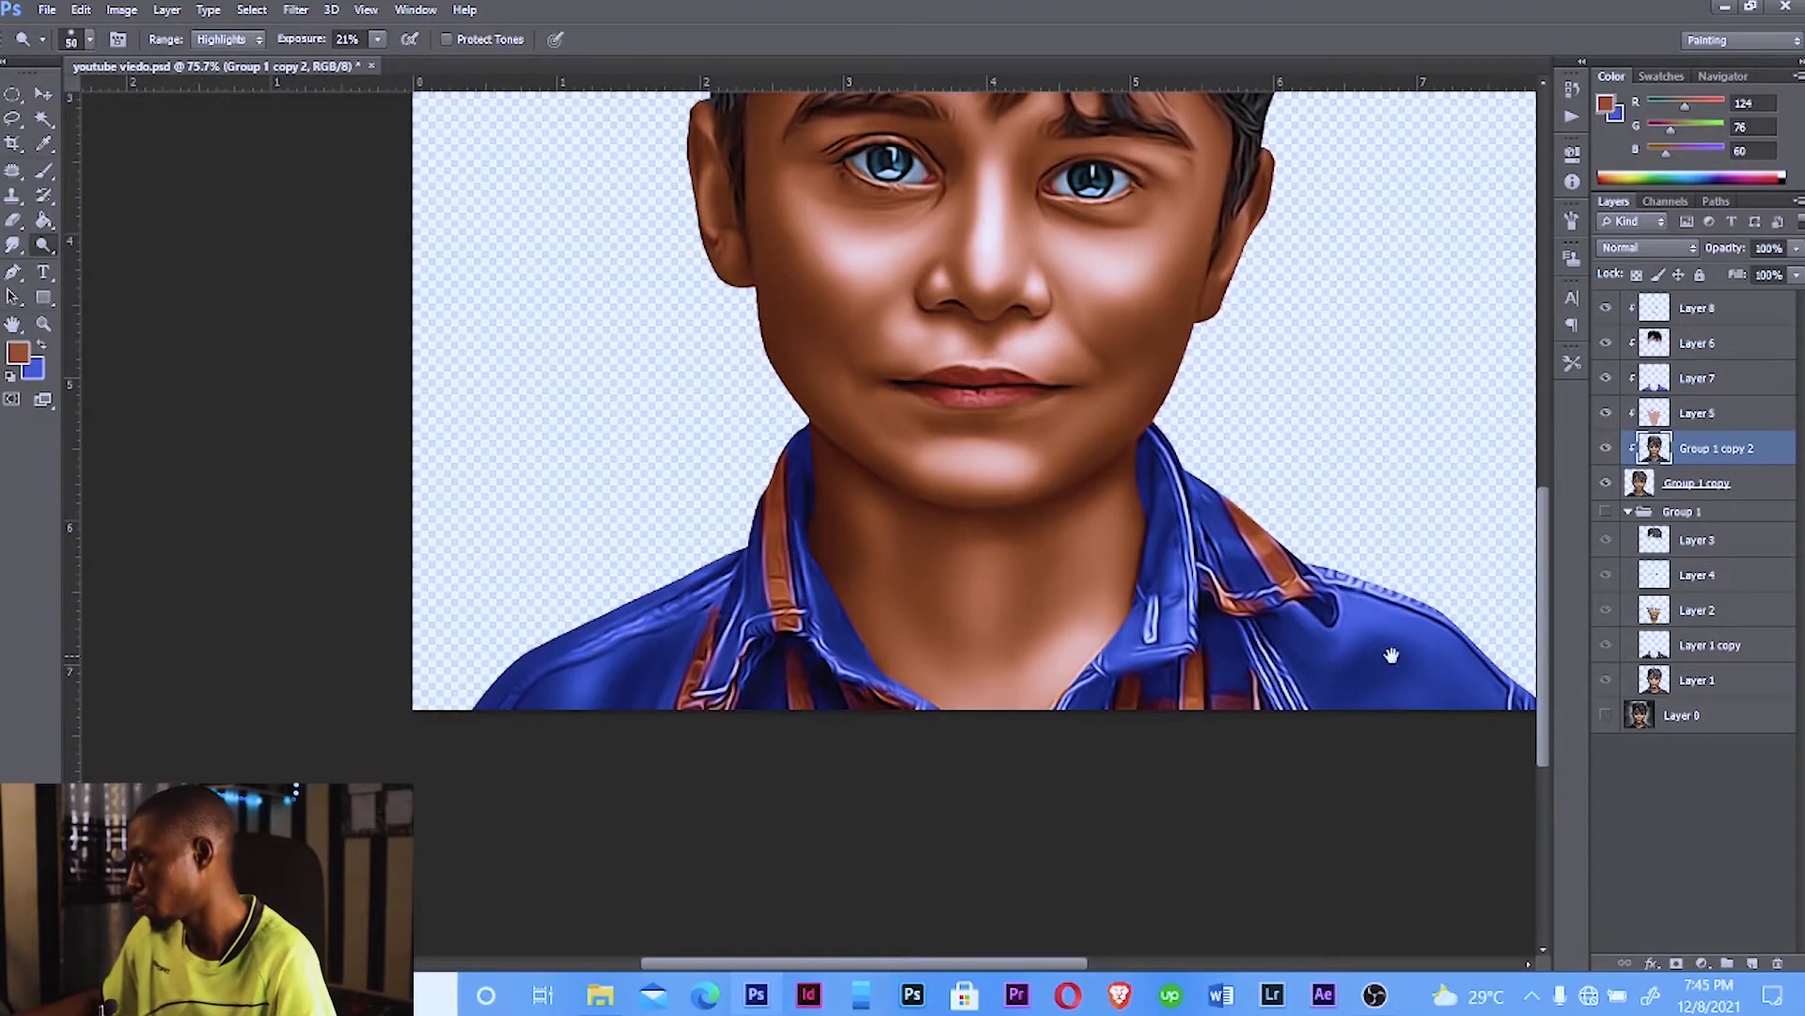
Step: Dodge the right shoulder's blue fabric, using brushes between 80 px and 90 px
left_click_drag(1392, 655, 938, 586)
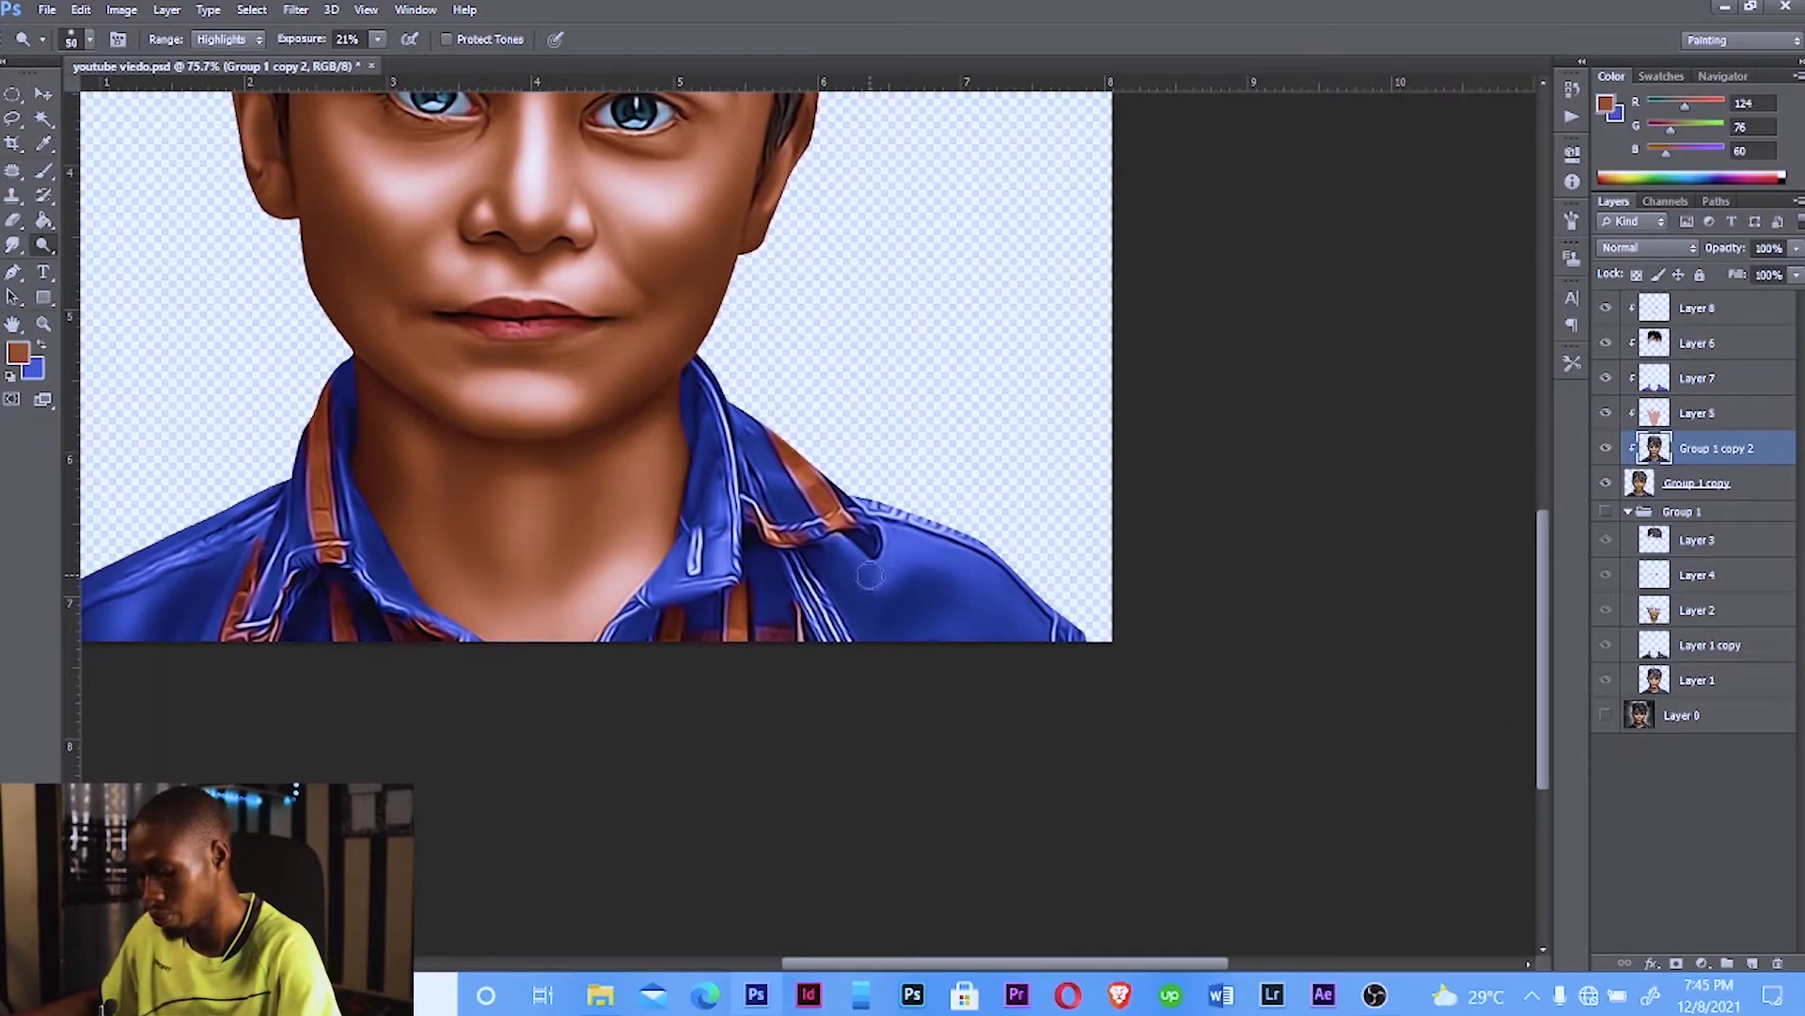
key("bracketright")
key("bracketright")
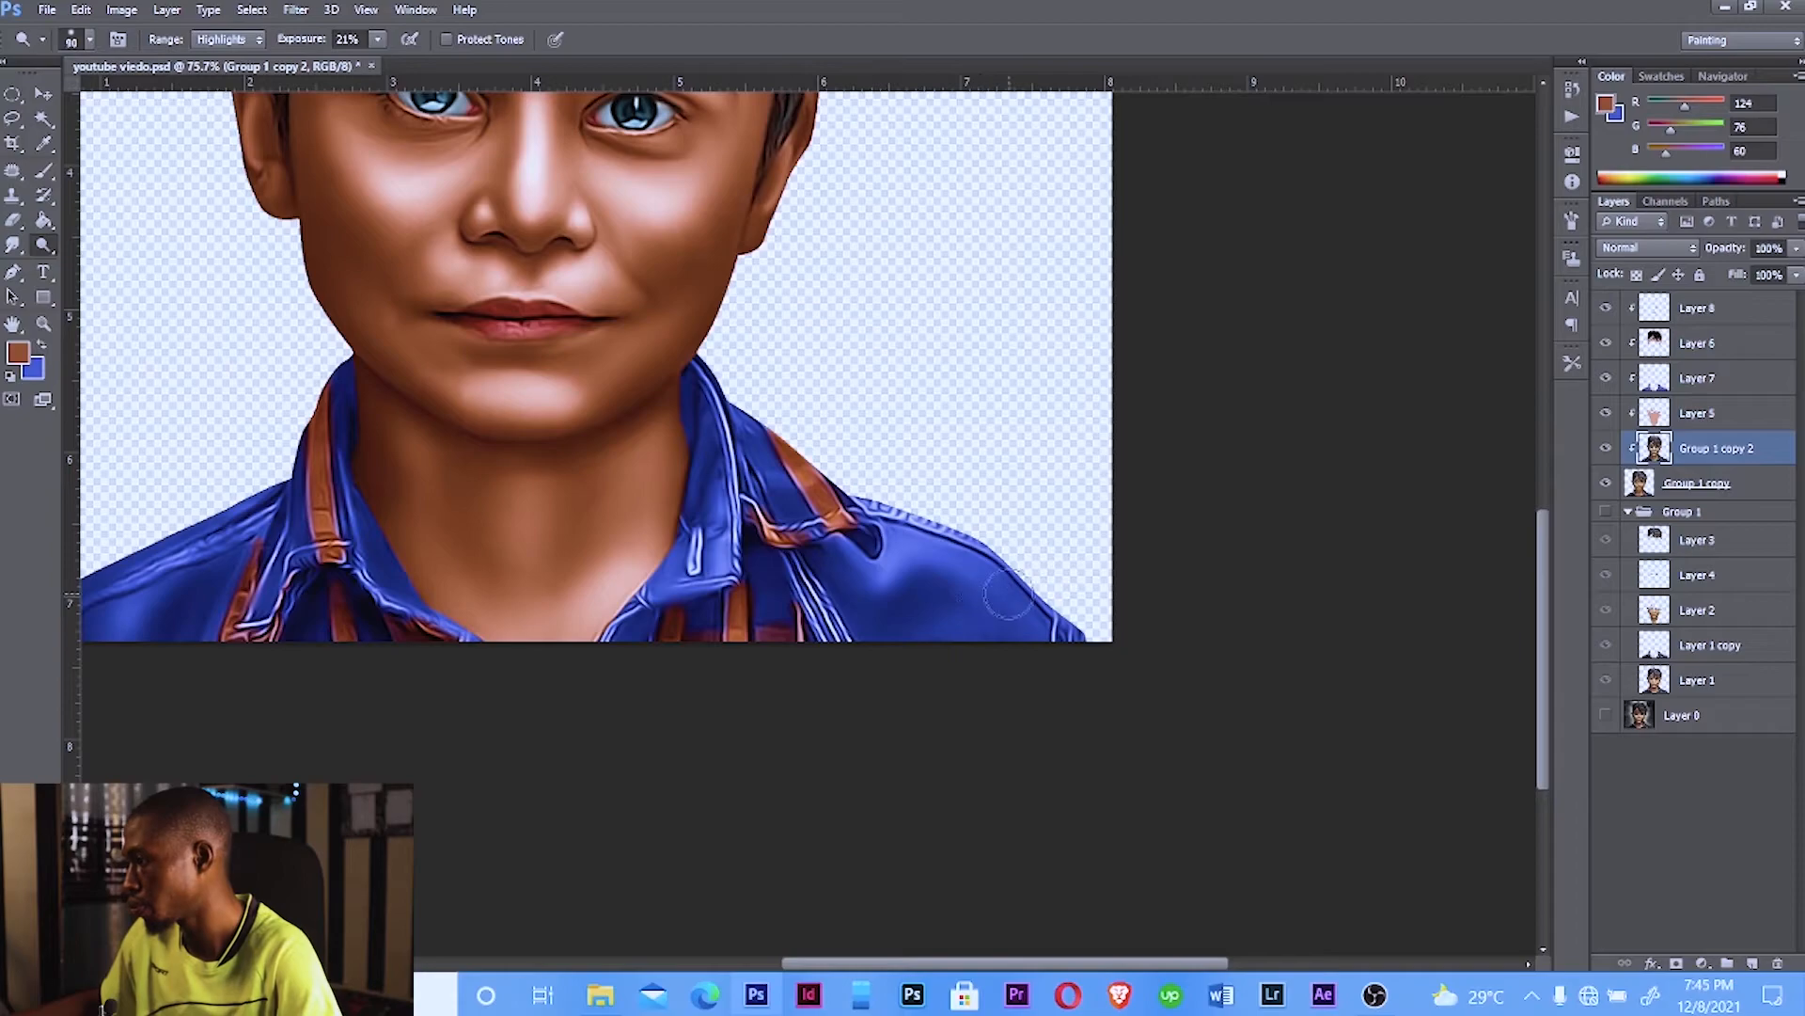
left_click_drag(967, 625, 1024, 645)
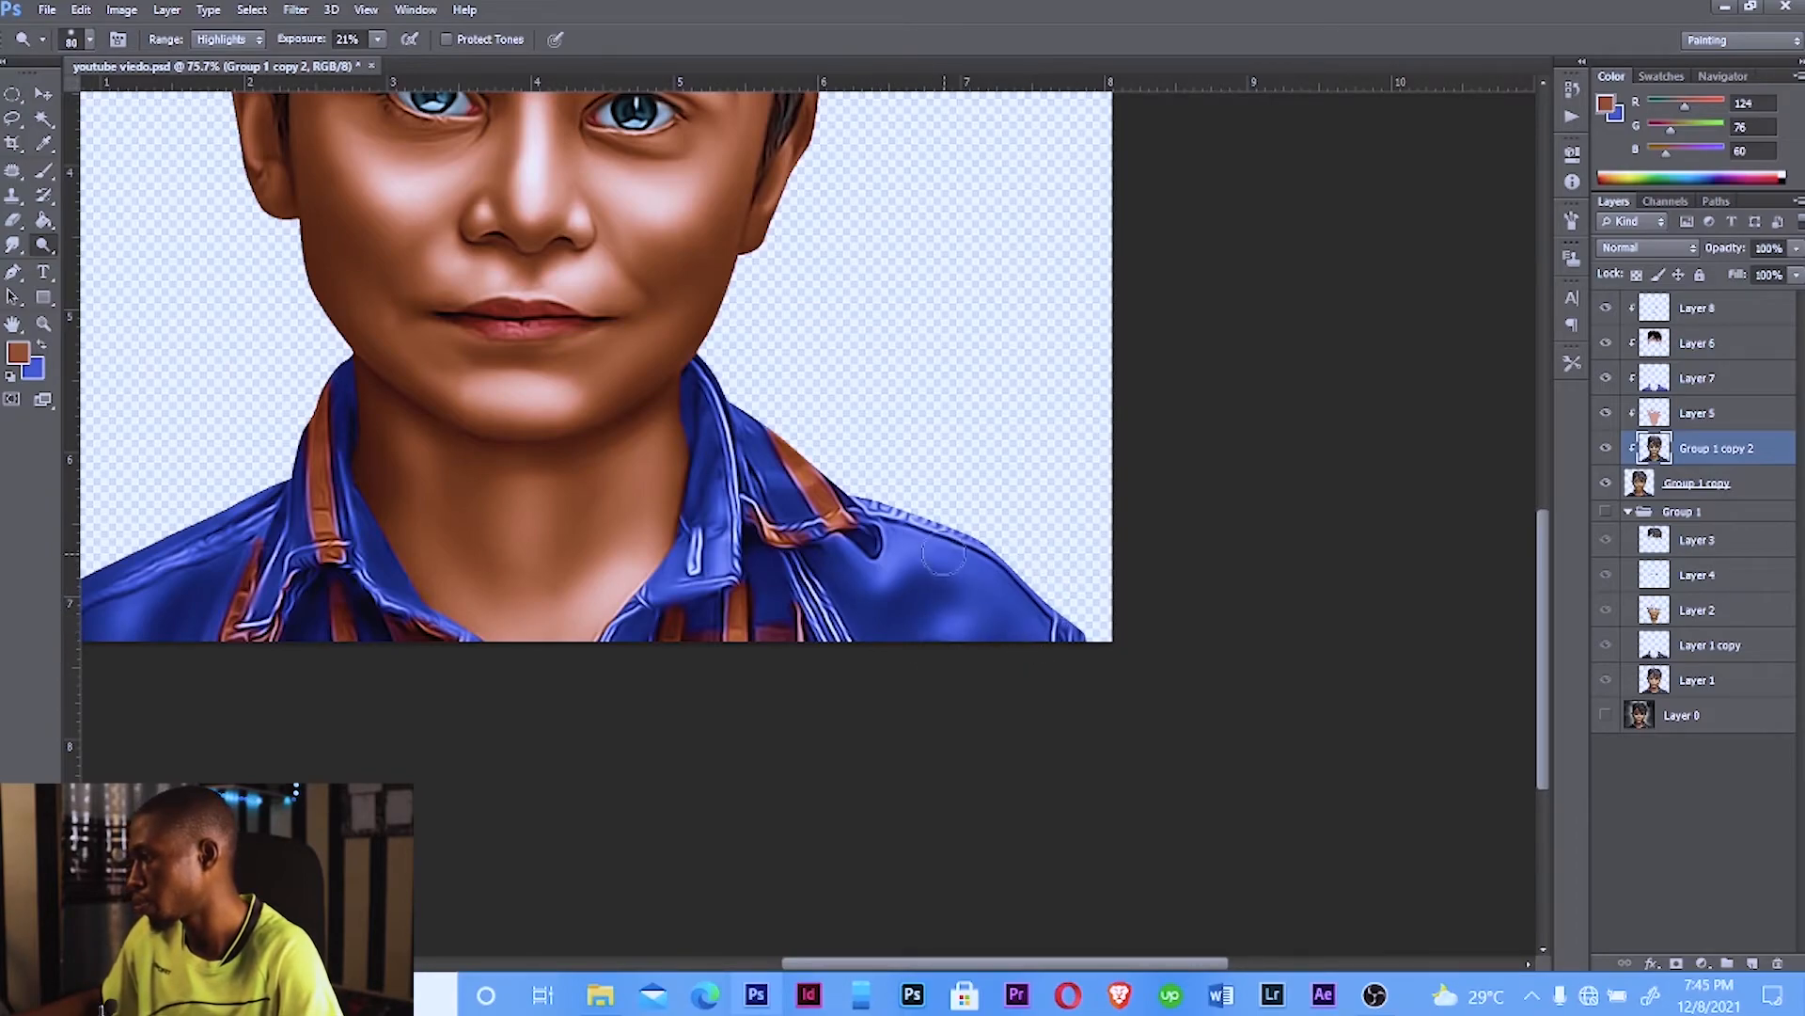
key("bracketleft")
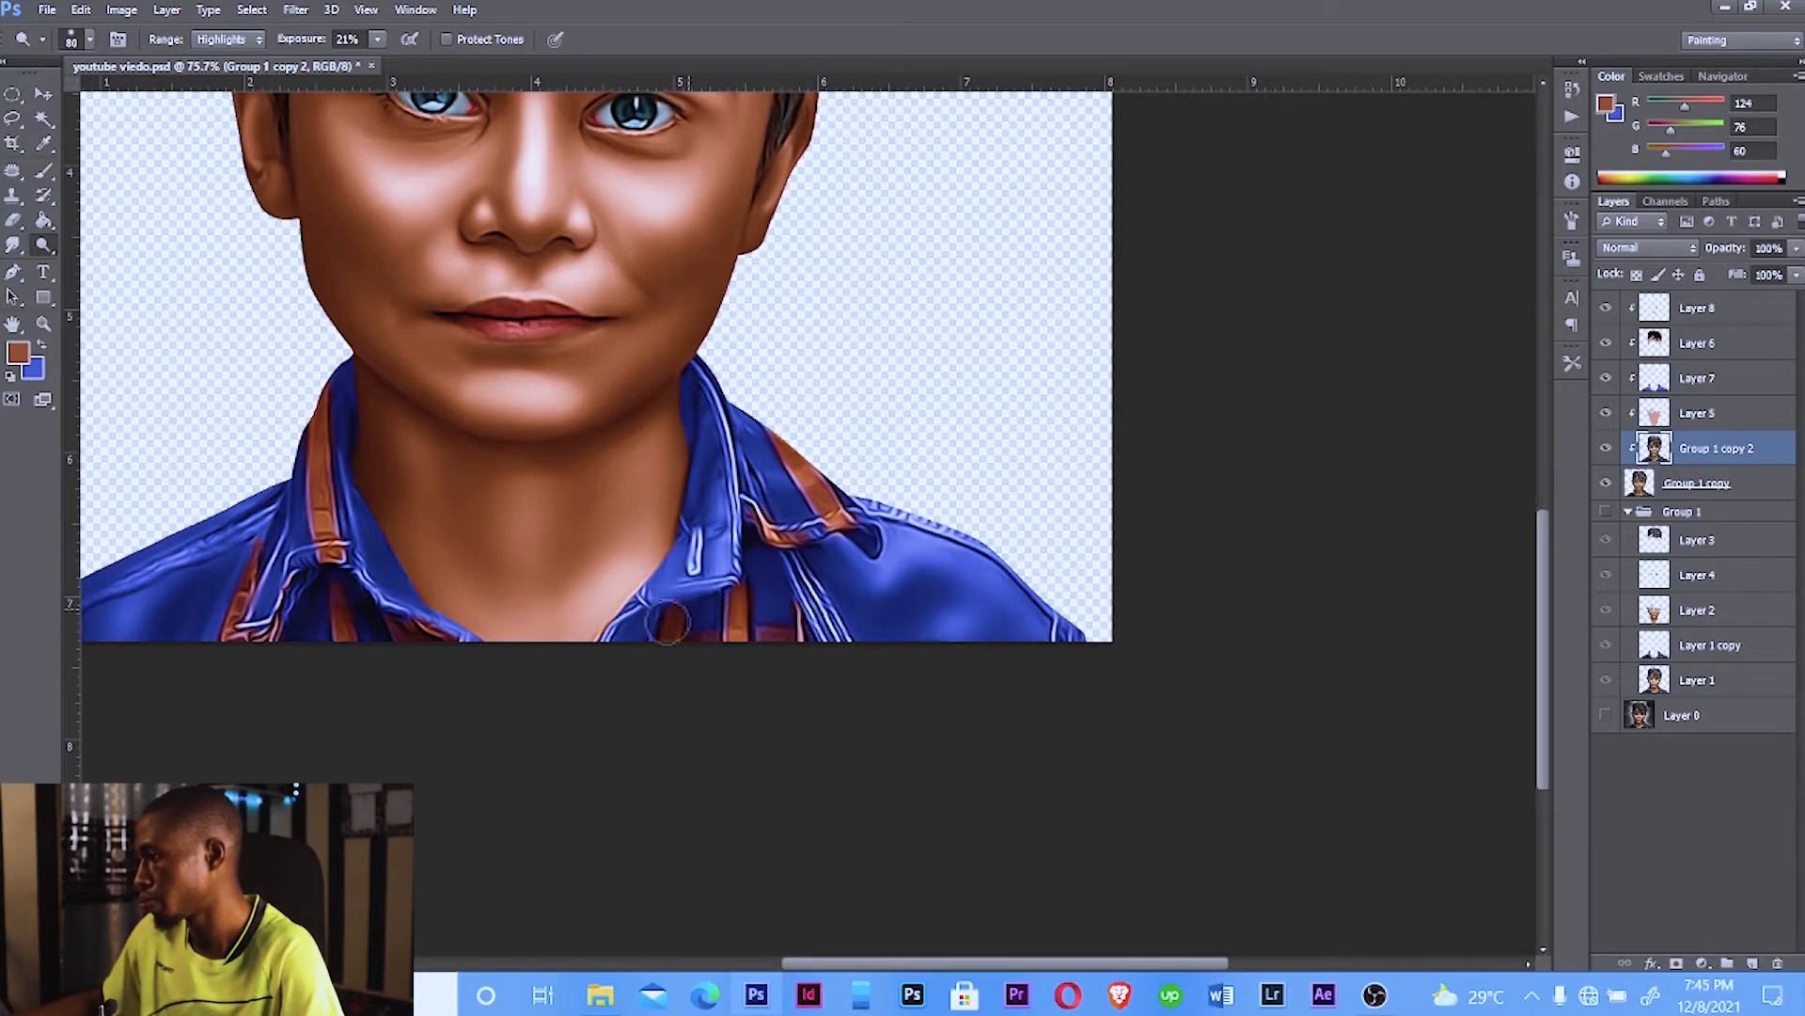
Step: Dodge the highlights in the boy's hair, using brushes between 80 px and 100 px
scroll(578, 643, "down", 7)
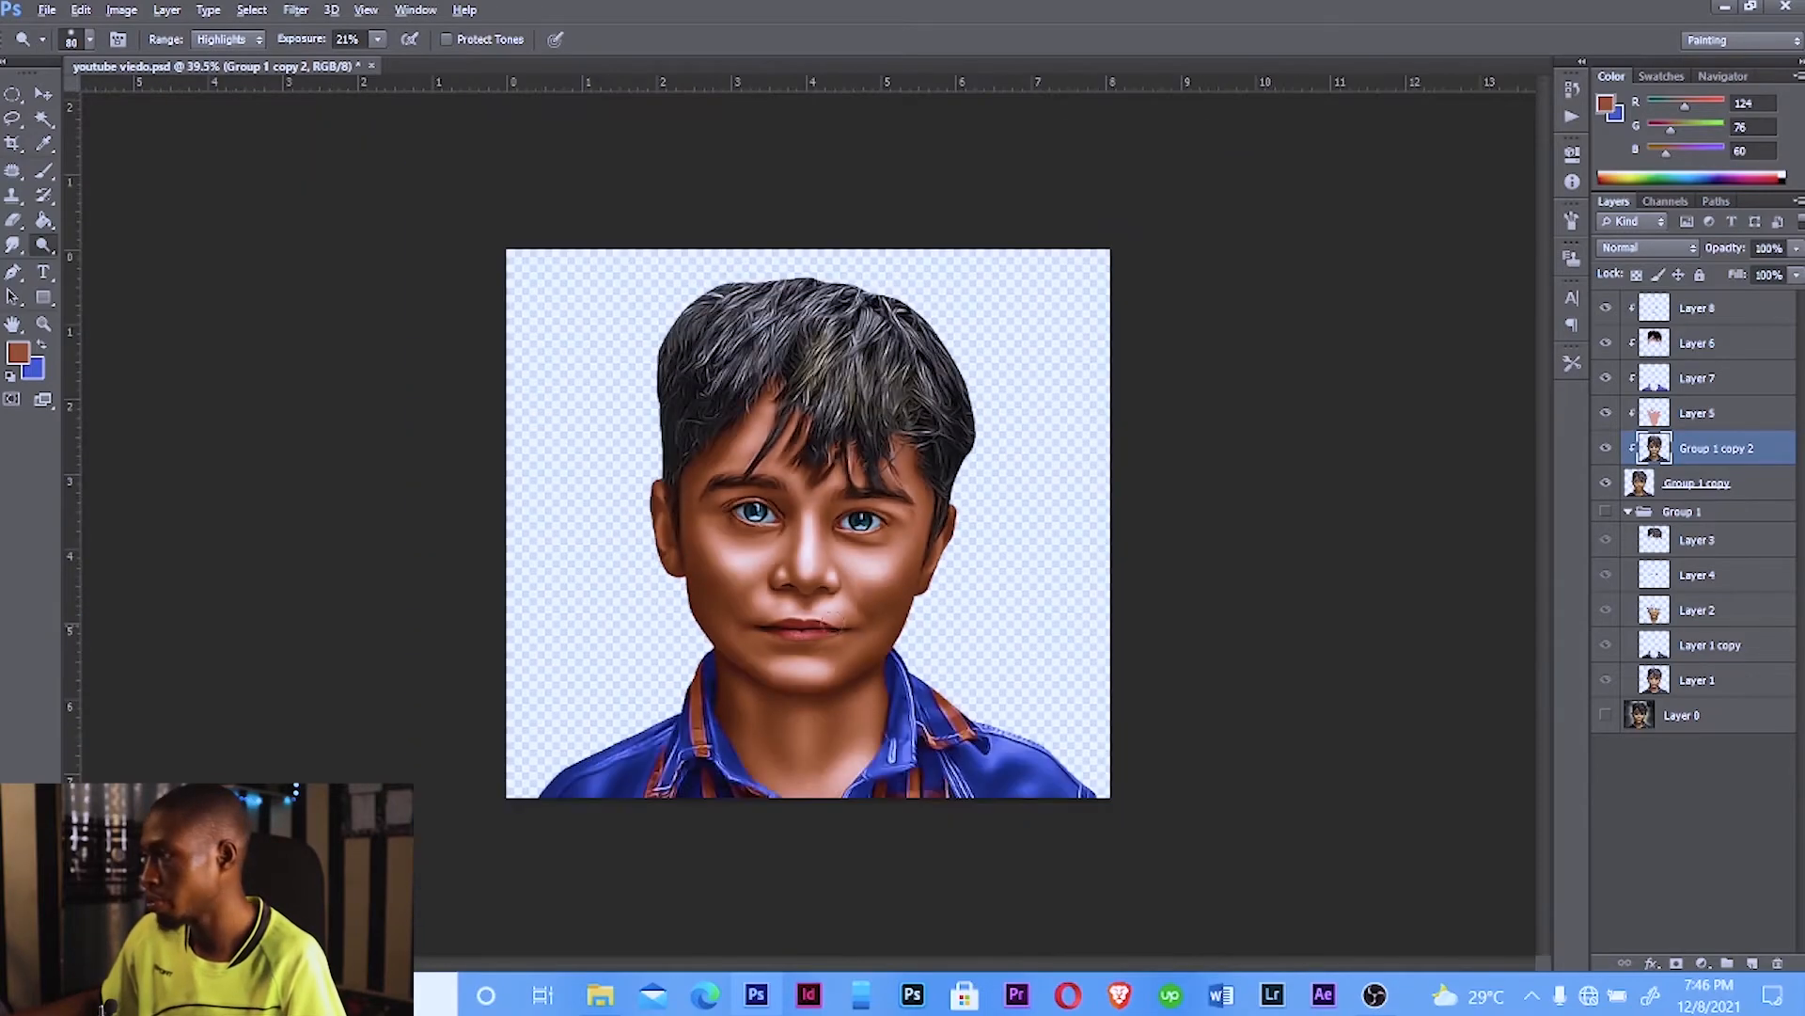
scroll(861, 377, "up", 5)
scroll(851, 381, "up", 2)
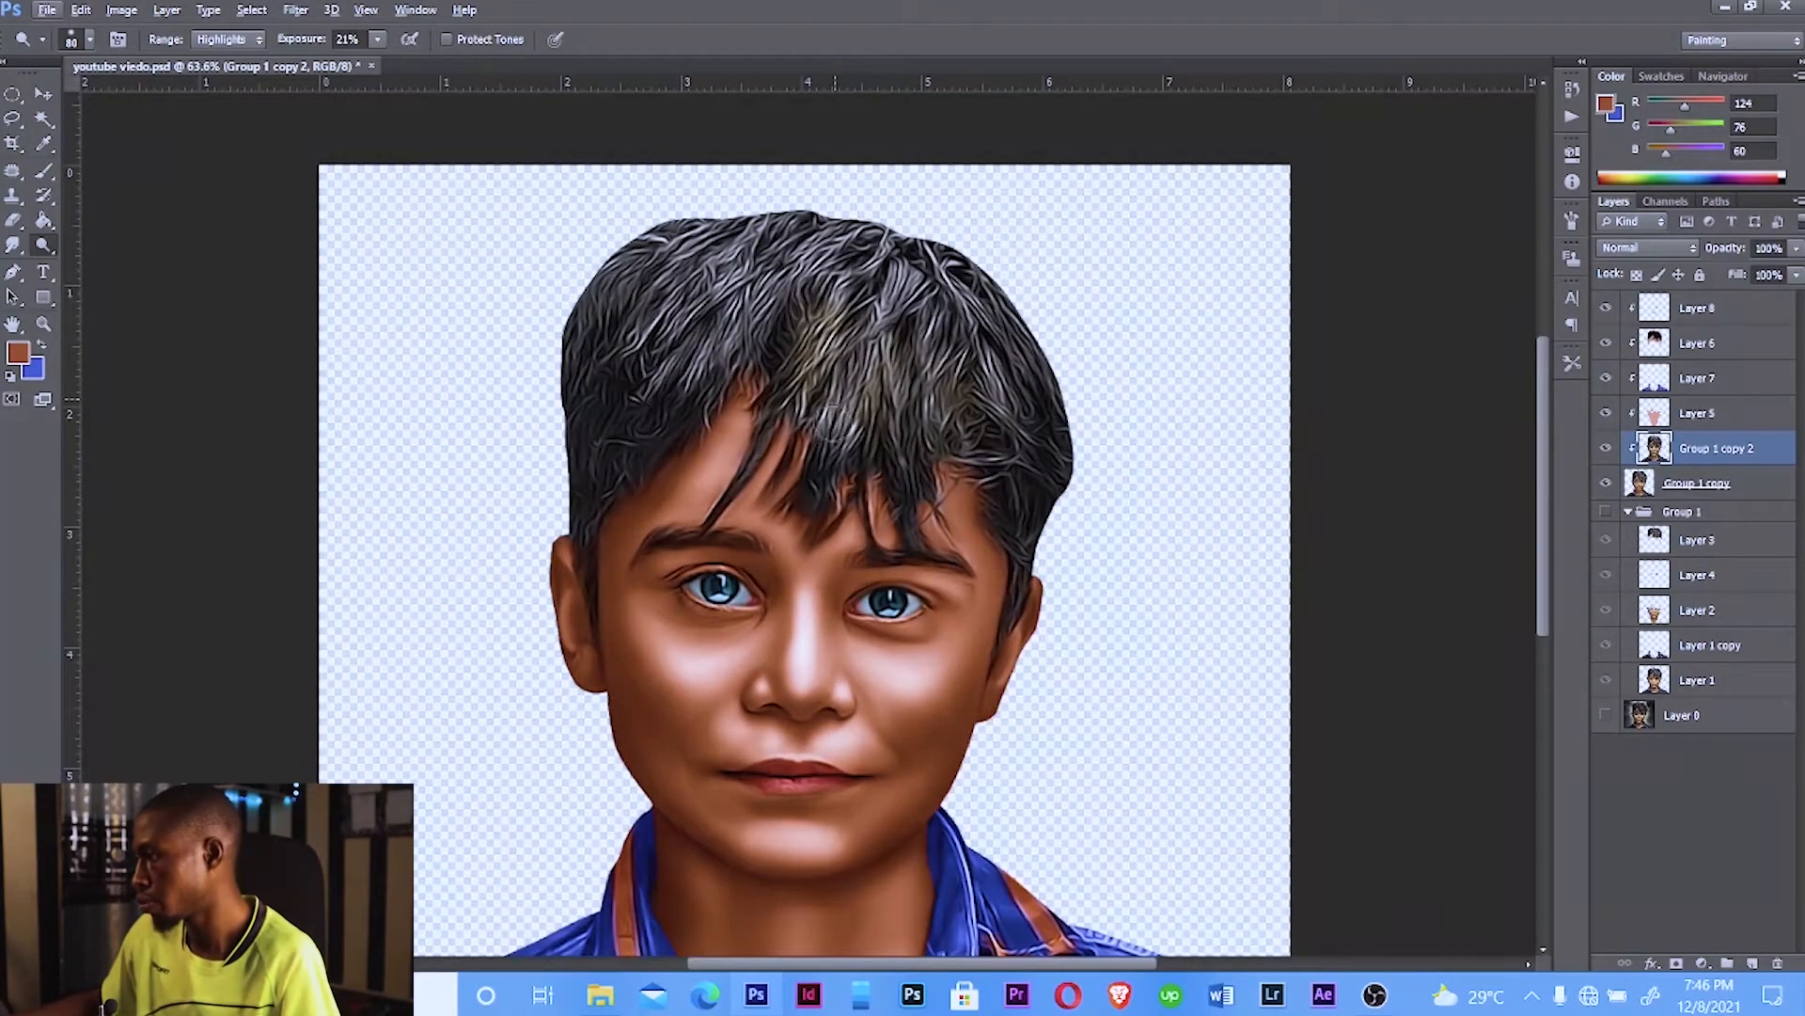
key("]")
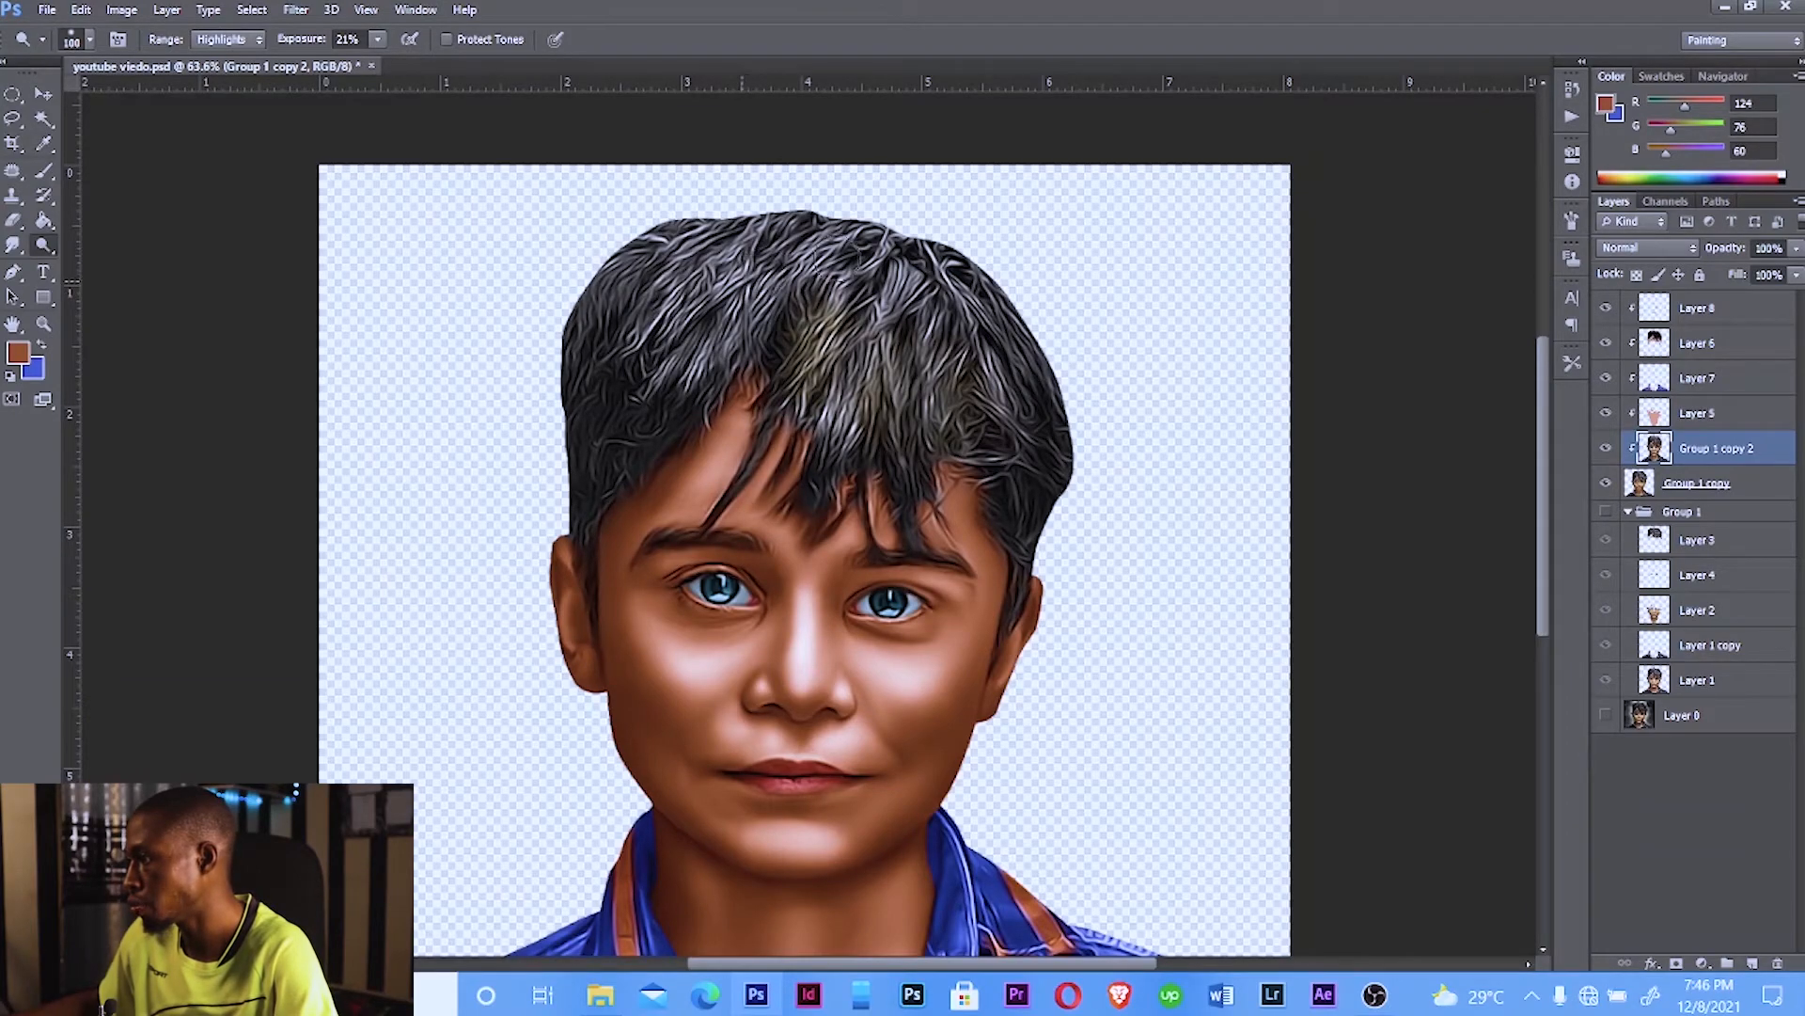
key("[")
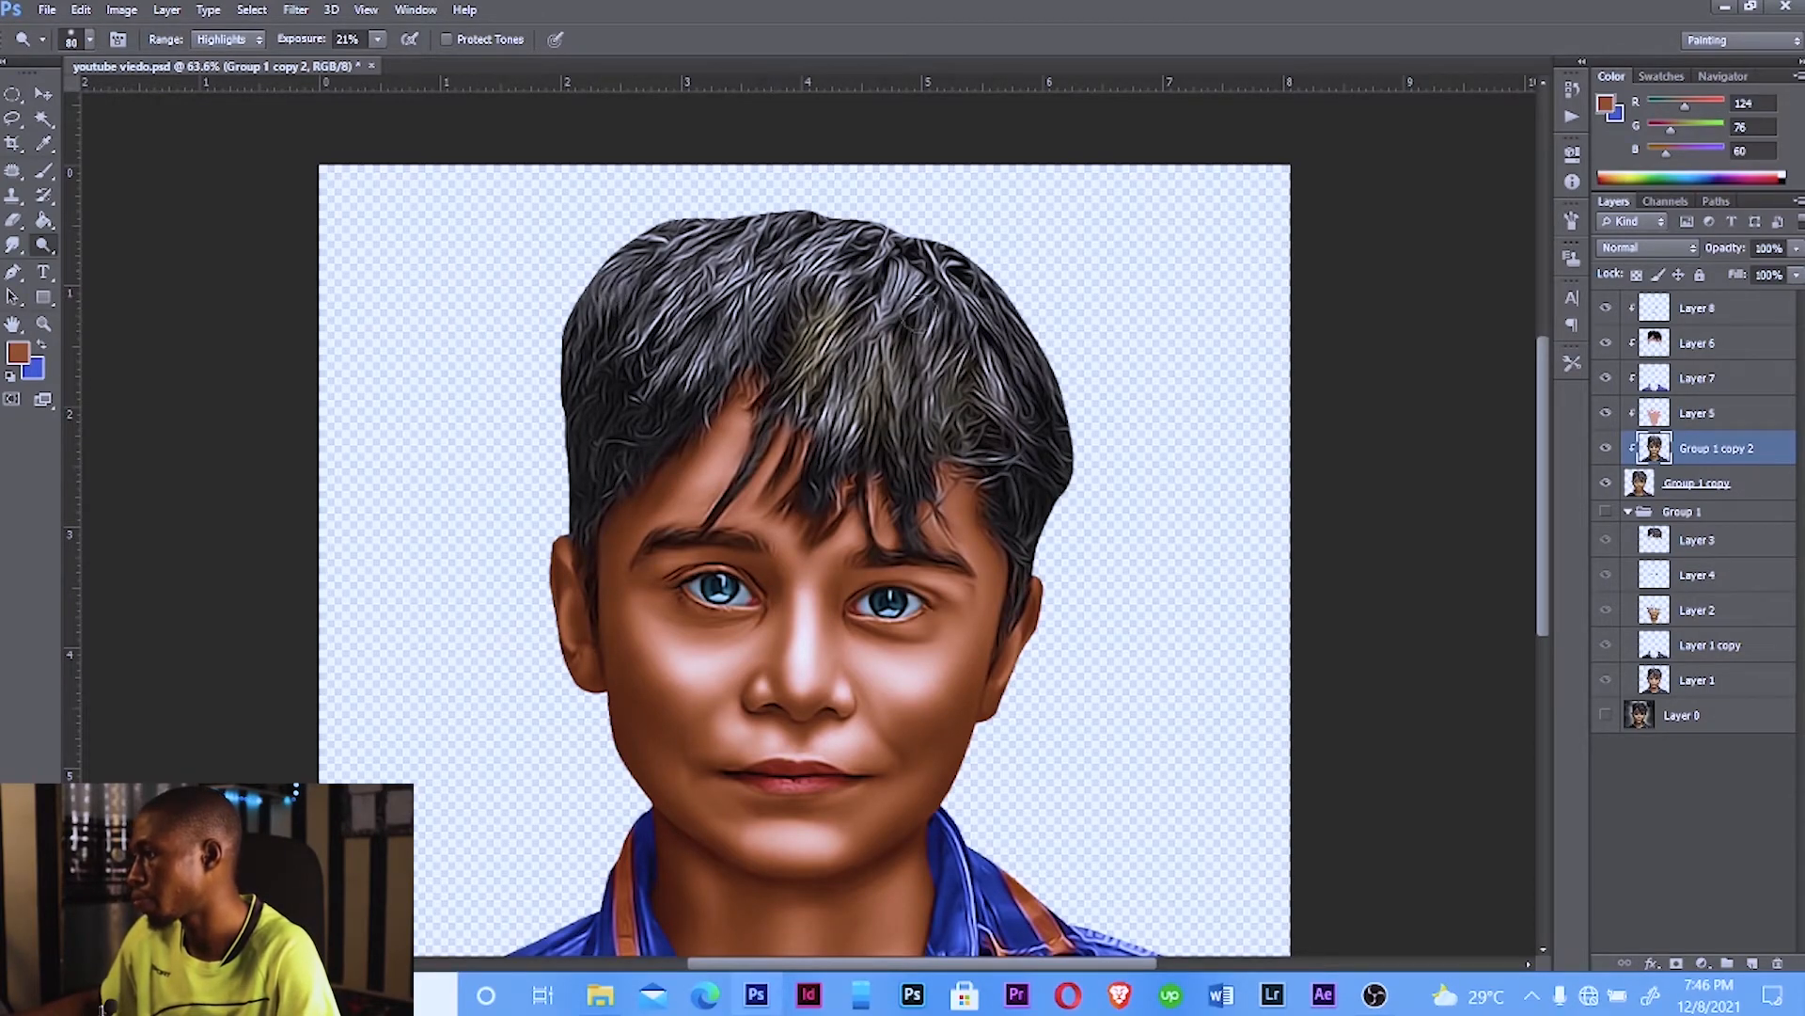
scroll(983, 442, "down", 3)
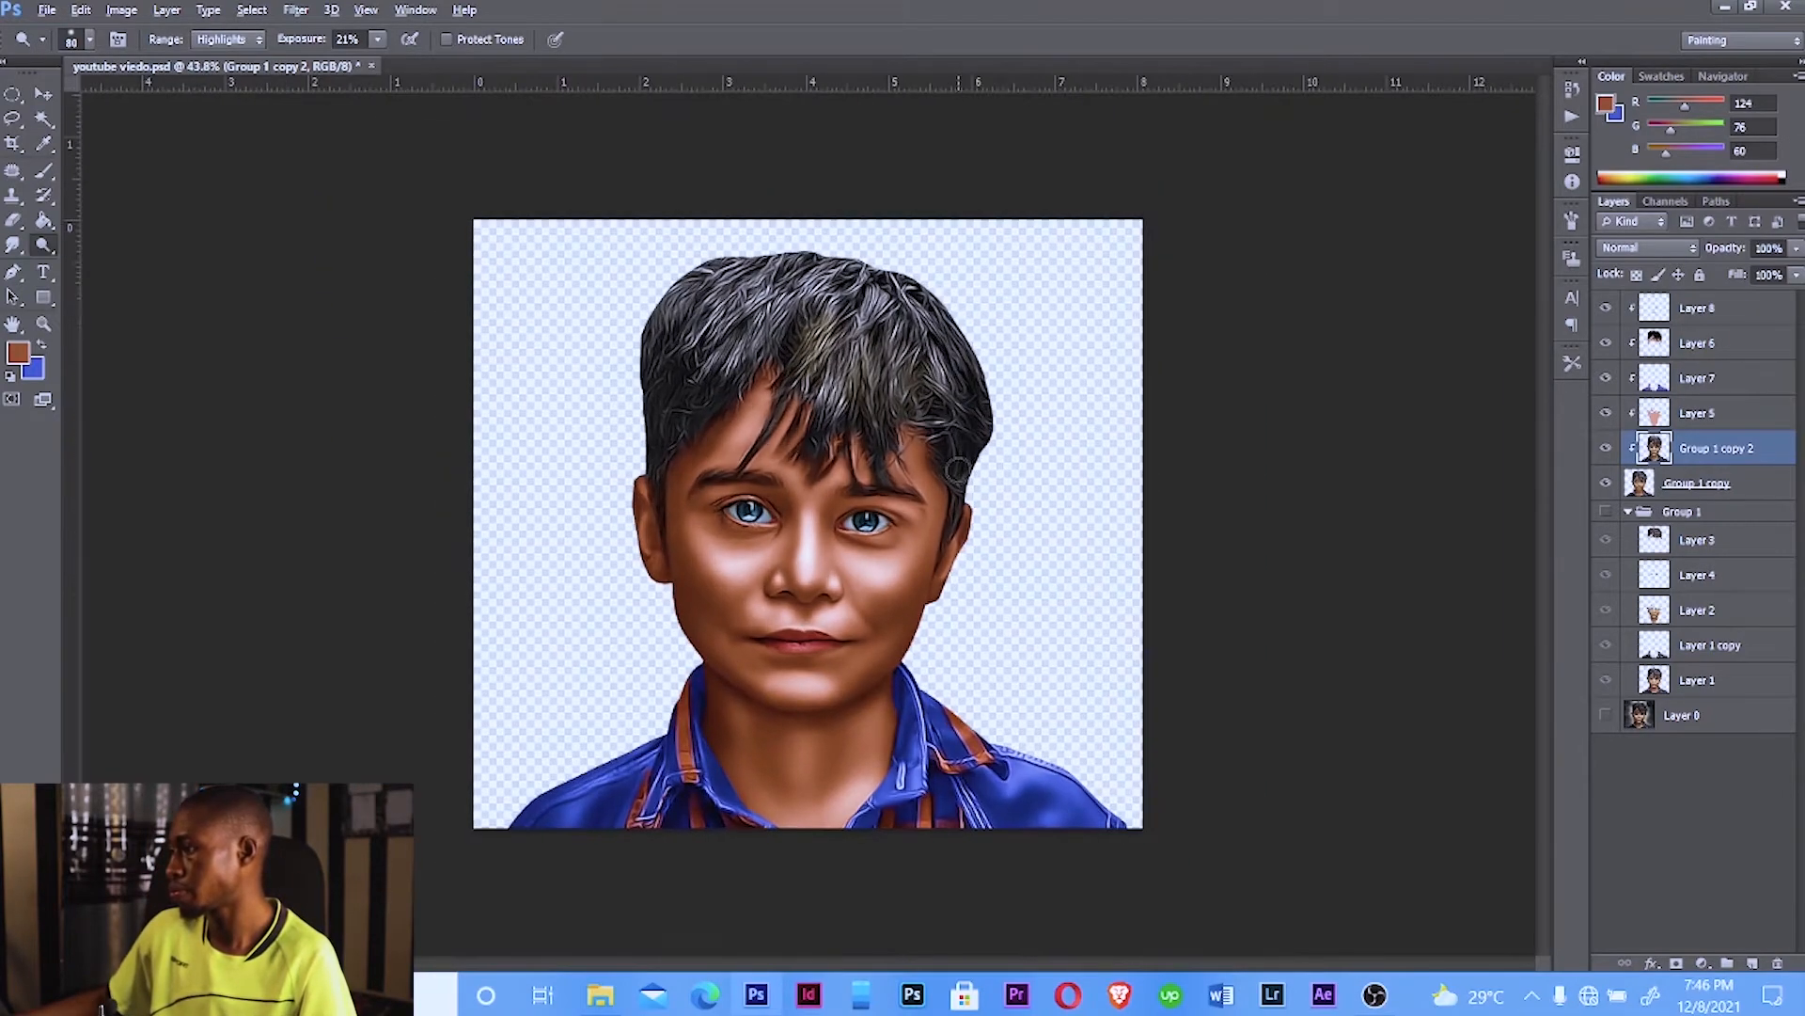
scroll(934, 480, "up", 3)
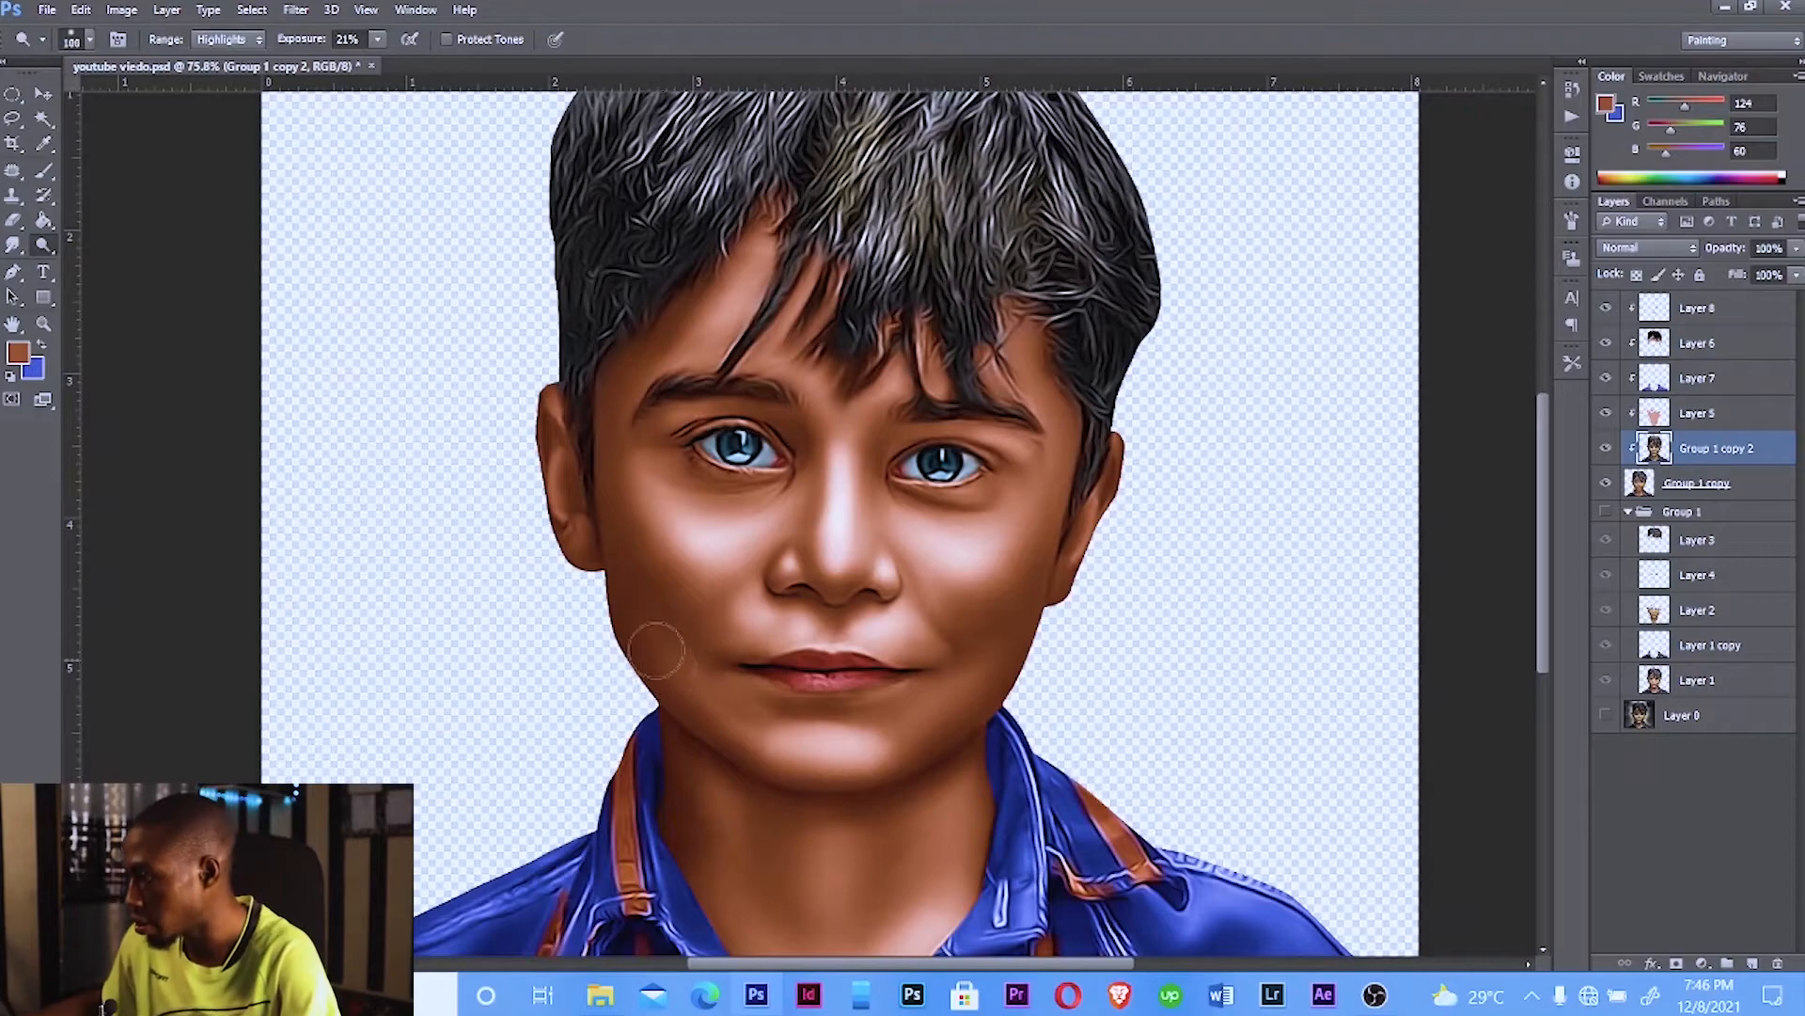
Step: Dodge broad highlights across the cheeks and face, using large brushes between 250 px and 400 px
key("bracketright")
key("bracketright")
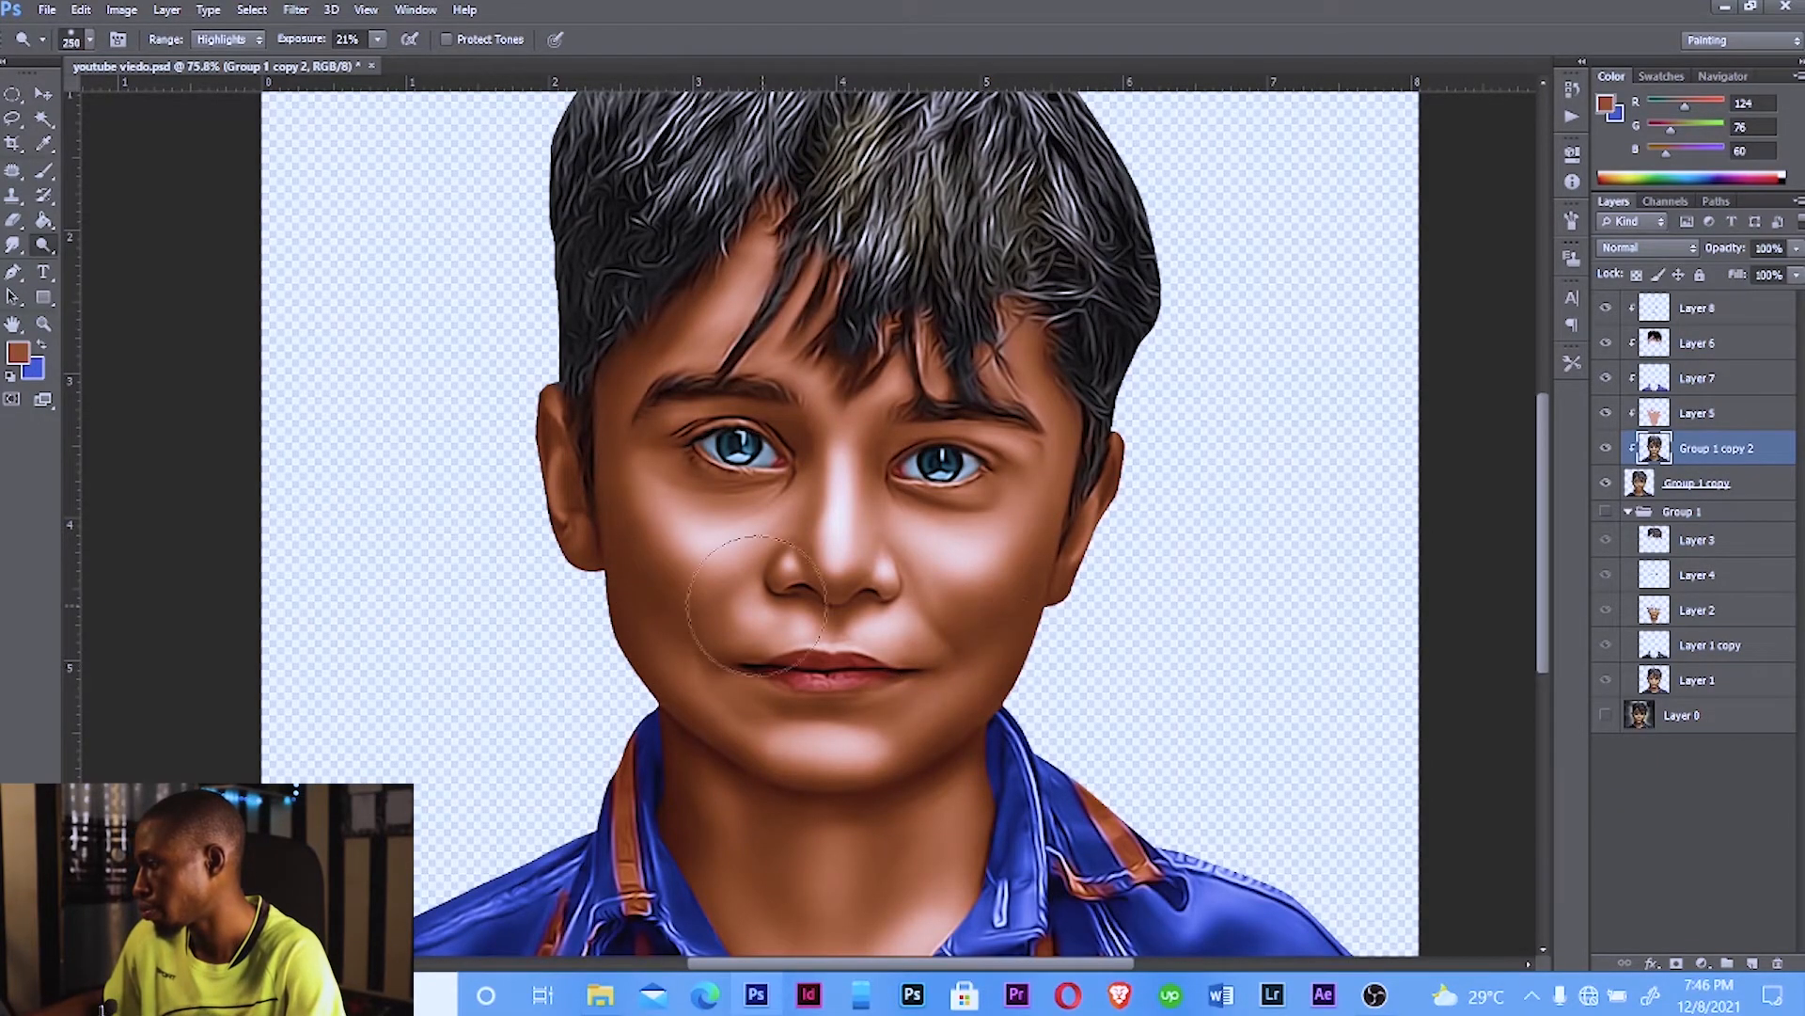
key("bracketright")
key("bracketright")
key("bracketright")
key("bracketright")
key("bracketright")
key("bracketright")
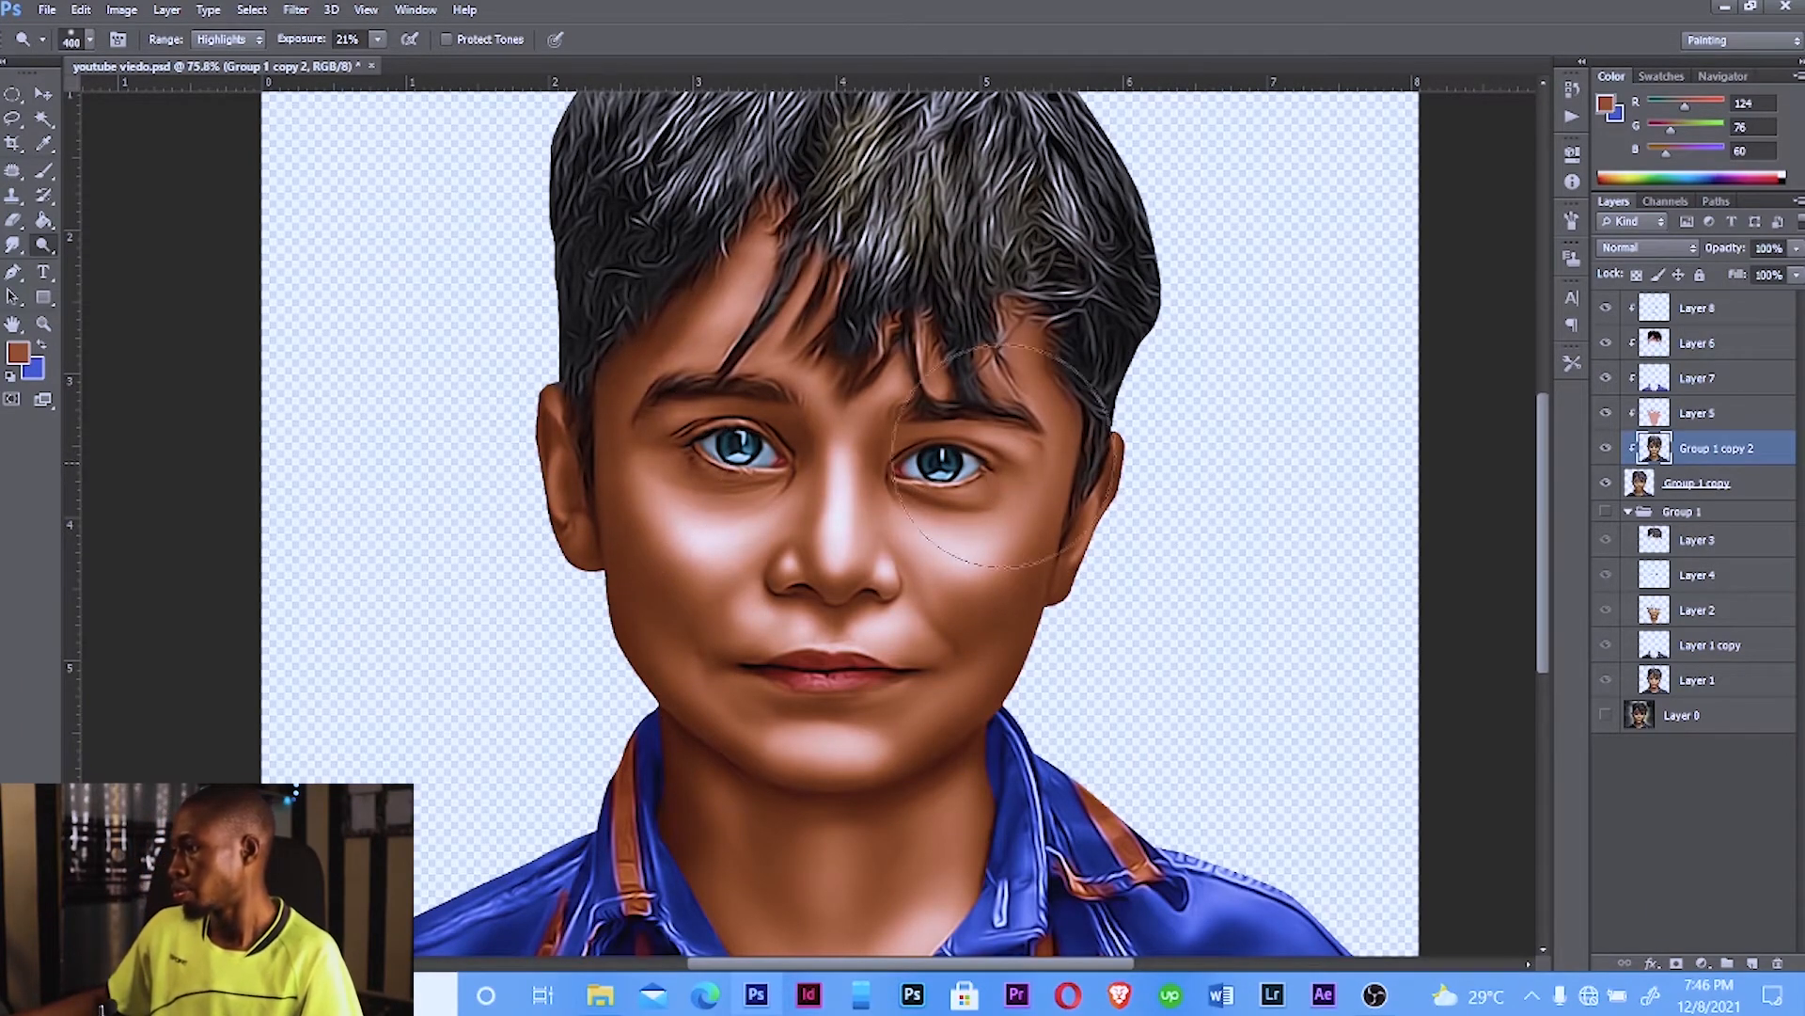
Step: Review the whole portrait and save the document
key("alt")
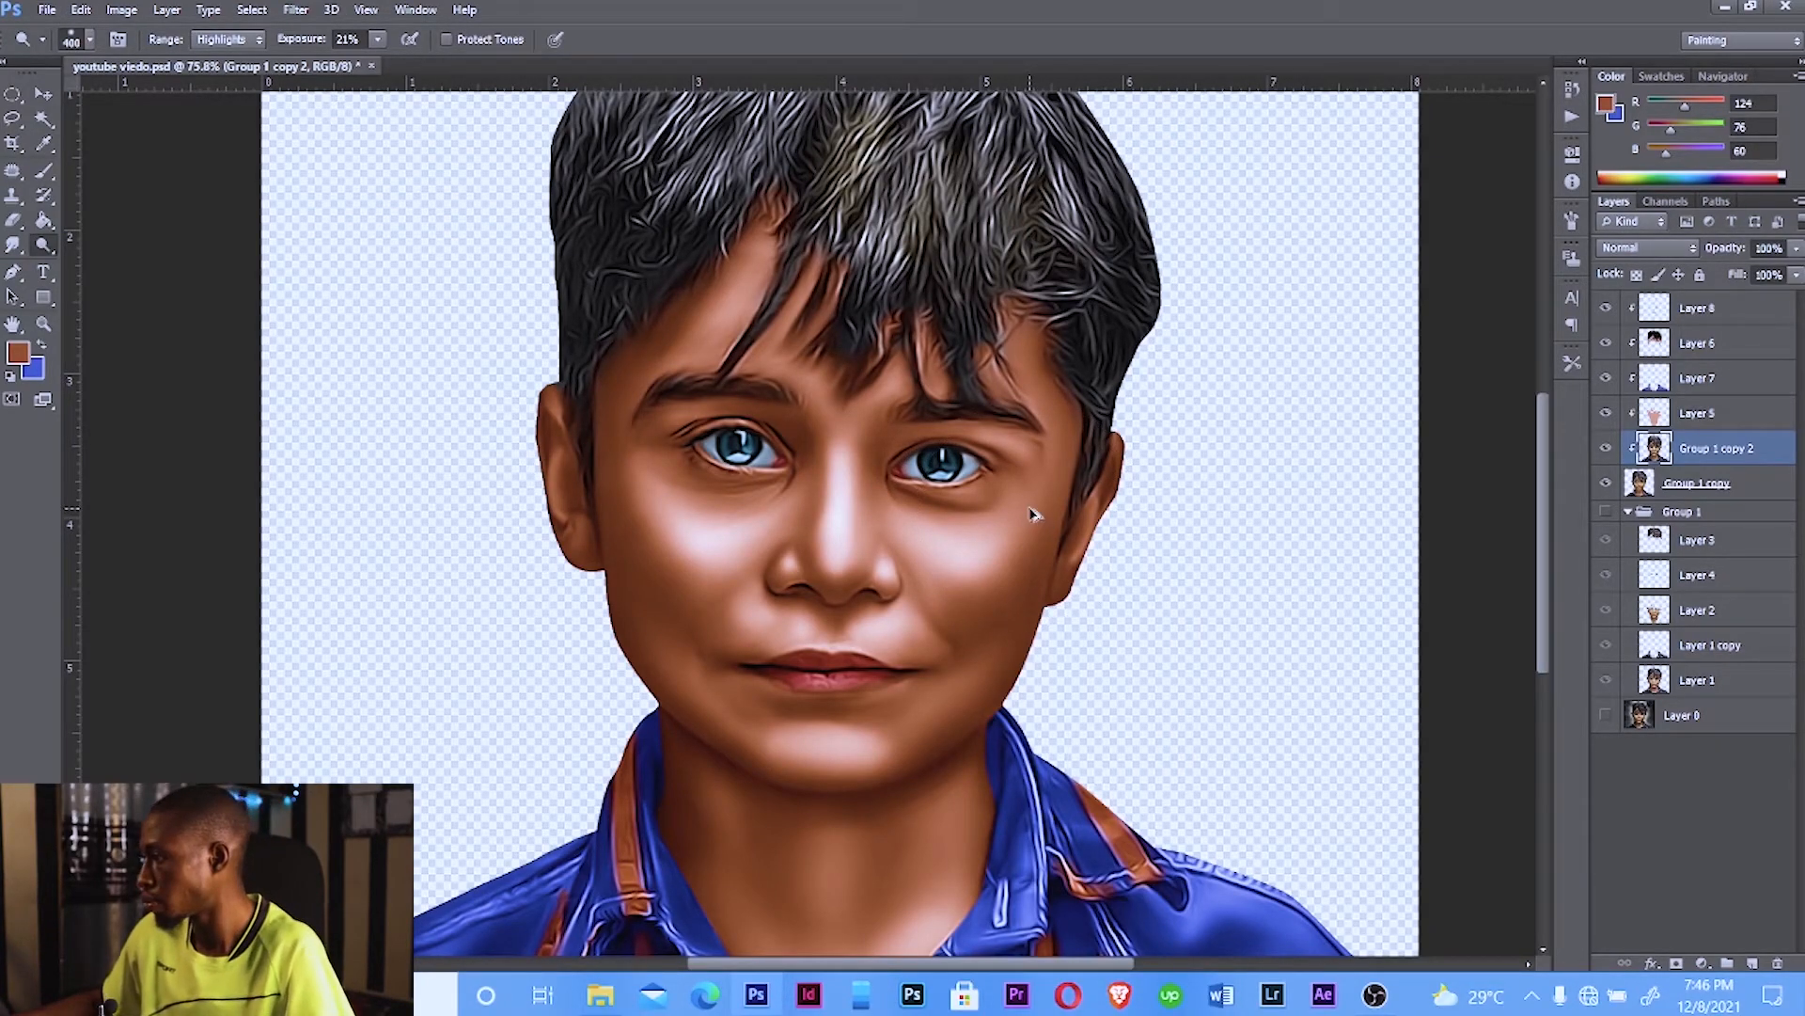
scroll(1030, 509, "down", 1)
scroll(809, 528, "up", 1)
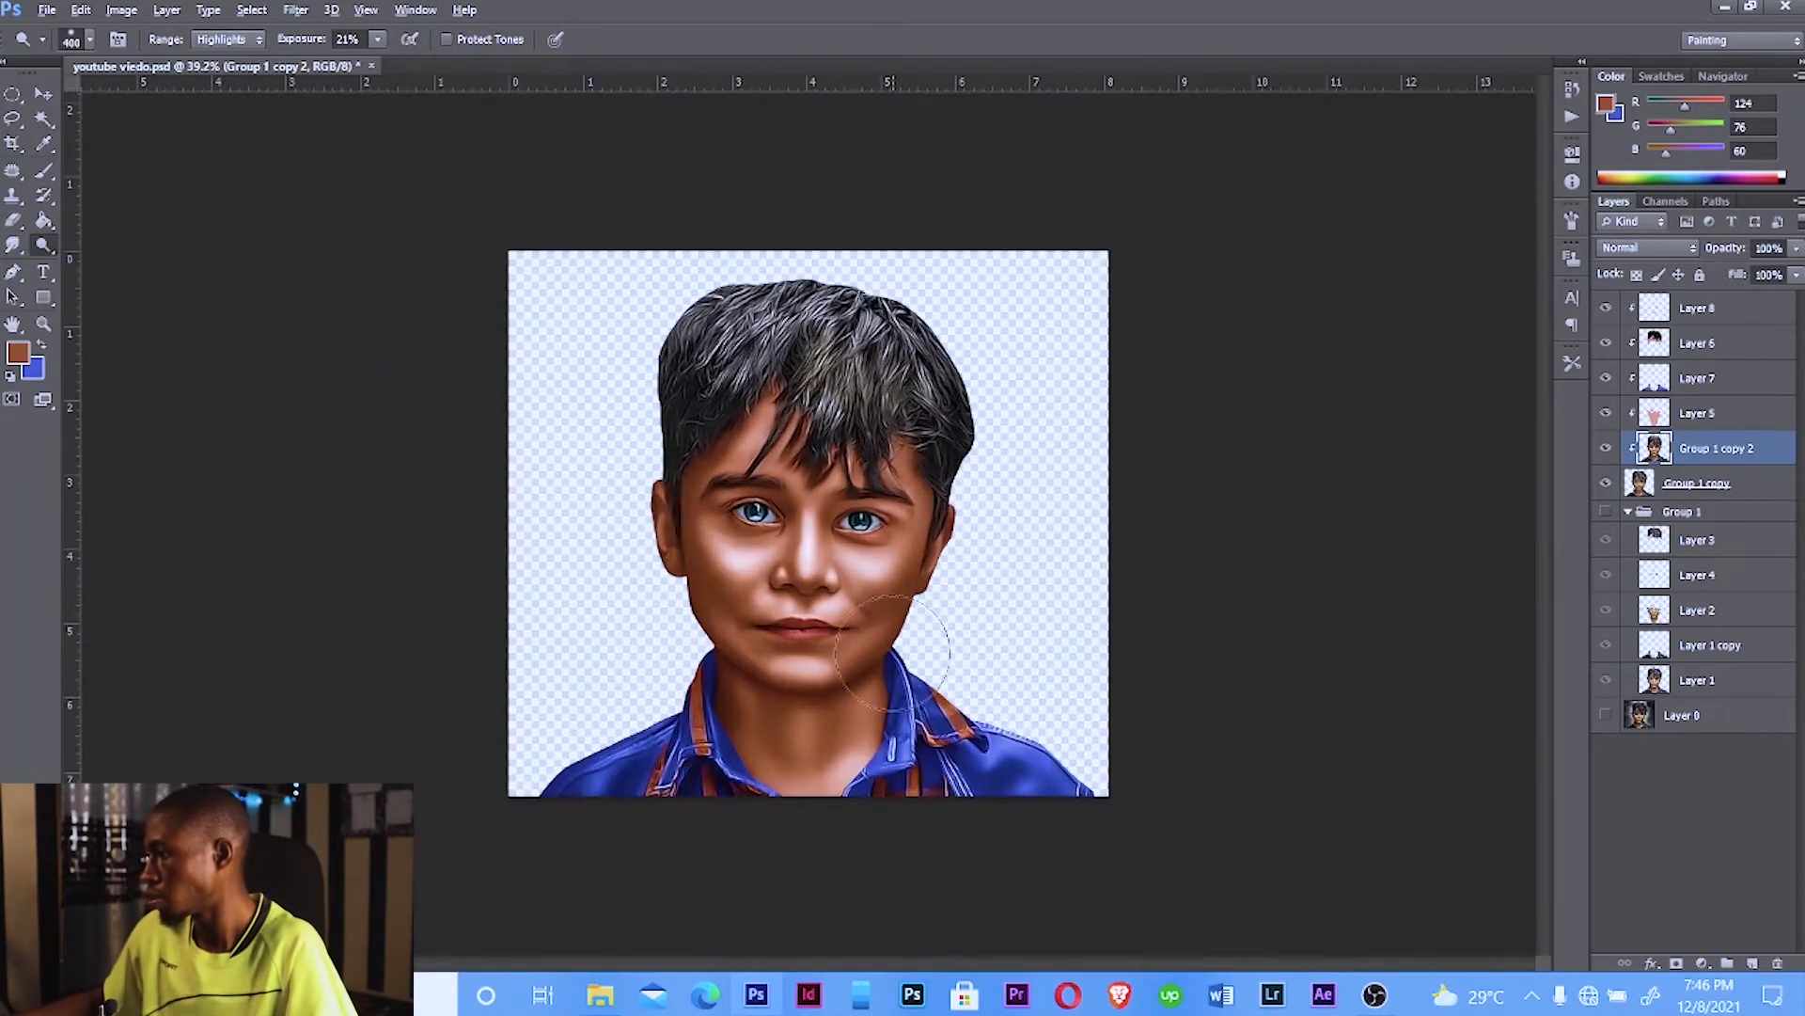
key("ctrl+s")
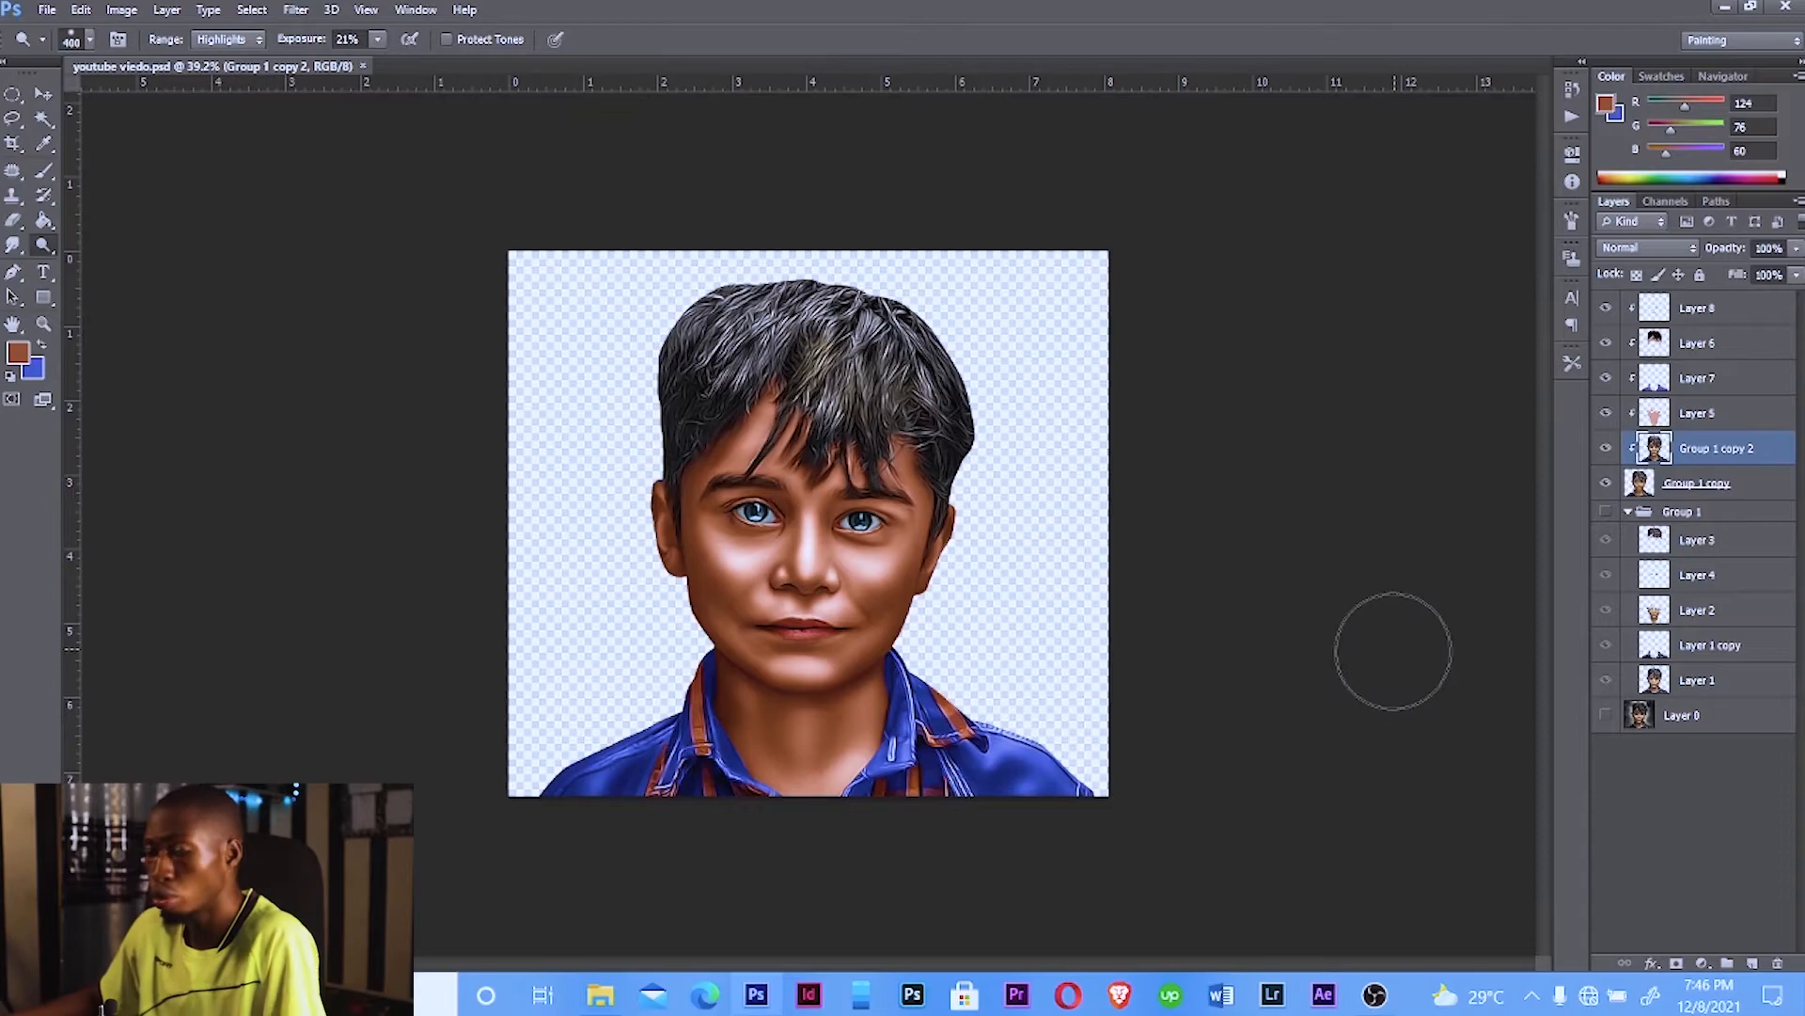
Step: Add a new layer above Layer 8 and clip it to the portrait layers below
left_click(1704, 310)
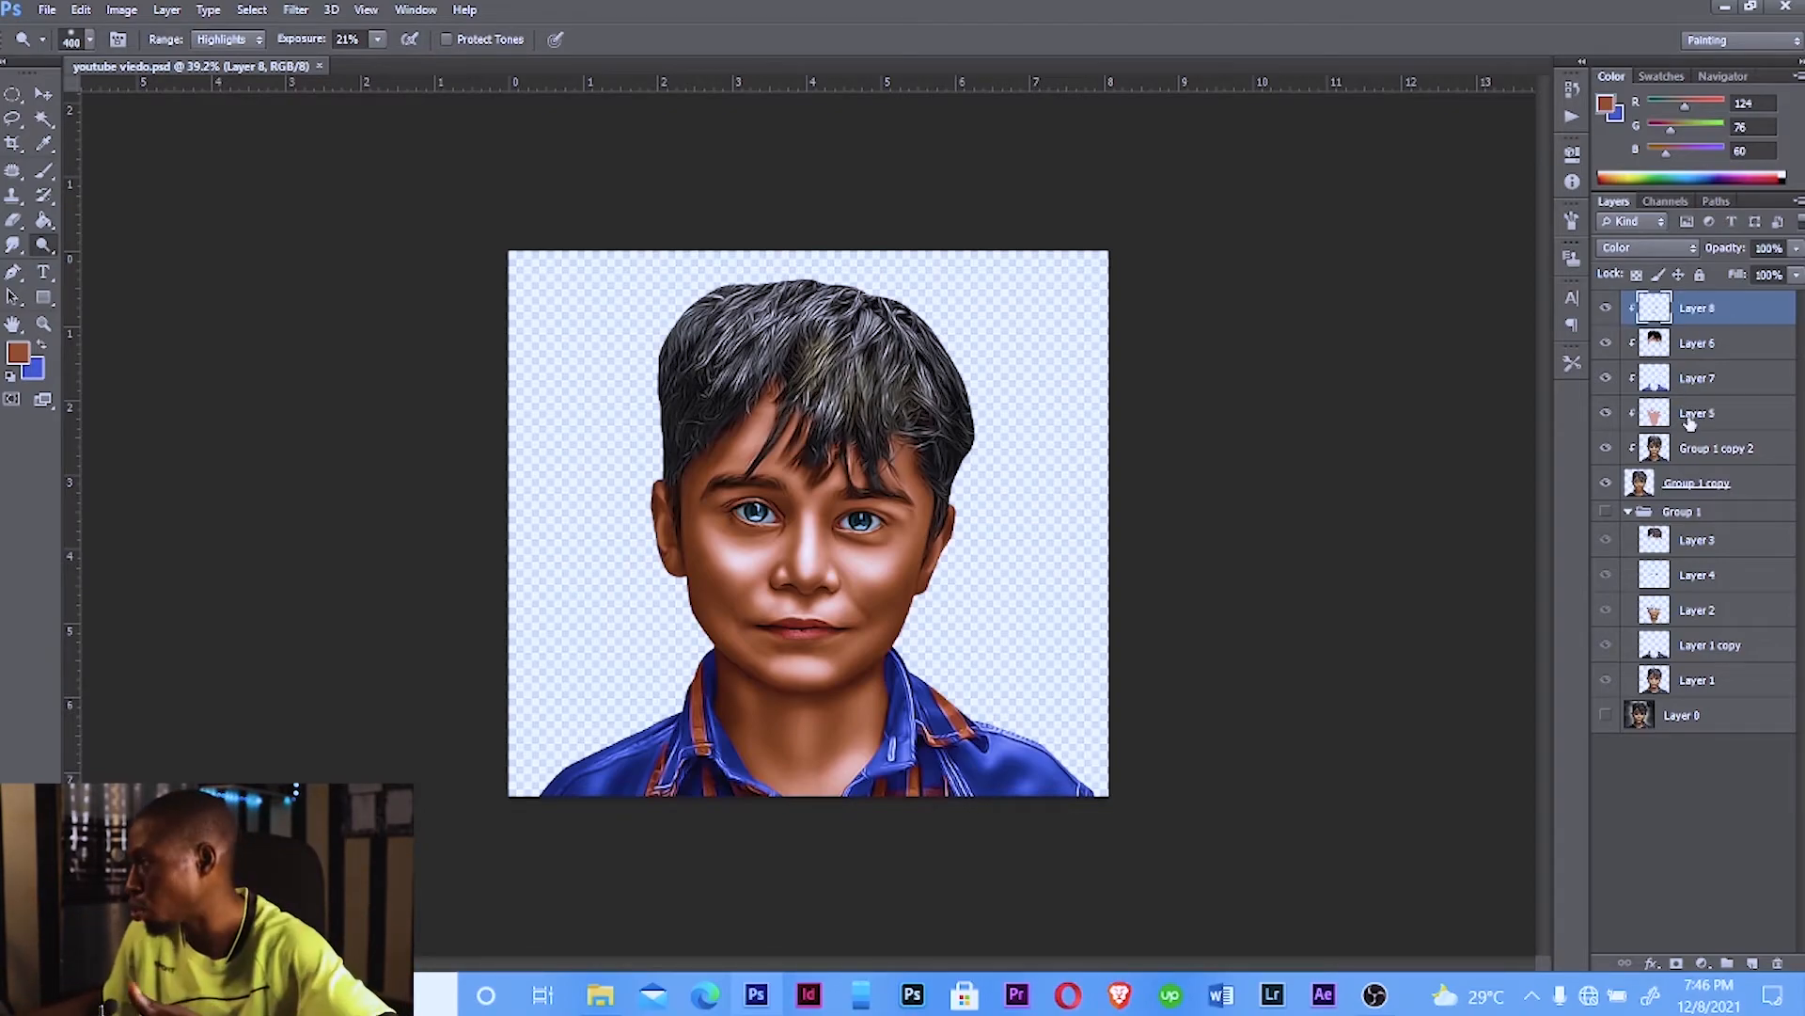
left_click(1749, 964)
left_click(1710, 320, "alt")
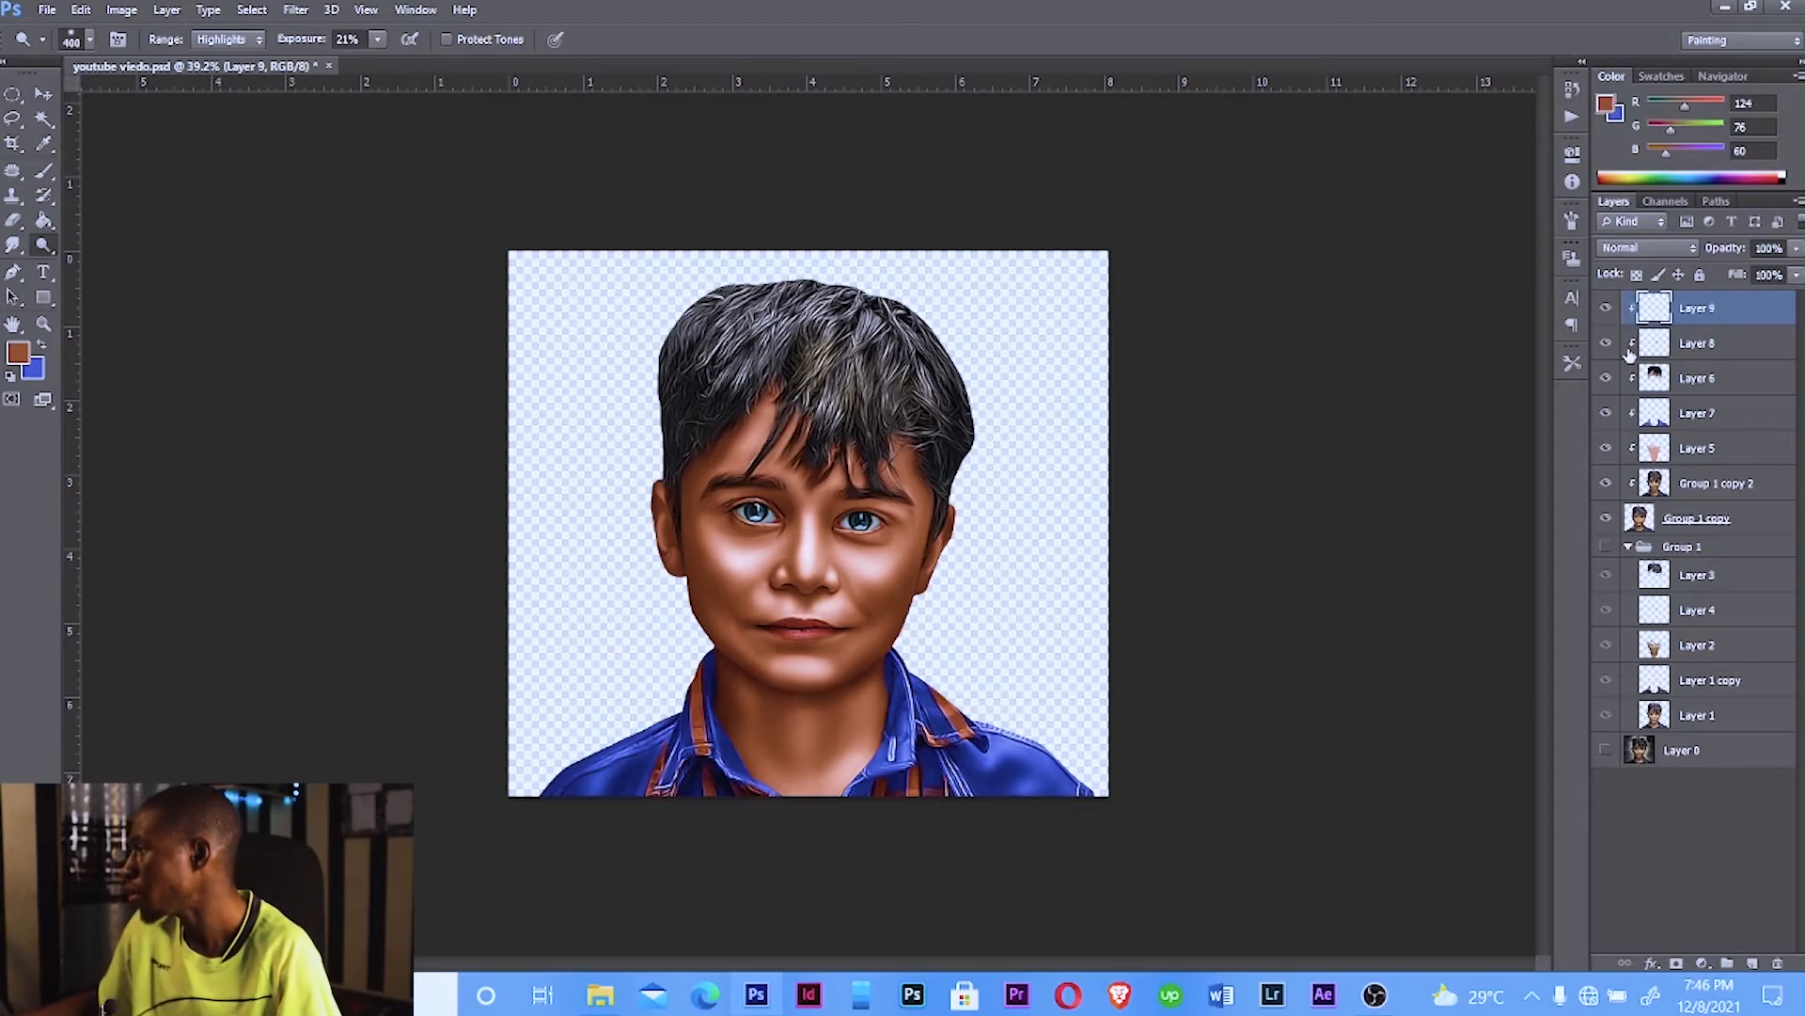
Step: Set the foreground colour to pink, RGB 255, 106, 106, and the new layer's blend mode to Color
left_click(19, 355)
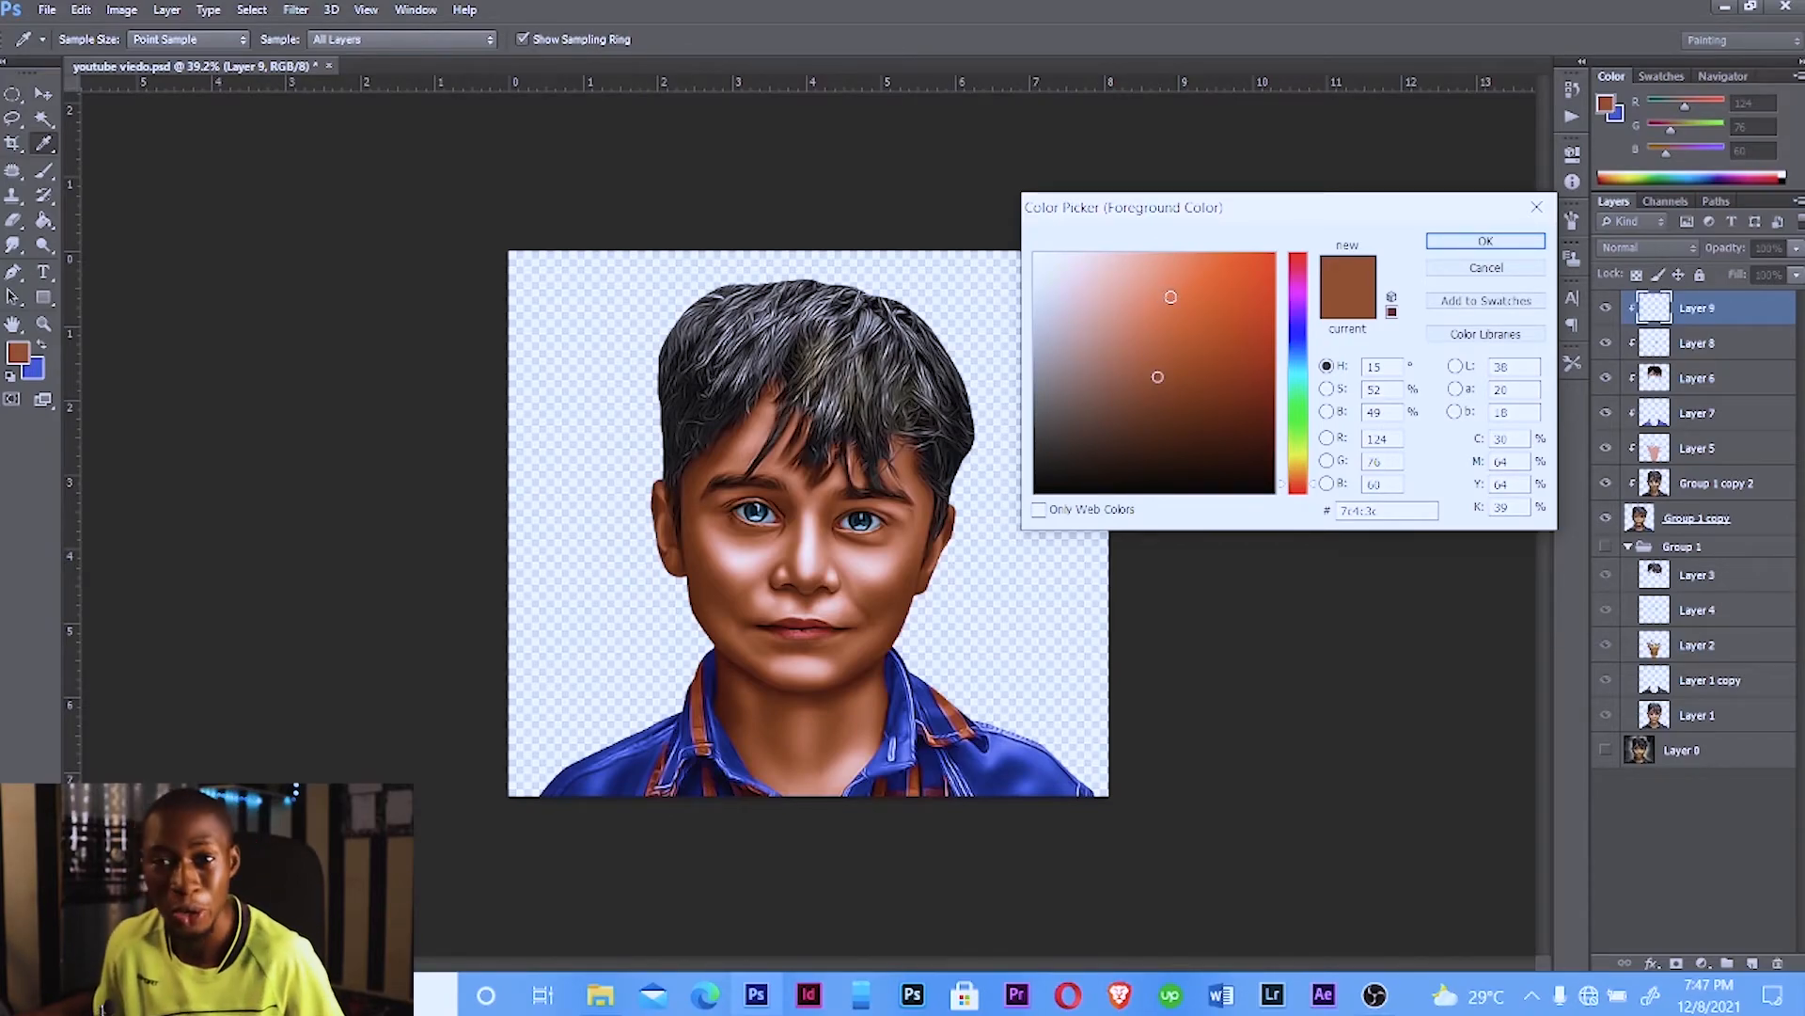
mouse_move(1175, 279)
left_mouse_down()
mouse_move(1294, 221)
mouse_move(1298, 252)
mouse_move(1167, 254)
left_mouse_up()
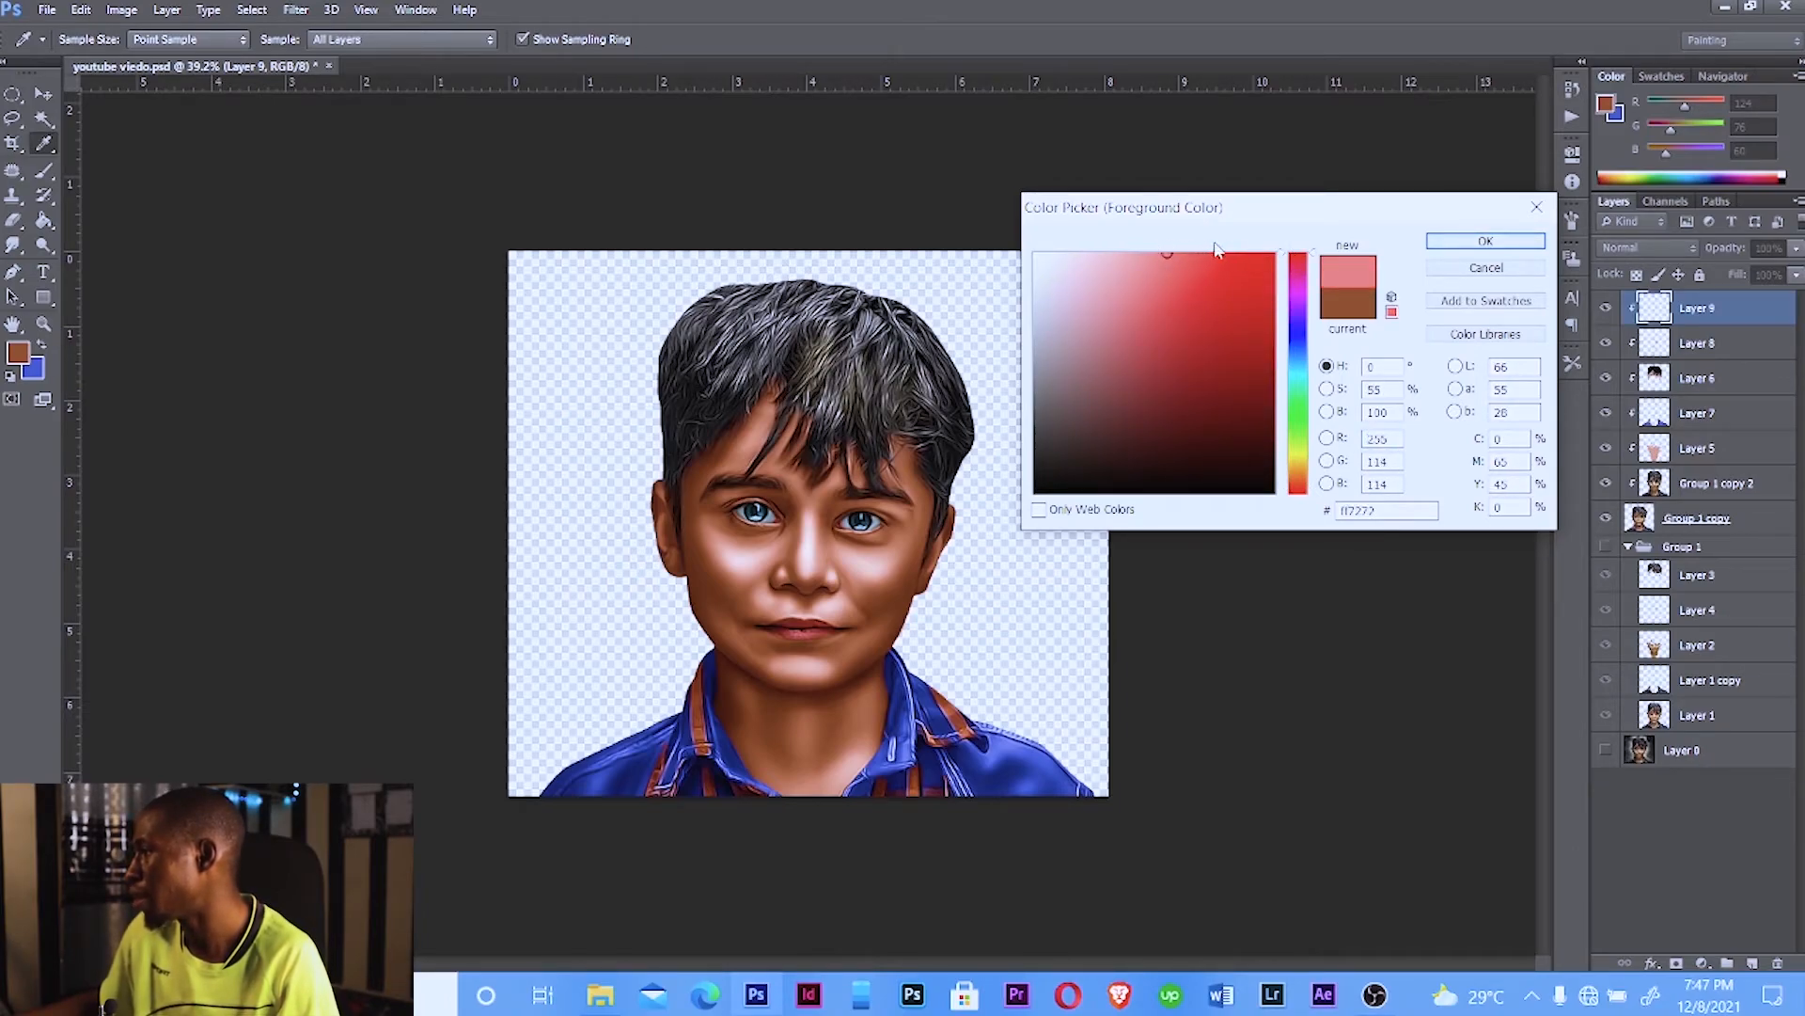
left_click(1486, 241)
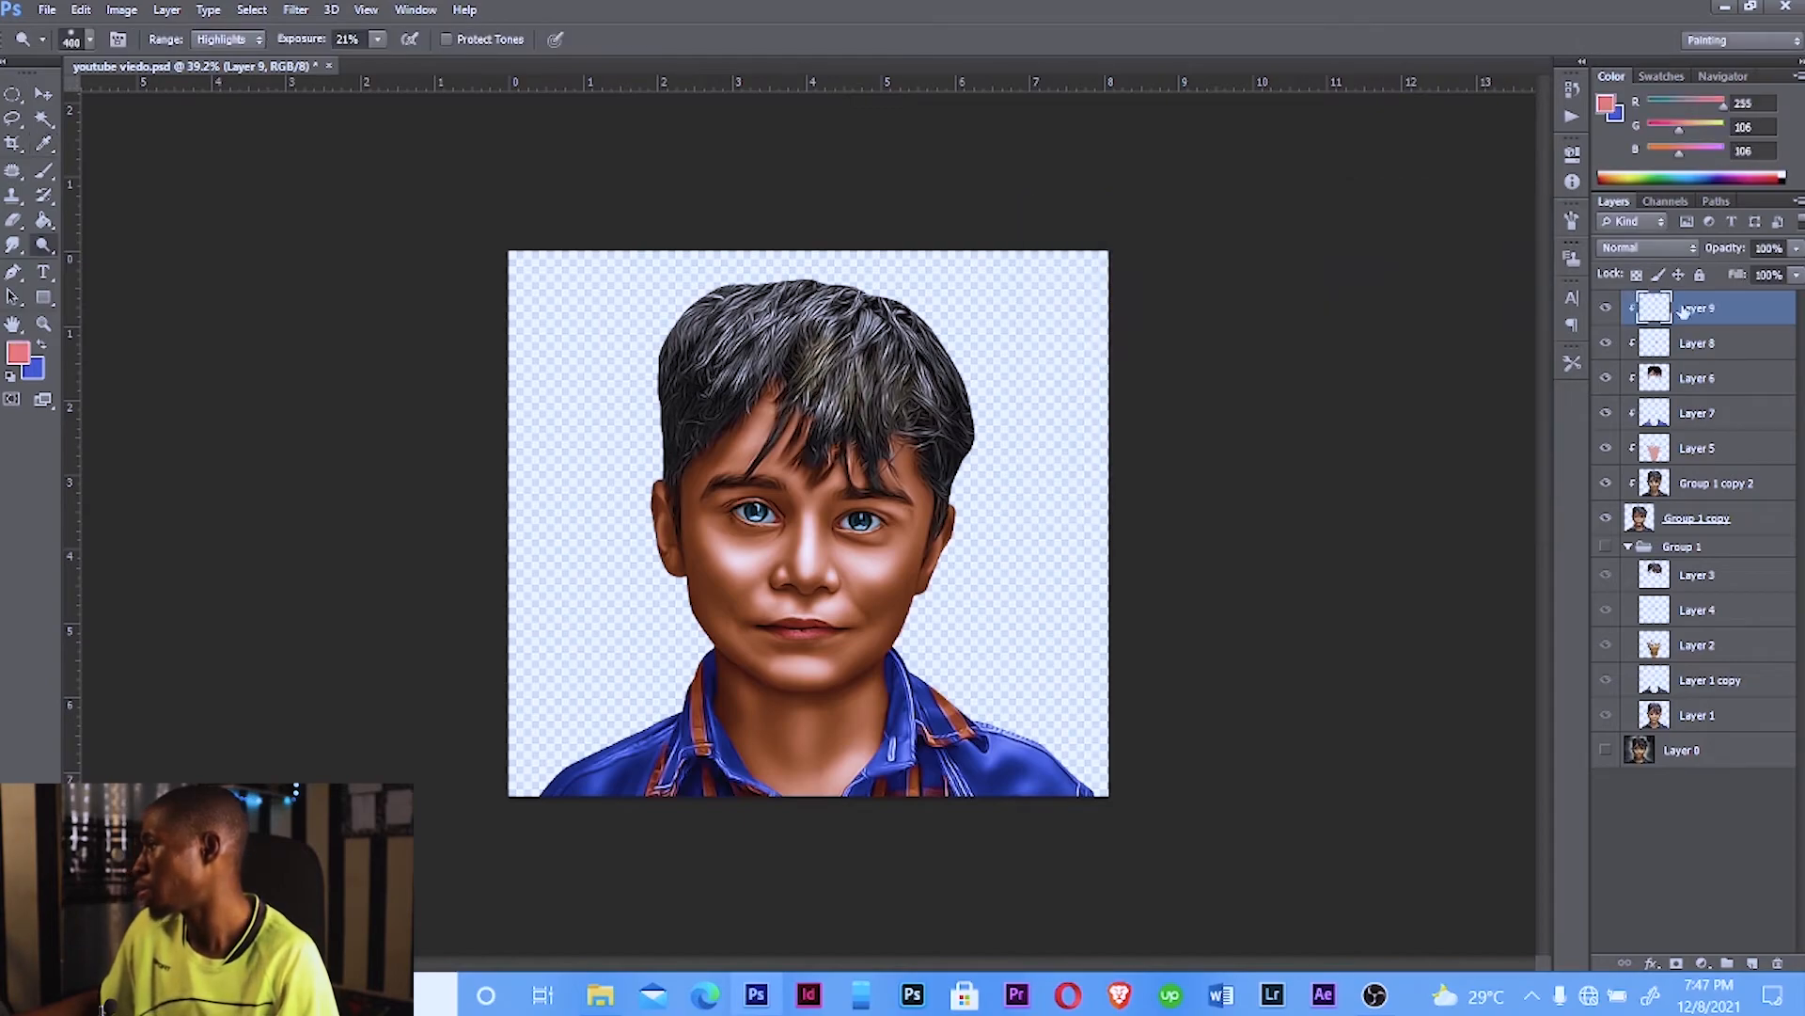
left_click(1647, 248)
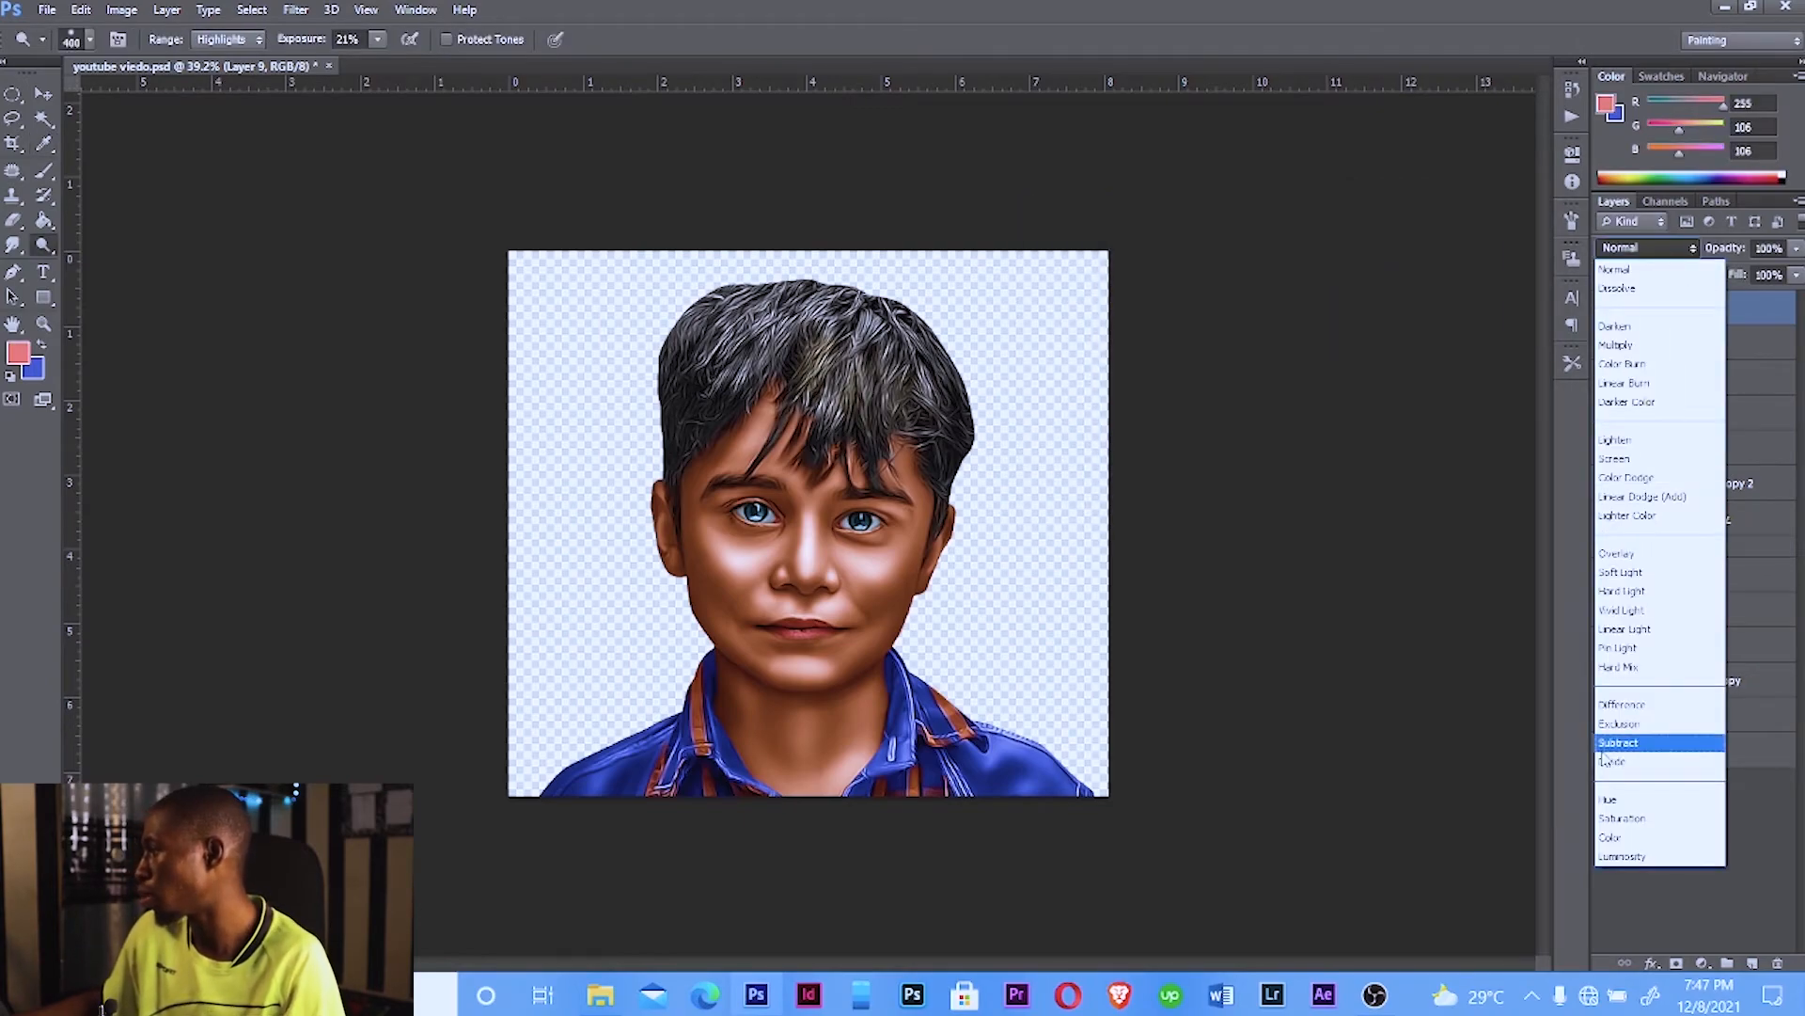
left_click(1632, 843)
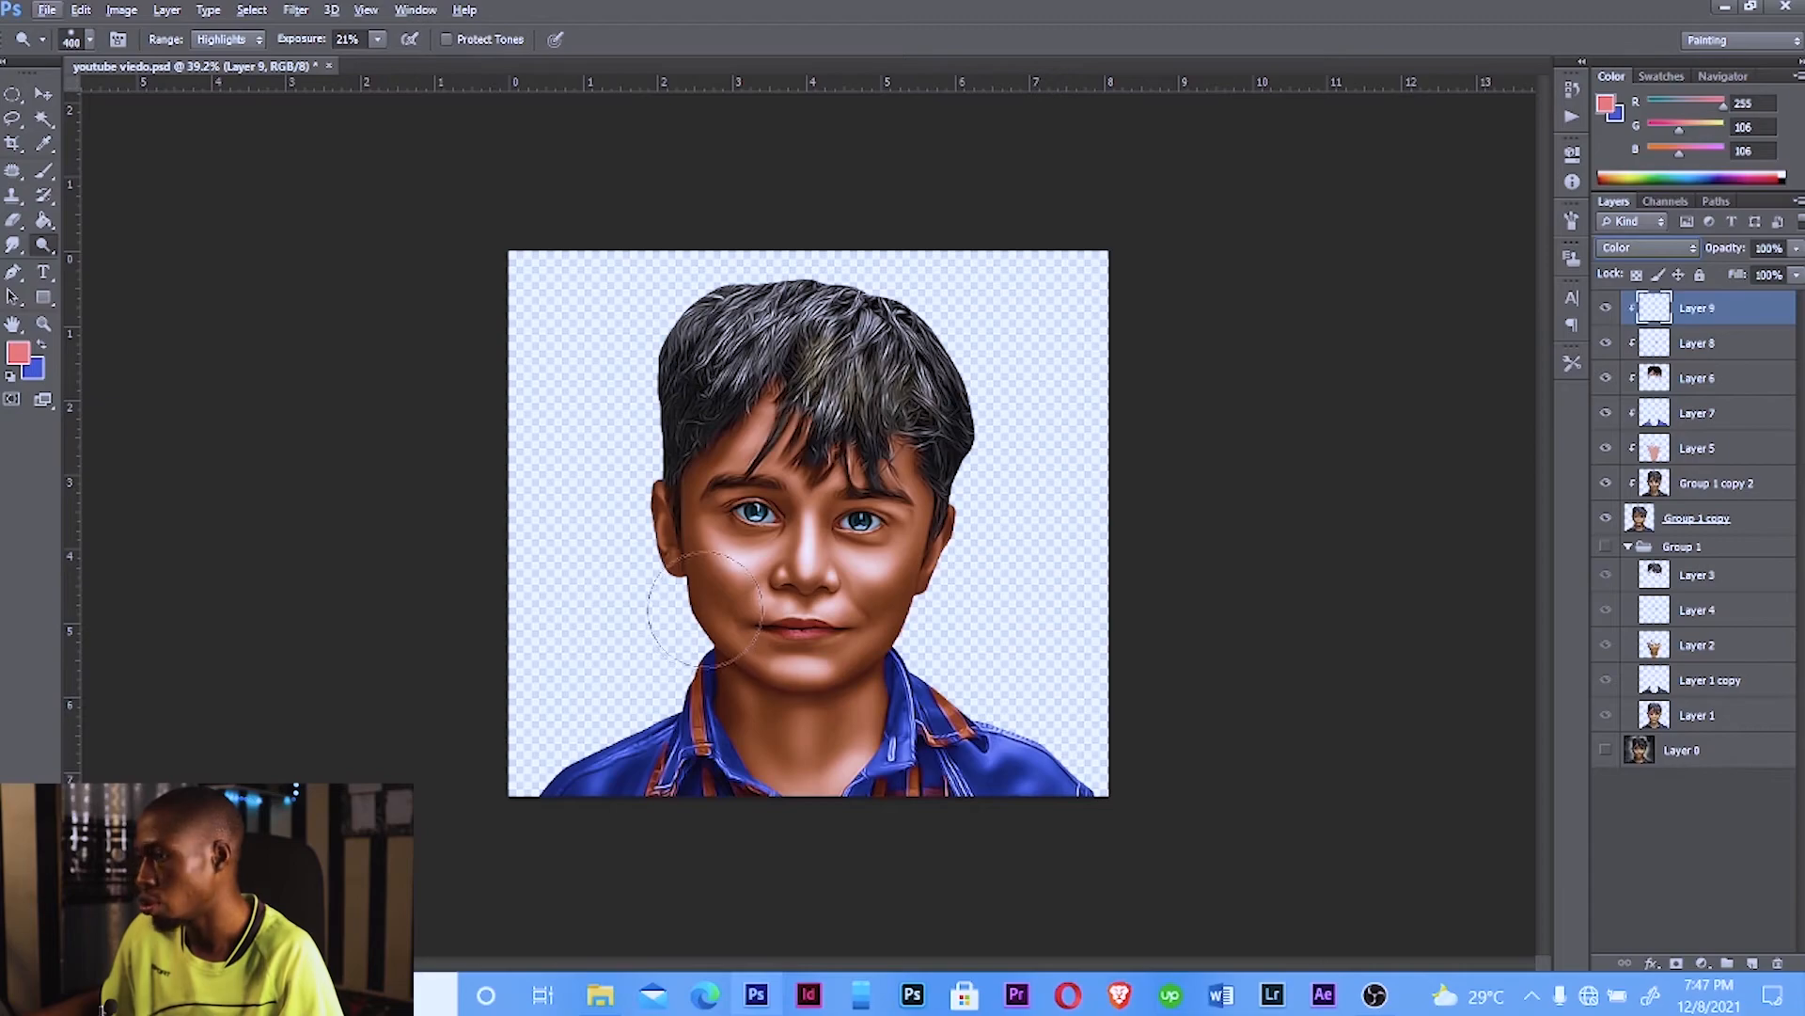
Step: Switch to the Brush tool and enlarge its tip to 200 px for tinting the cheeks
left_click(43, 170)
scroll(875, 555, "up", 3)
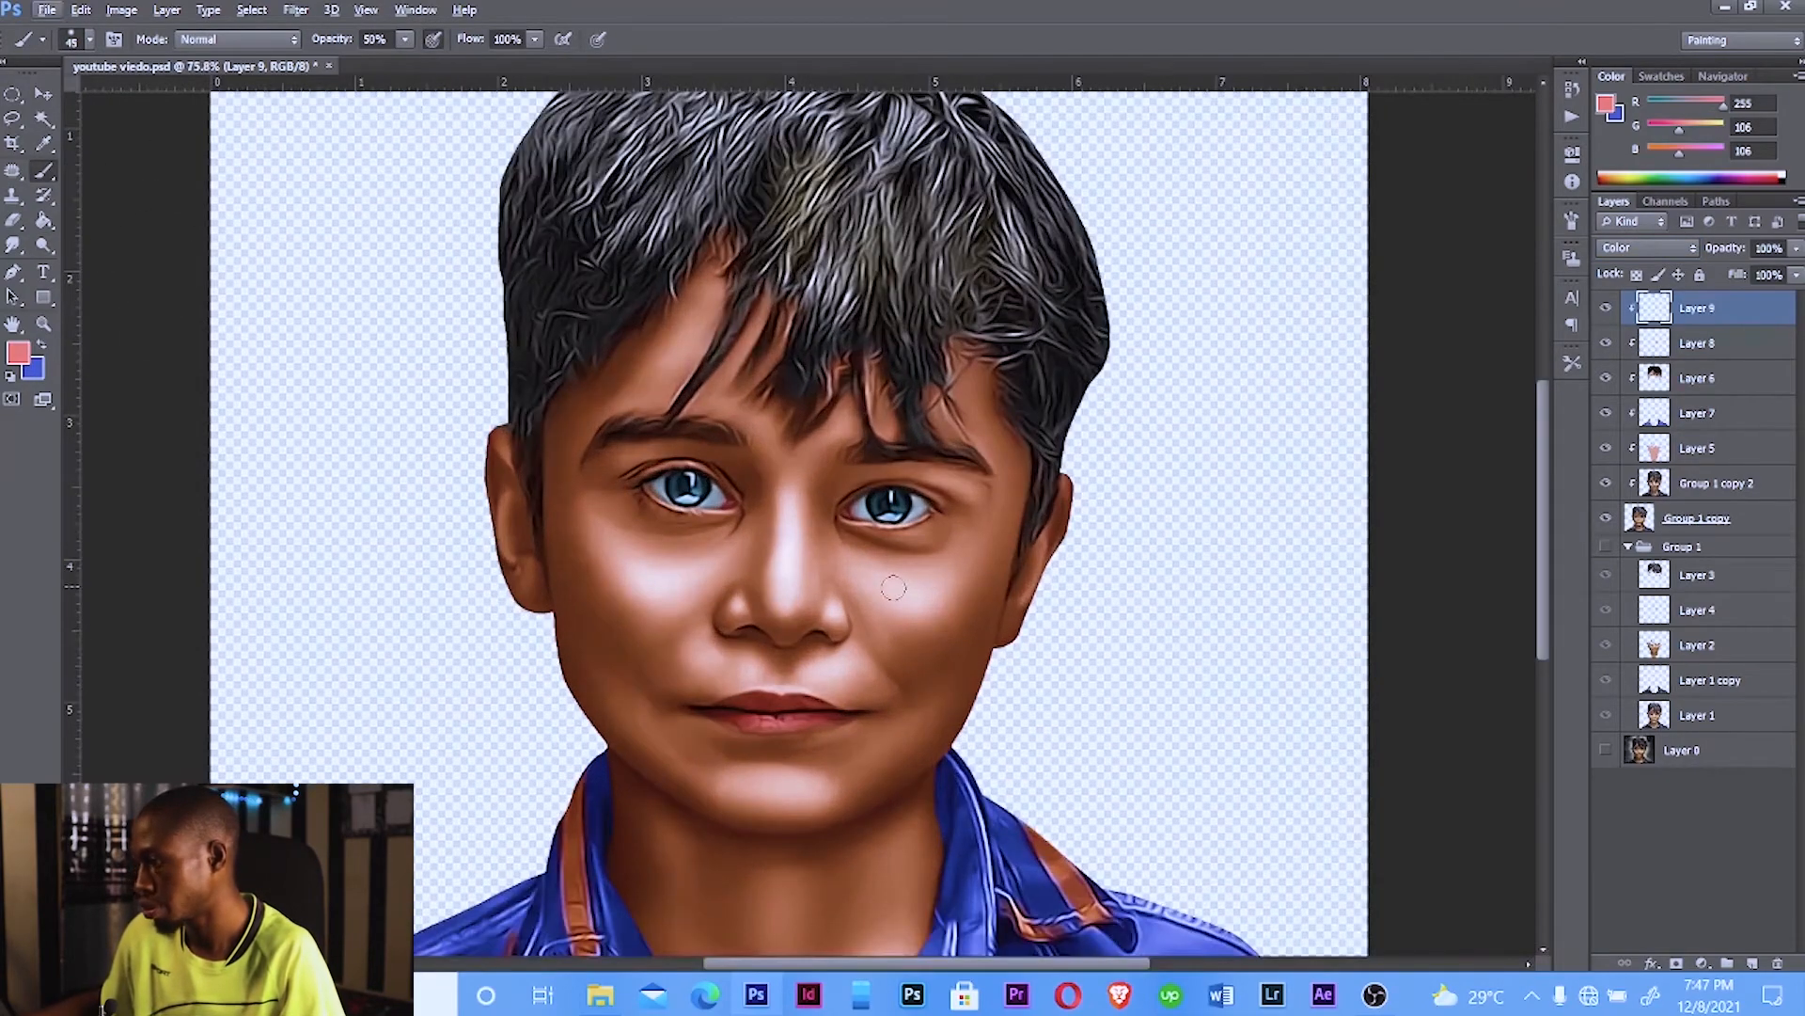
key("bracketright")
key("bracketright")
key("bracketright")
key("bracketright")
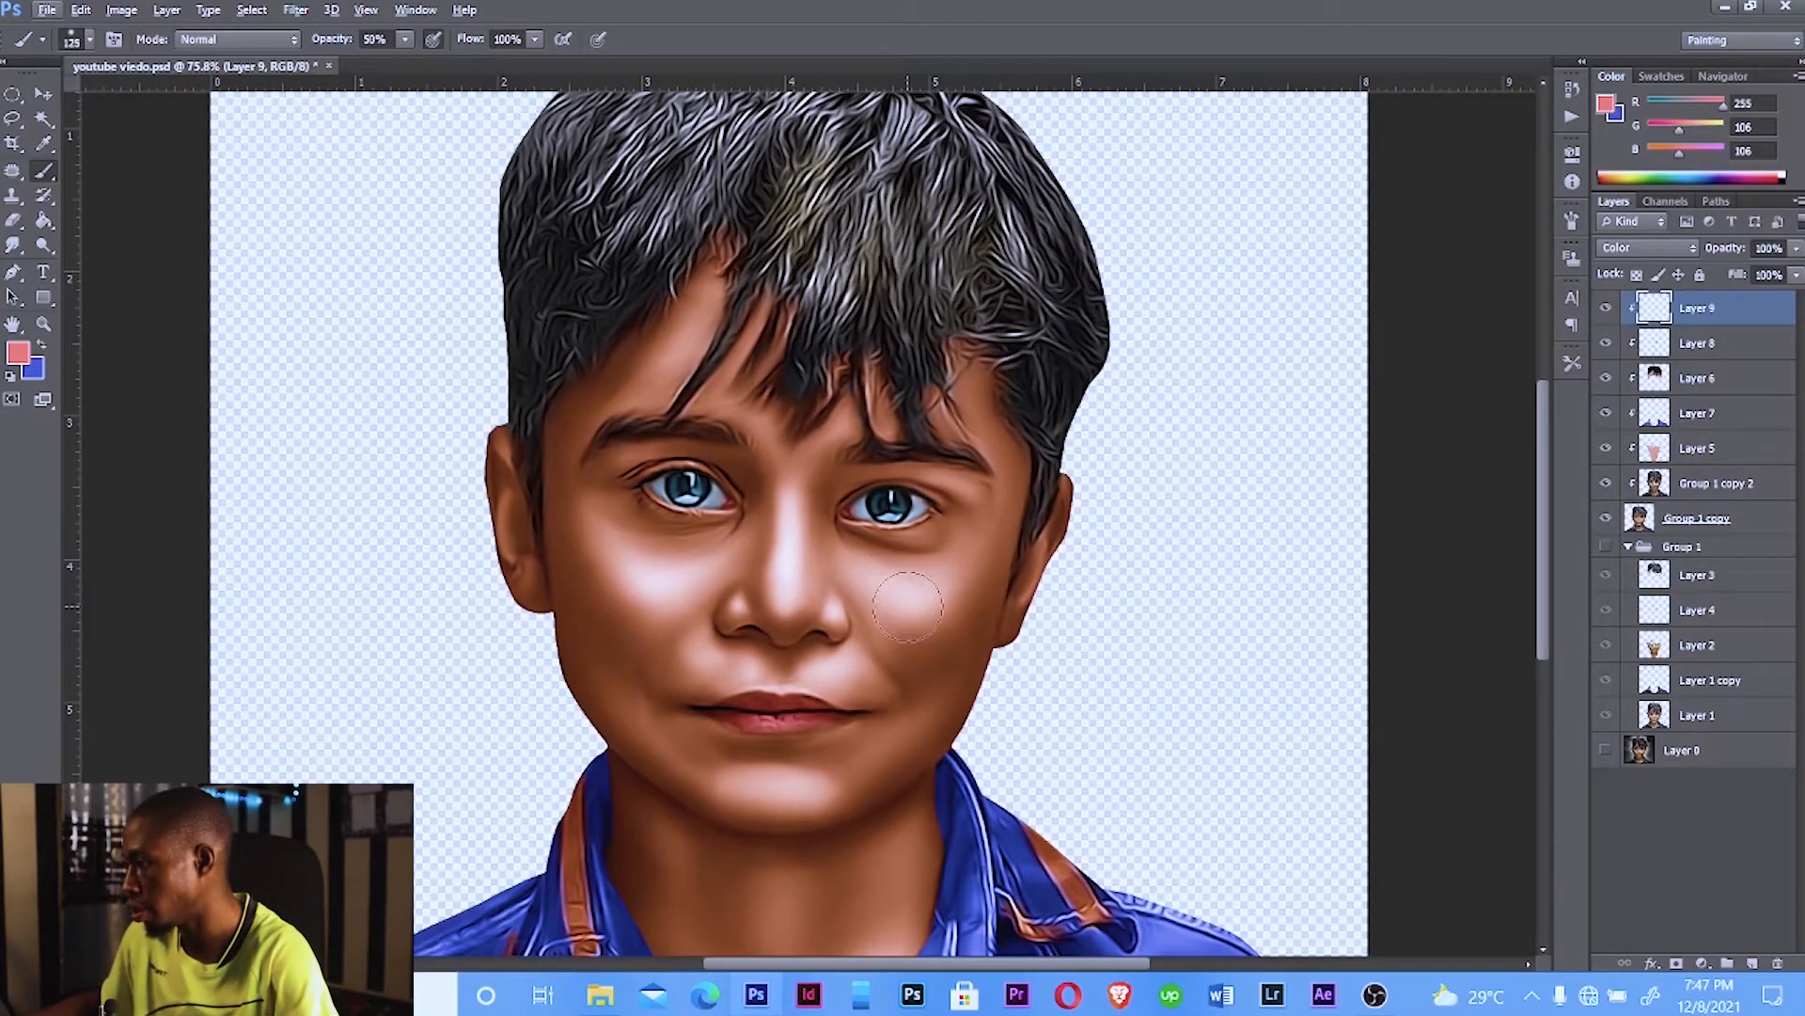
key("bracketright")
key("bracketright")
key("bracketright")
Step: Undo a test stroke at 50% opacity, then paint pink blush on both cheeks with the brush opacity at 24%
mouse_move(908, 607)
left_mouse_down()
mouse_move(973, 607)
mouse_move(940, 630)
mouse_move(905, 602)
left_mouse_up()
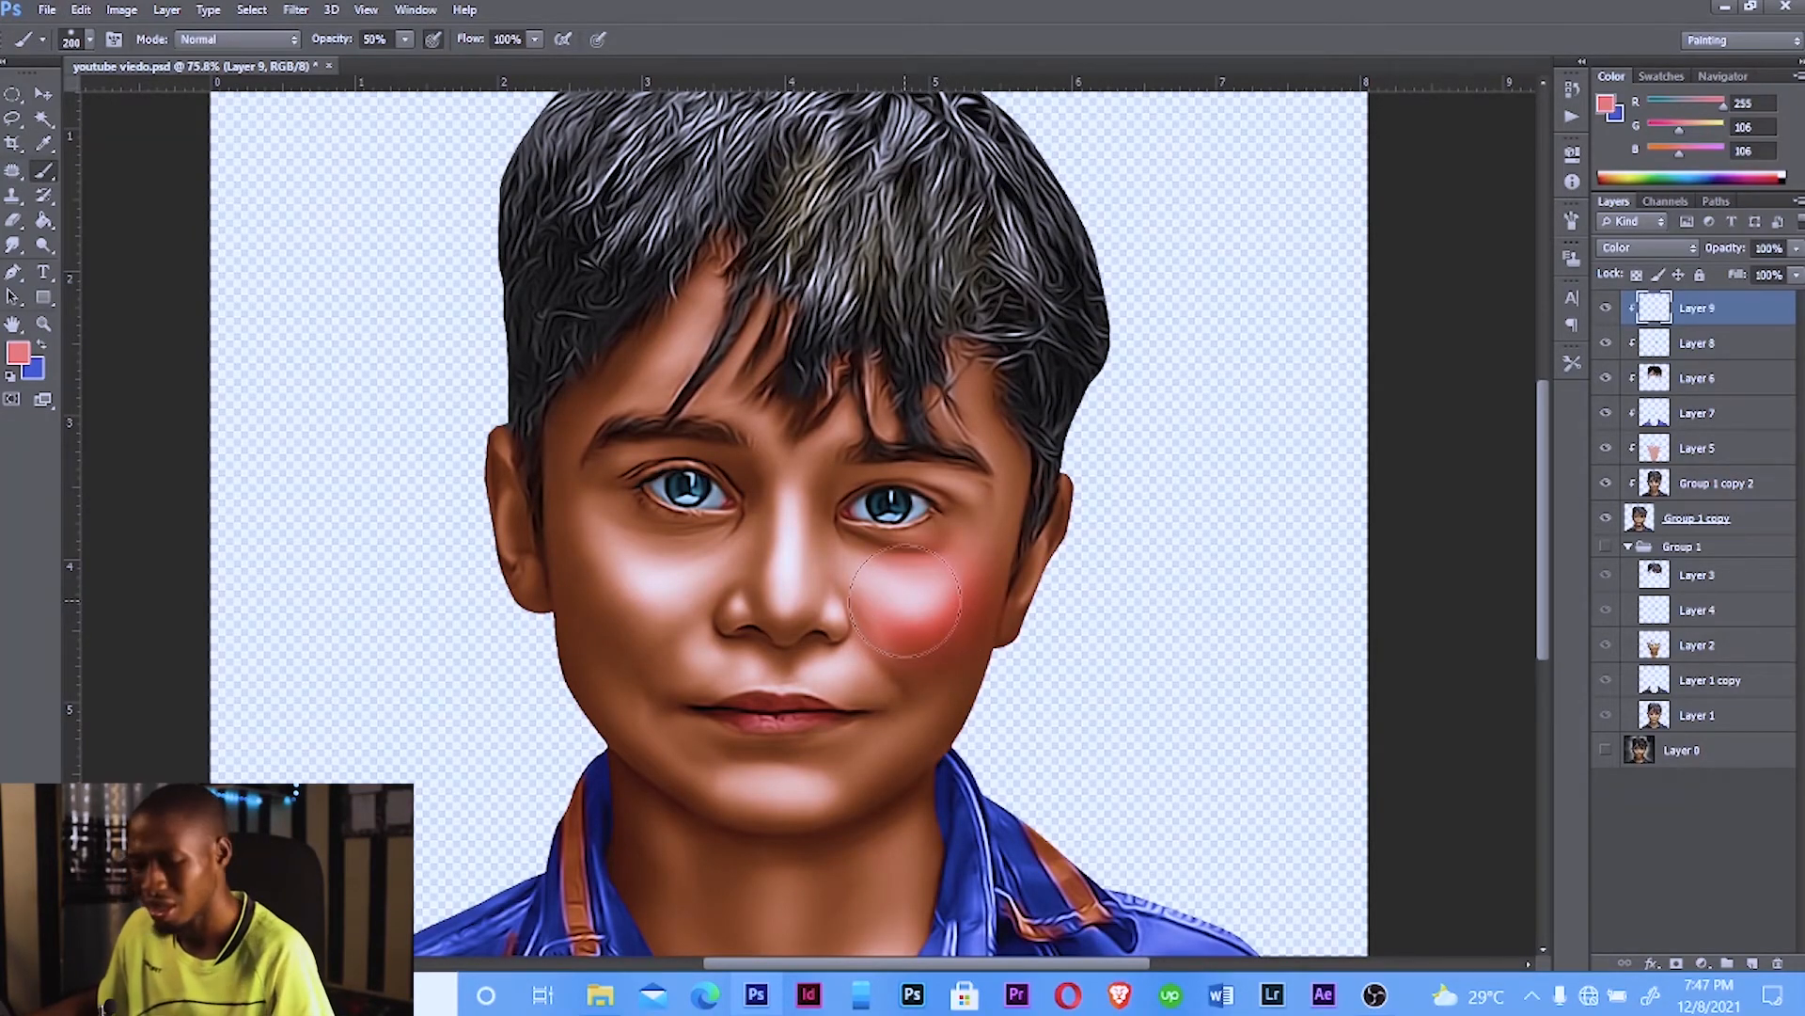
key("ctrl+z")
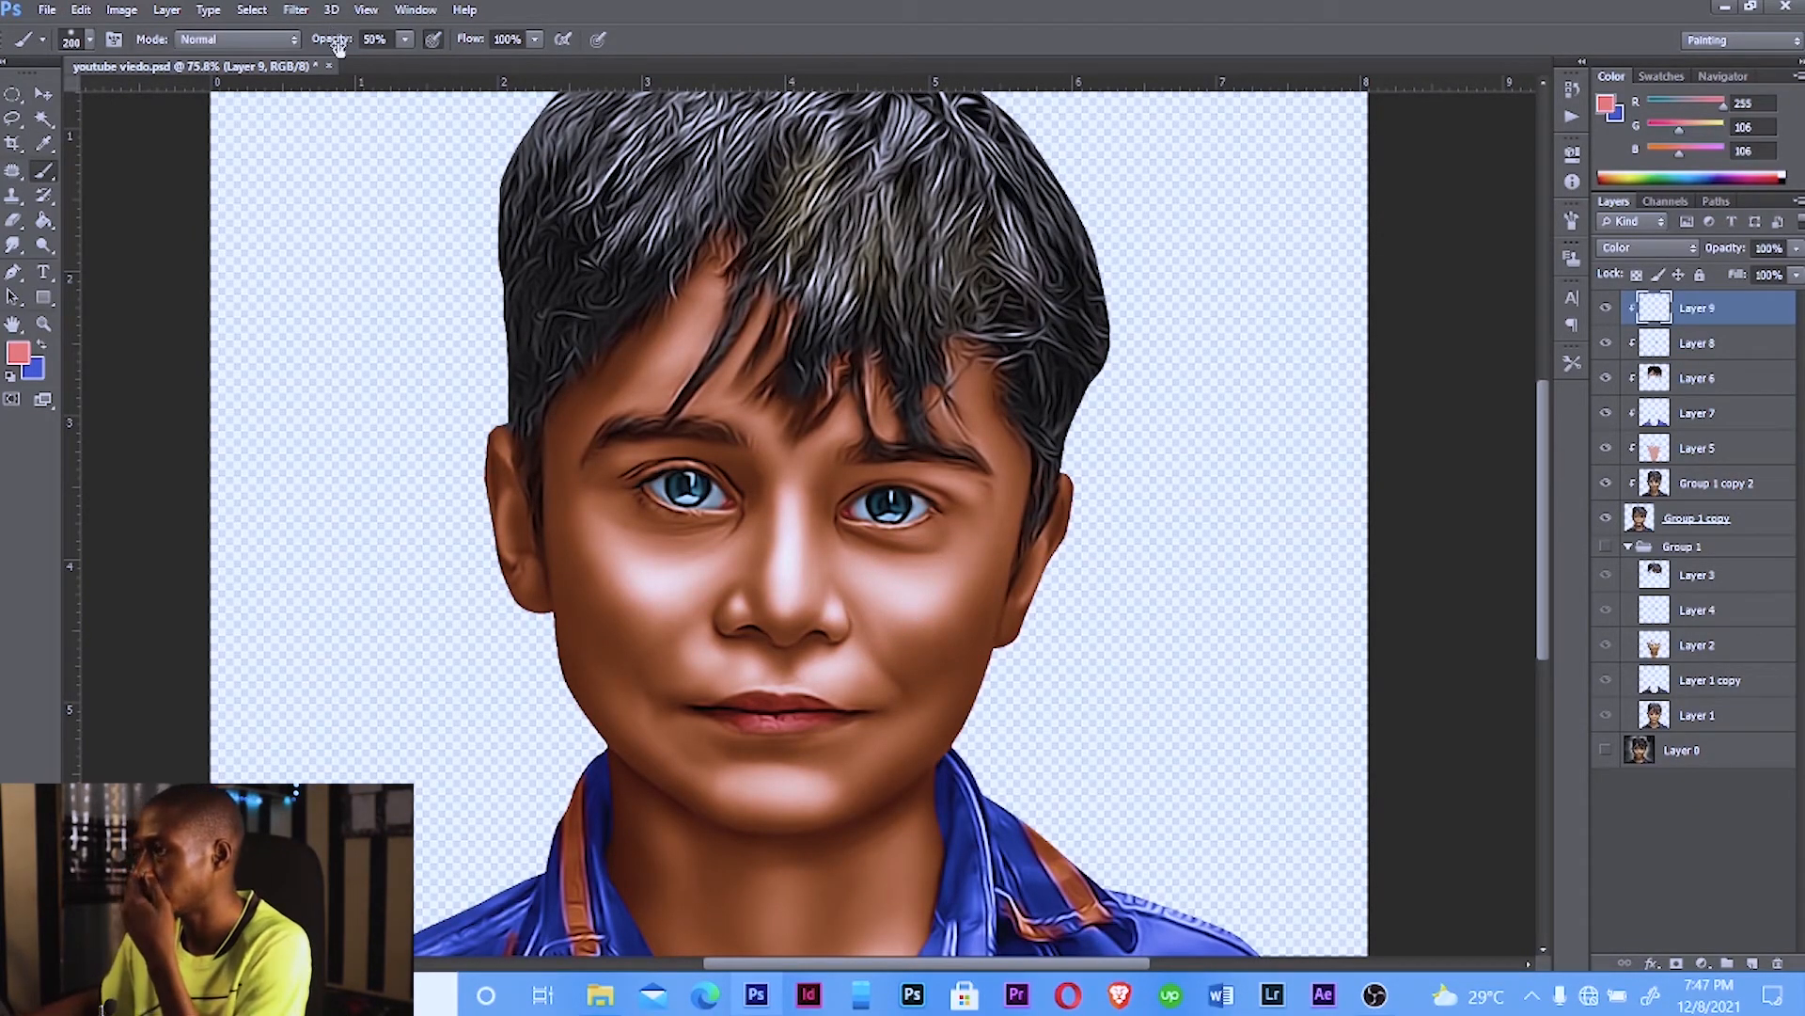
left_click_drag(339, 47, 330, 44)
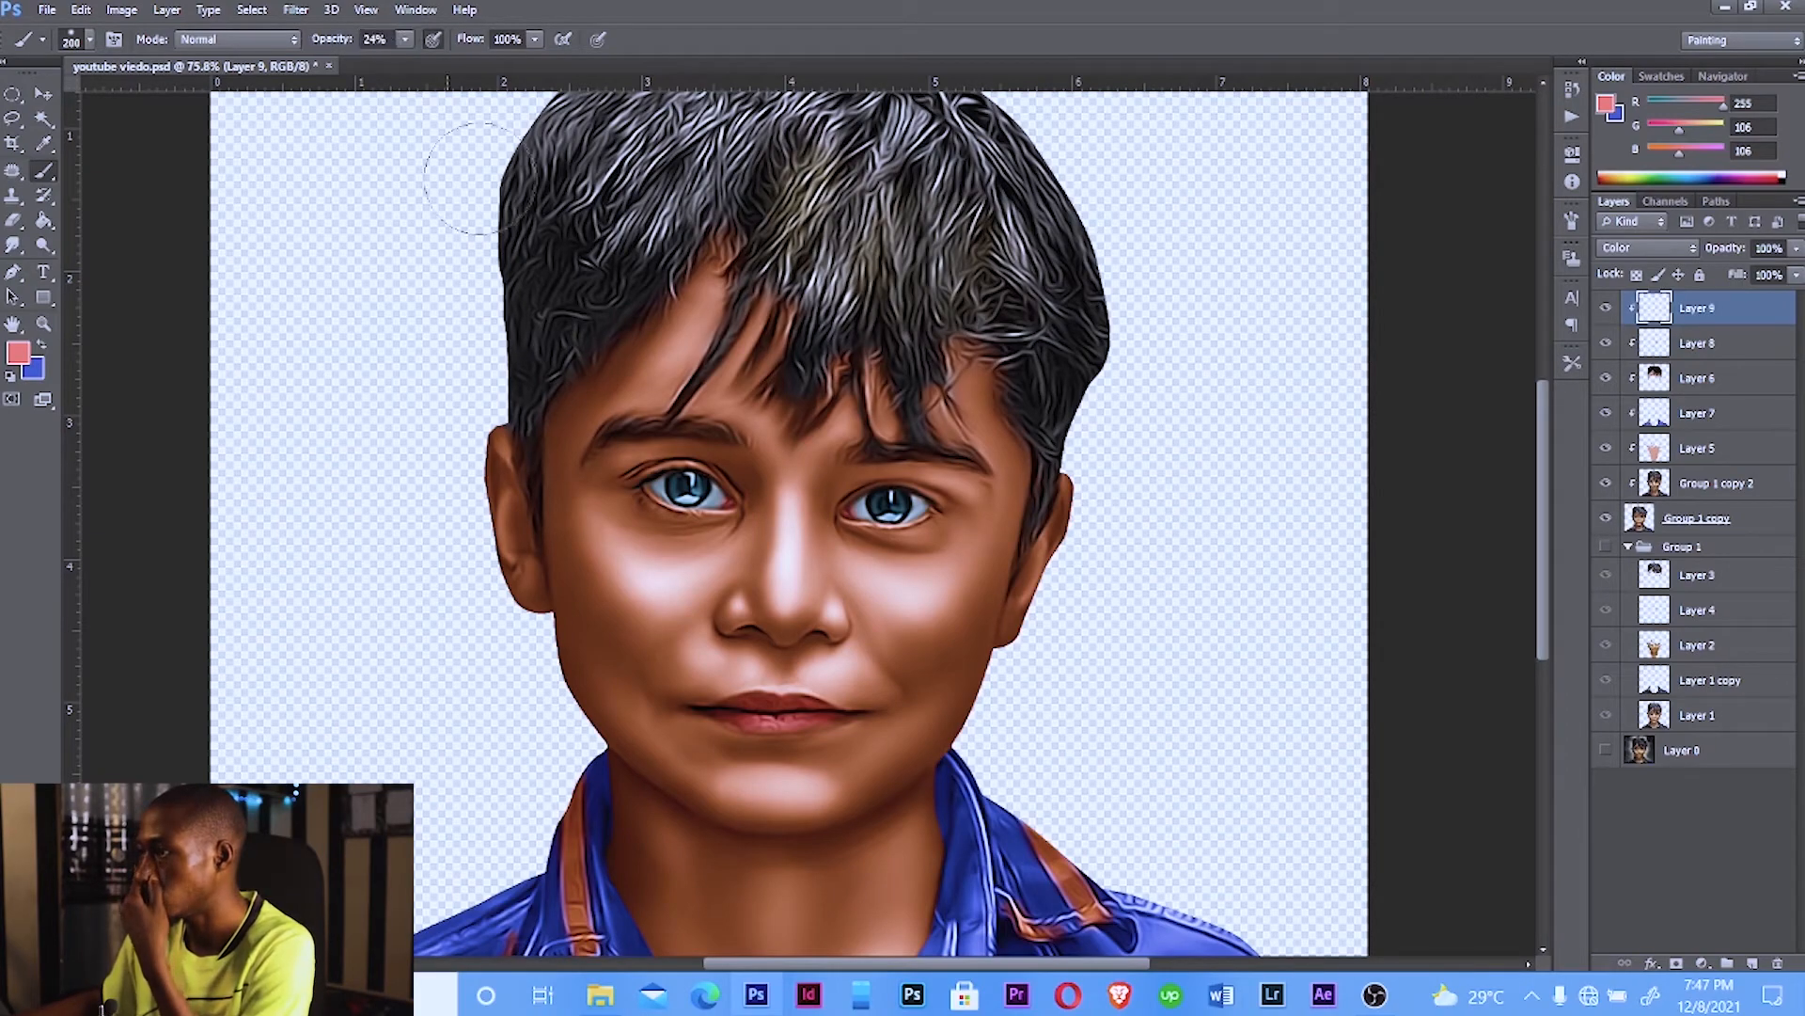
mouse_move(978, 588)
left_mouse_down()
mouse_move(926, 633)
mouse_move(973, 592)
mouse_move(940, 611)
left_mouse_up()
mouse_move(658, 536)
left_mouse_down()
mouse_move(602, 583)
mouse_move(620, 602)
left_mouse_up()
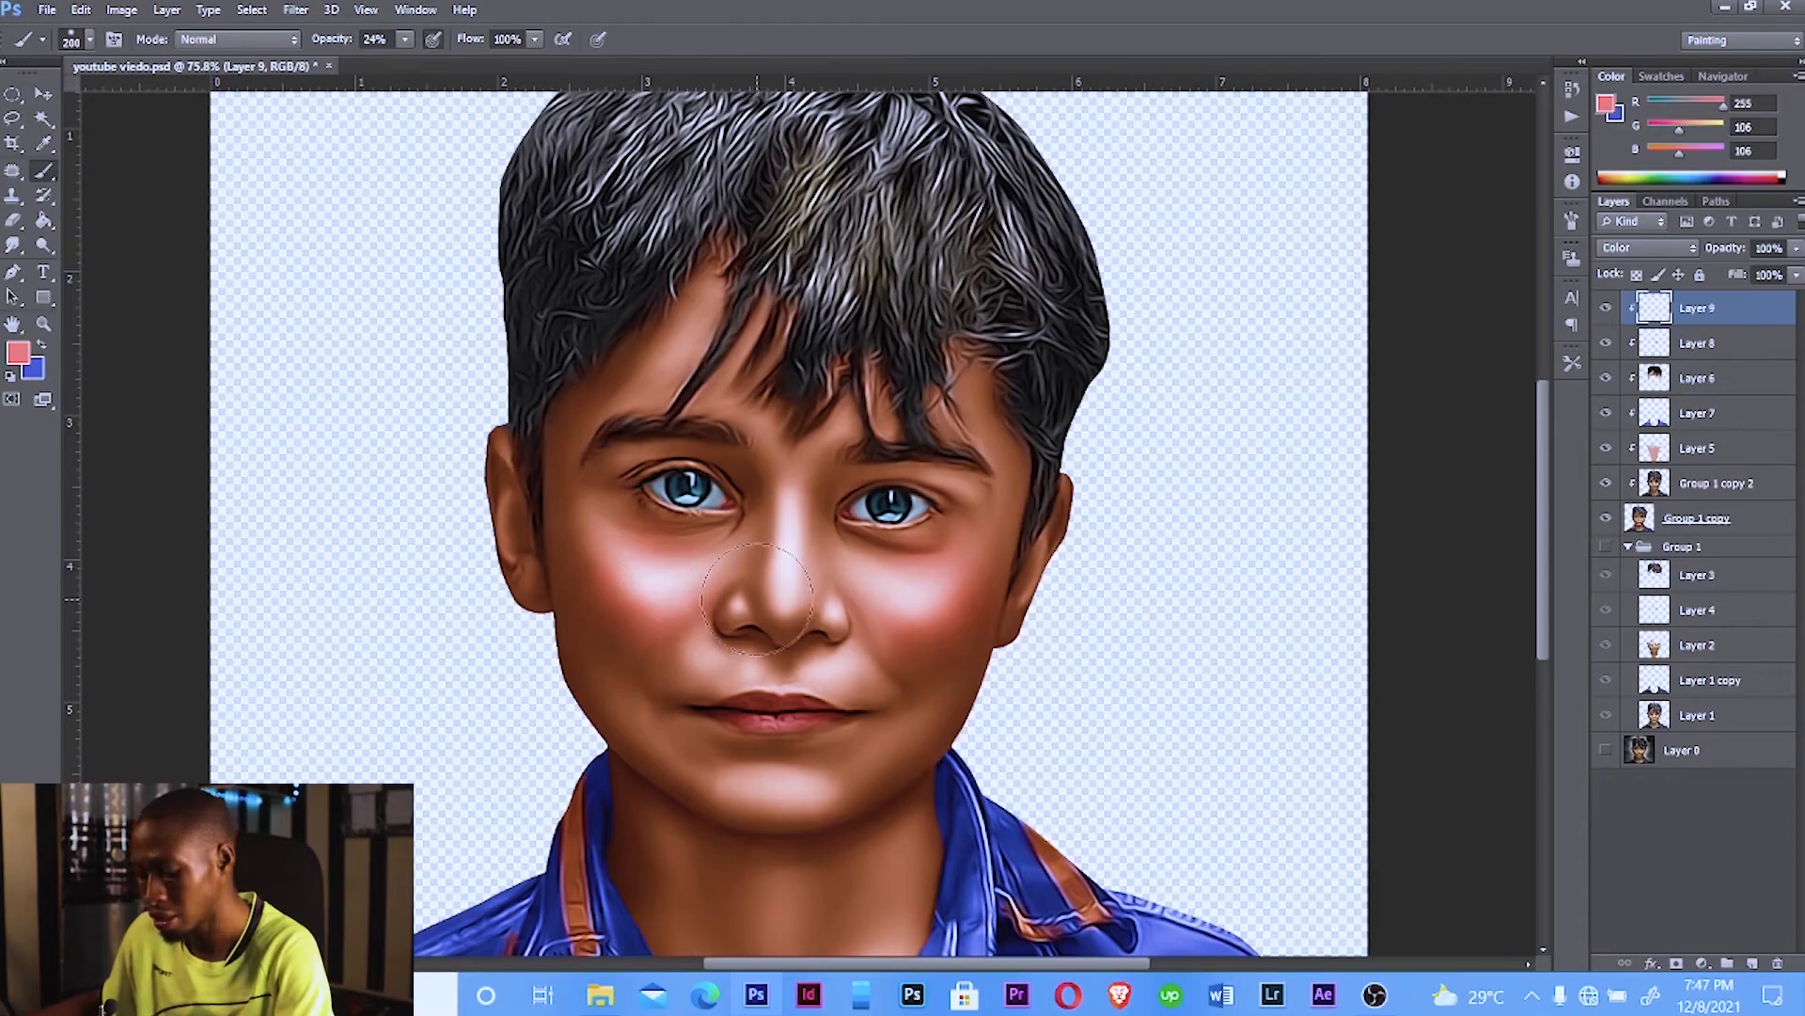
Step: Tint the nose and chin pink, using brushes between 80 px and 150 px
key("bracketleft")
key("bracketleft")
key("bracketleft")
key("bracketleft")
key("bracketleft")
key("bracketleft")
key("bracketleft")
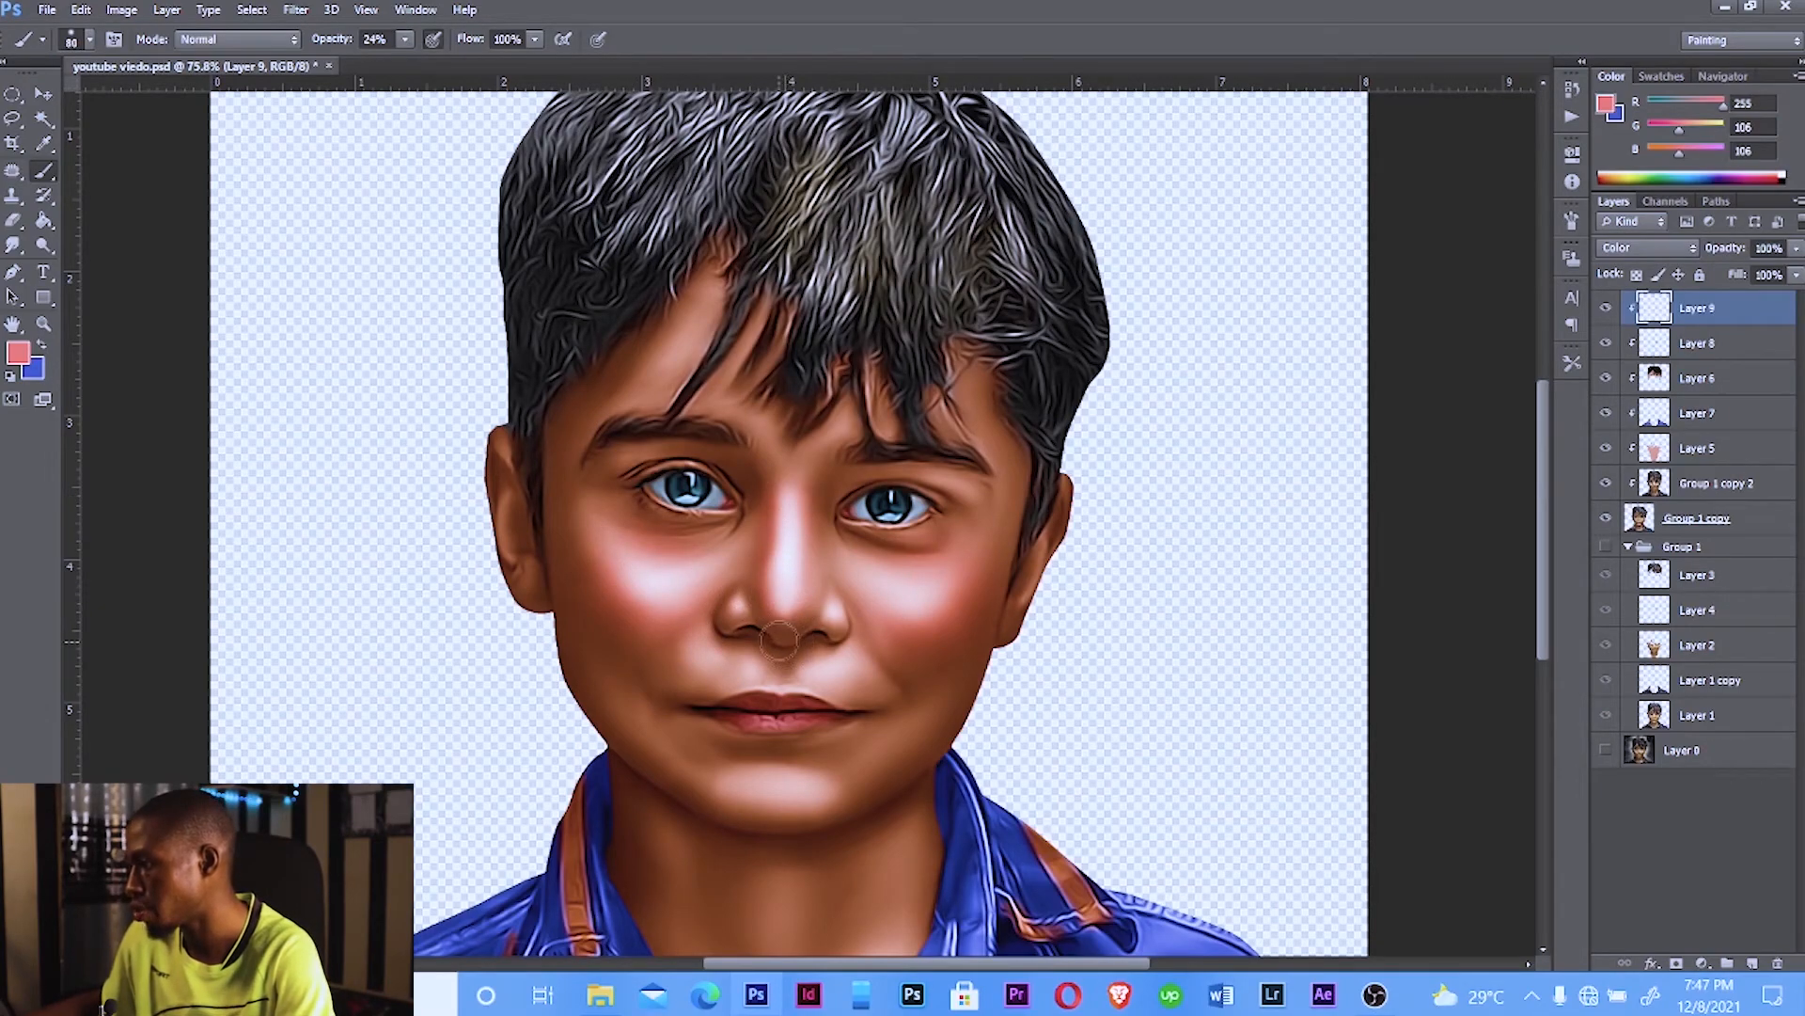
key("bracketright")
key("bracketright")
key("bracketright")
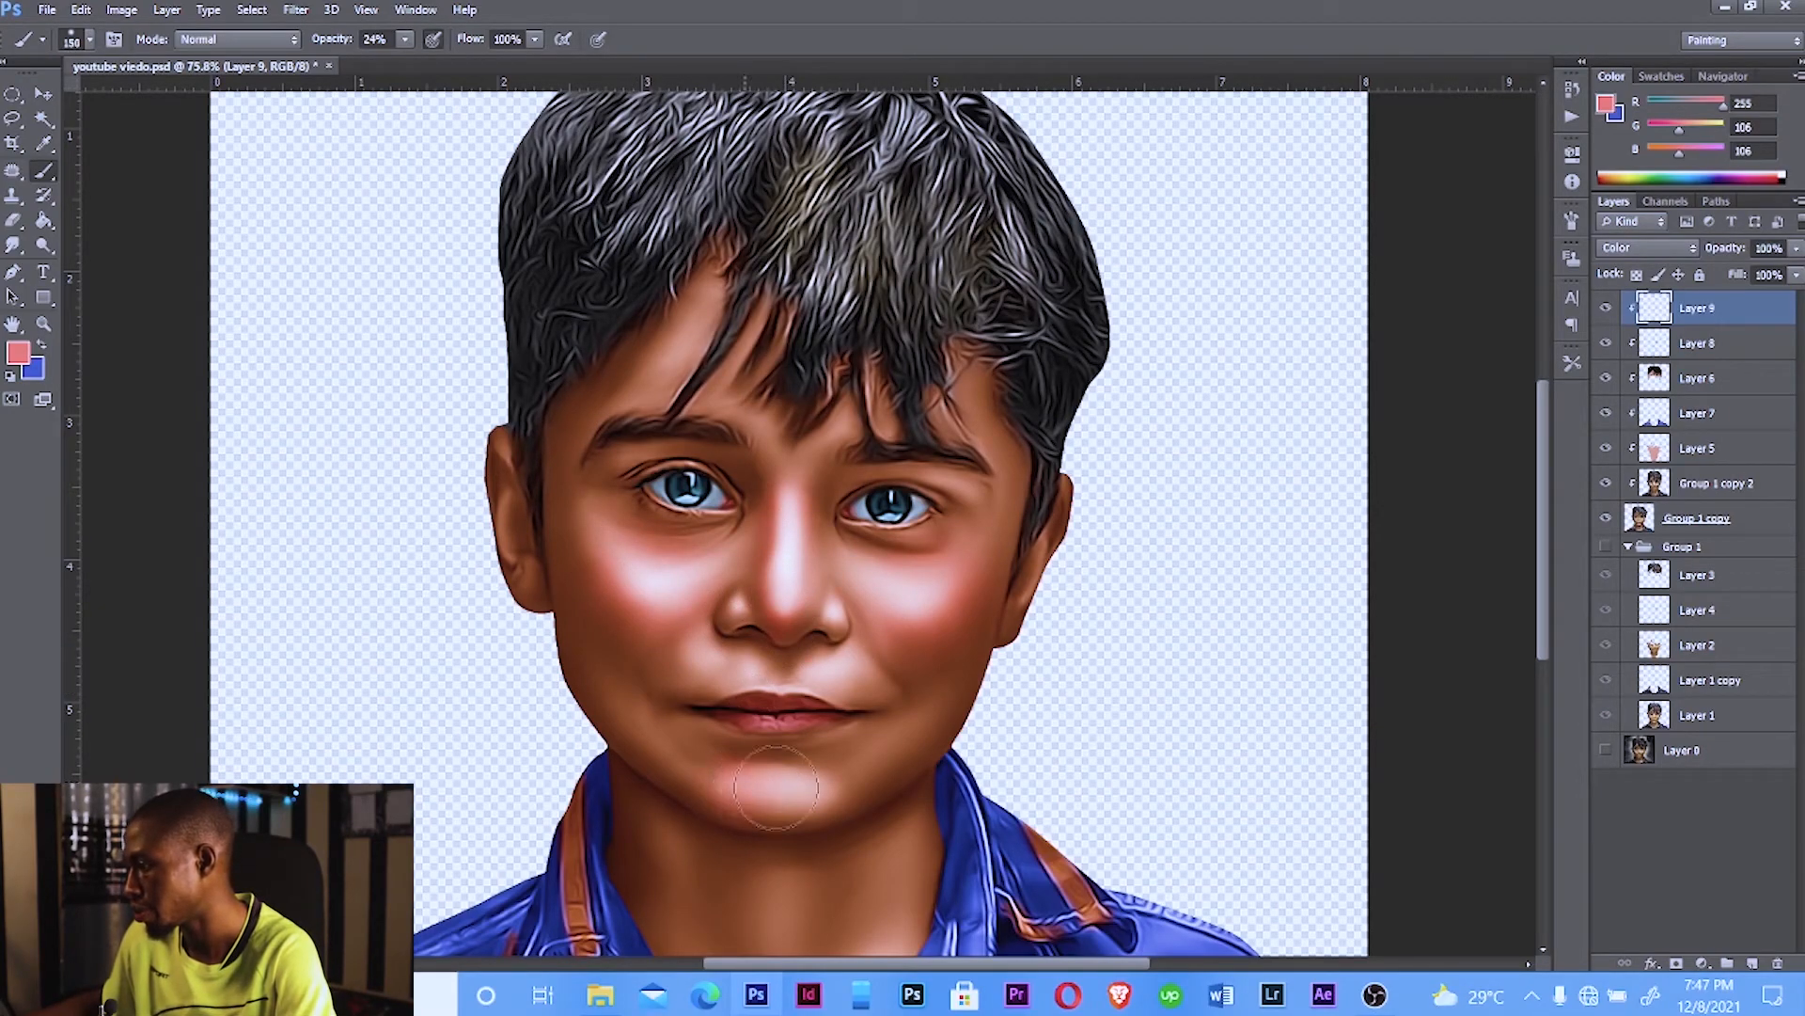
Step: Paint the pink tint down the neck, using a brush of about 150 px
scroll(706, 724, "down", 3)
left_click_drag(679, 698, 708, 795)
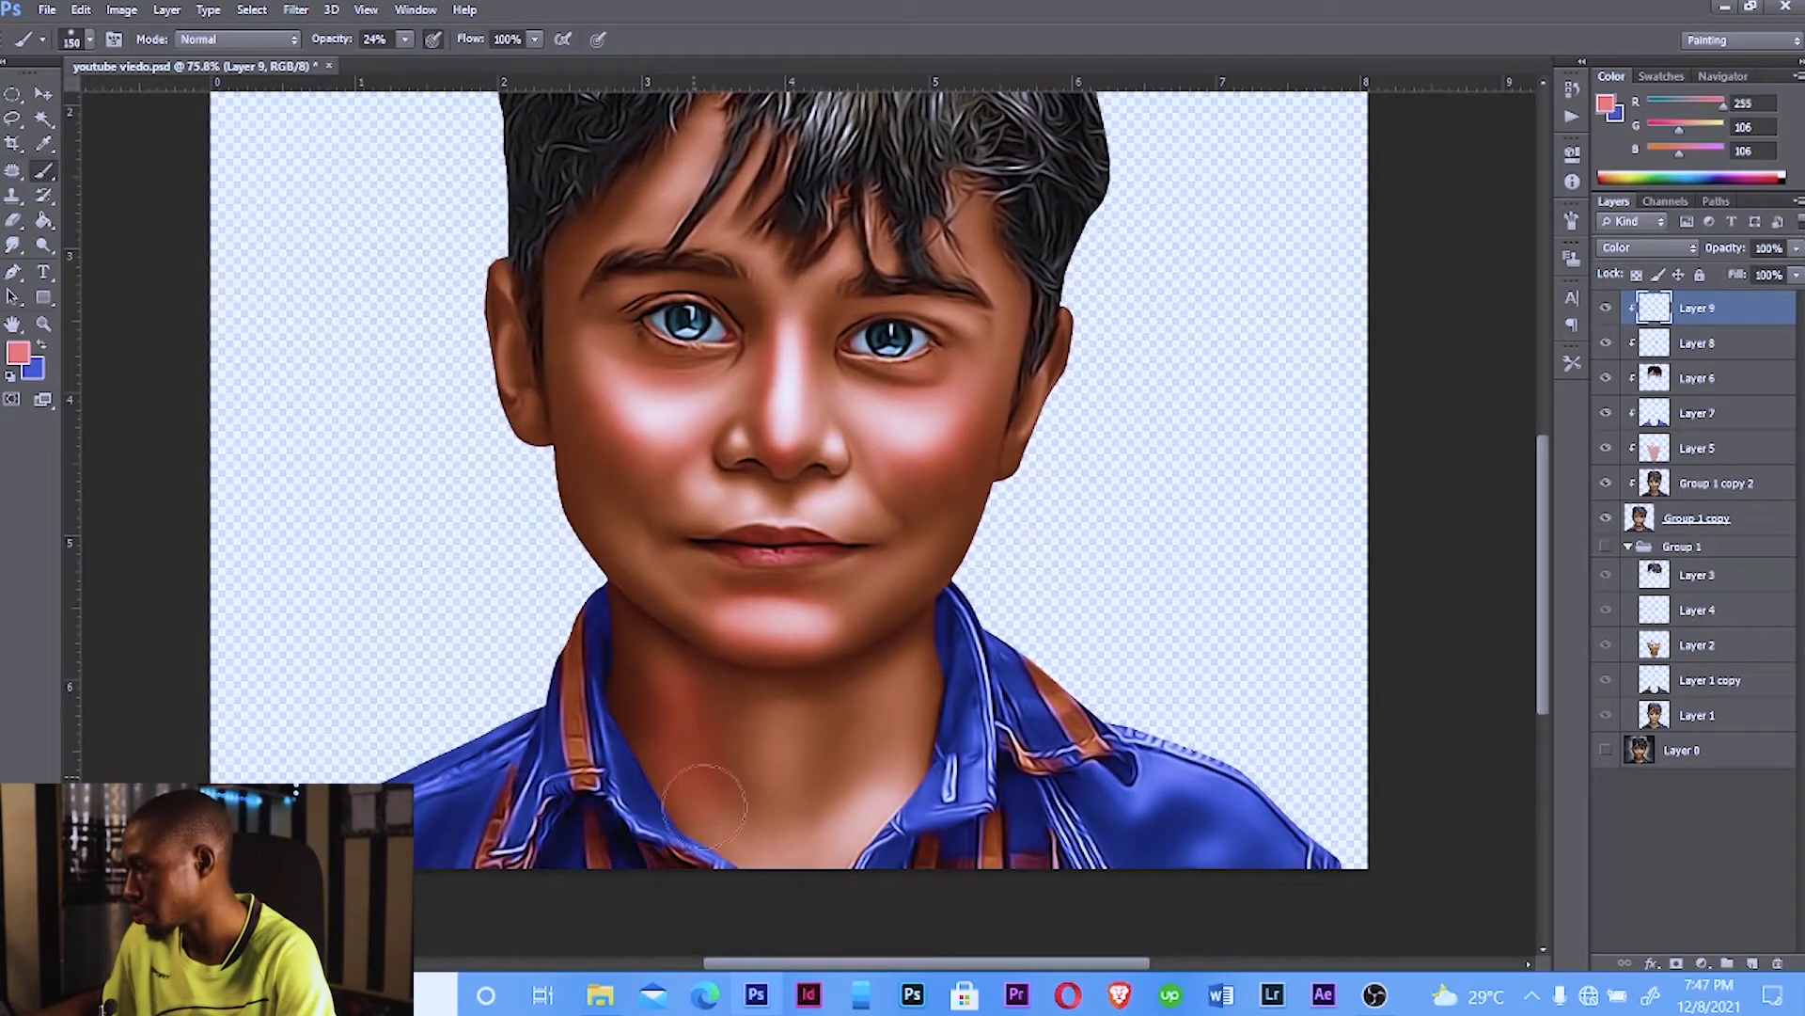
key("bracketleft")
left_click_drag(778, 741, 775, 801)
key("bracketright")
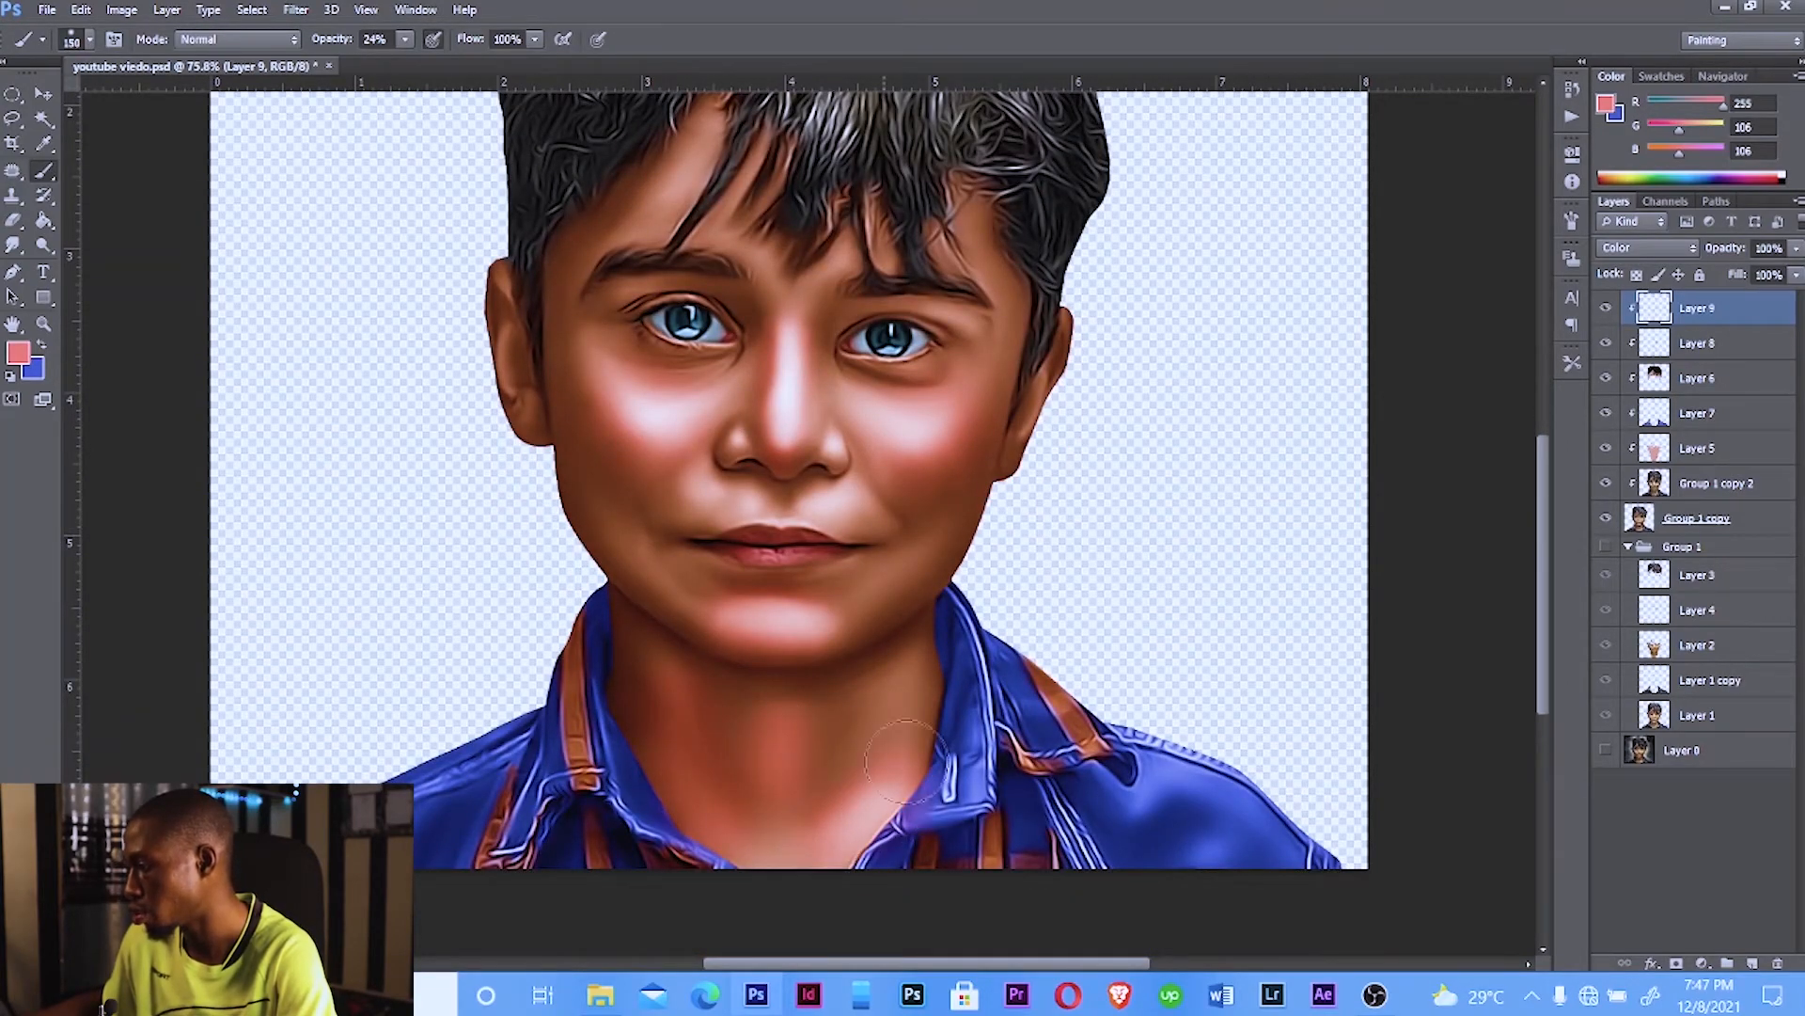
Step: Tint the forehead beside the fringe with a 200 px brush and the skin under the left eye with an 80 px brush
scroll(827, 752, "up", 3)
left_click_drag(655, 381, 683, 336)
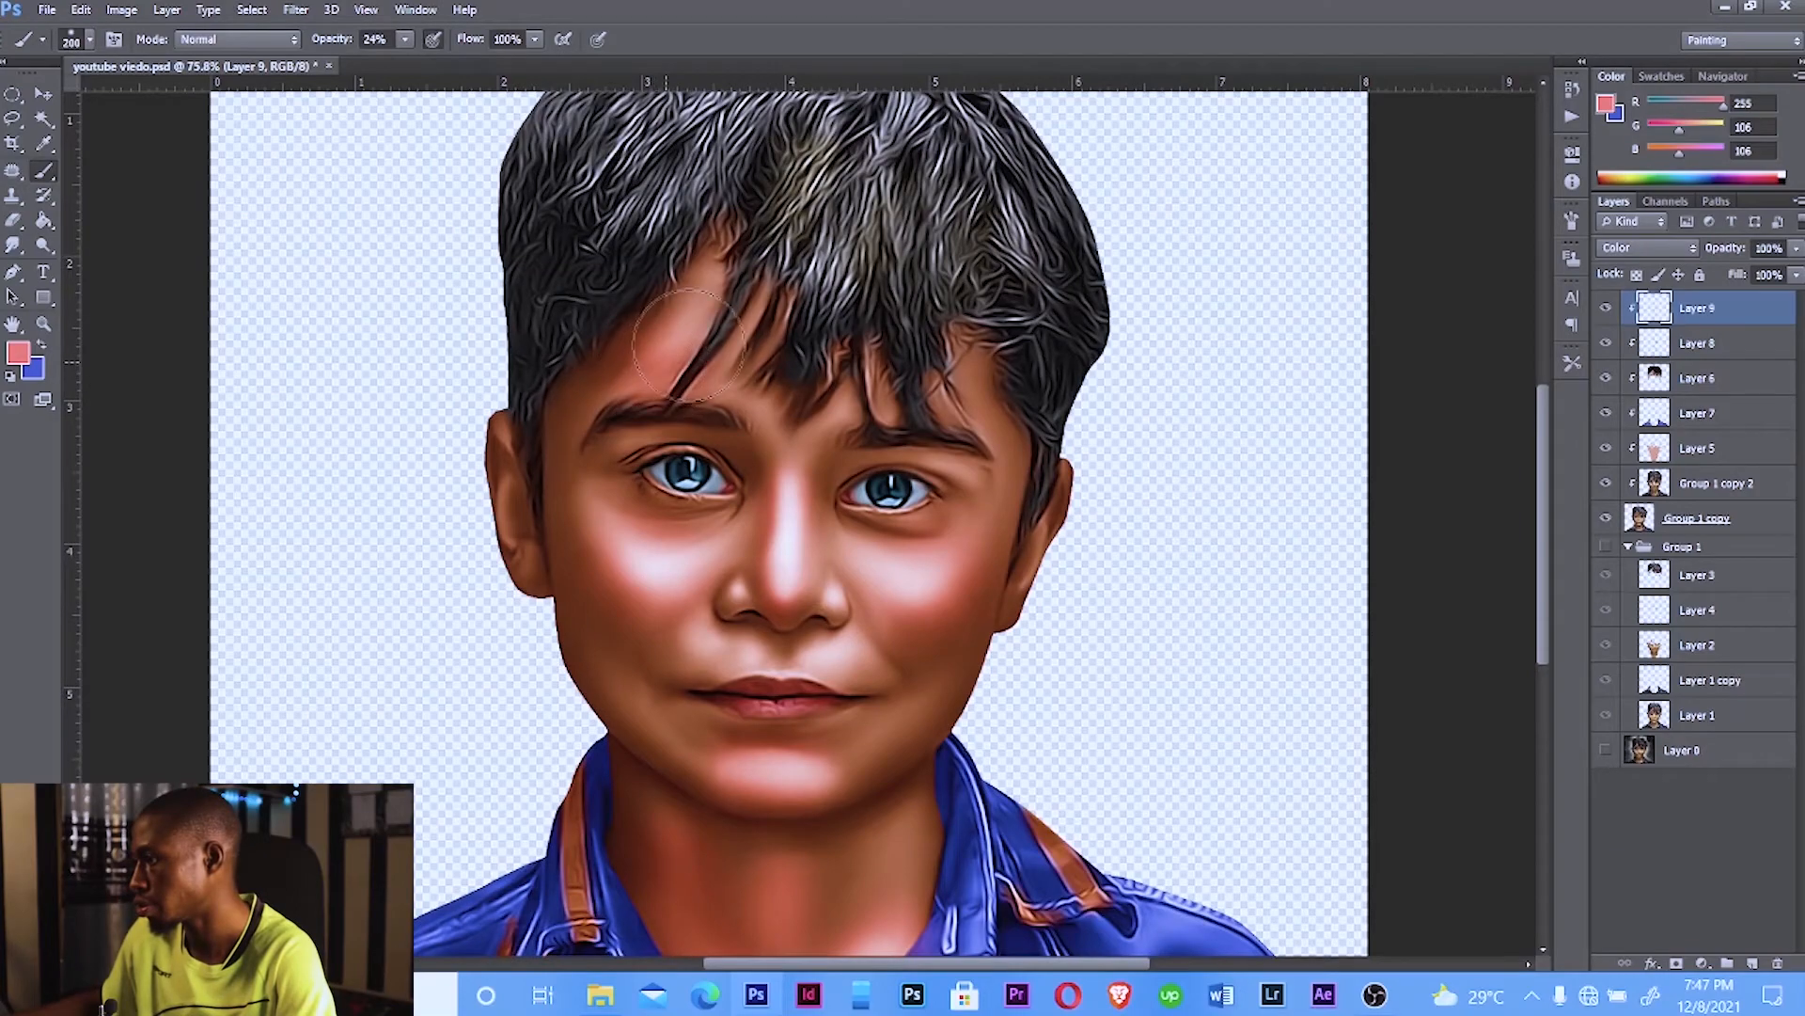
key("bracketleft")
key("bracketleft")
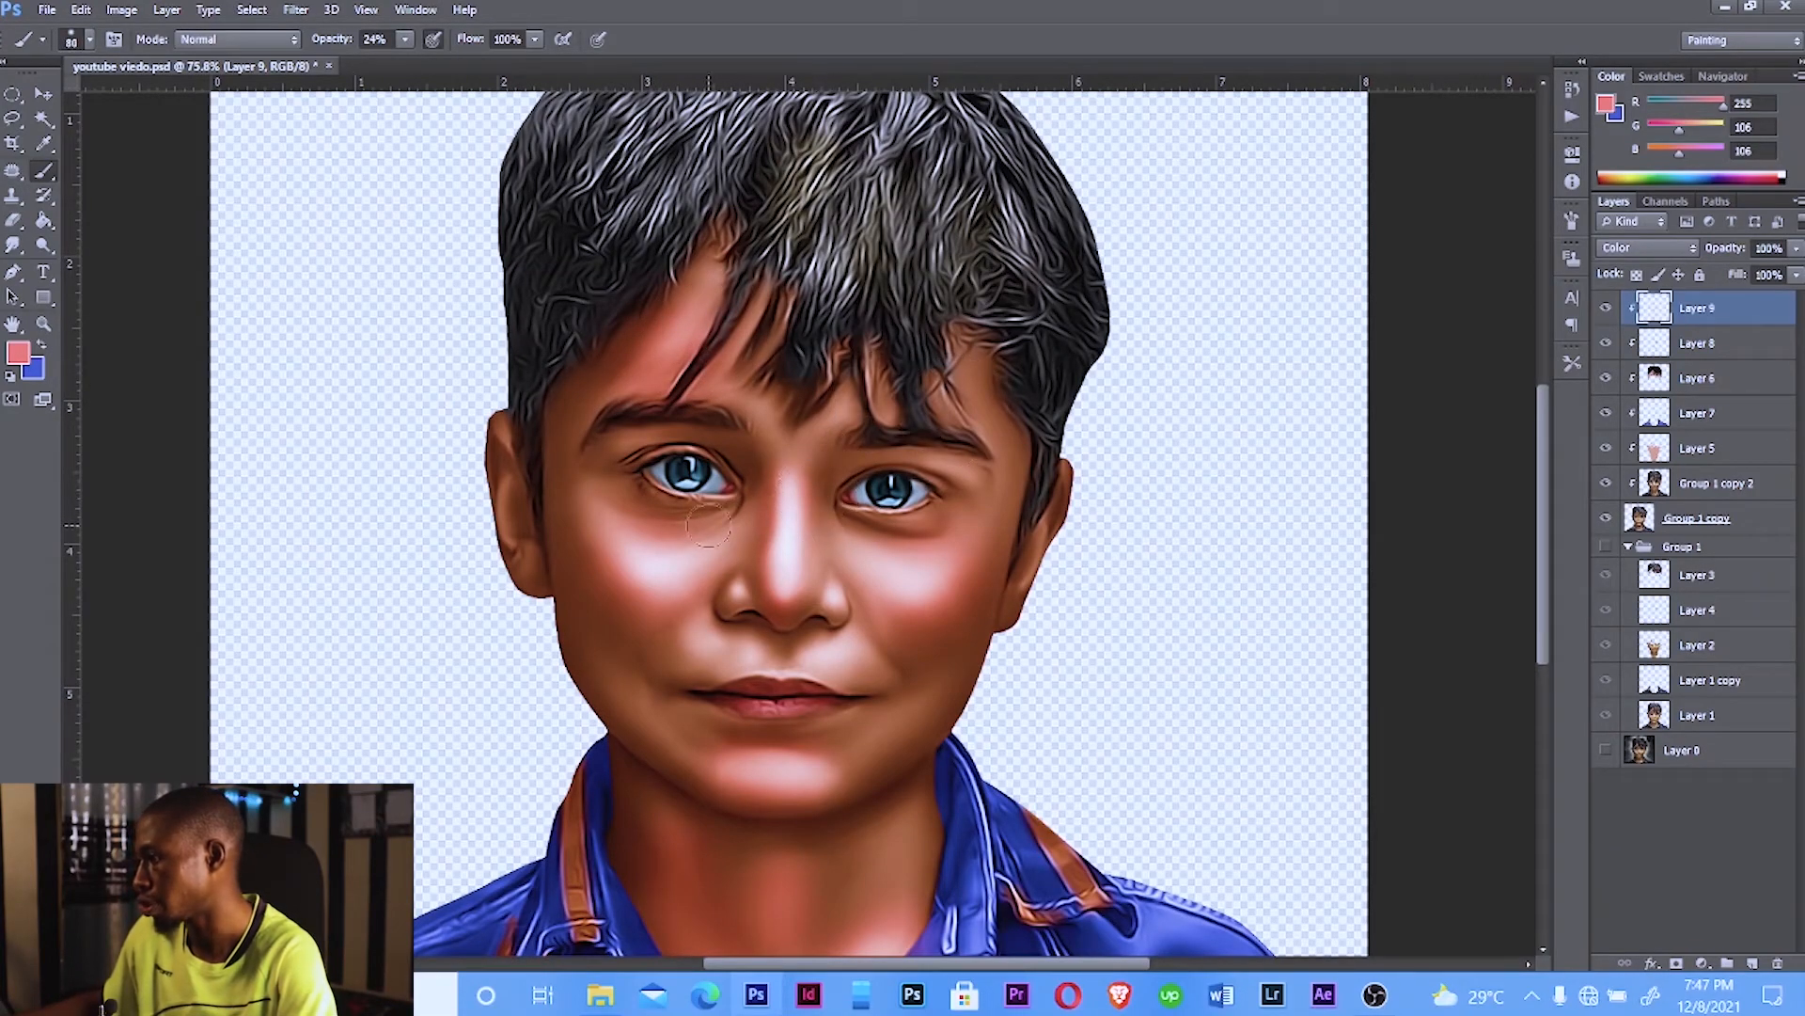
Step: Tint the skin between the nose and the upper lip, using brushes between 40 px and 150 px
key("bracketleft")
key("bracketleft")
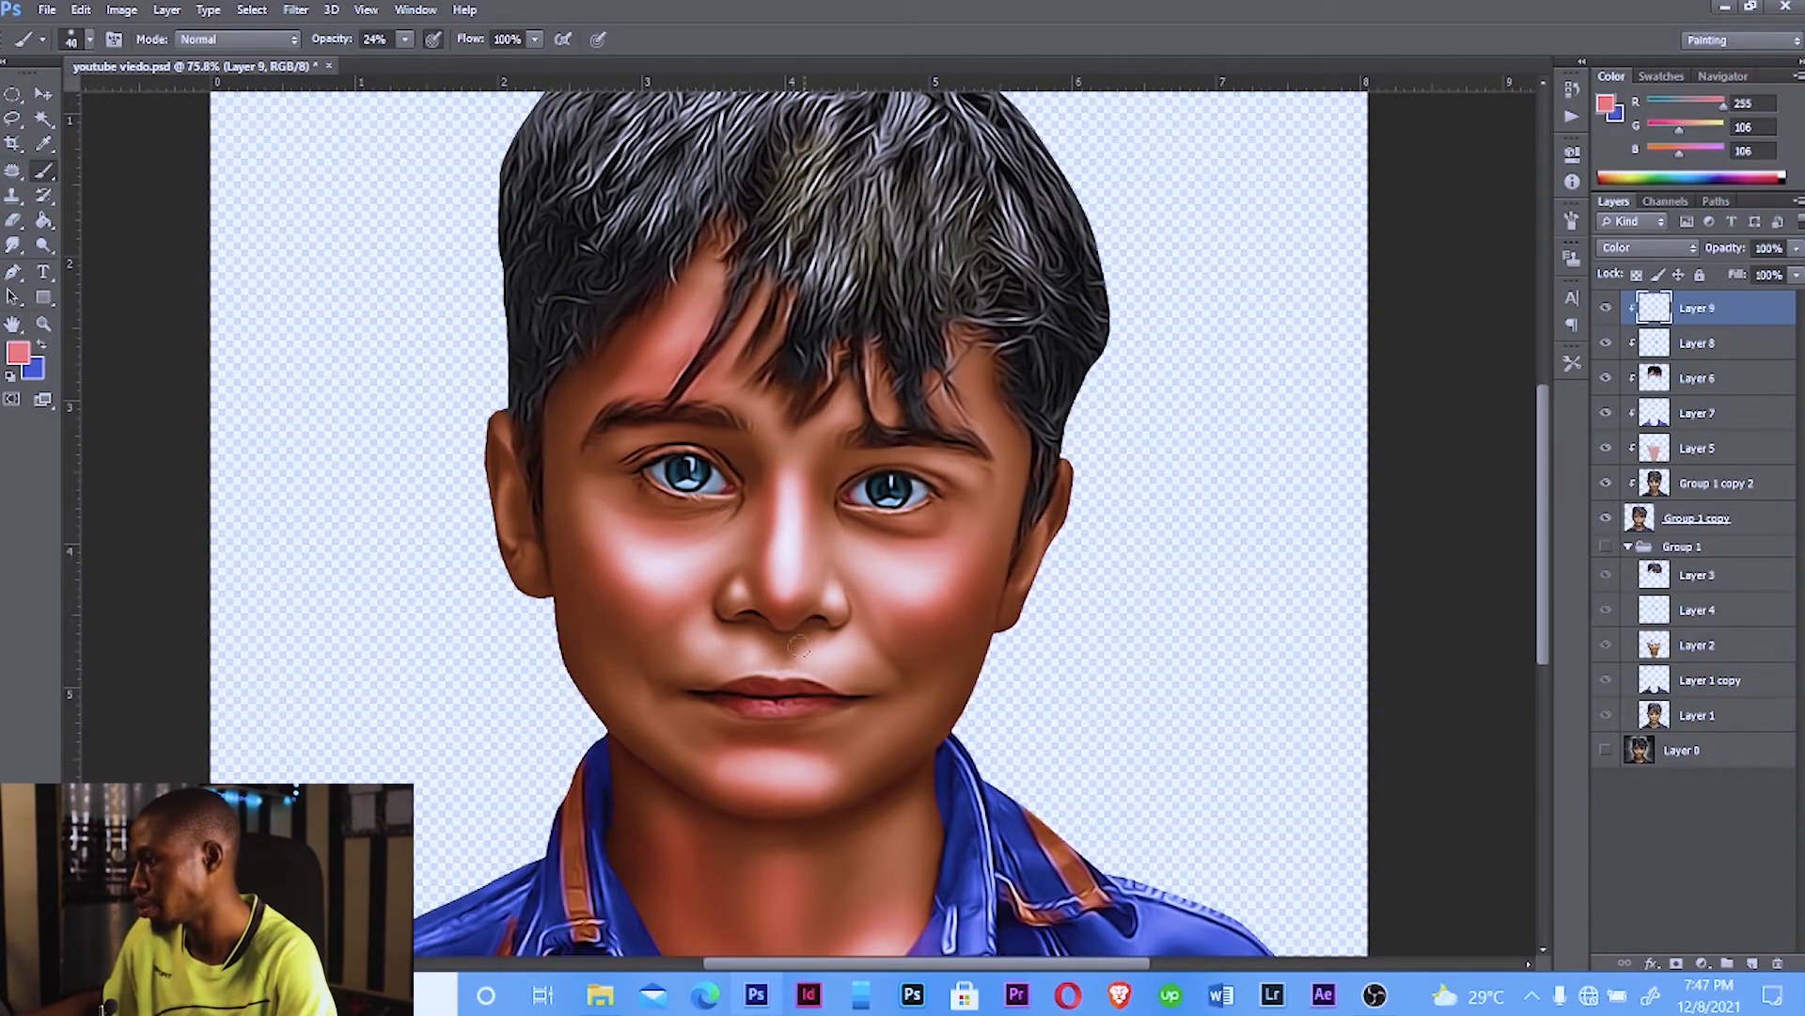
key("bracketright")
key("bracketright")
key("bracketright")
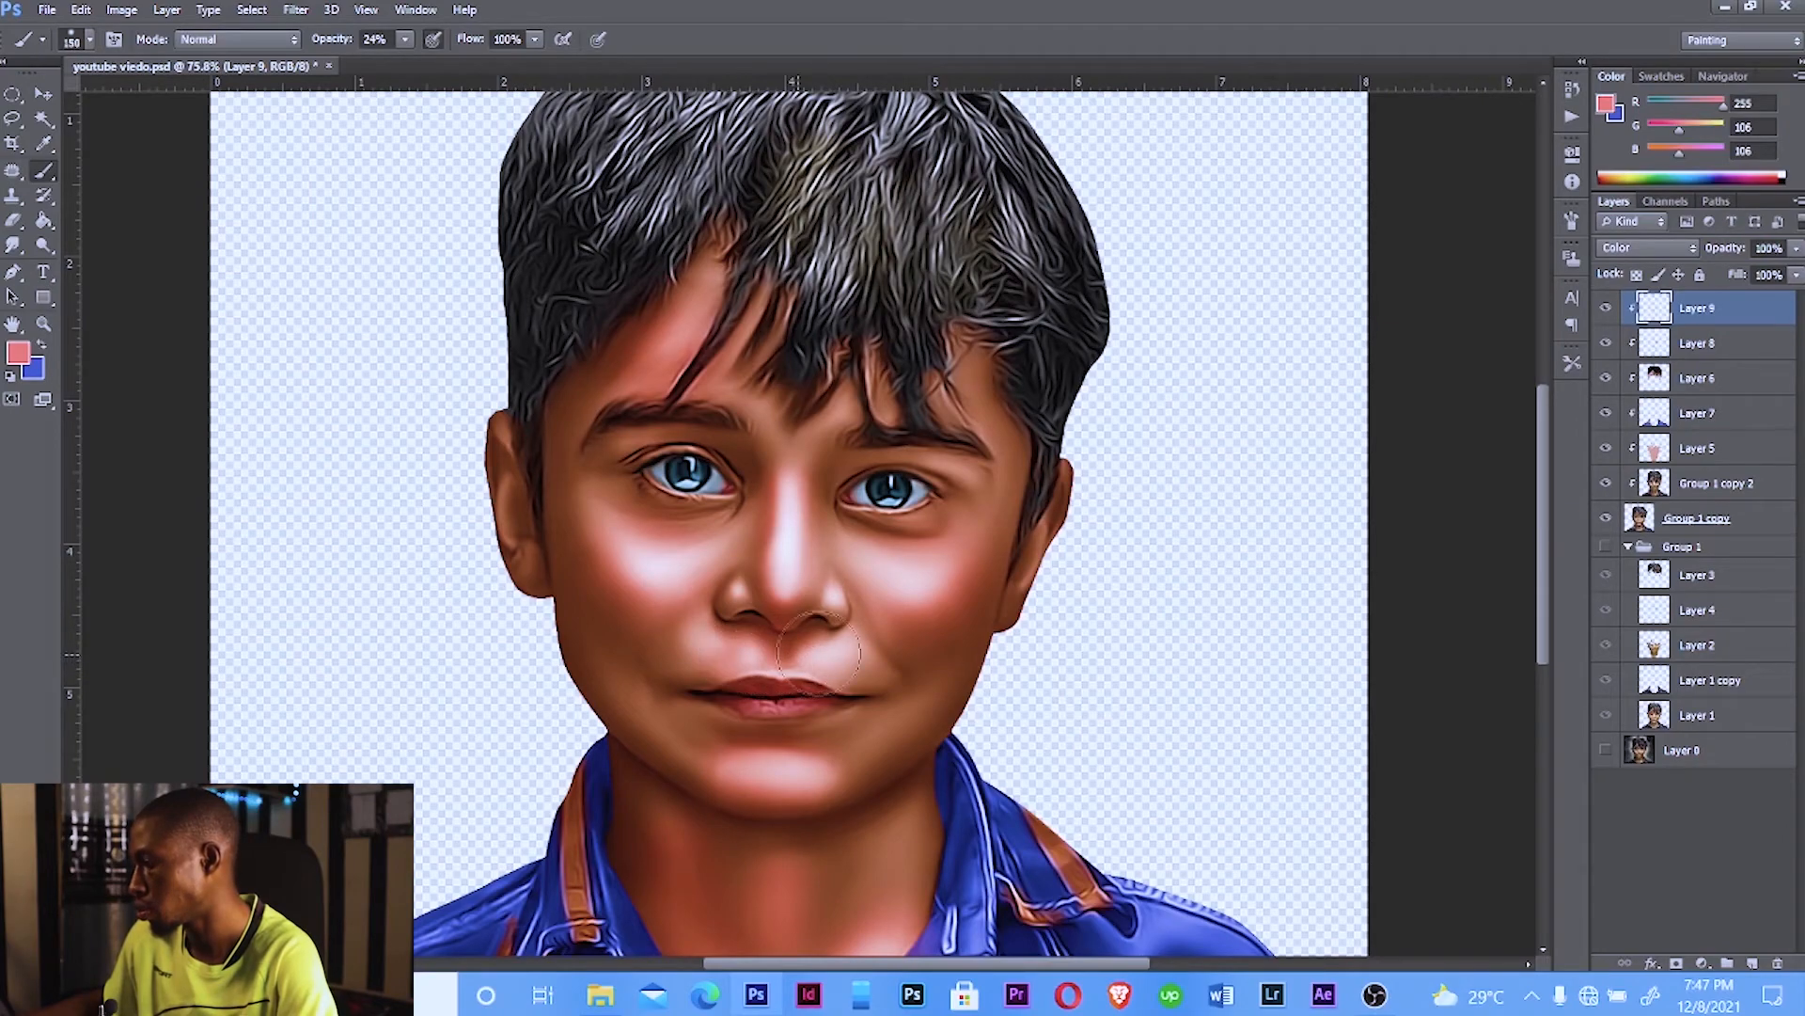
Step: Tint the right eyelid and the skin beside the right eye, using brushes between 80 px and 125 px
scroll(938, 647, "up", 1)
scroll(938, 647, "up", 1)
key("bracketleft")
key("bracketleft")
key("bracketleft")
key("bracketleft")
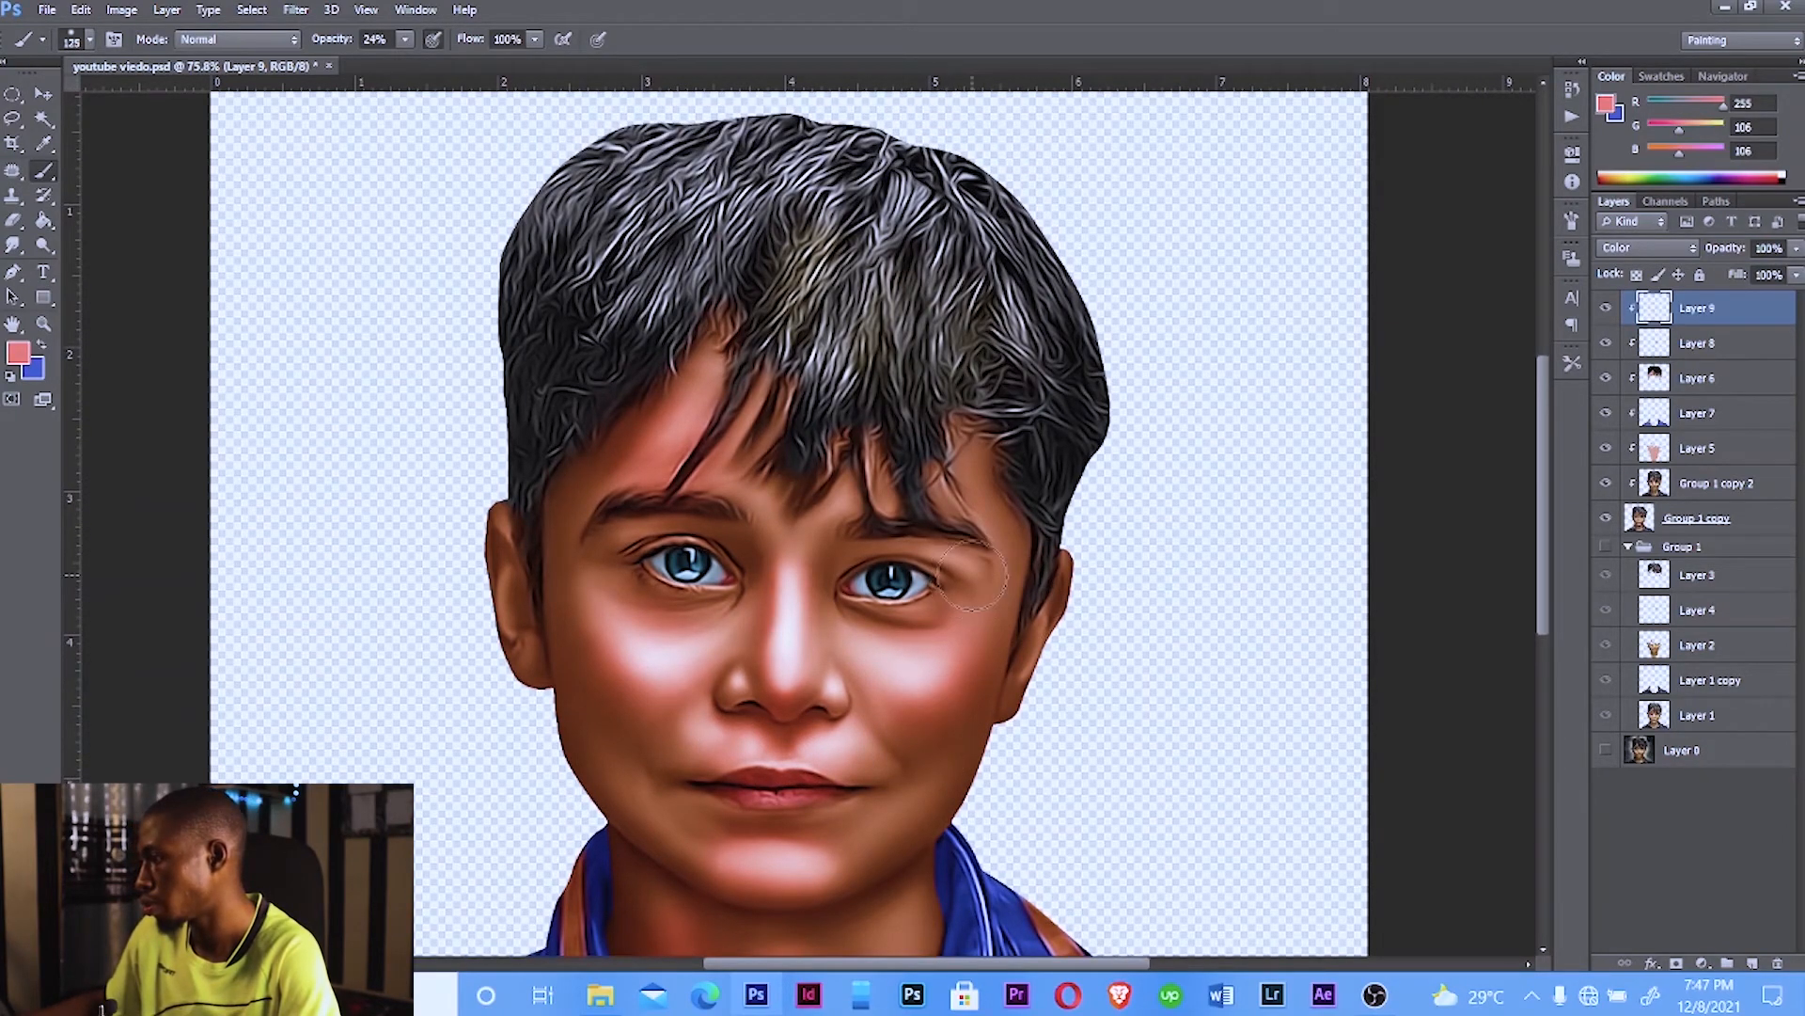
mouse_move(907, 548)
left_mouse_down()
mouse_move(1009, 555)
mouse_move(995, 546)
mouse_move(934, 559)
mouse_move(984, 592)
left_mouse_up()
scroll(984, 593, "down", 3)
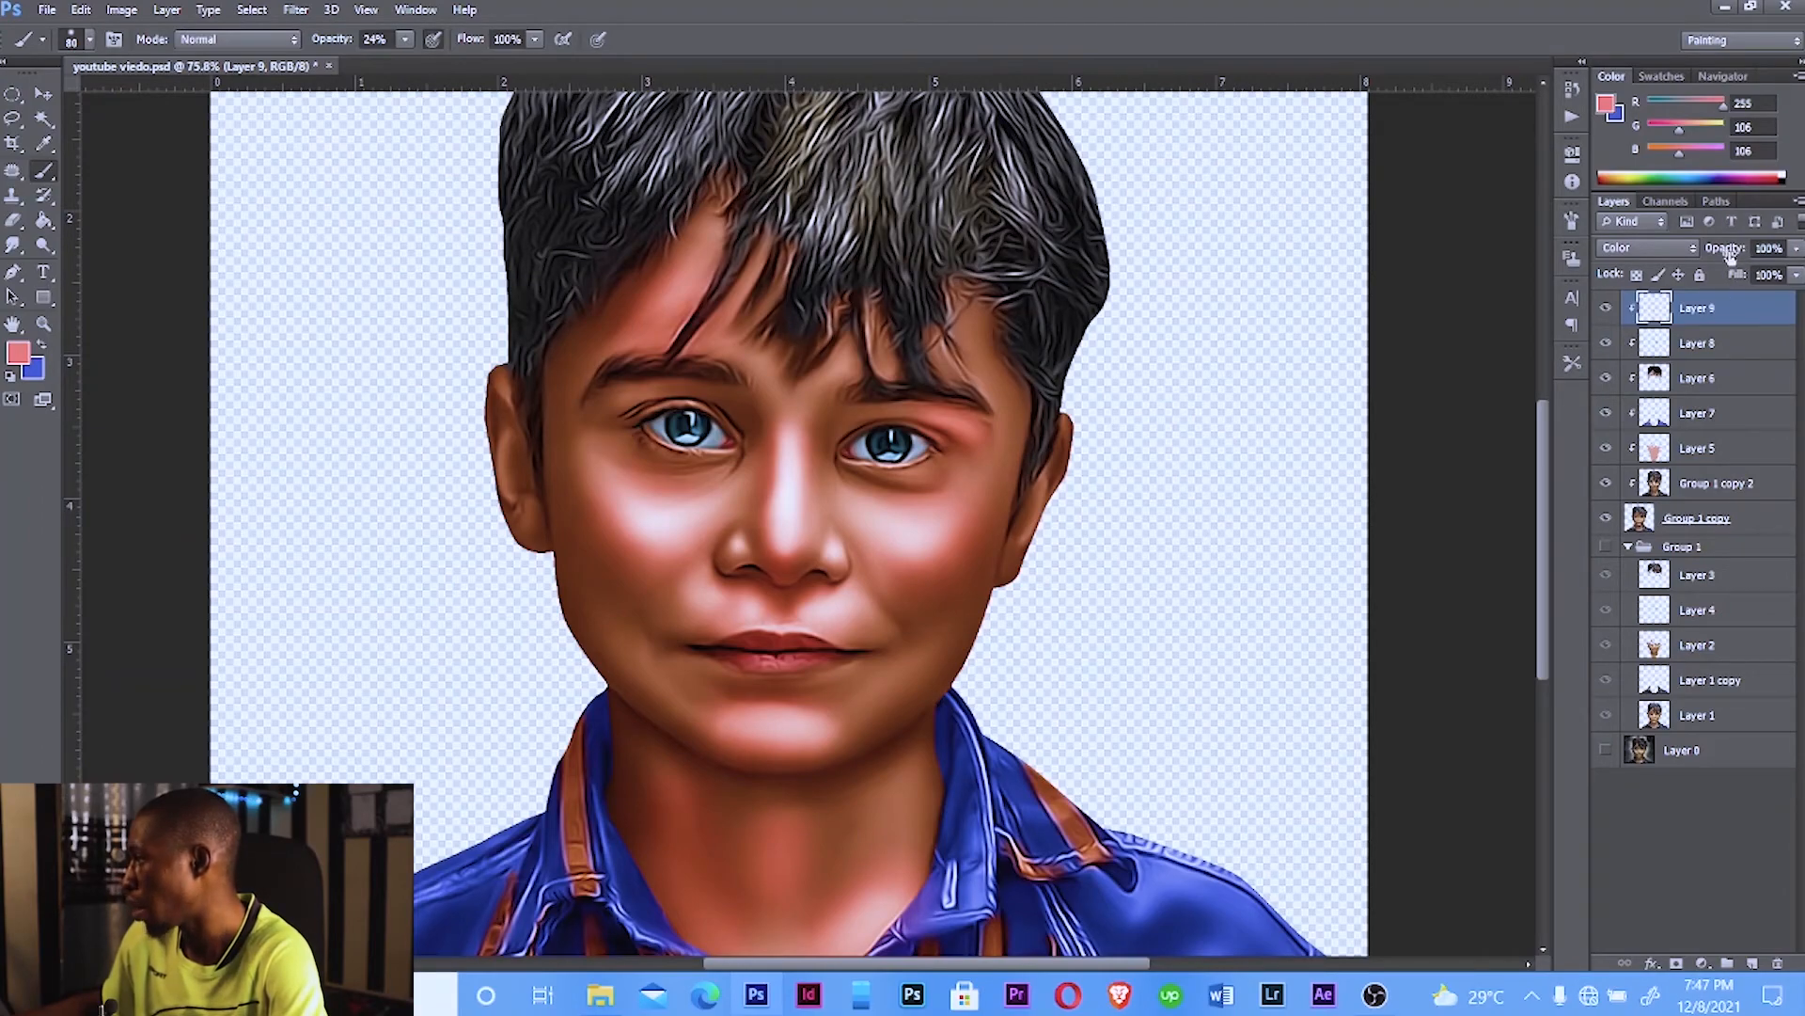
Step: Lower the opacity of the pink tint layer to 58% and fit the whole portrait in view
left_click_drag(1733, 250, 1644, 248)
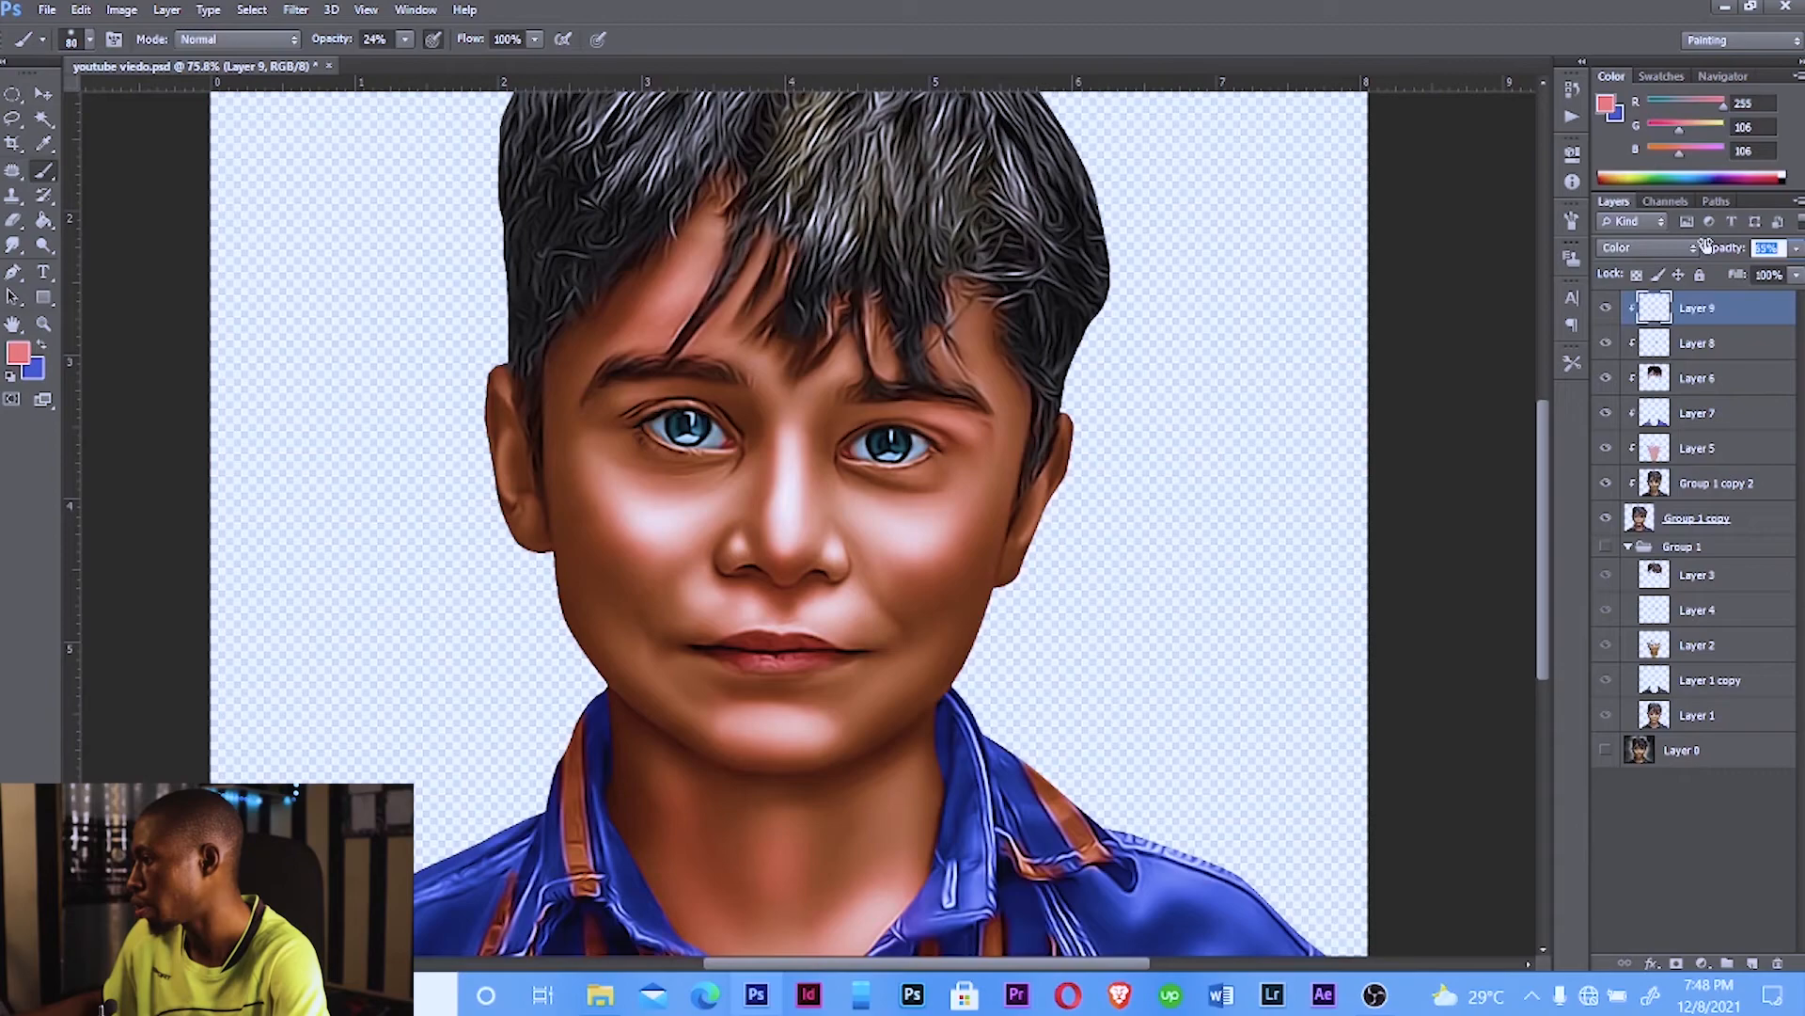
key("Return")
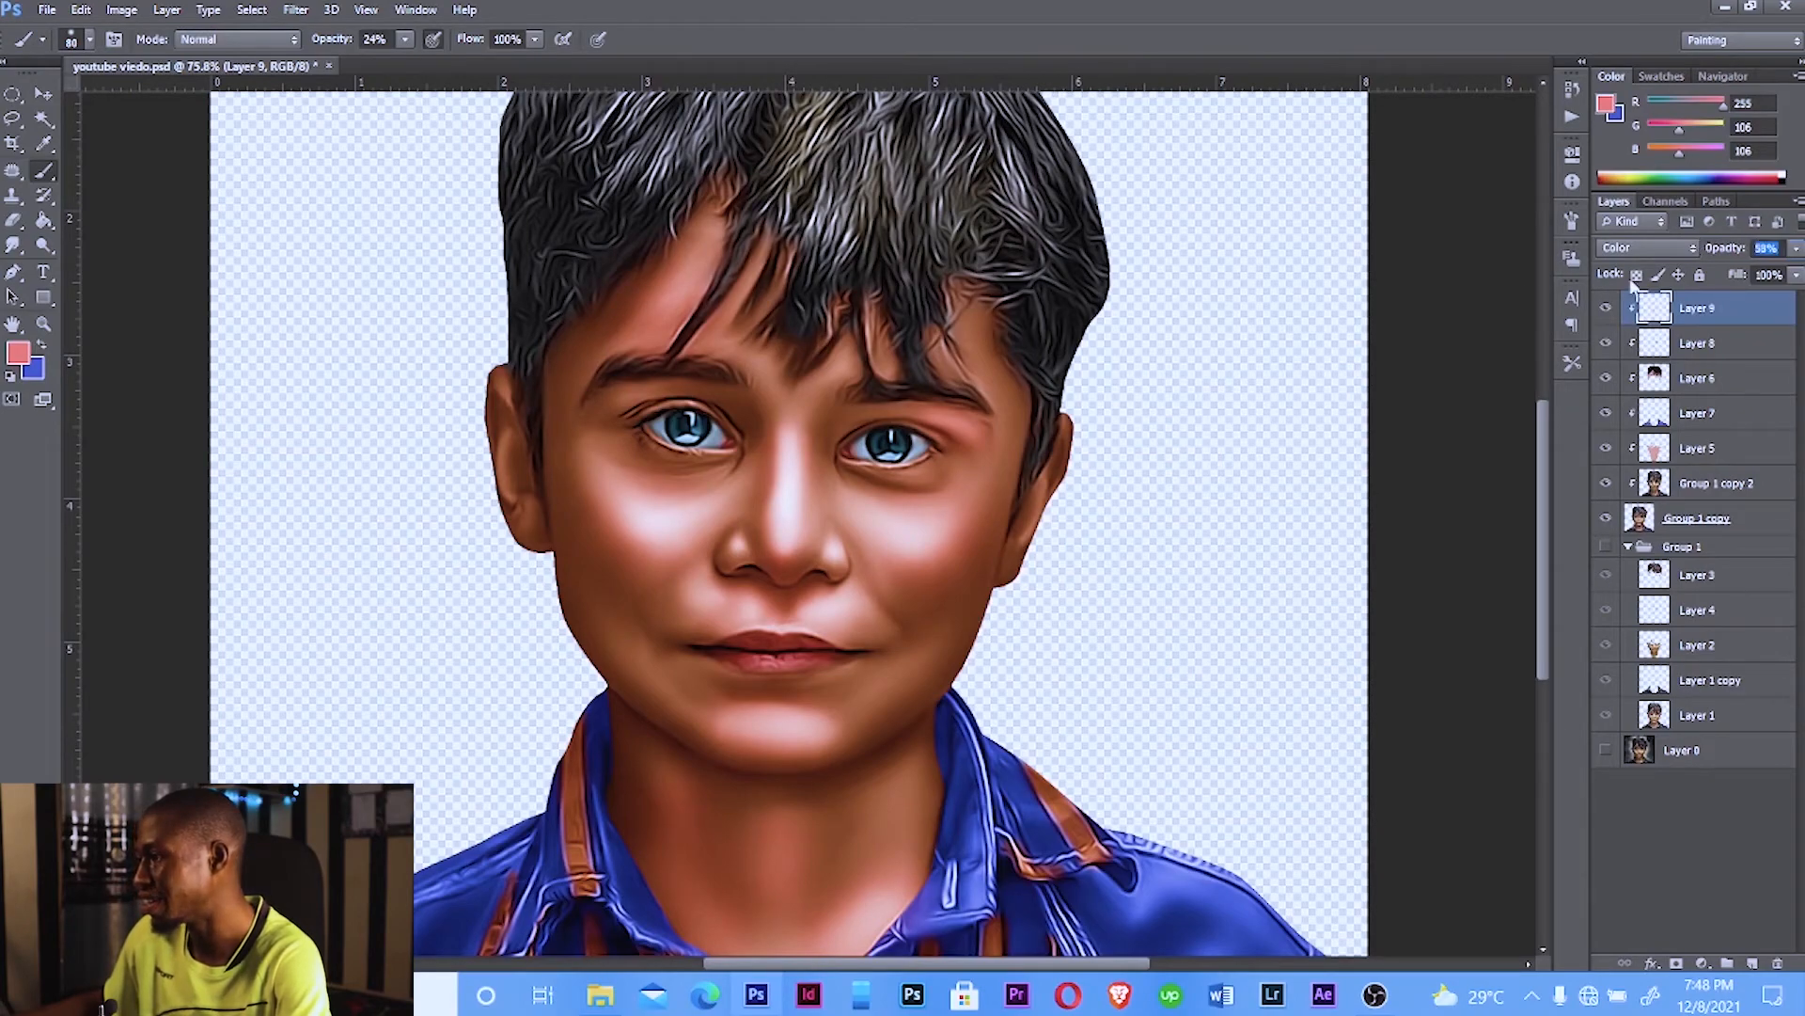
scroll(776, 346, "down", 1)
key("ctrl+0")
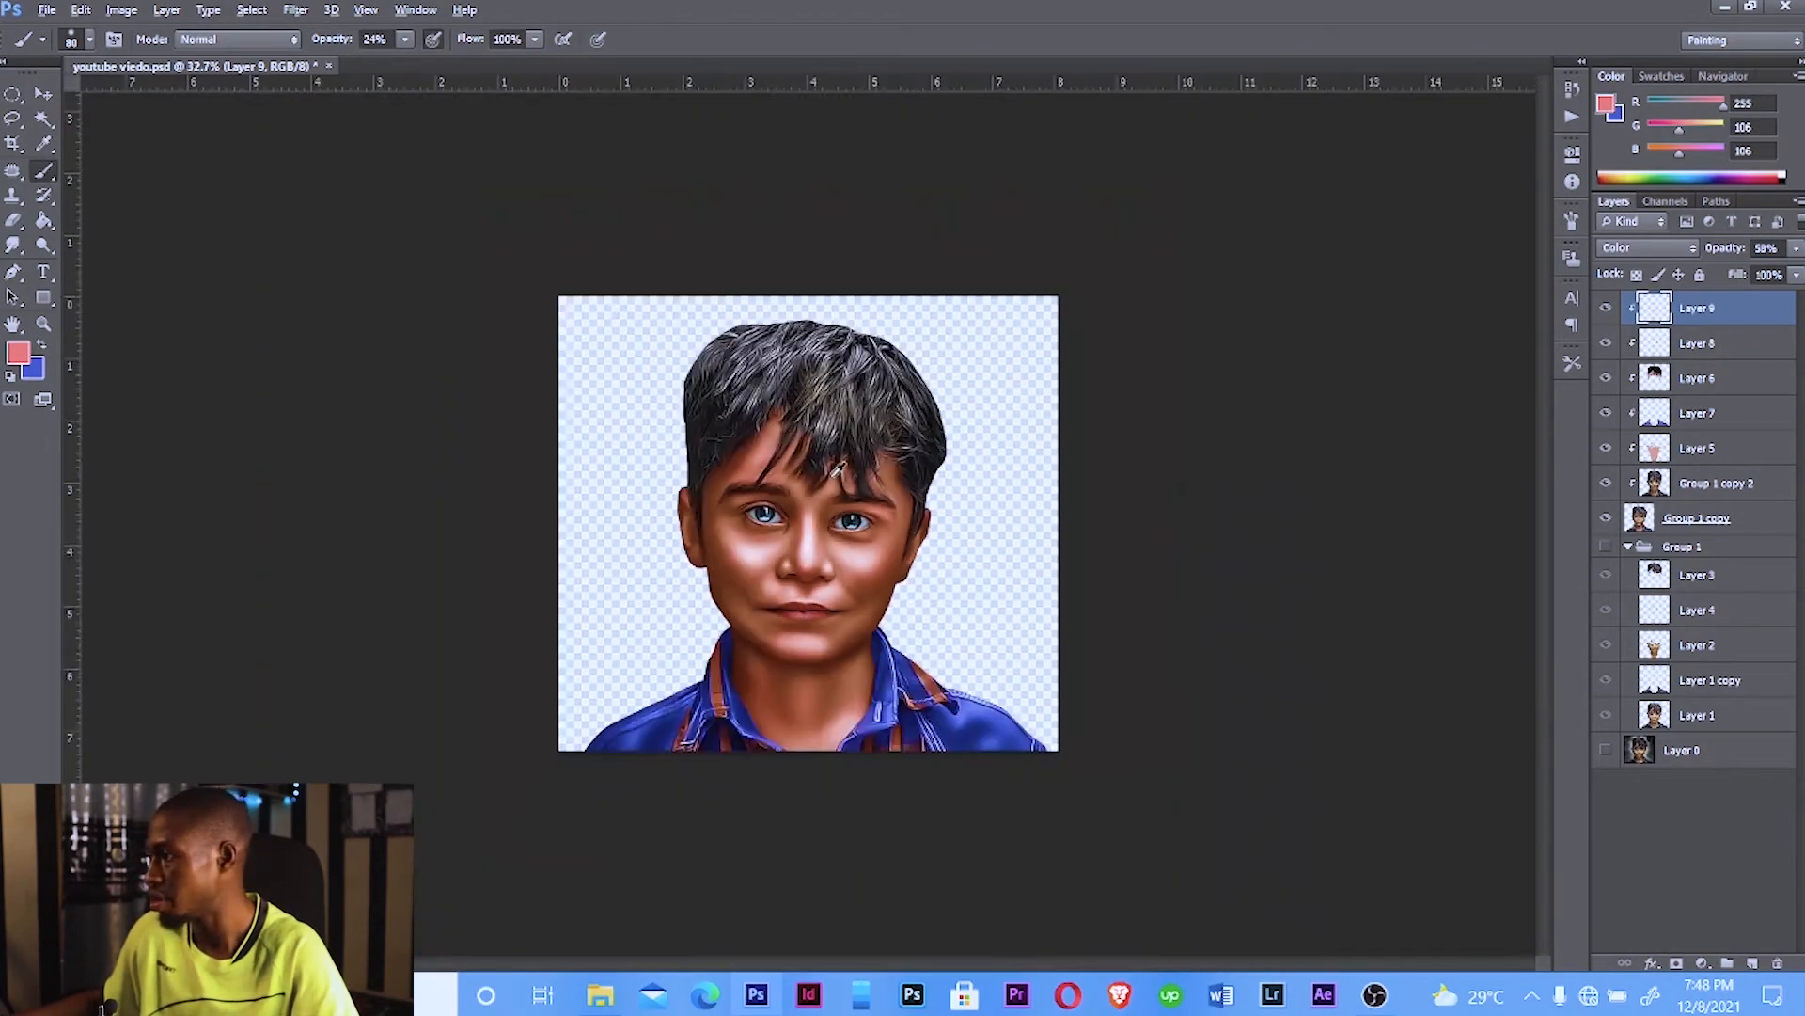